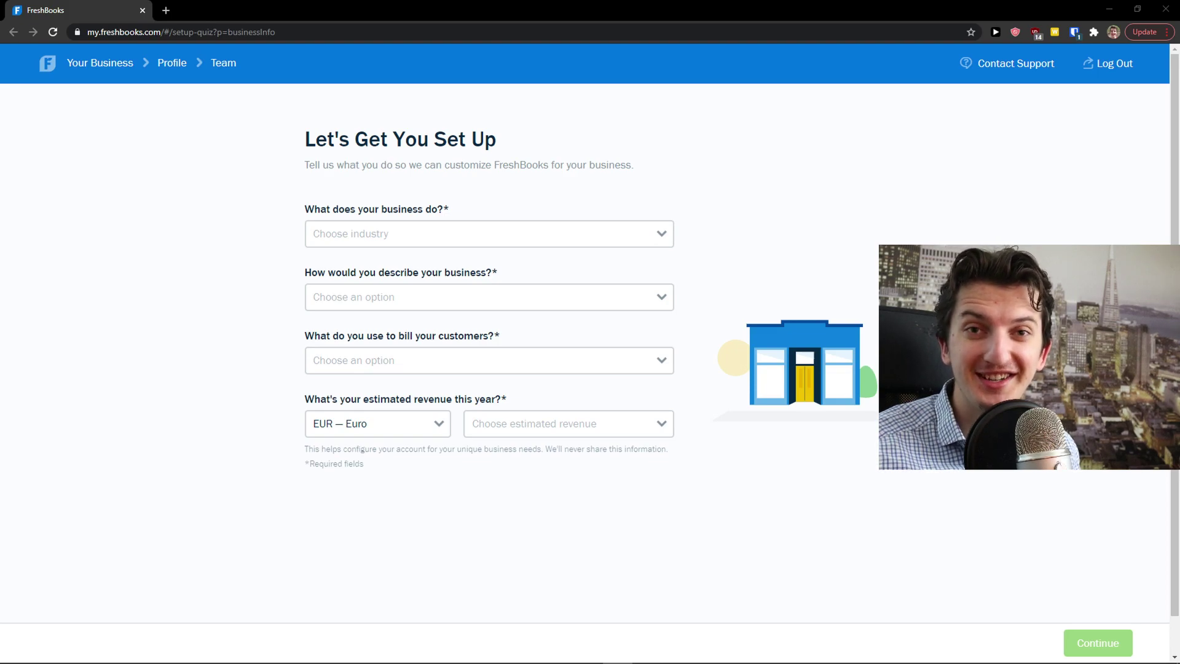
- Answer the questionnaire: Marketing, Communications & Media; It's launching soon; Pen and paper; €21,000–€45,000 revenue
{"action": "key", "text": "ctrl+plus"}
{"action": "key", "text": "ctrl+plus"}
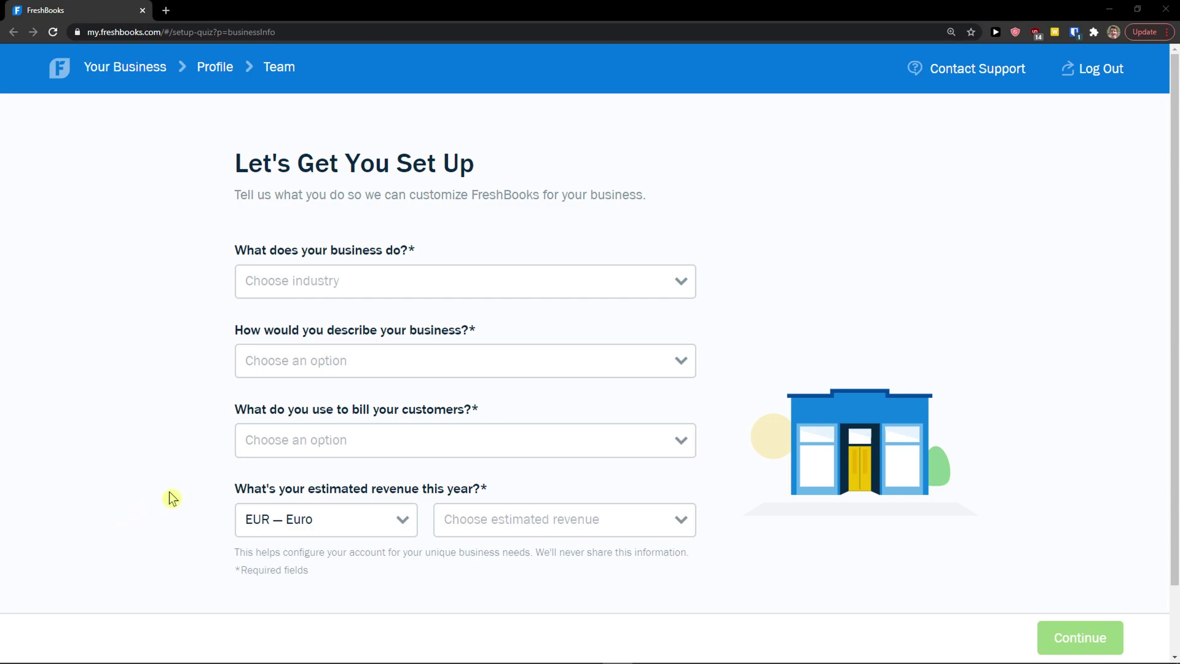
{"action": "left_click_drag", "start_coordinate": [235, 251], "coordinate": [385, 276]}
{"action": "left_click", "coordinate": [376, 283]}
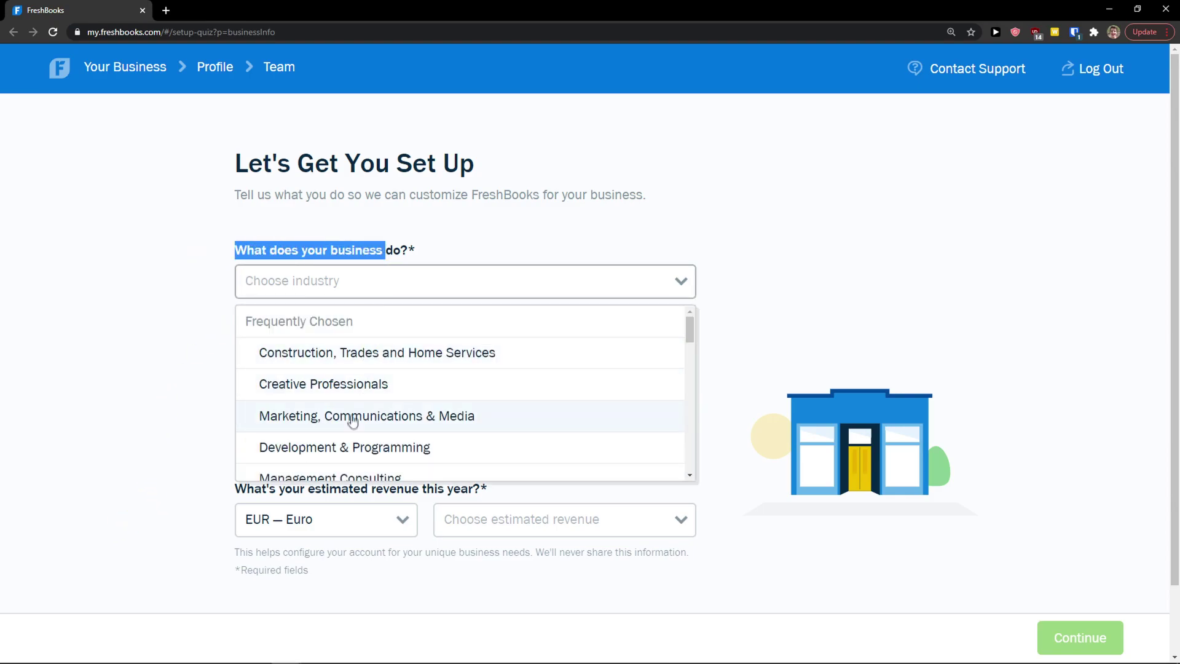
{"action": "scroll", "coordinate": [350, 423], "scroll_direction": "down", "scroll_amount": 1}
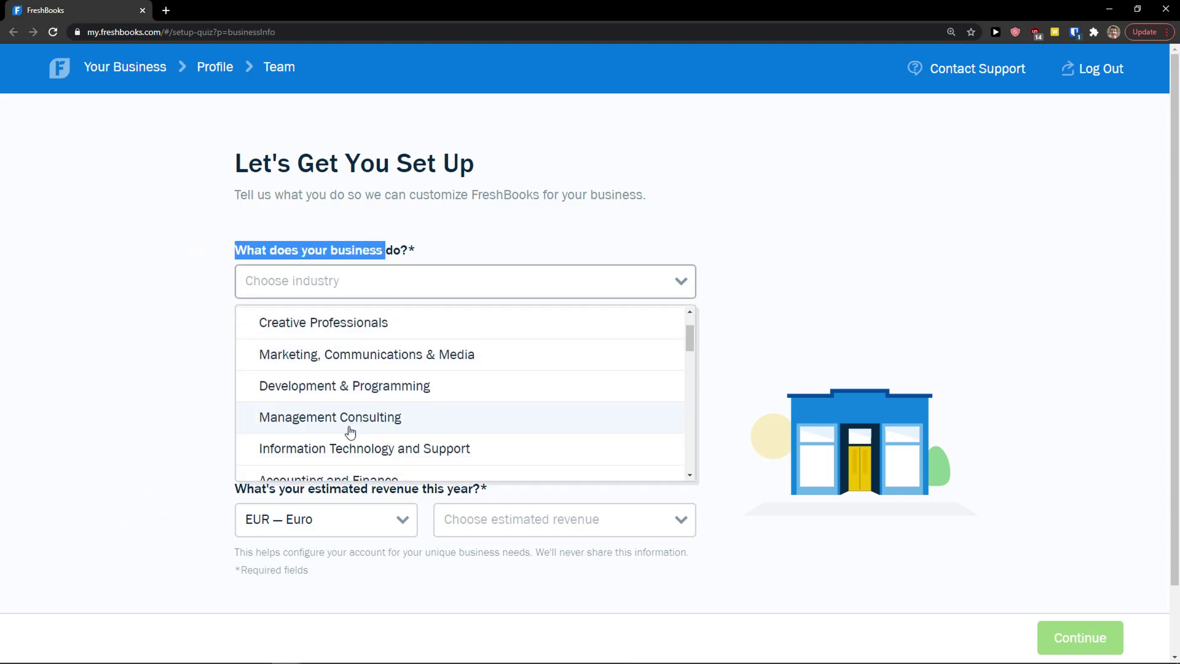
{"action": "left_click", "coordinate": [366, 355]}
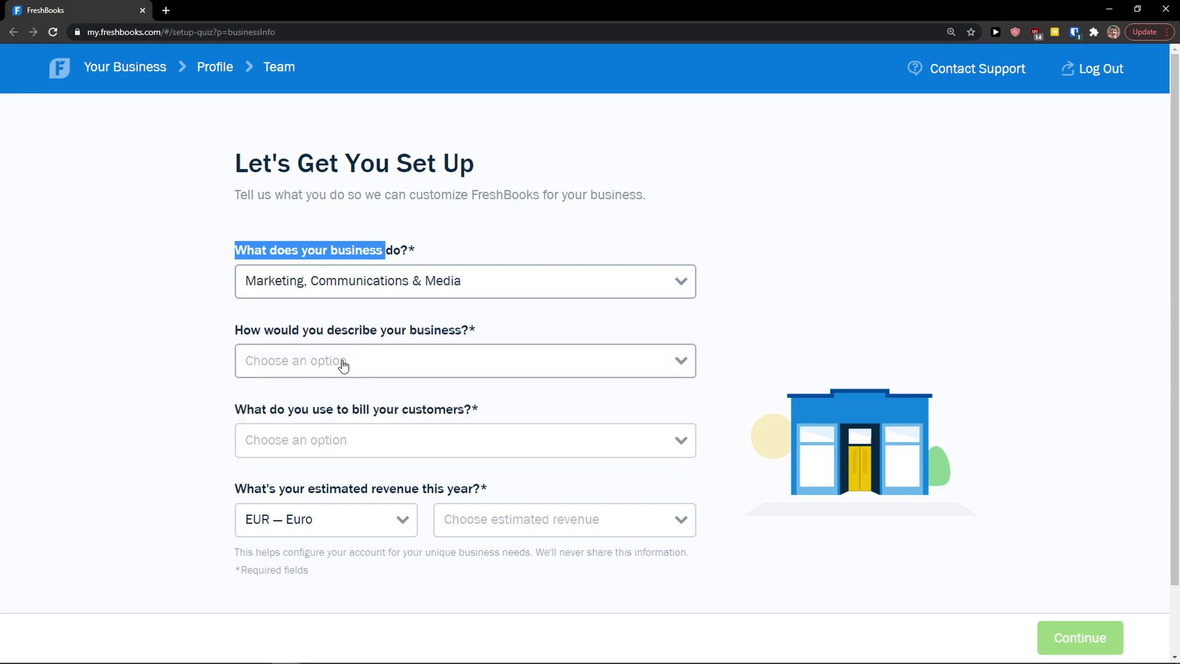
{"action": "left_click", "coordinate": [343, 365]}
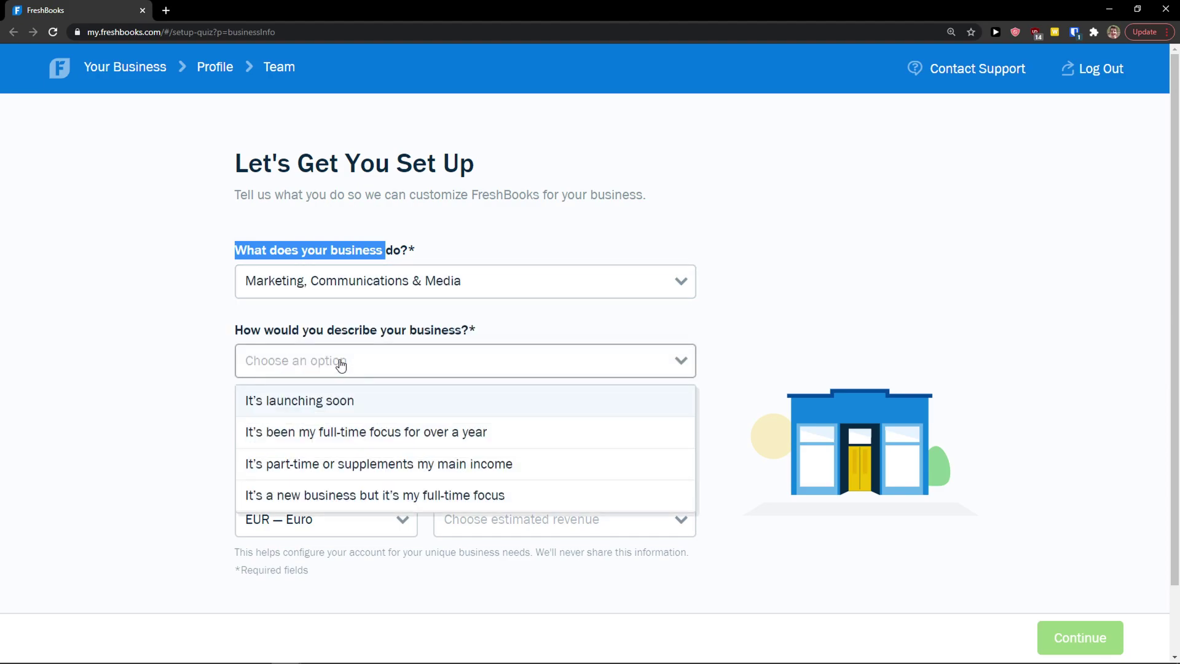
{"action": "left_click", "coordinate": [322, 409]}
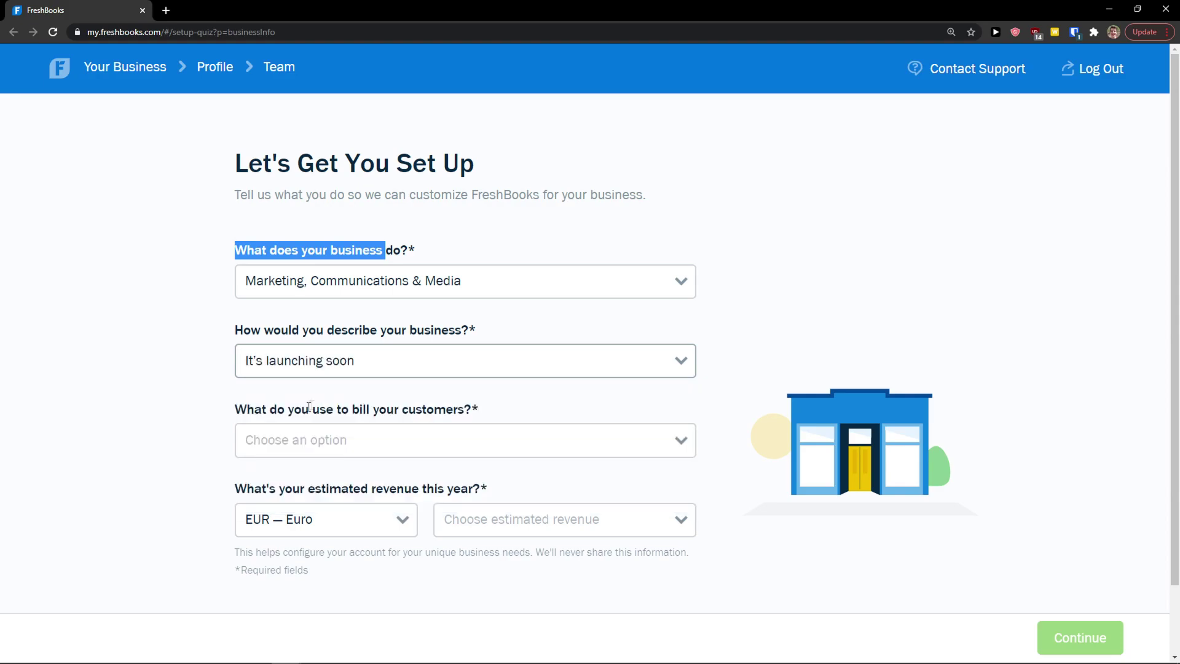
{"action": "left_click", "coordinate": [305, 443]}
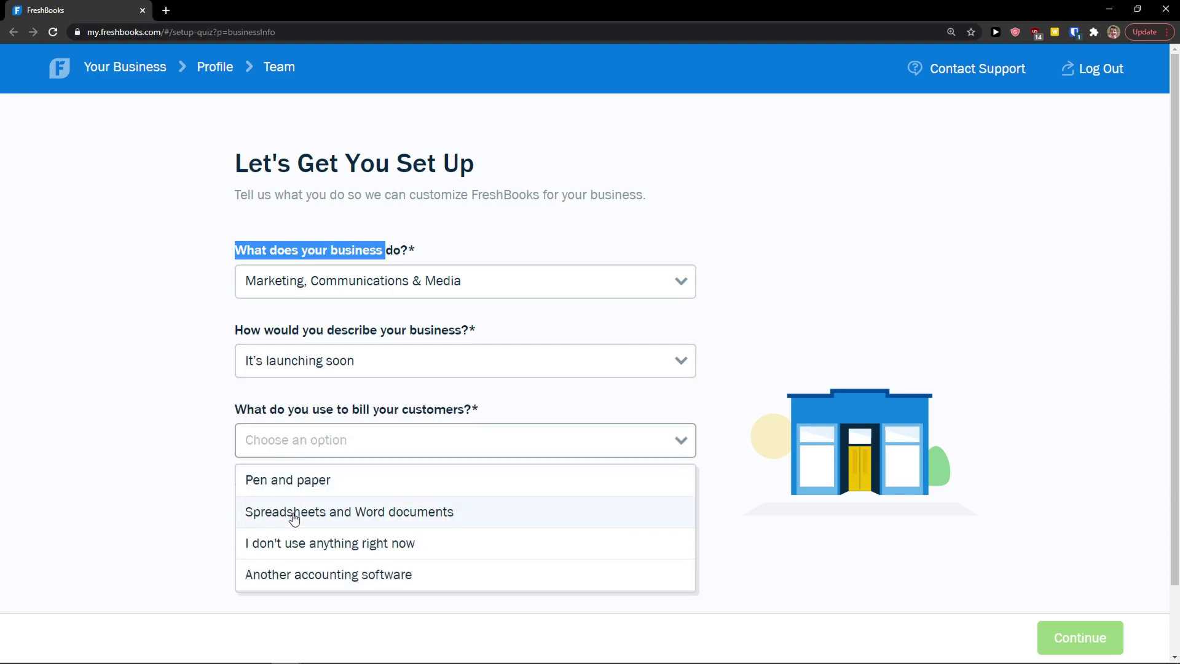
{"action": "left_click", "coordinate": [300, 490]}
{"action": "left_click_drag", "start_coordinate": [246, 488], "coordinate": [485, 490]}
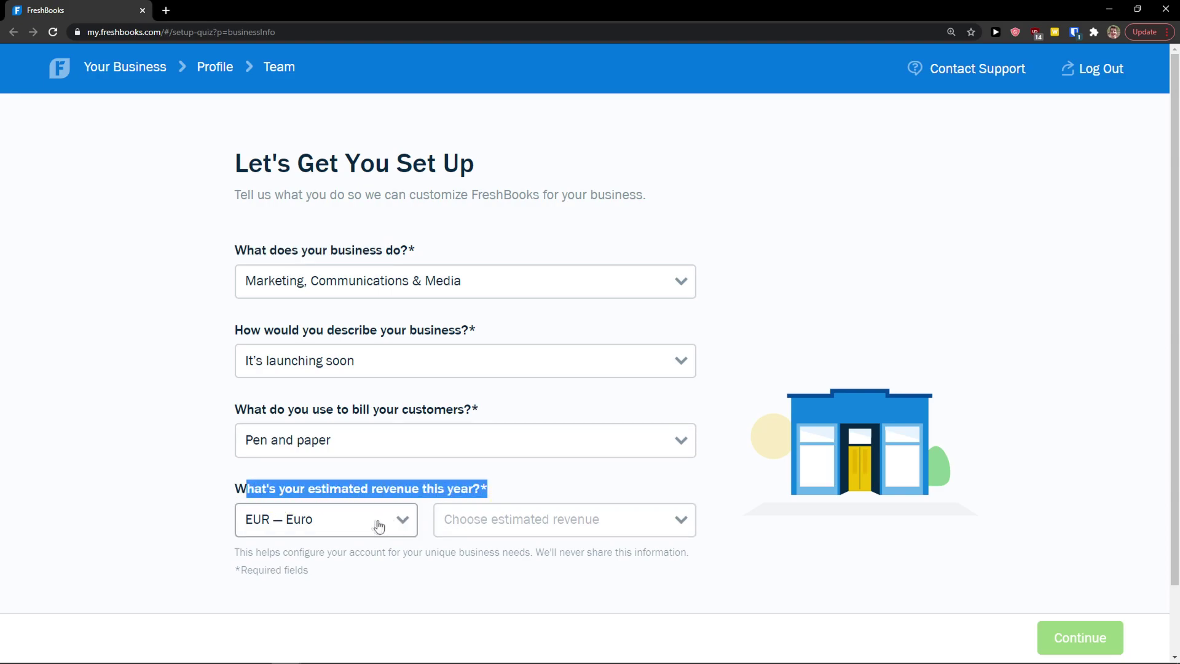
{"action": "left_click", "coordinate": [503, 520]}
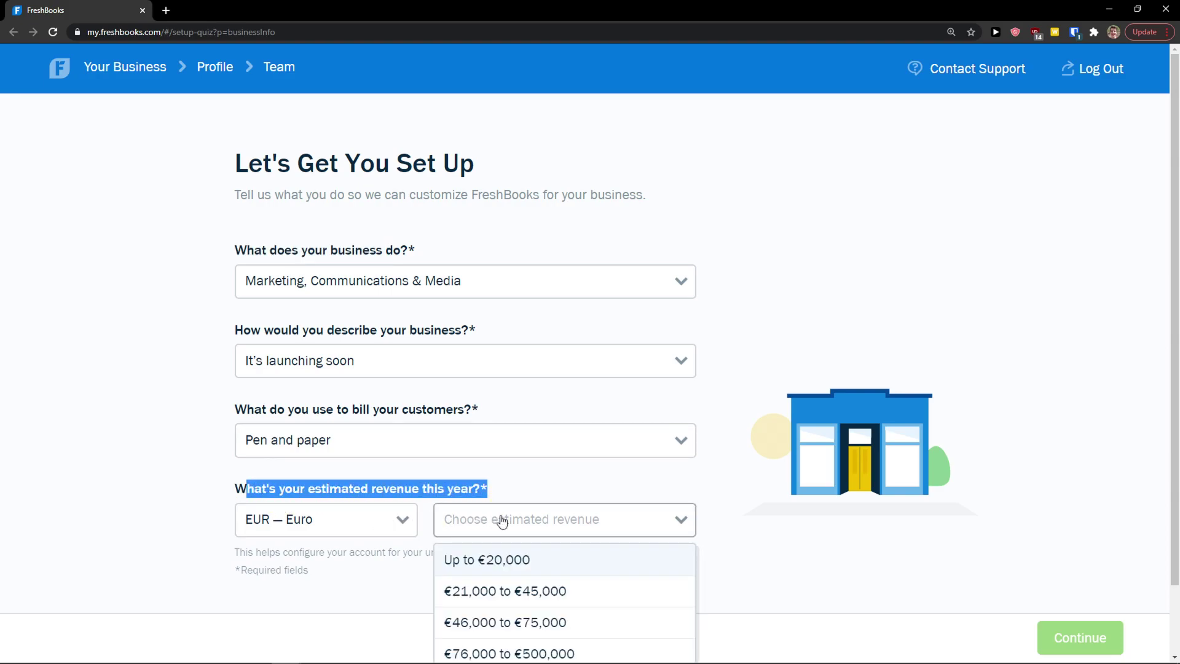
{"action": "left_click", "coordinate": [521, 593]}
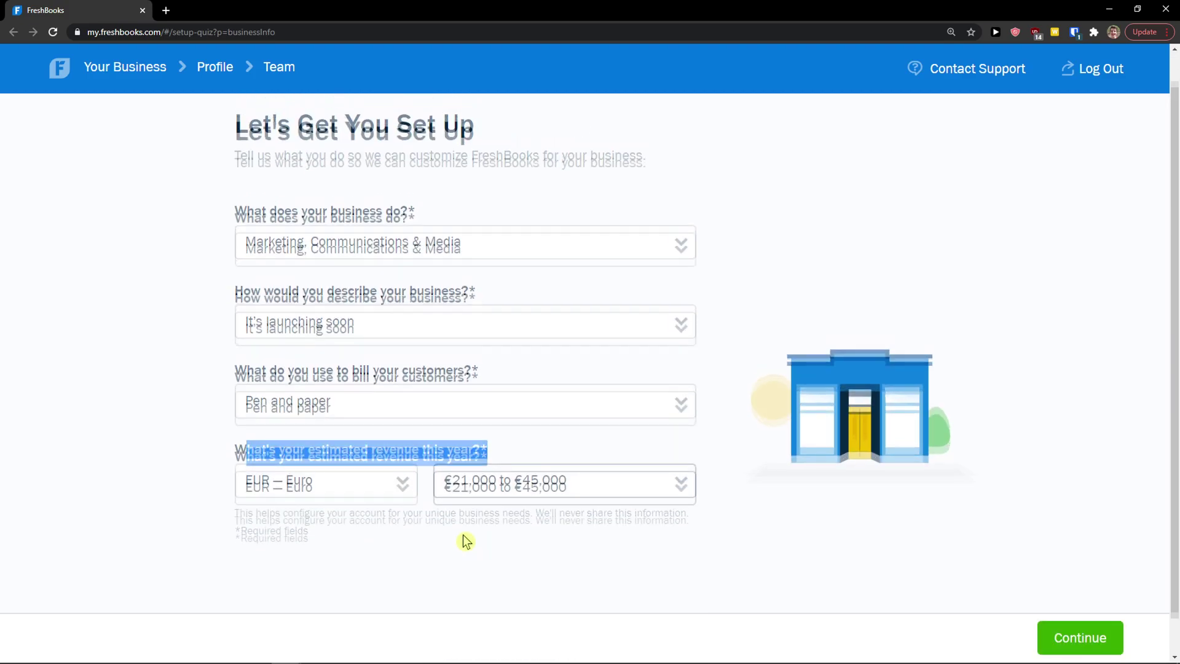
- Submit the questionnaire, then enter the owner's first name, phone number and company name Stonelius
{"action": "left_click", "coordinate": [1057, 636]}
{"action": "left_click", "coordinate": [347, 279]}
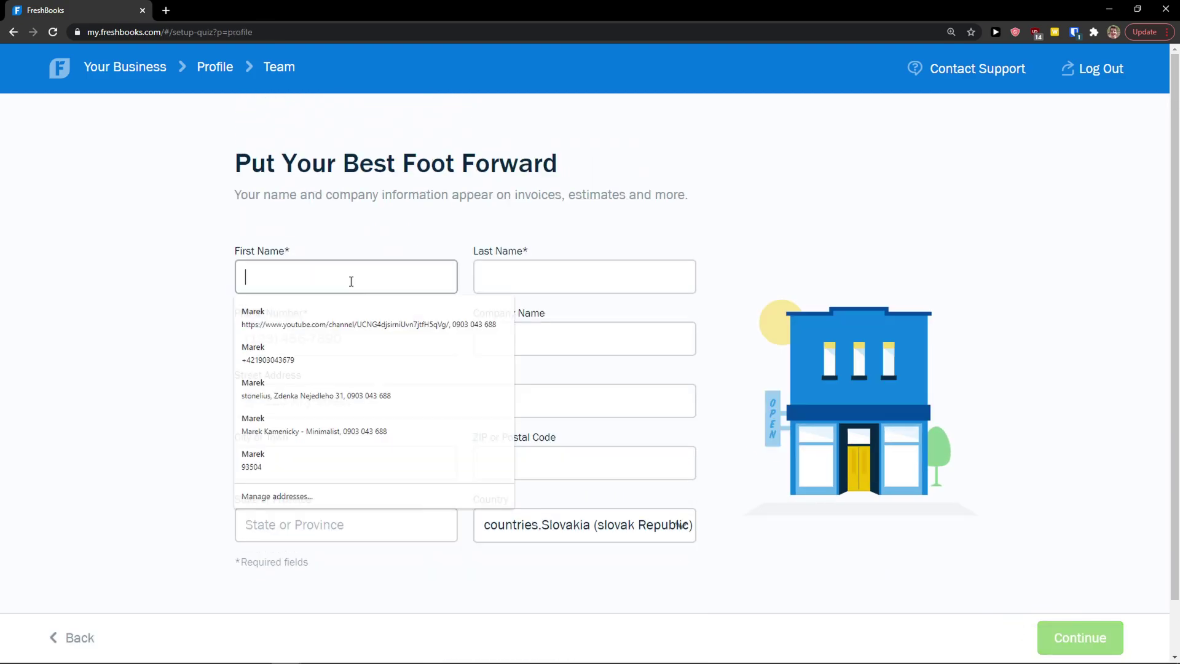
{"action": "left_click", "coordinate": [180, 261]}
{"action": "left_click", "coordinate": [271, 274]}
{"action": "type", "text": "Marcus"}
{"action": "key", "text": "Tab"}
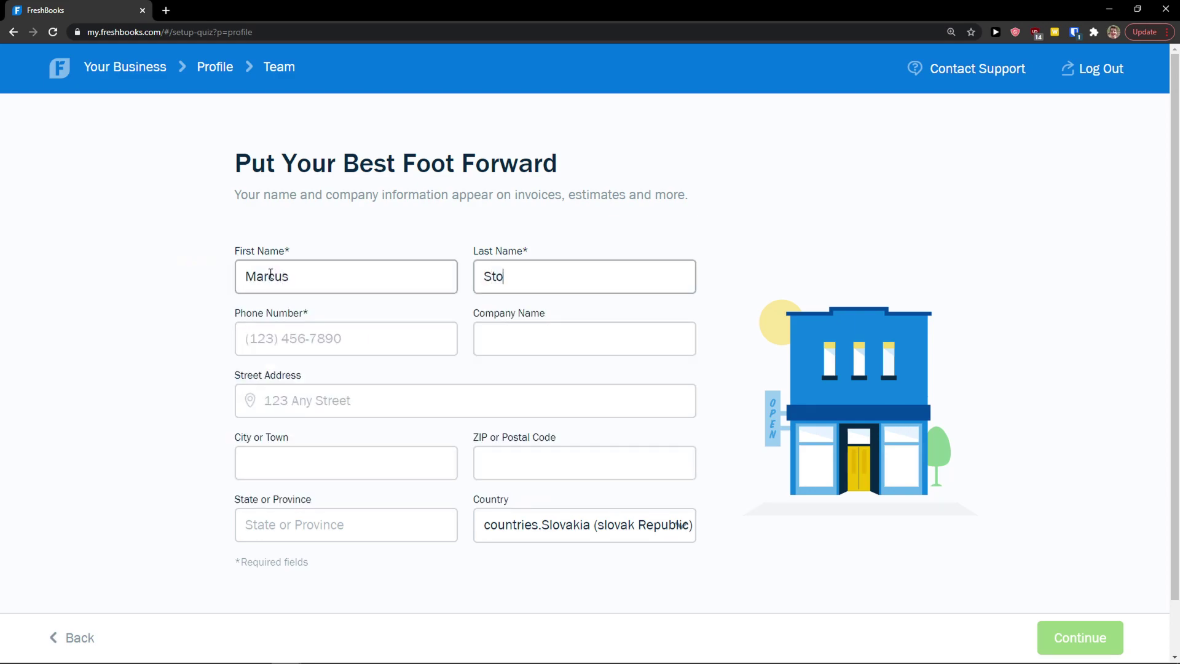
{"action": "key", "text": "Tab"}
{"action": "type", "text": "+"}
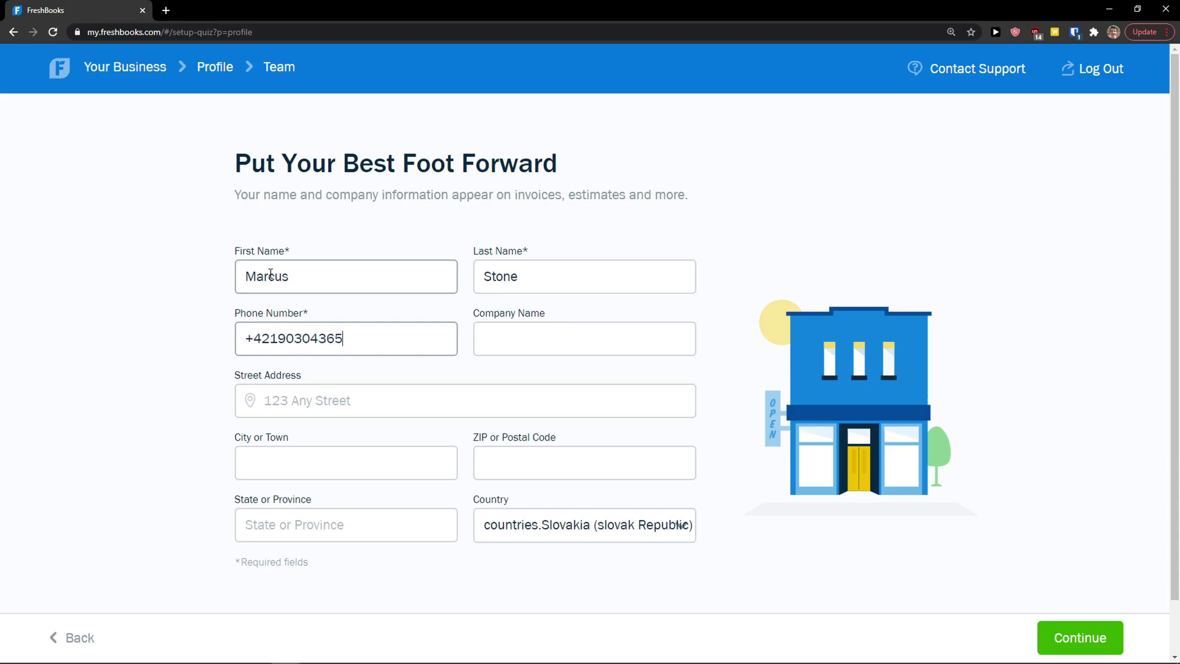
{"action": "key", "text": "Tab"}
{"action": "type", "text": "Stonelius"}
{"action": "key", "text": "Tab"}
- Autofill the Slovak street address, ZIP and country from a saved entry and submit the profile
{"action": "right_click", "coordinate": [270, 275]}
{"action": "left_click", "coordinate": [190, 382]}
{"action": "left_click", "coordinate": [244, 400]}
{"action": "left_click", "coordinate": [250, 430]}
{"action": "scroll", "coordinate": [191, 416], "scroll_direction": "down", "scroll_amount": 1}
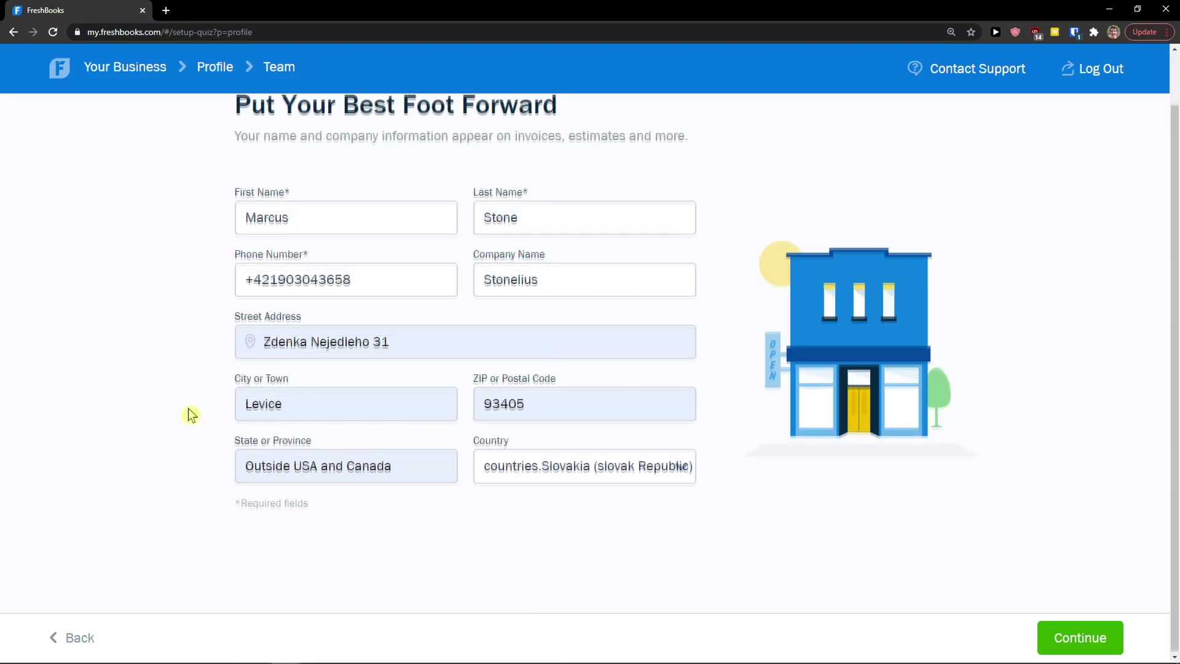
{"action": "left_click", "coordinate": [491, 469]}
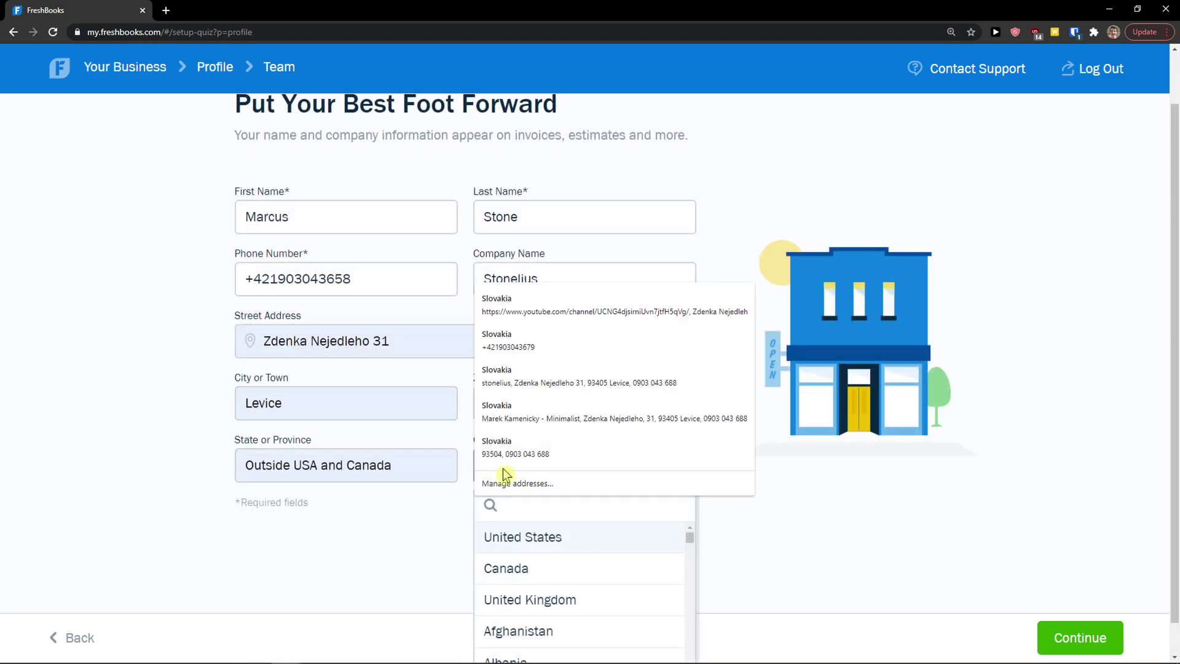
{"action": "left_click", "coordinate": [492, 465]}
{"action": "left_click", "coordinate": [207, 424]}
{"action": "left_click", "coordinate": [1045, 635]}
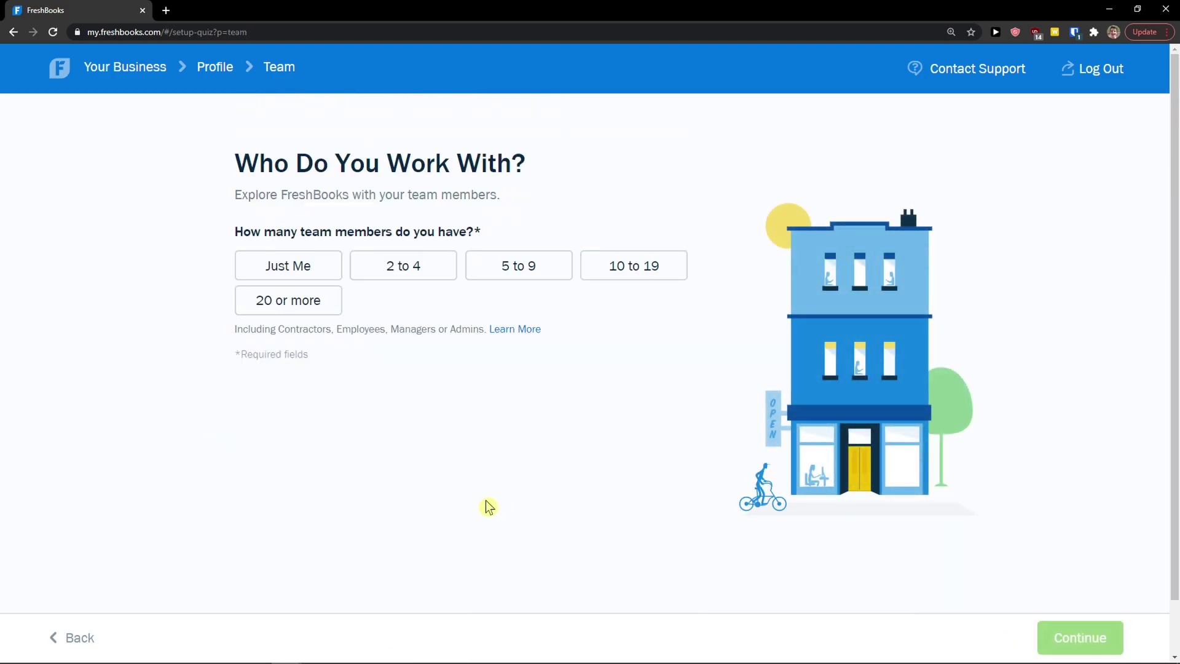
- Set the team size to Just Me and continue
{"action": "left_click_drag", "start_coordinate": [311, 363], "coordinate": [287, 232]}
{"action": "left_click", "coordinate": [227, 234]}
{"action": "left_click", "coordinate": [301, 266]}
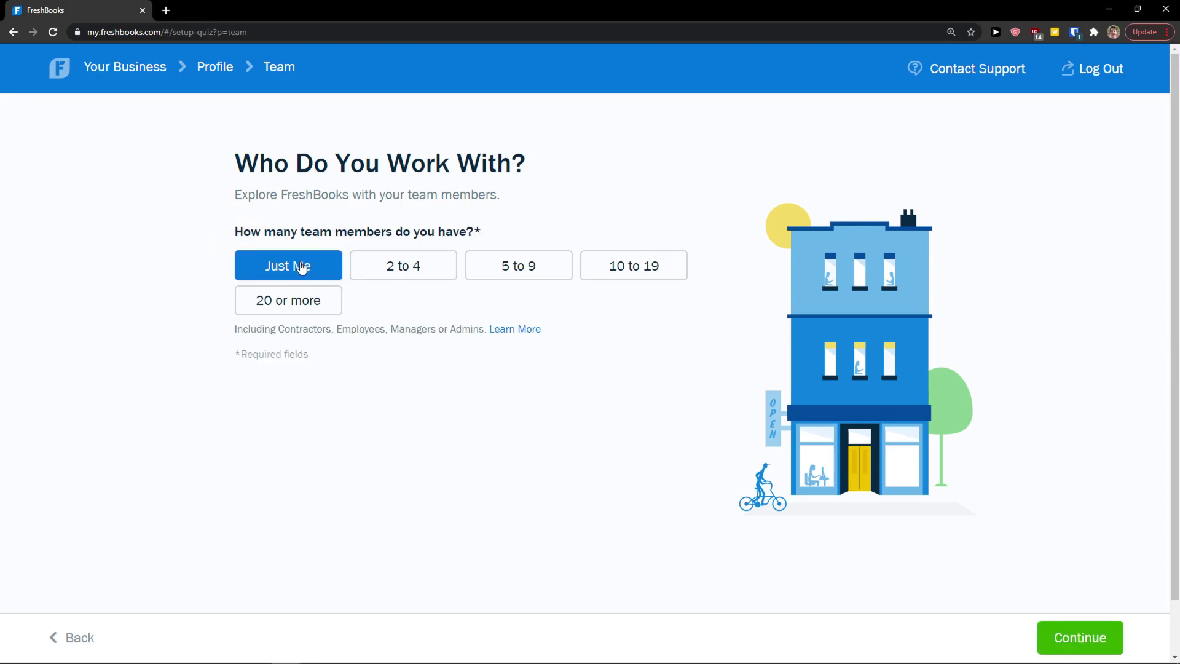
{"action": "left_click", "coordinate": [1051, 643]}
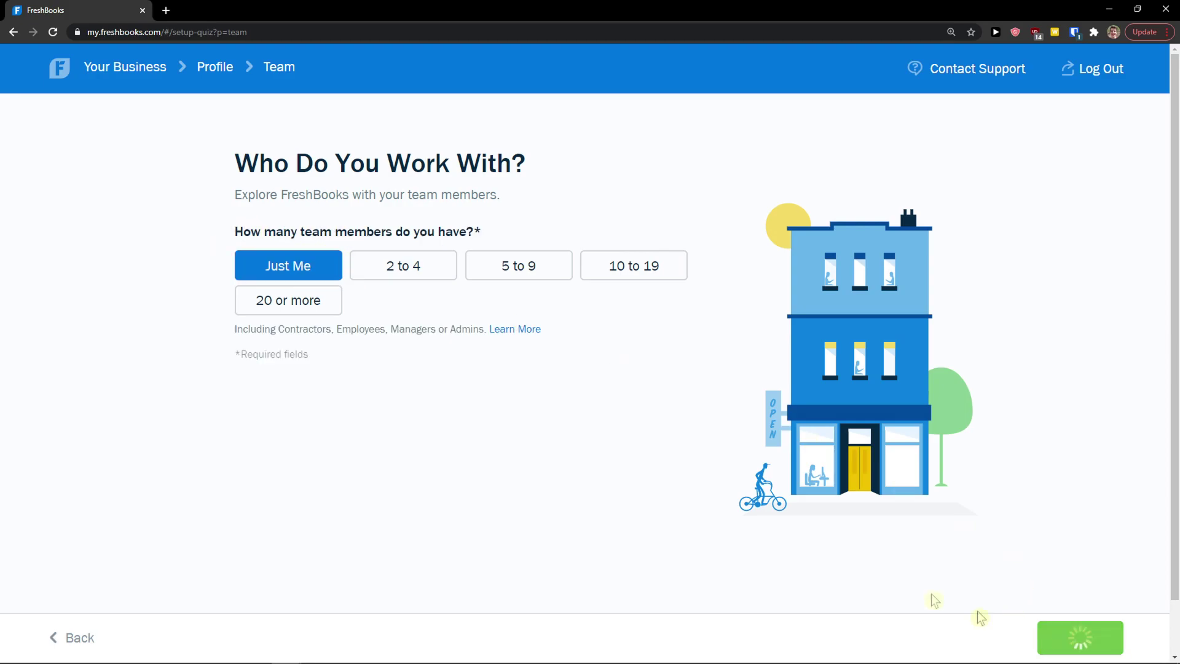
- Enter 'Goo' as the referral source and save and finish the setup
{"action": "left_click_drag", "start_coordinate": [456, 317], "coordinate": [765, 371]}
{"action": "left_click", "coordinate": [451, 350]}
{"action": "left_click", "coordinate": [529, 421]}
{"action": "type", "text": "Goo"}
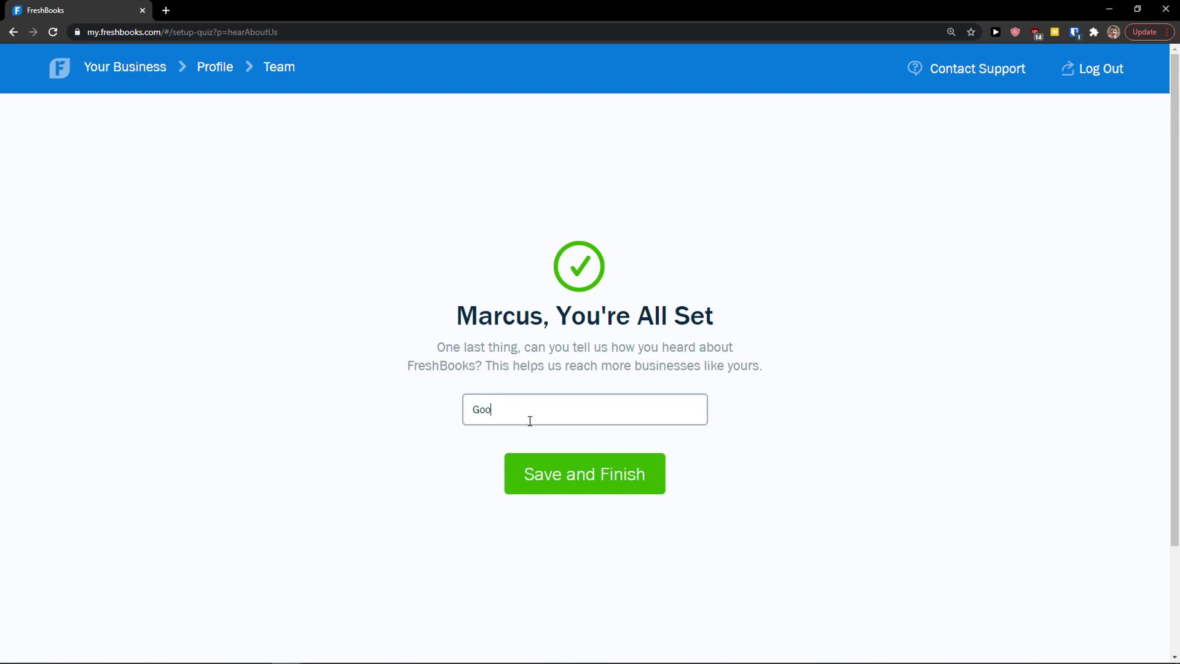
{"action": "left_click", "coordinate": [548, 454]}
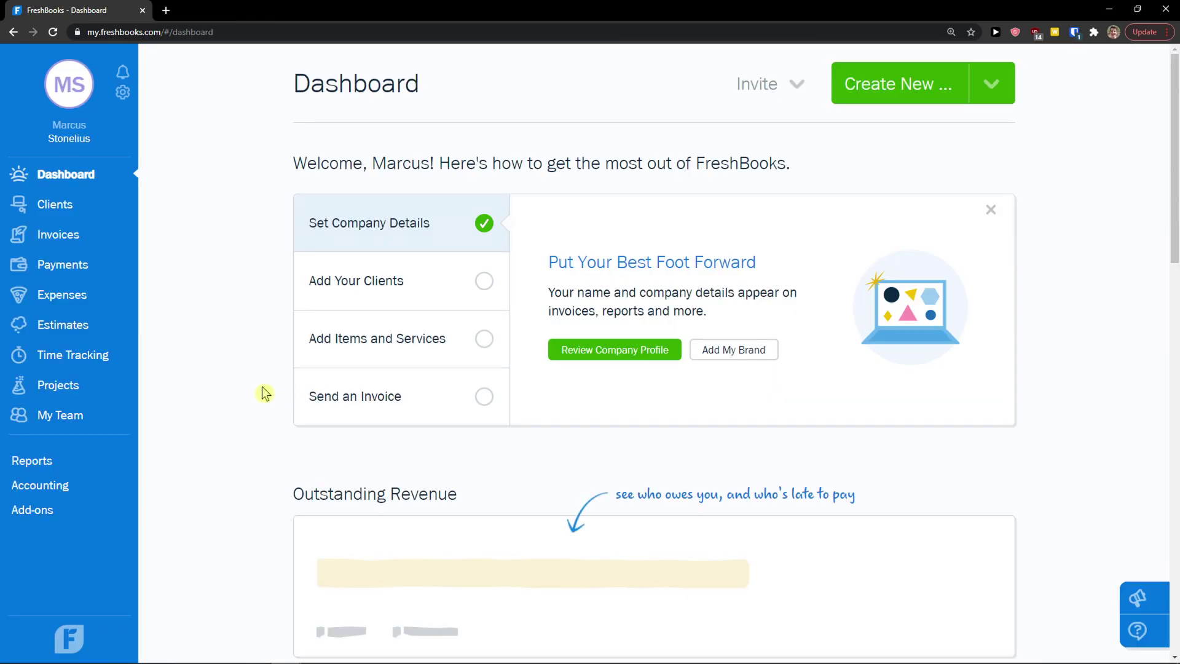
- Close the welcome checklist and show the Invite roles: Admin, Manager, Employee, Contractor, Accountant
{"action": "scroll", "coordinate": [257, 389], "scroll_direction": "down", "scroll_amount": 3}
{"action": "scroll", "coordinate": [257, 394], "scroll_direction": "up", "scroll_amount": 3}
{"action": "scroll", "coordinate": [242, 278], "scroll_direction": "down", "scroll_amount": 2}
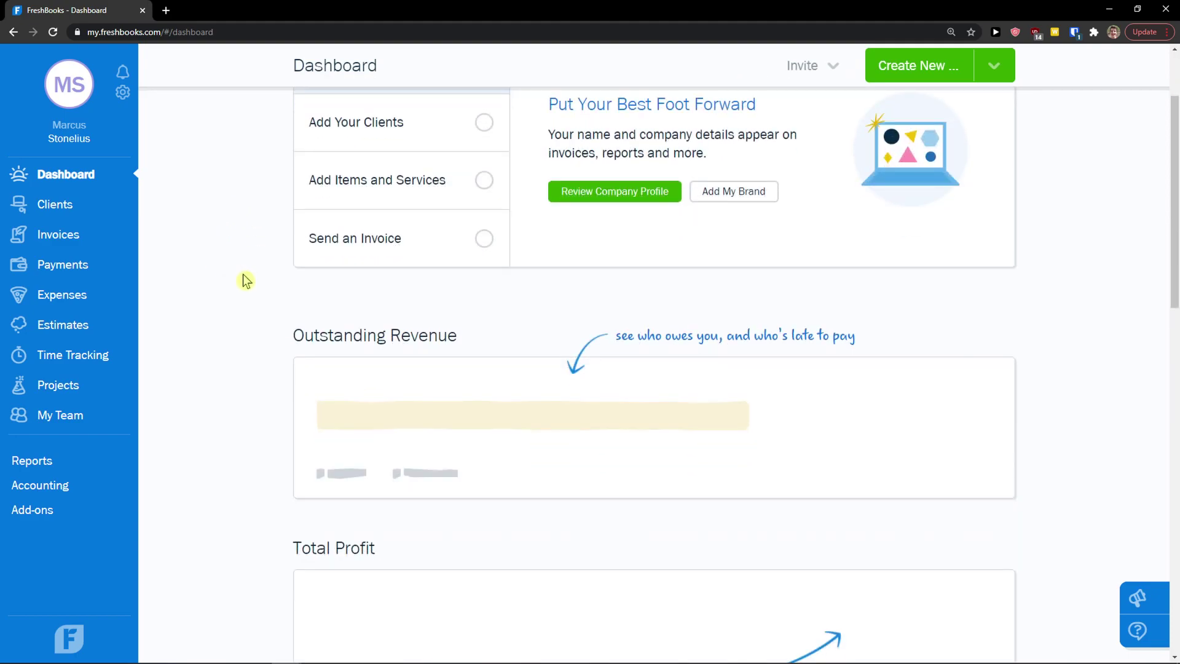
{"action": "scroll", "coordinate": [243, 278], "scroll_direction": "up", "scroll_amount": 3}
{"action": "left_click", "coordinate": [987, 205]}
{"action": "key", "text": "ctrl+plus"}
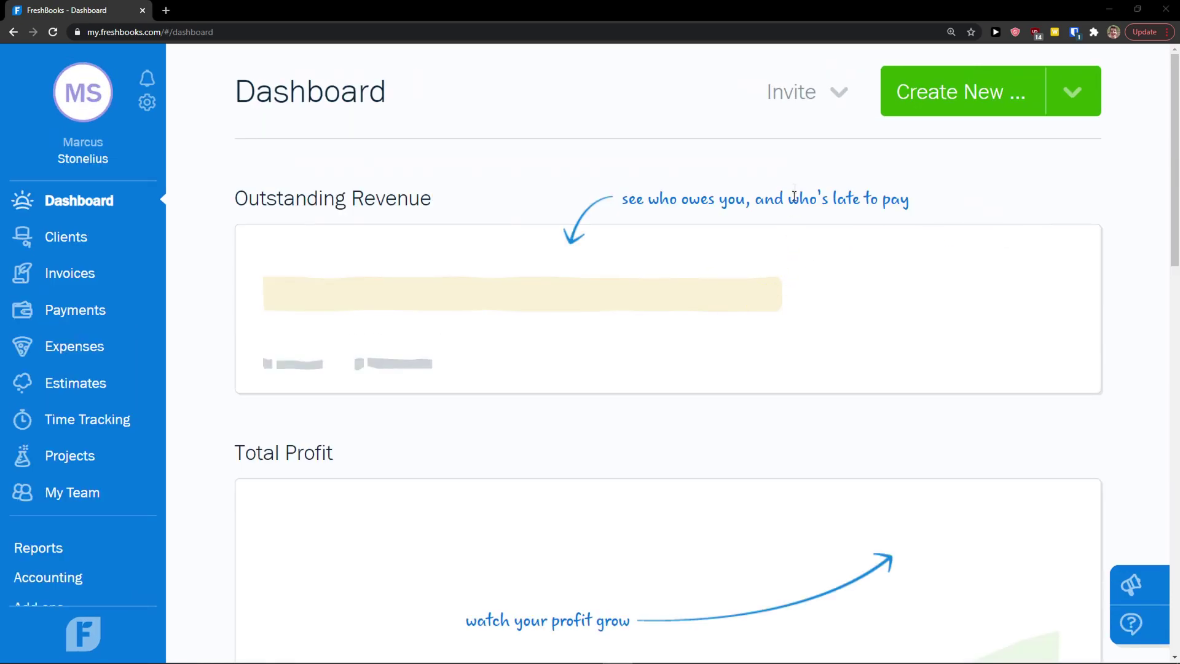
{"action": "left_click", "coordinate": [817, 108]}
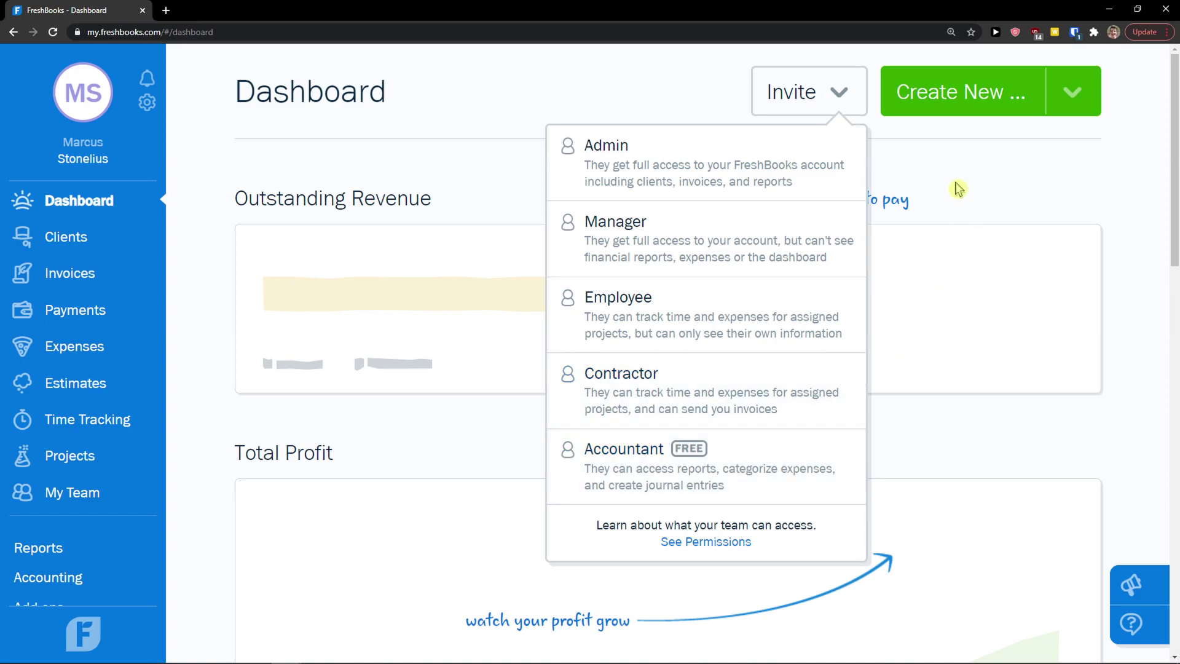
{"action": "left_click", "coordinate": [1070, 110]}
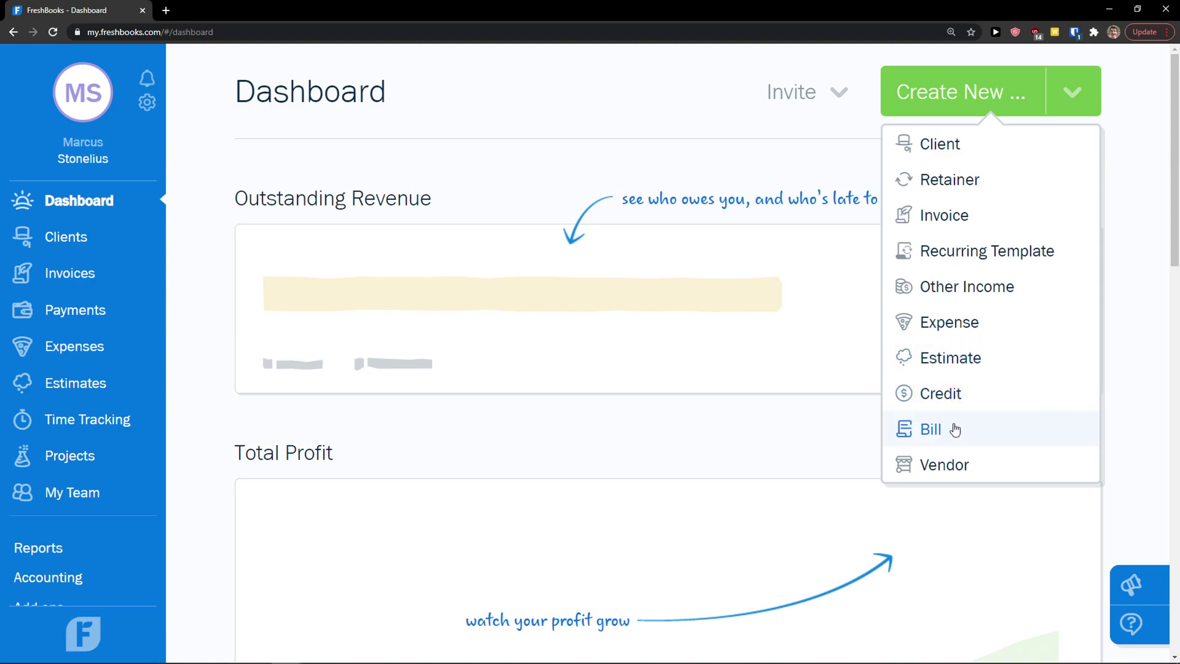
{"action": "left_click", "coordinate": [844, 436]}
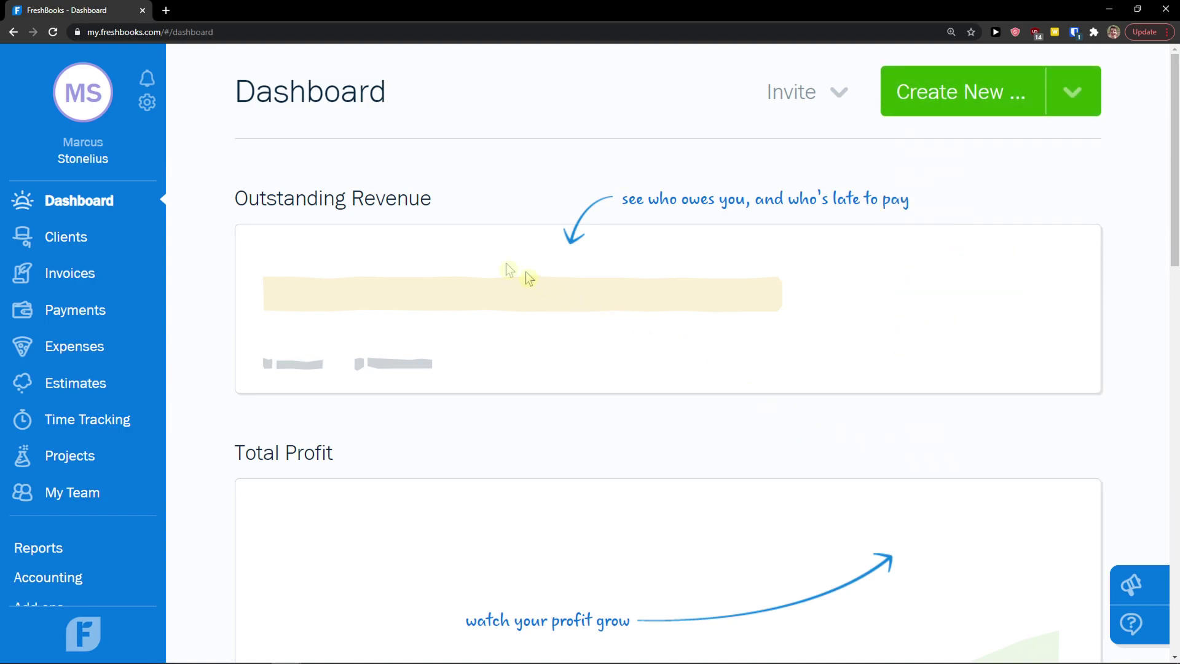
{"action": "left_click_drag", "start_coordinate": [251, 194], "coordinate": [453, 219]}
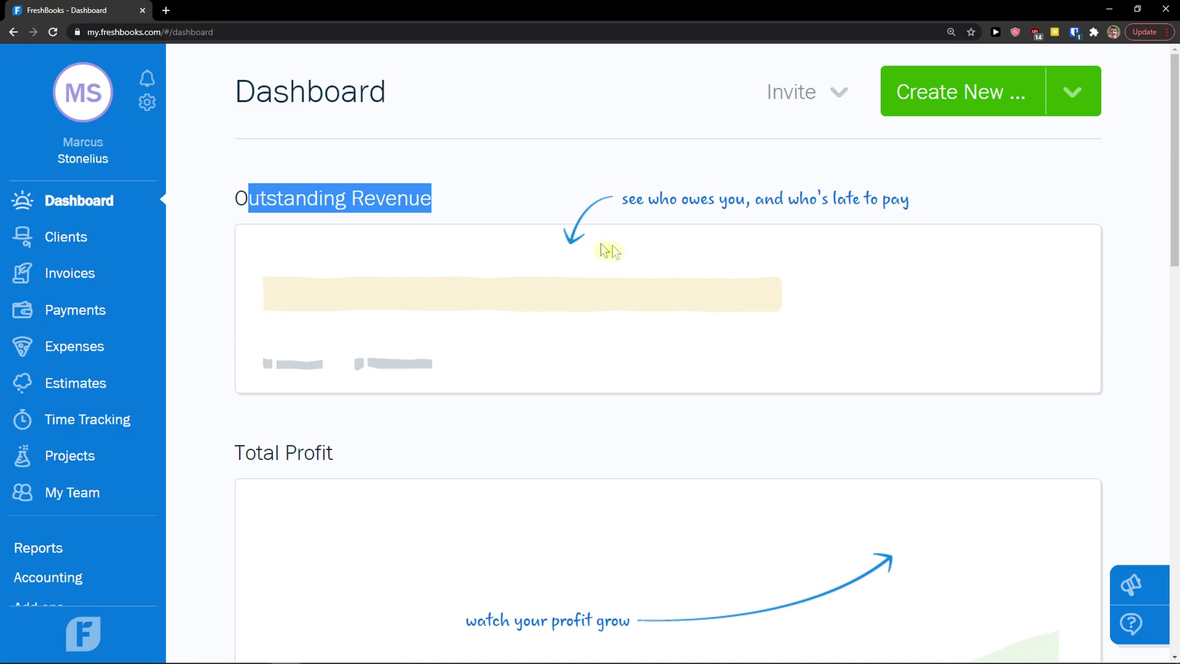
{"action": "scroll", "coordinate": [621, 253], "scroll_direction": "down", "scroll_amount": 2}
{"action": "scroll", "coordinate": [347, 280], "scroll_direction": "down", "scroll_amount": 1}
{"action": "scroll", "coordinate": [332, 271], "scroll_direction": "down", "scroll_amount": 1}
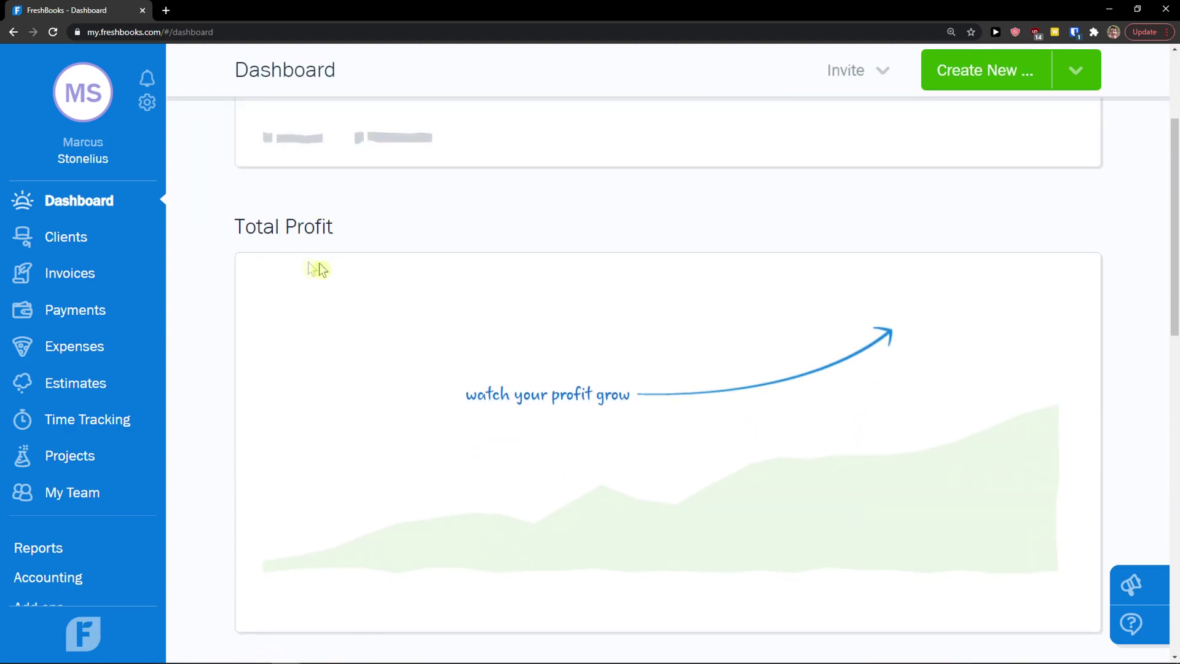
{"action": "scroll", "coordinate": [327, 267], "scroll_direction": "down", "scroll_amount": 7}
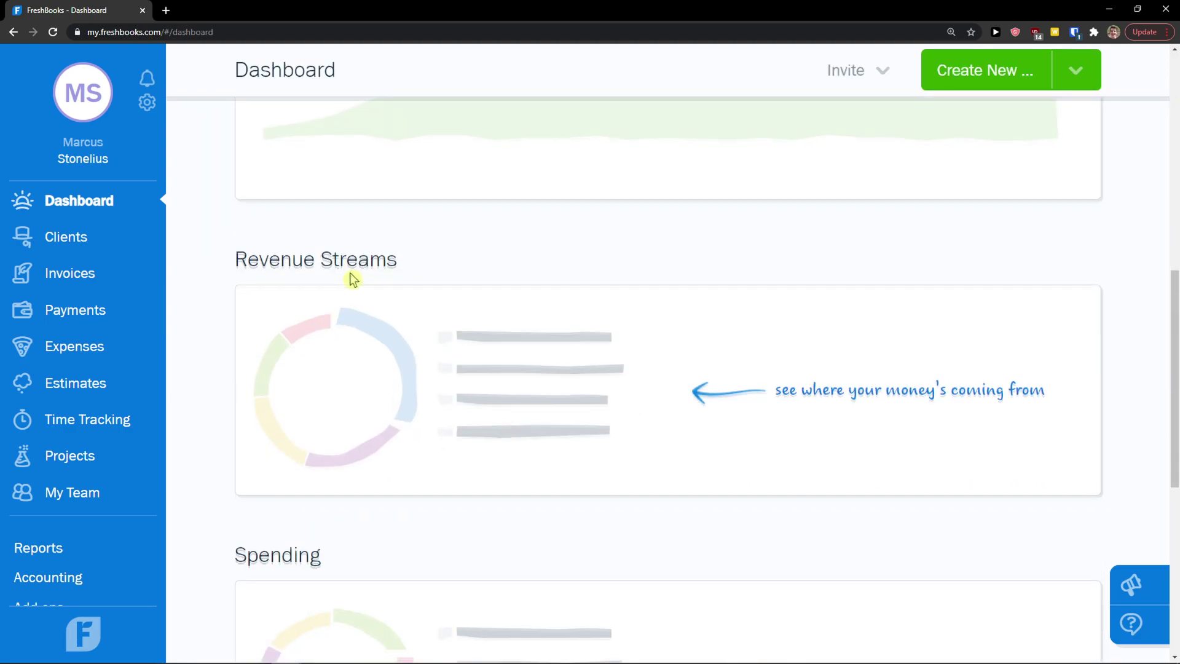
{"action": "scroll", "coordinate": [332, 277], "scroll_direction": "down", "scroll_amount": 3}
{"action": "scroll", "coordinate": [301, 285], "scroll_direction": "down", "scroll_amount": 5}
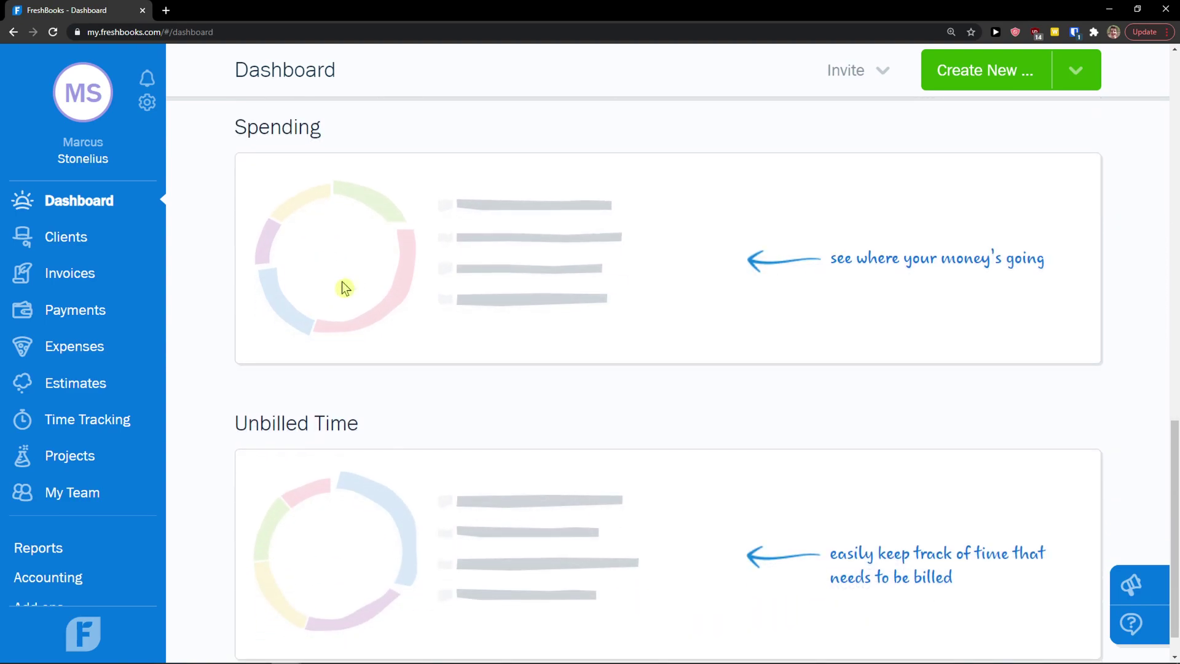
{"action": "scroll", "coordinate": [210, 375], "scroll_direction": "up", "scroll_amount": 12}
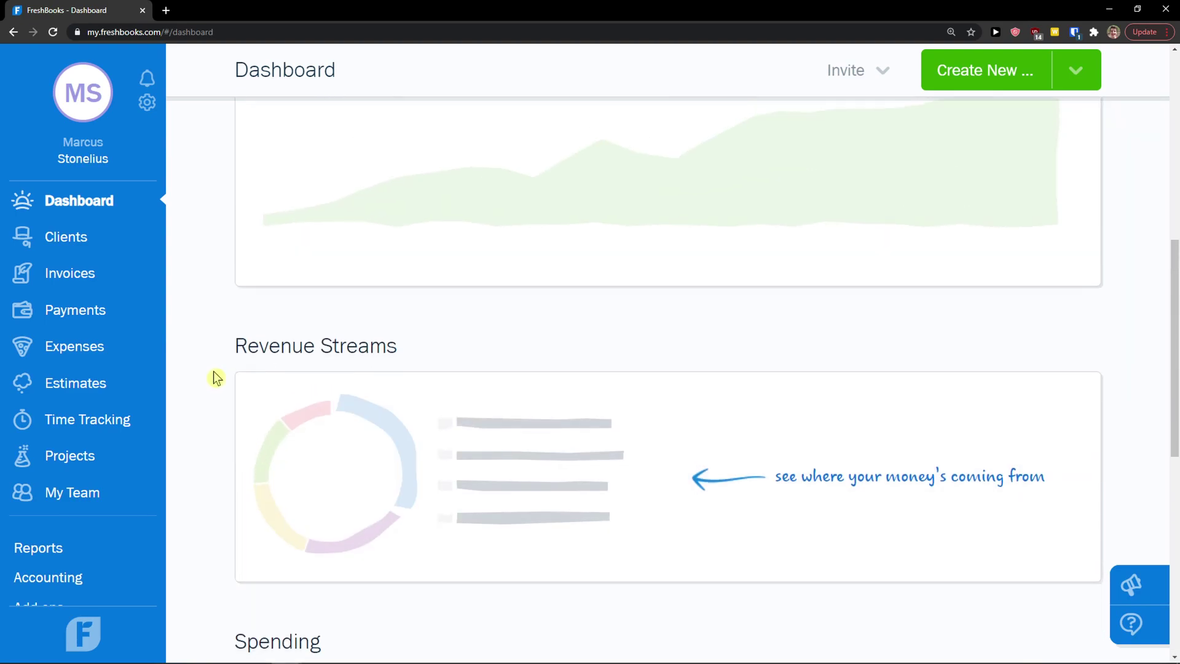
{"action": "scroll", "coordinate": [250, 363], "scroll_direction": "up", "scroll_amount": 3}
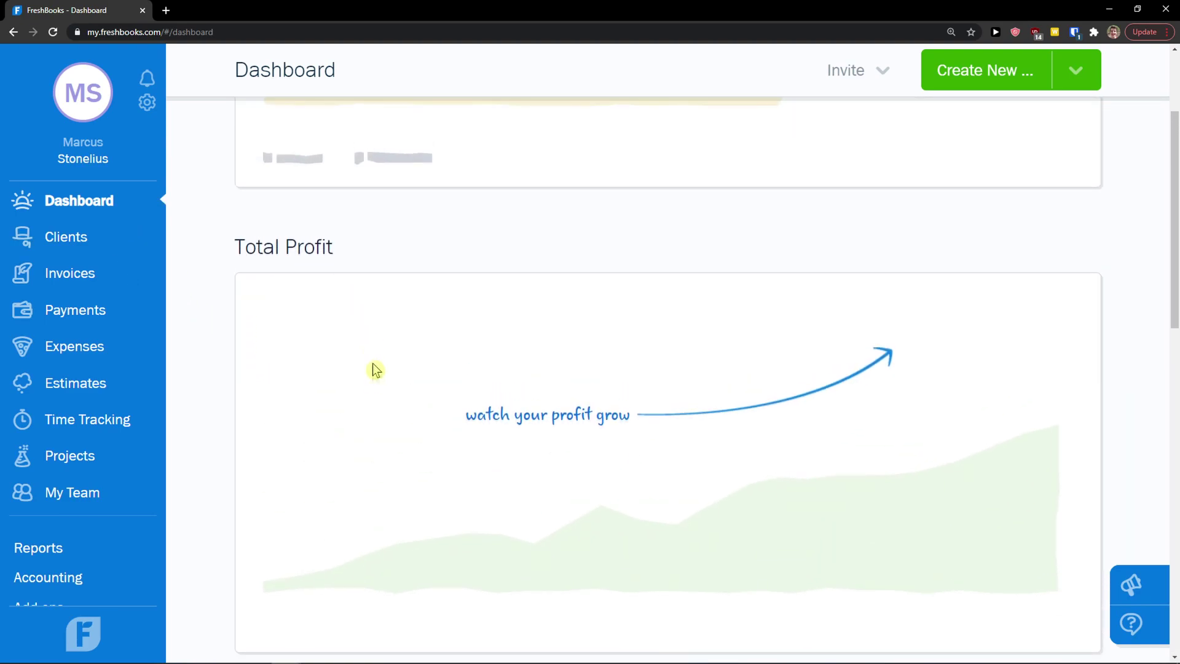
{"action": "scroll", "coordinate": [438, 416], "scroll_direction": "up", "scroll_amount": 4}
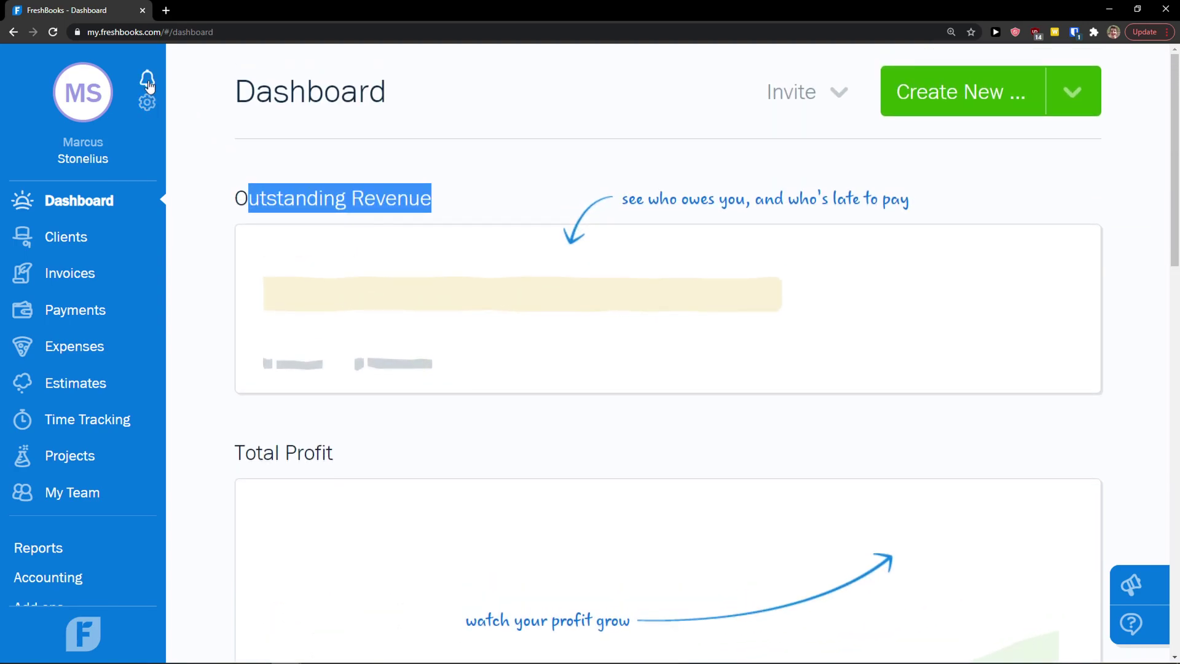
- Open Company Profile, Items & Services, Apps & Integrations, Bank Connections and Referrals in background tabs
{"action": "left_click", "coordinate": [148, 83]}
{"action": "left_click", "coordinate": [171, 79]}
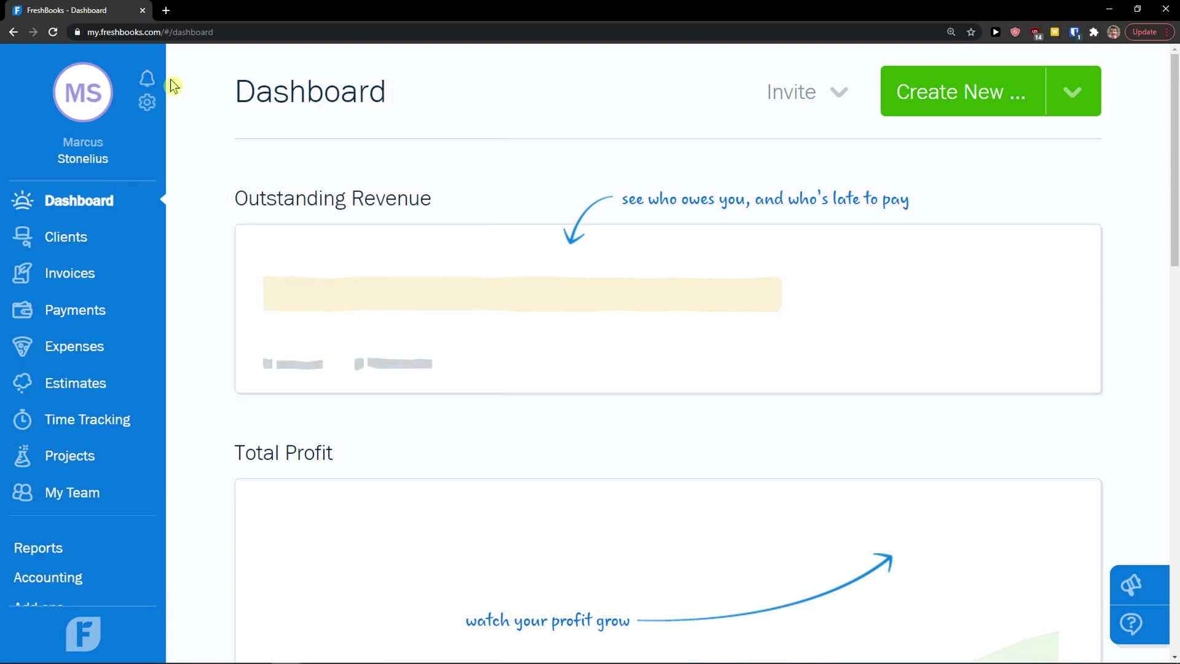
{"action": "left_click", "coordinate": [148, 105]}
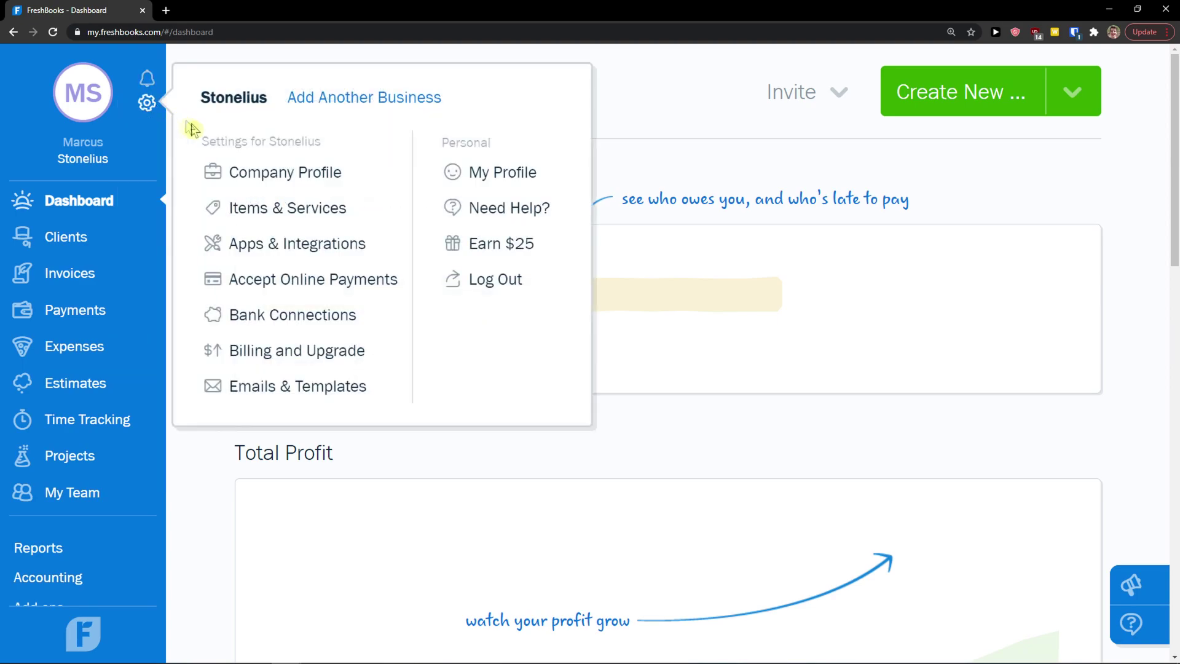
{"action": "middle_click", "coordinate": [249, 177]}
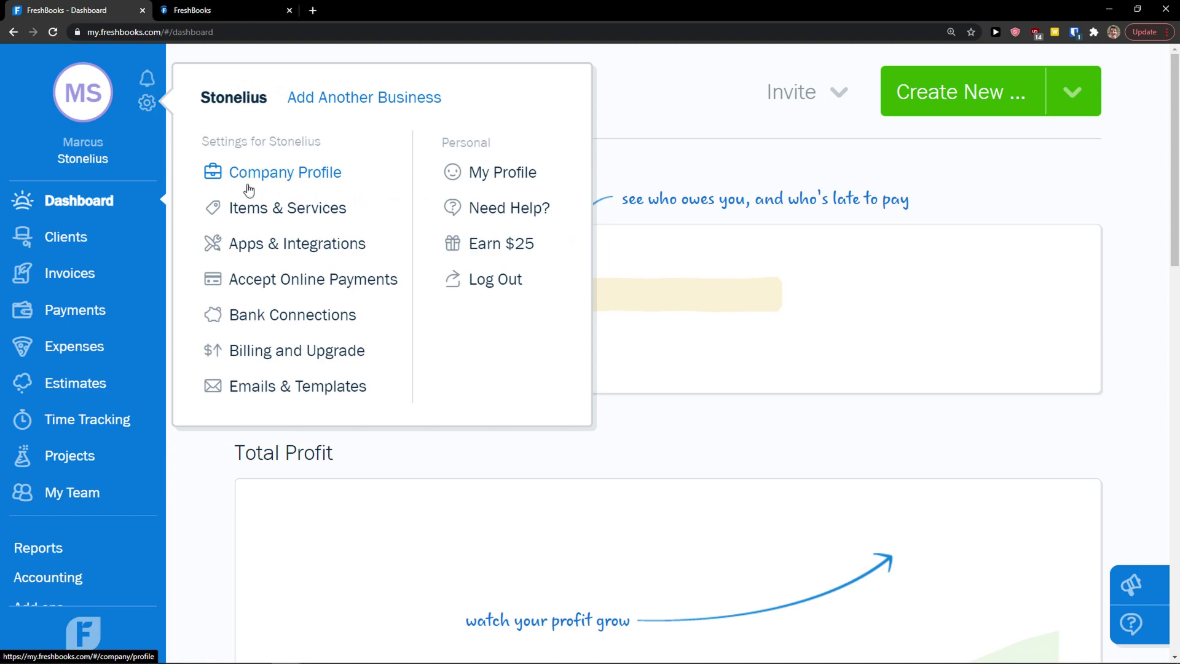
{"action": "middle_click", "coordinate": [244, 216]}
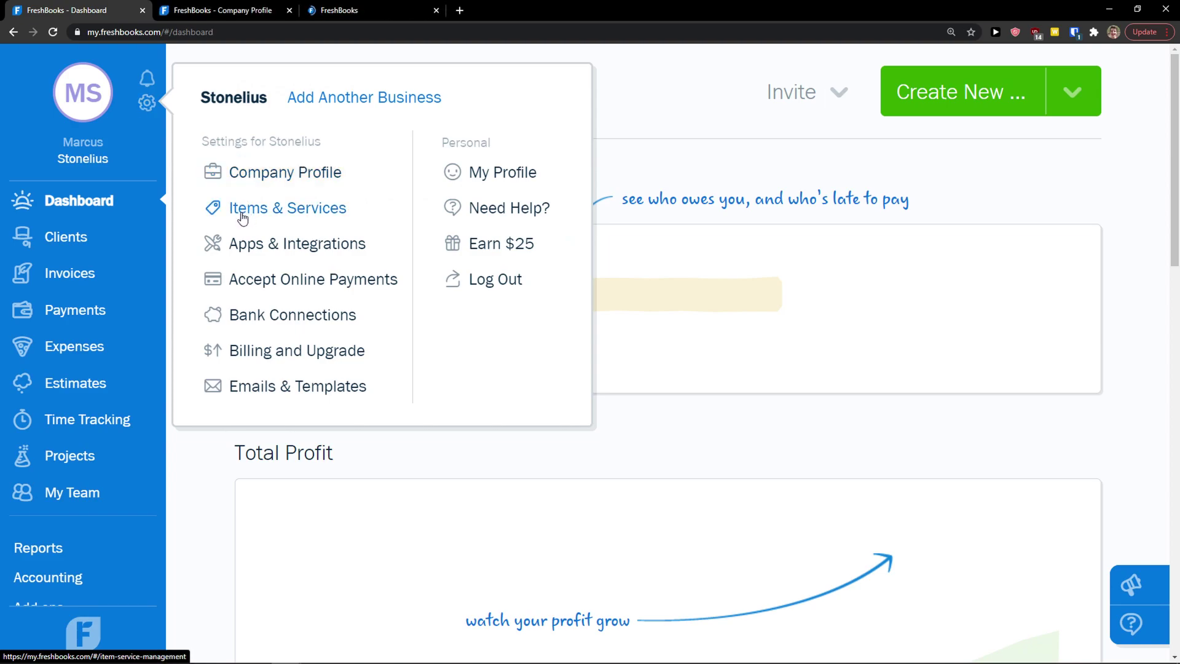
{"action": "middle_click", "coordinate": [239, 258]}
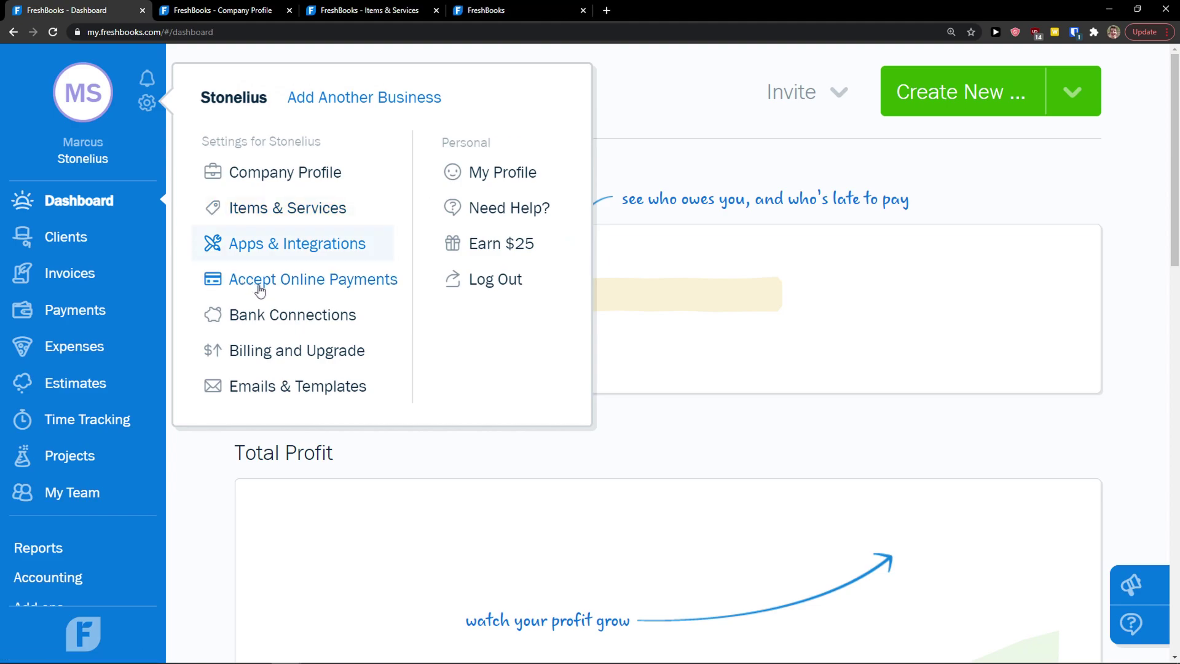
{"action": "middle_click", "coordinate": [261, 282]}
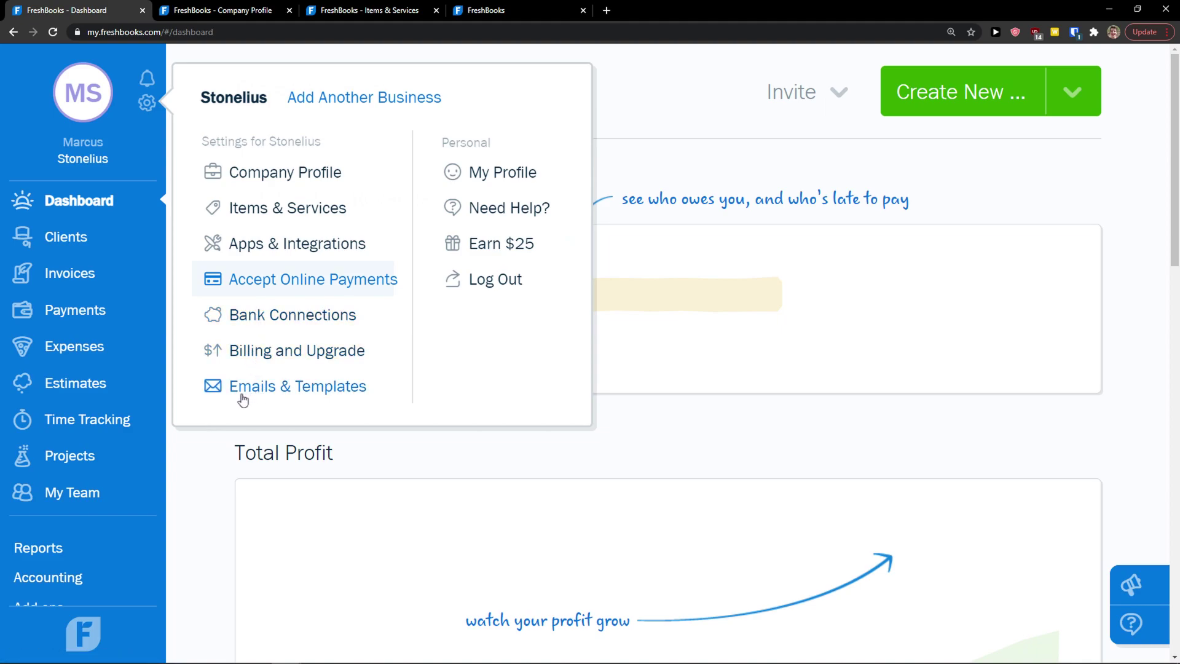
{"action": "middle_click", "coordinate": [262, 327]}
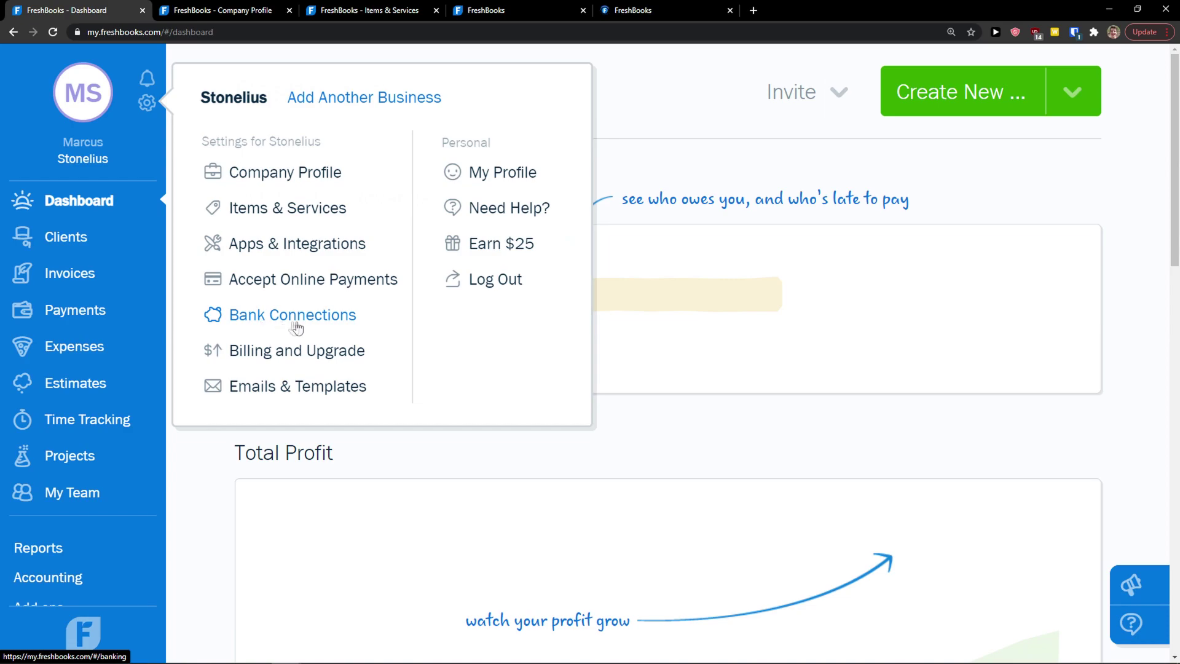
{"action": "middle_click", "coordinate": [488, 258]}
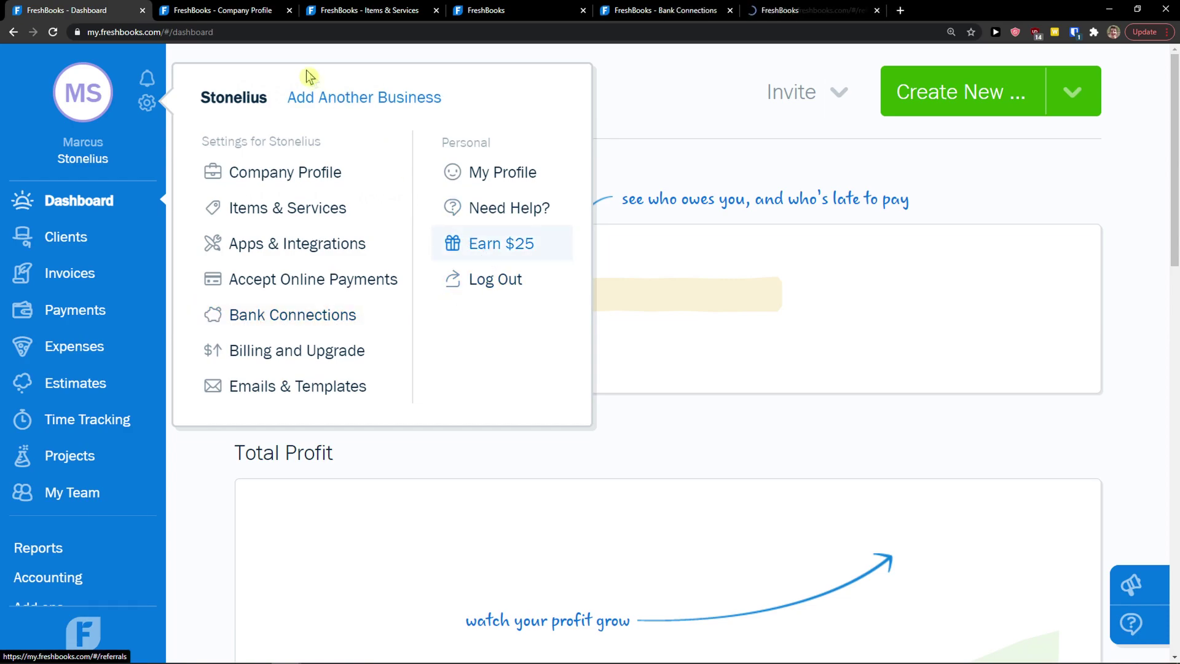
- Review Company Profile: EUR — Euro currency, December 31 year end, dd/mm/yyyy date format
{"action": "left_click", "coordinate": [243, 10]}
{"action": "scroll", "coordinate": [317, 270], "scroll_direction": "down", "scroll_amount": 1}
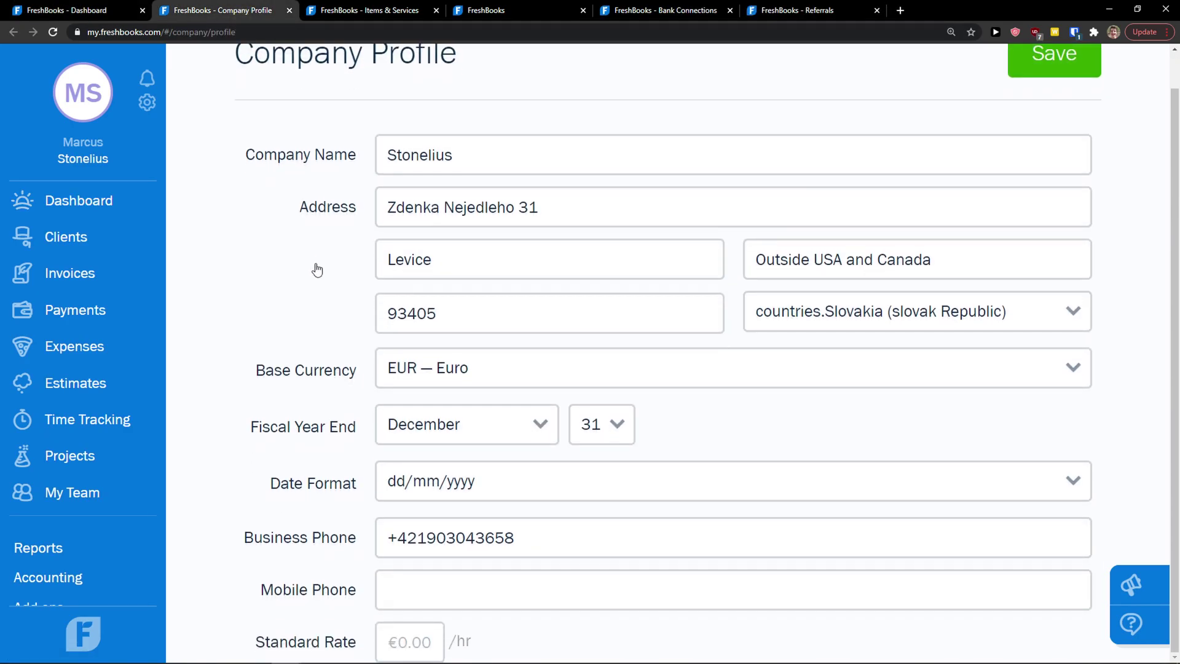
{"action": "scroll", "coordinate": [313, 270], "scroll_direction": "up", "scroll_amount": 1}
{"action": "scroll", "coordinate": [310, 270], "scroll_direction": "down", "scroll_amount": 1}
- Close the Company Profile, Apps & Integrations and Bank Connections tabs, leaving the empty Items & Services list
{"action": "scroll", "coordinate": [271, 268], "scroll_direction": "up", "scroll_amount": 1}
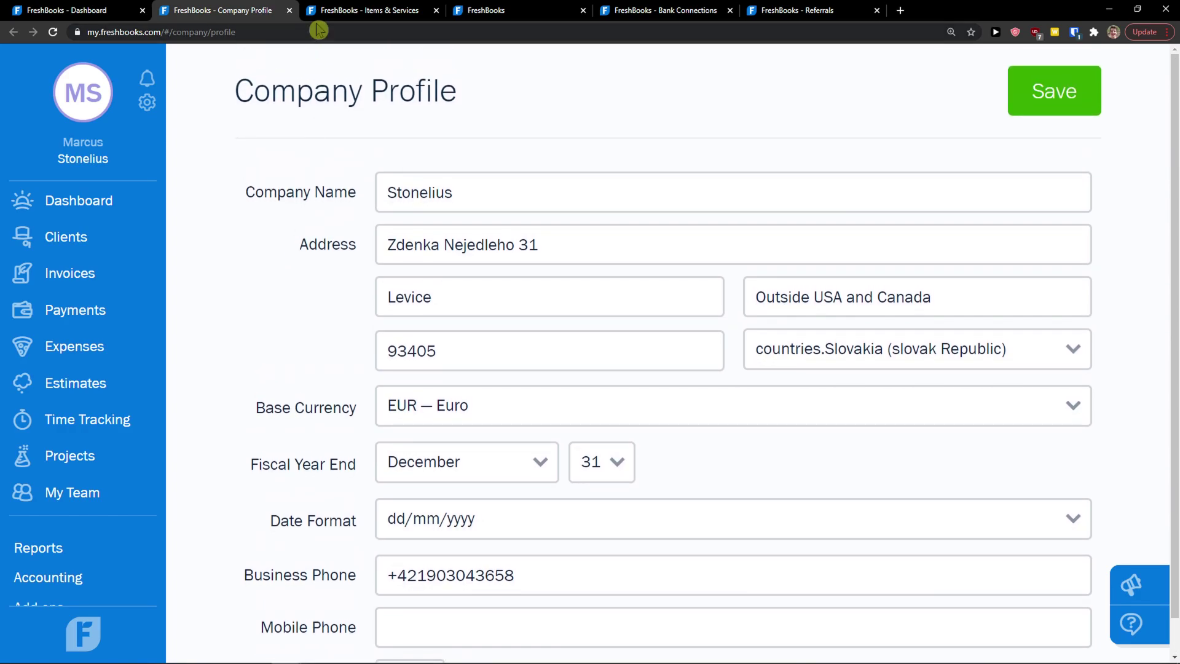
{"action": "left_click", "coordinate": [290, 10]}
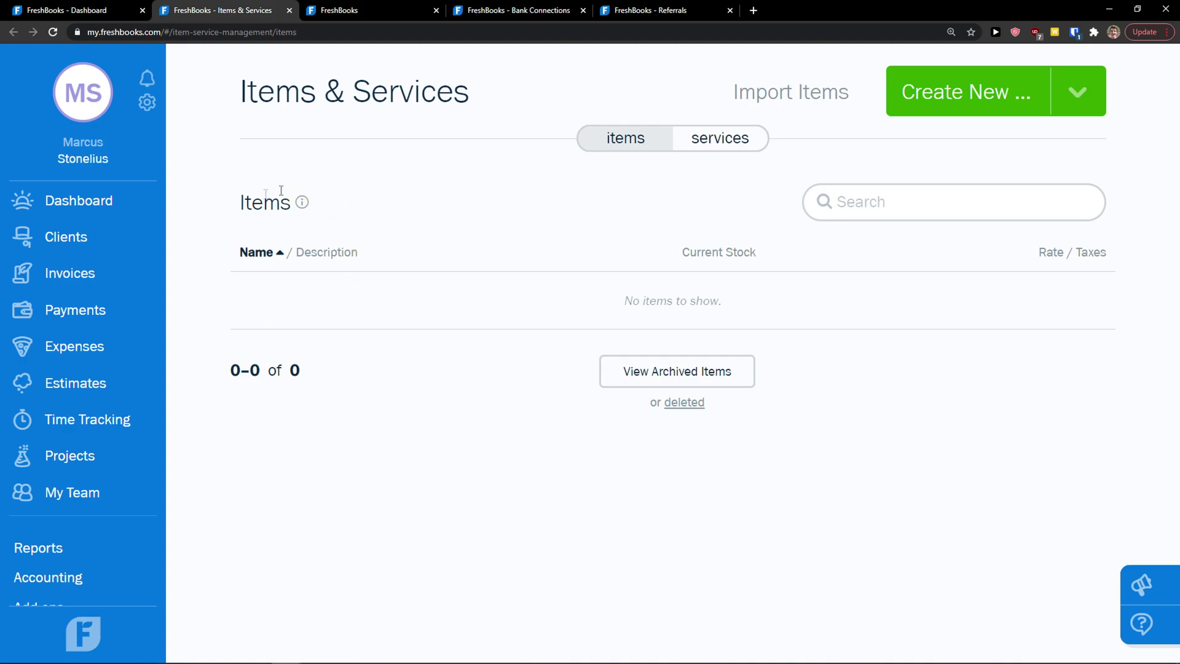
{"action": "left_click", "coordinate": [342, 9]}
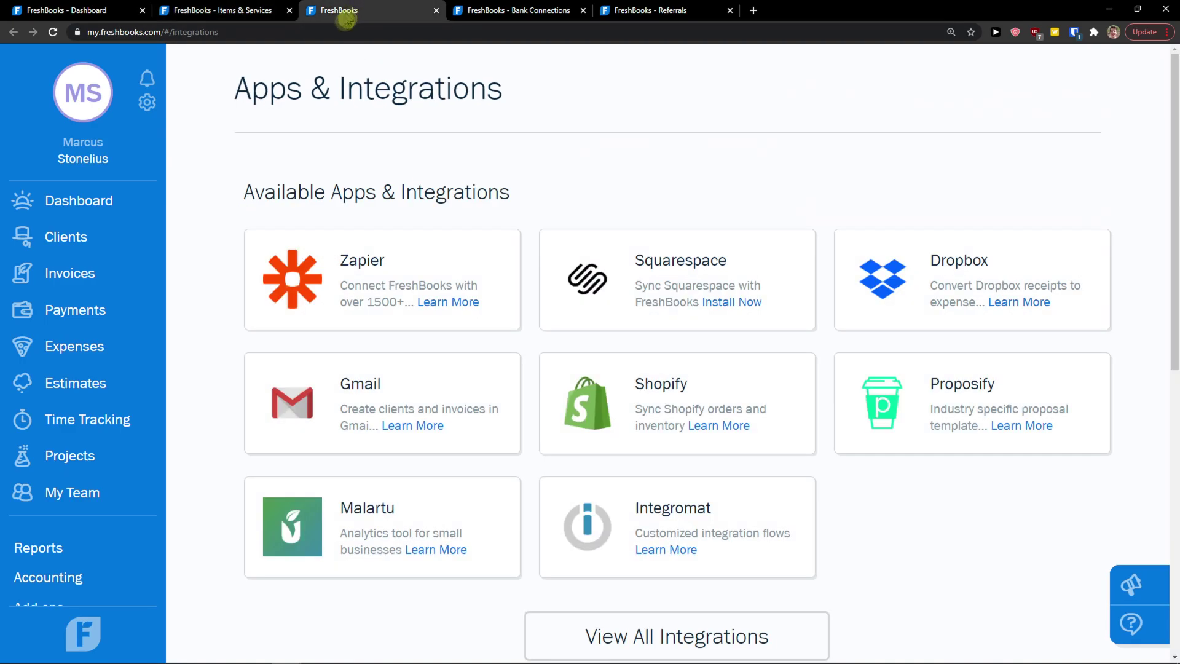
{"action": "scroll", "coordinate": [528, 239], "scroll_direction": "down", "scroll_amount": 2}
{"action": "scroll", "coordinate": [537, 252], "scroll_direction": "up", "scroll_amount": 2}
{"action": "left_click", "coordinate": [436, 11]}
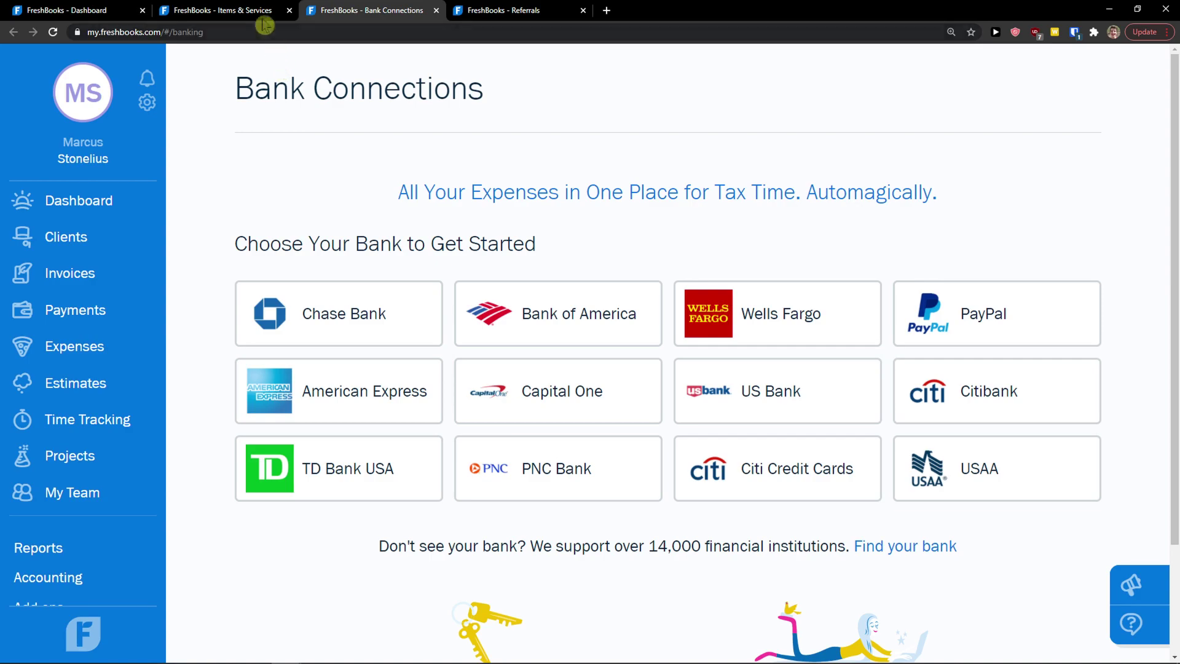
{"action": "left_click", "coordinate": [258, 10]}
{"action": "left_click", "coordinate": [436, 10]}
{"action": "left_click", "coordinate": [368, 6]}
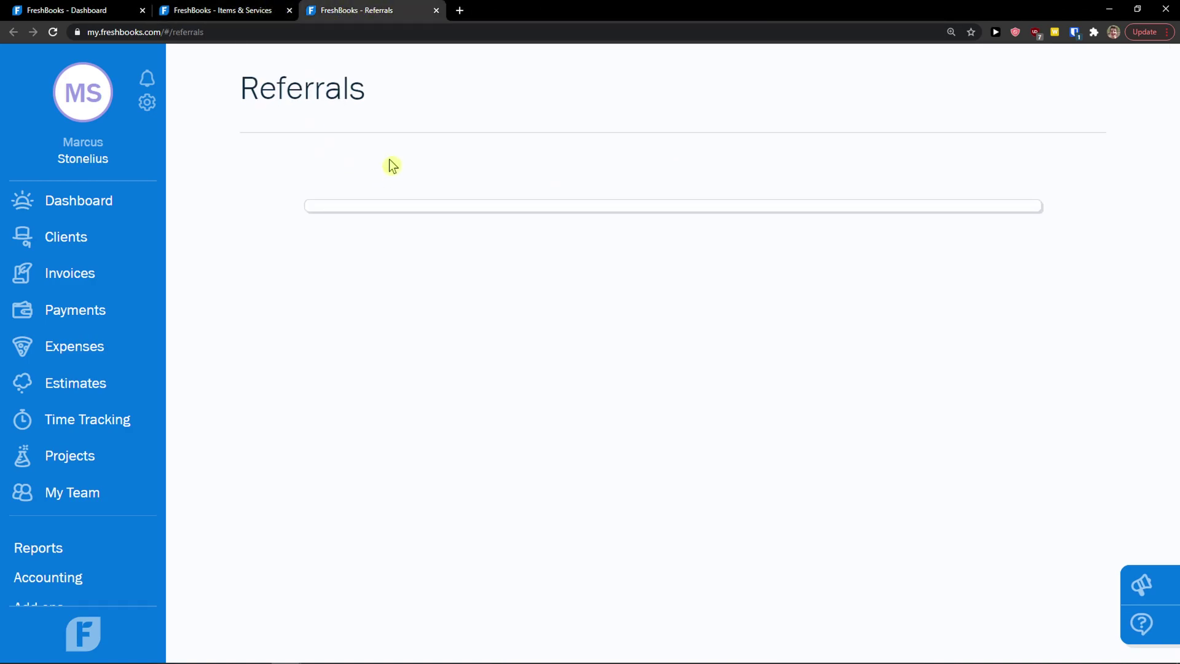
{"action": "left_click", "coordinate": [264, 10]}
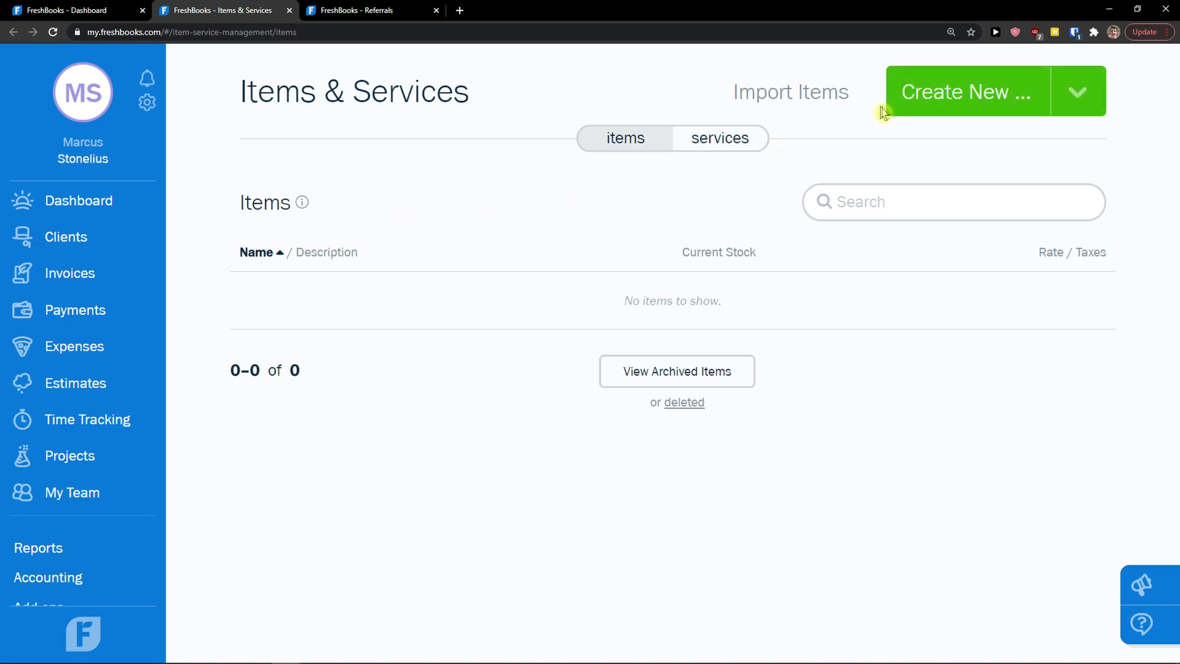
- Create a new item 'Book' with description 'This is a book' and rate €50.00
{"action": "left_click", "coordinate": [923, 103]}
{"action": "left_click", "coordinate": [918, 163]}
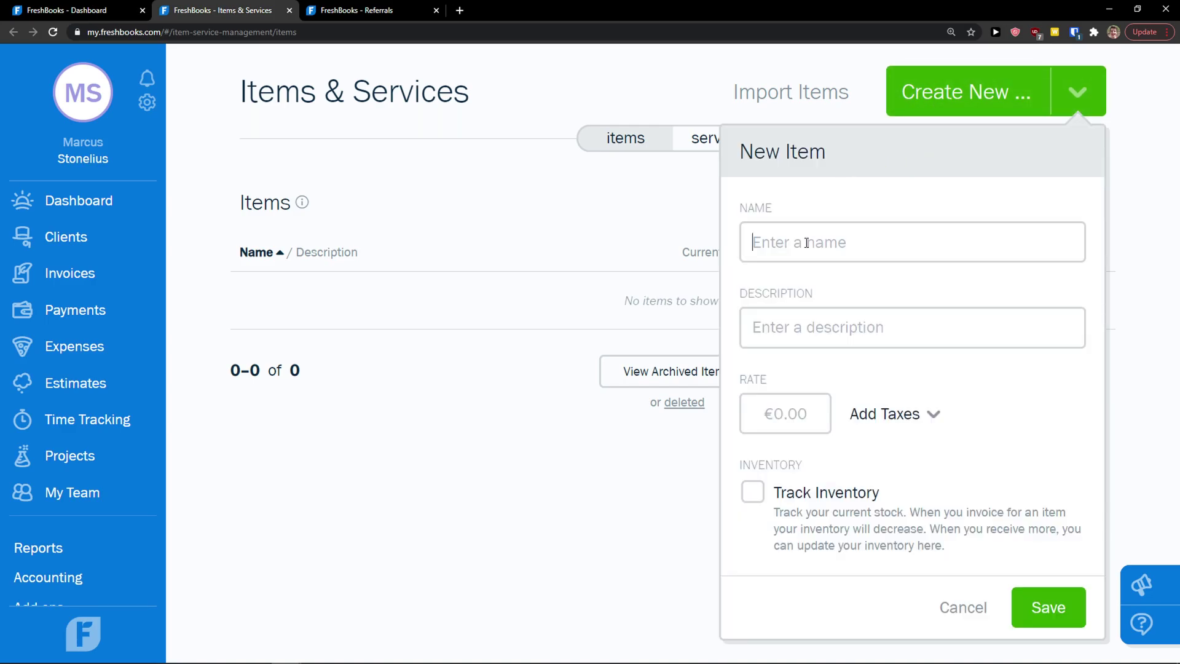
{"action": "type", "text": "Book"}
{"action": "key", "text": "Tab"}
{"action": "type", "text": "Th"}
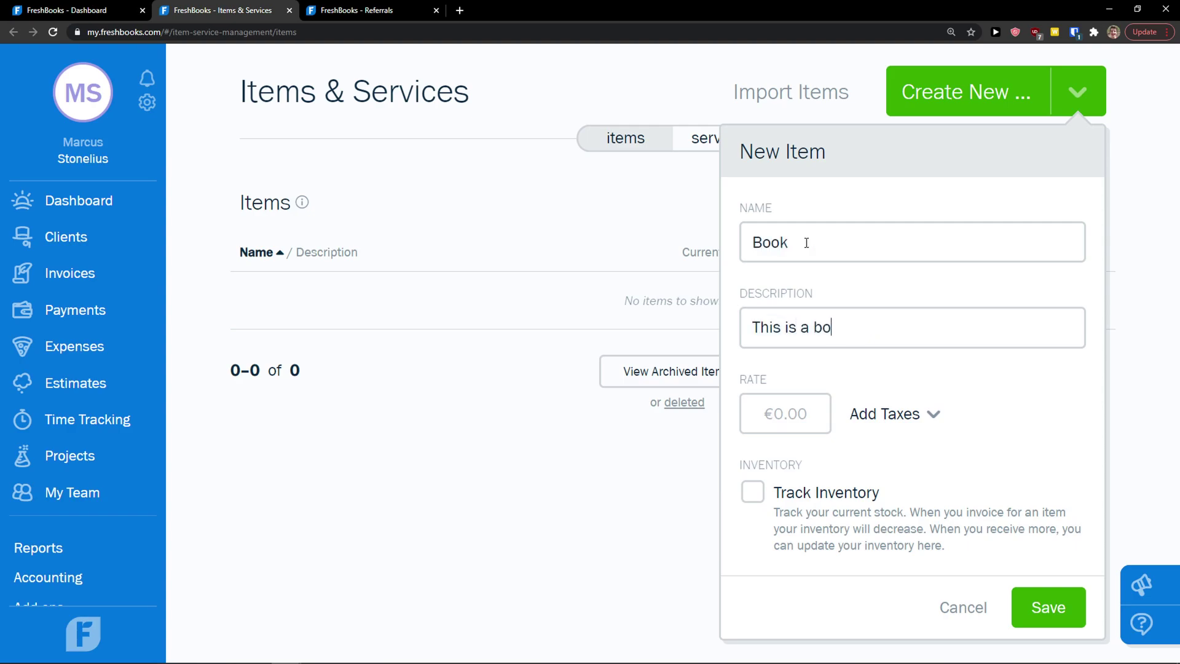
{"action": "key", "text": "Tab"}
{"action": "type", "text": "5"}
{"action": "left_click", "coordinate": [1046, 610]}
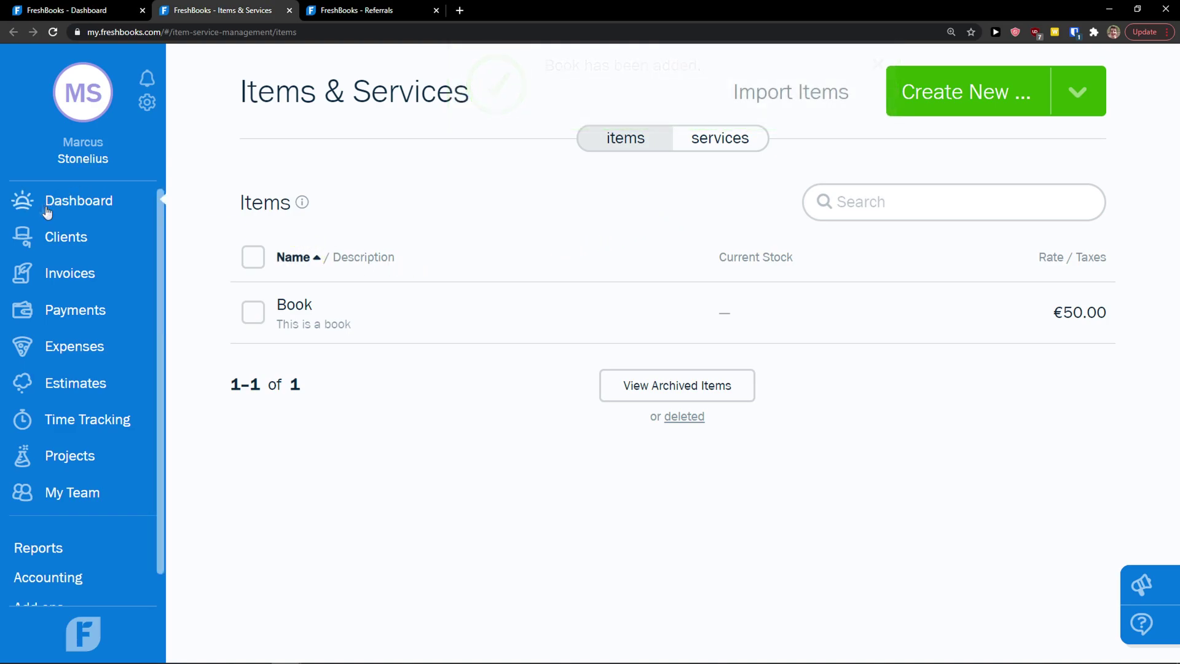
- Return to the dashboard and browse the Reports page
{"action": "left_click", "coordinate": [87, 209]}
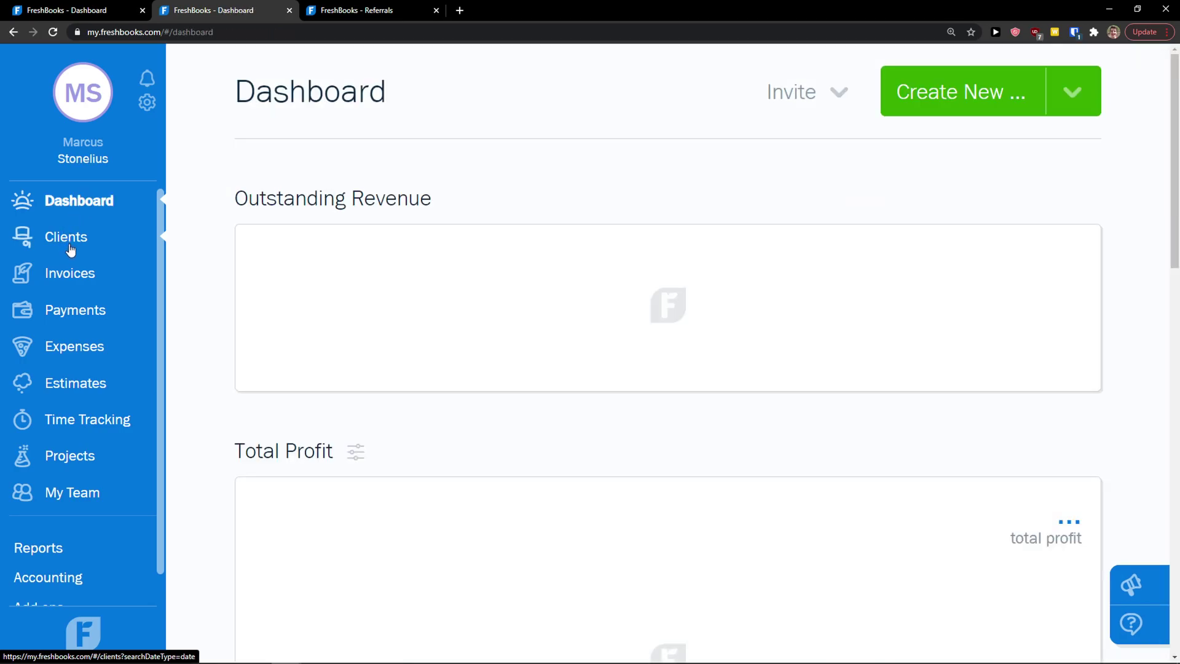
{"action": "scroll", "coordinate": [67, 284], "scroll_direction": "down", "scroll_amount": 1}
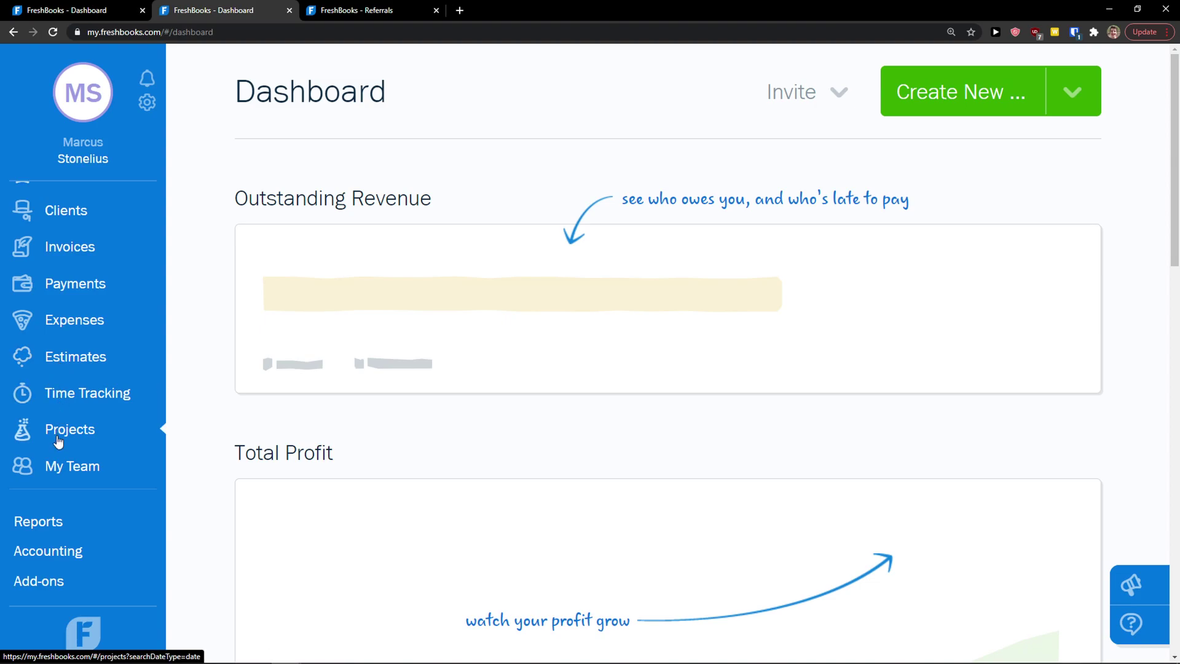
{"action": "left_click", "coordinate": [54, 522]}
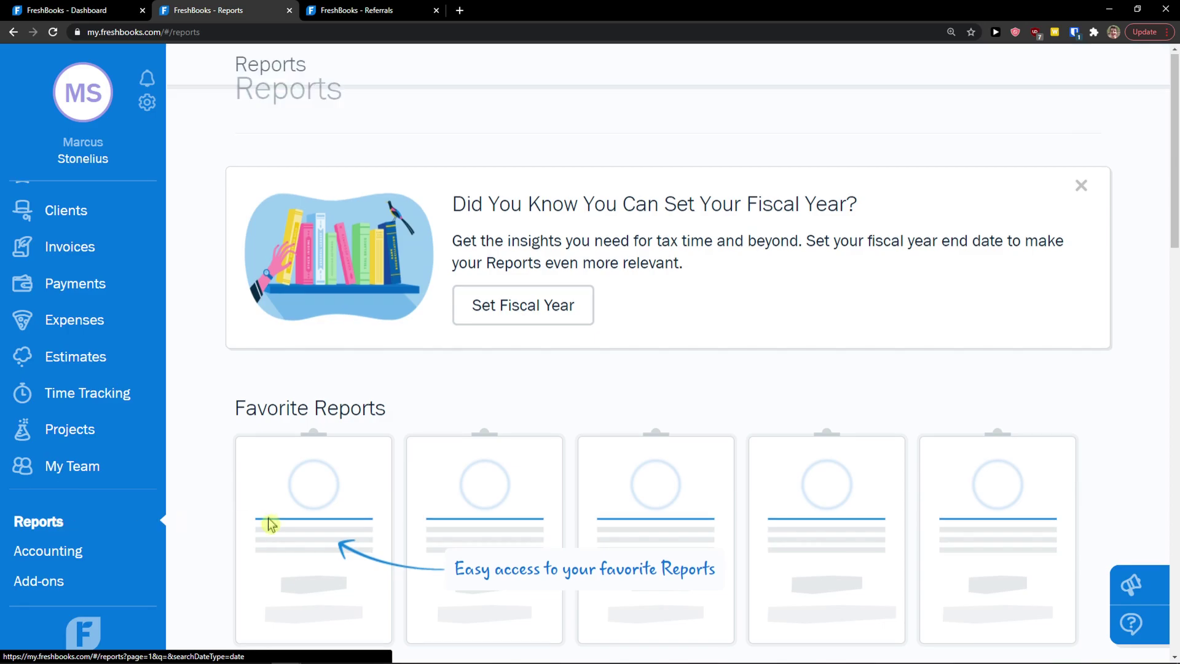
{"action": "scroll", "coordinate": [268, 518], "scroll_direction": "down", "scroll_amount": 3}
{"action": "scroll", "coordinate": [262, 525], "scroll_direction": "up", "scroll_amount": 1}
{"action": "scroll", "coordinate": [92, 381], "scroll_direction": "up", "scroll_amount": 2}
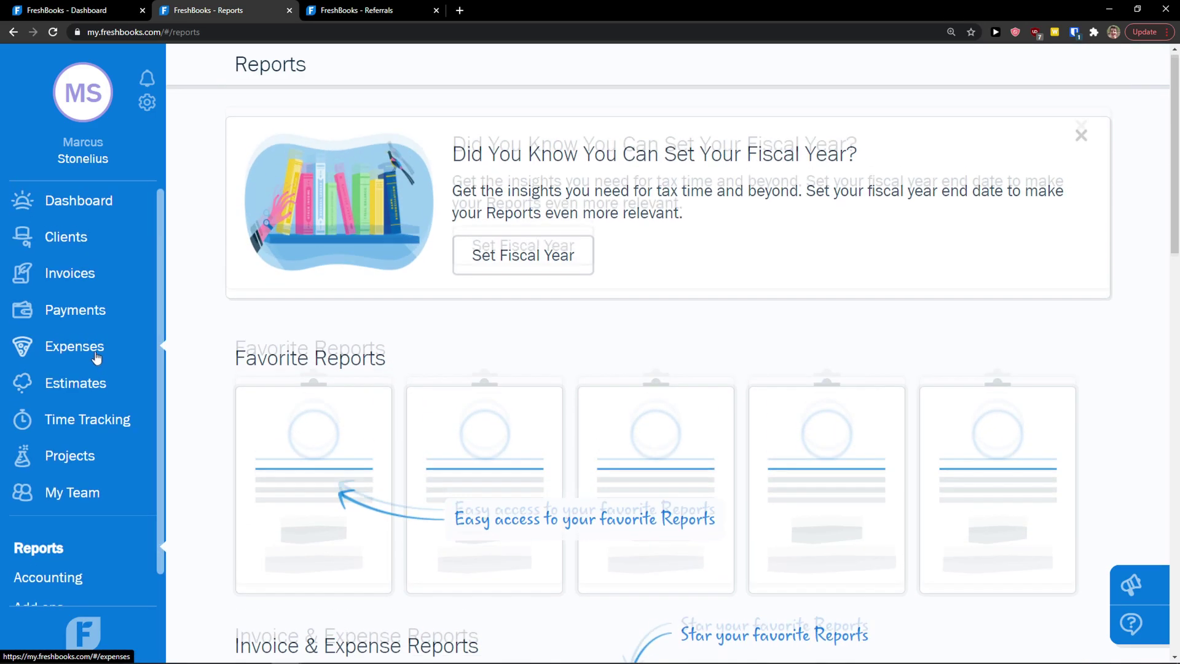
- Open the Clients page, check More Actions, and scroll through Recently Active and All Clients
{"action": "left_click", "coordinate": [61, 243]}
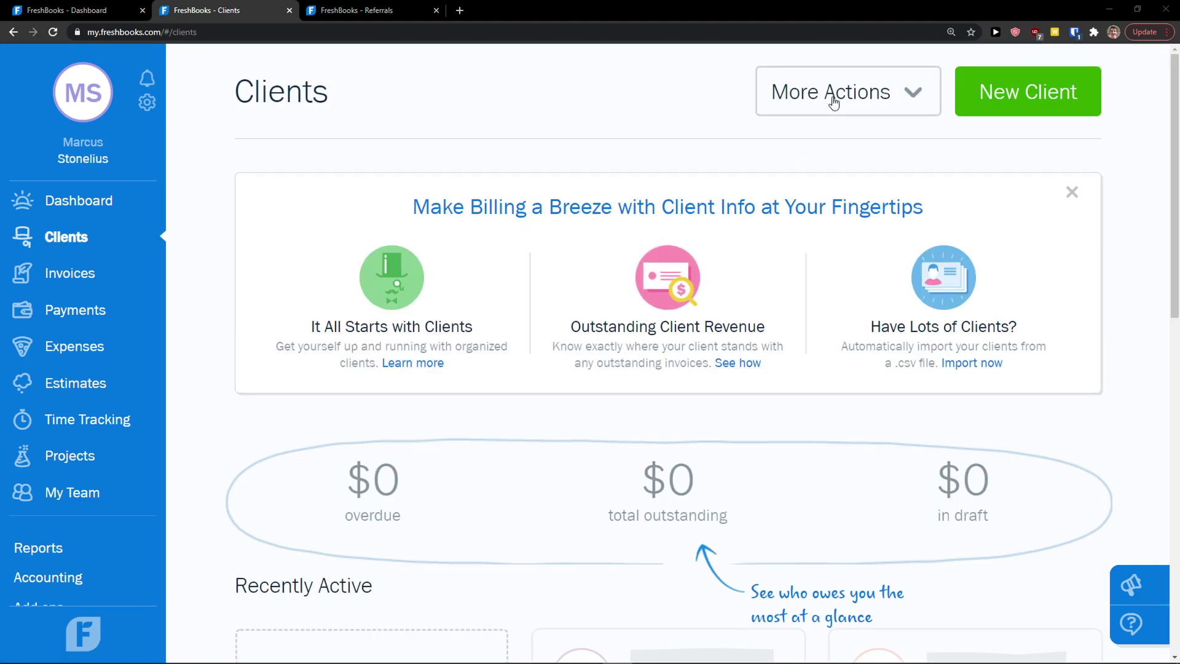
{"action": "left_click", "coordinate": [834, 102]}
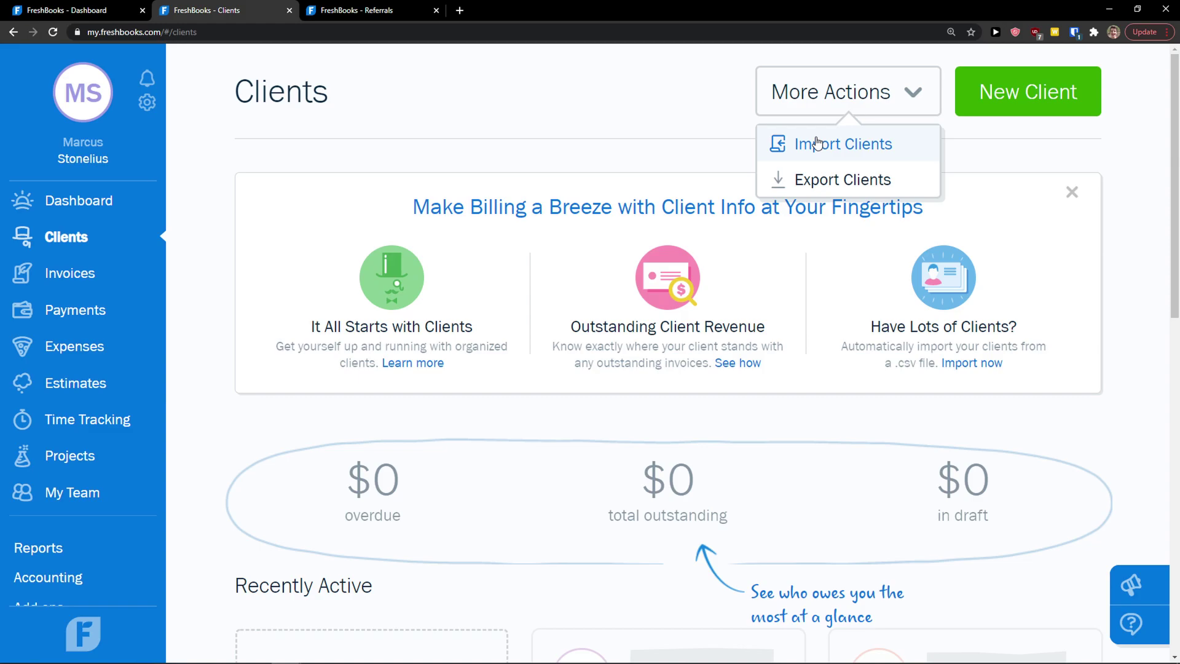
{"action": "left_click", "coordinate": [1156, 289]}
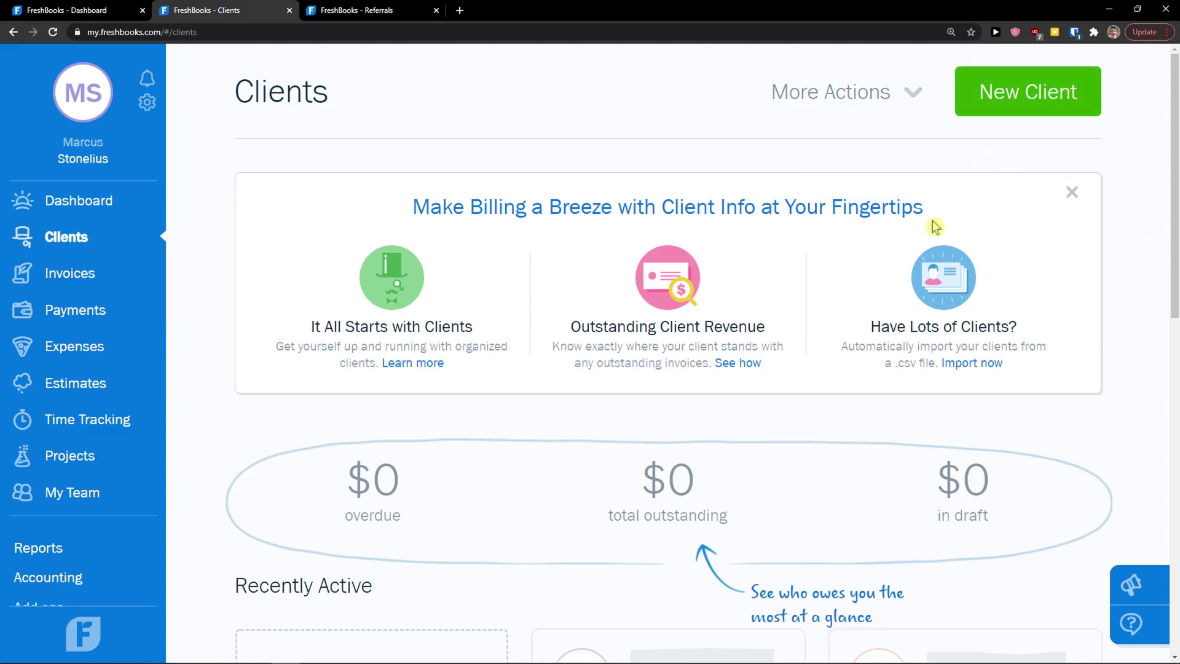
{"action": "scroll", "coordinate": [936, 226], "scroll_direction": "down", "scroll_amount": 5}
{"action": "scroll", "coordinate": [368, 422], "scroll_direction": "down", "scroll_amount": 1}
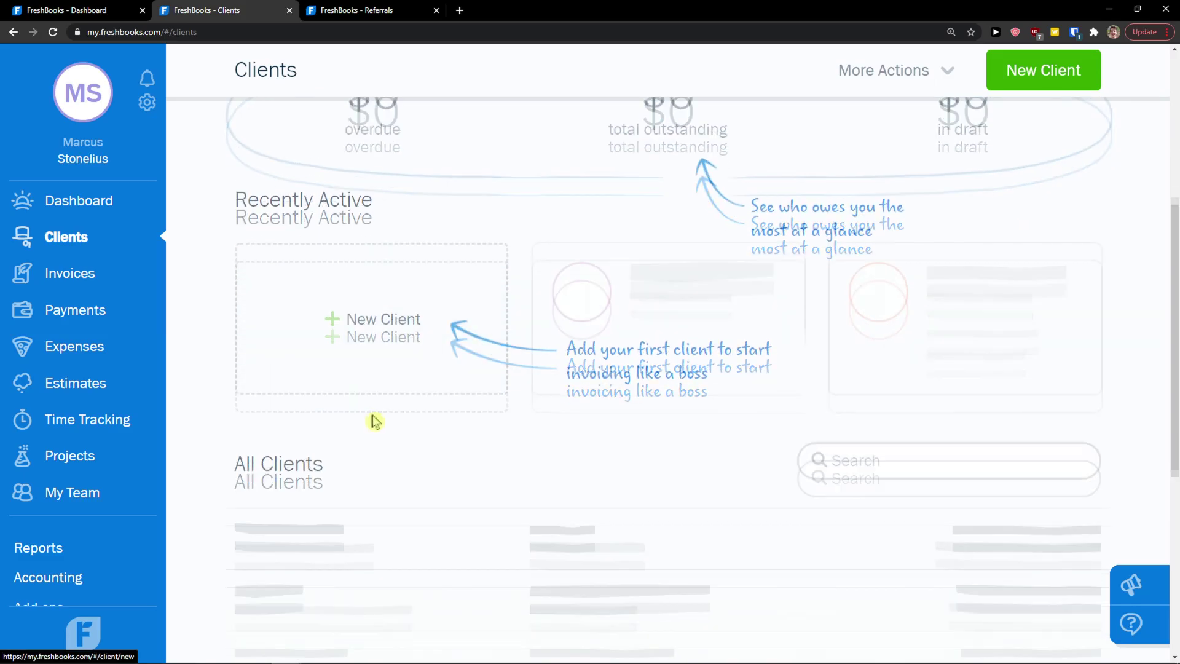
{"action": "scroll", "coordinate": [361, 400], "scroll_direction": "down", "scroll_amount": 2}
{"action": "scroll", "coordinate": [350, 424], "scroll_direction": "up", "scroll_amount": 3}
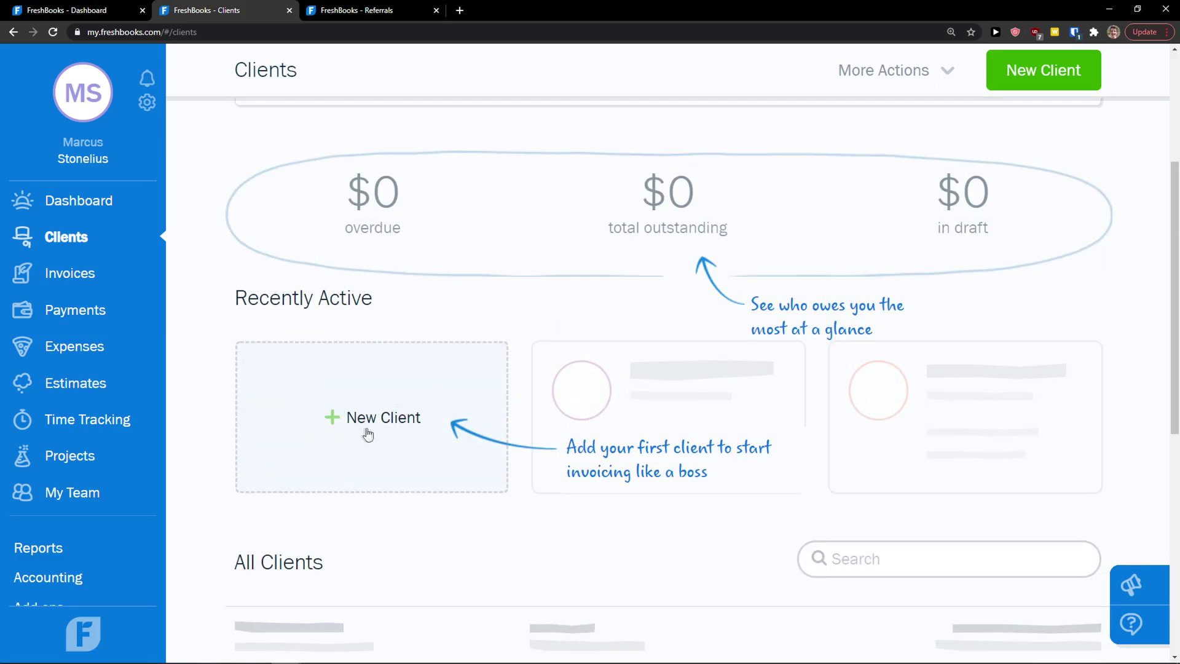
{"action": "scroll", "coordinate": [1021, 119], "scroll_direction": "up", "scroll_amount": 5}
- Start a new client with the contact's first and last name, company Apple, e-mail, phone and address
{"action": "left_click", "coordinate": [1030, 97]}
{"action": "left_click", "coordinate": [414, 201]}
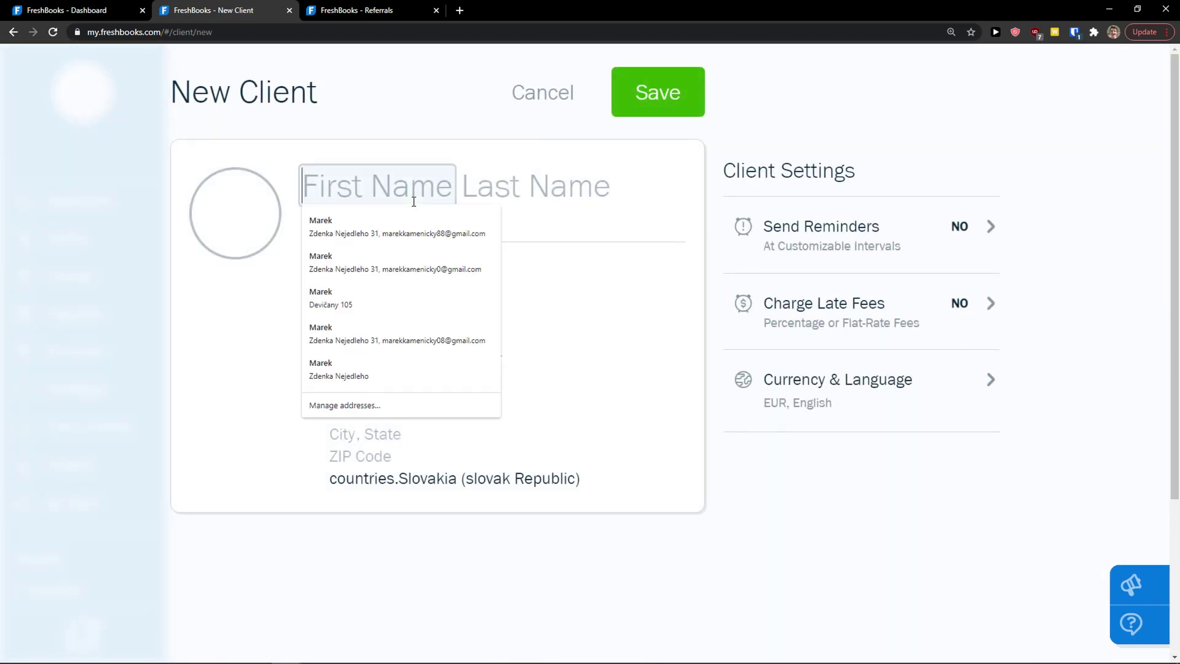
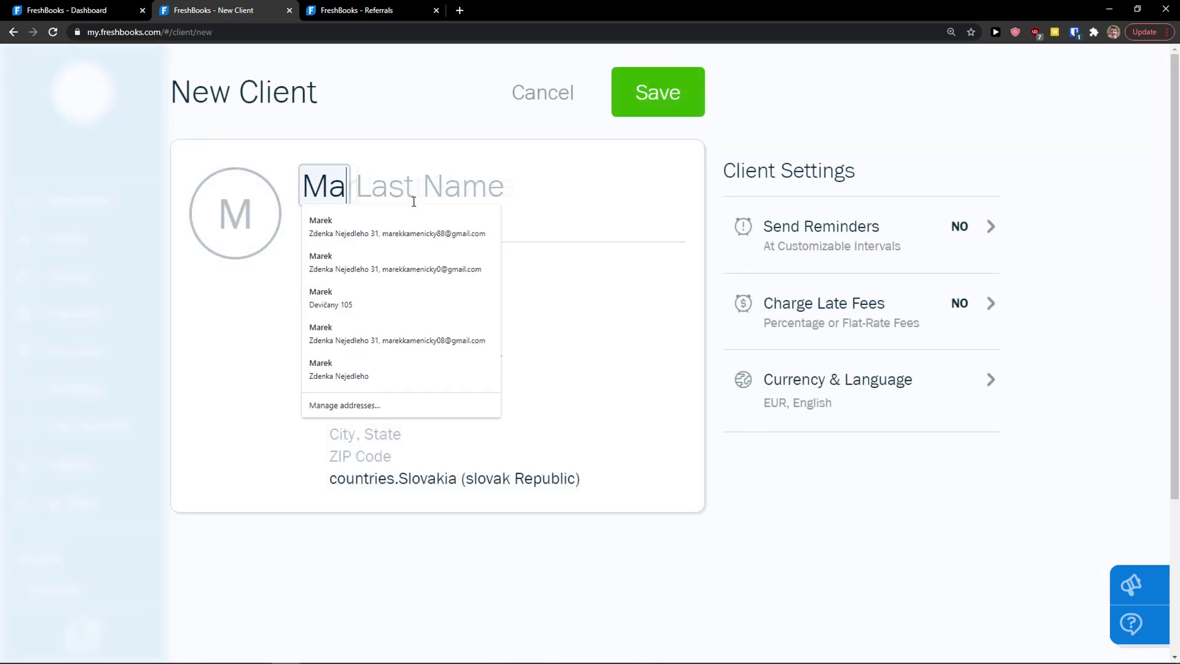
{"action": "key", "text": "Tab"}
{"action": "type", "text": "Kral"}
{"action": "key", "text": "Tab"}
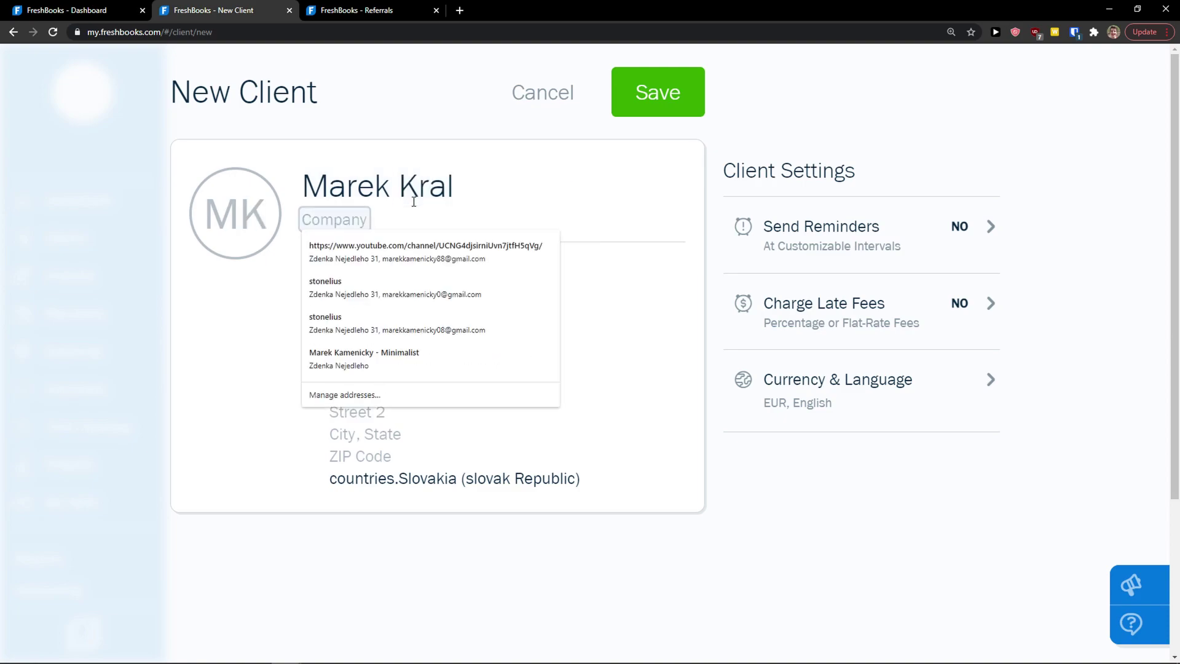
{"action": "type", "text": "Ap"}
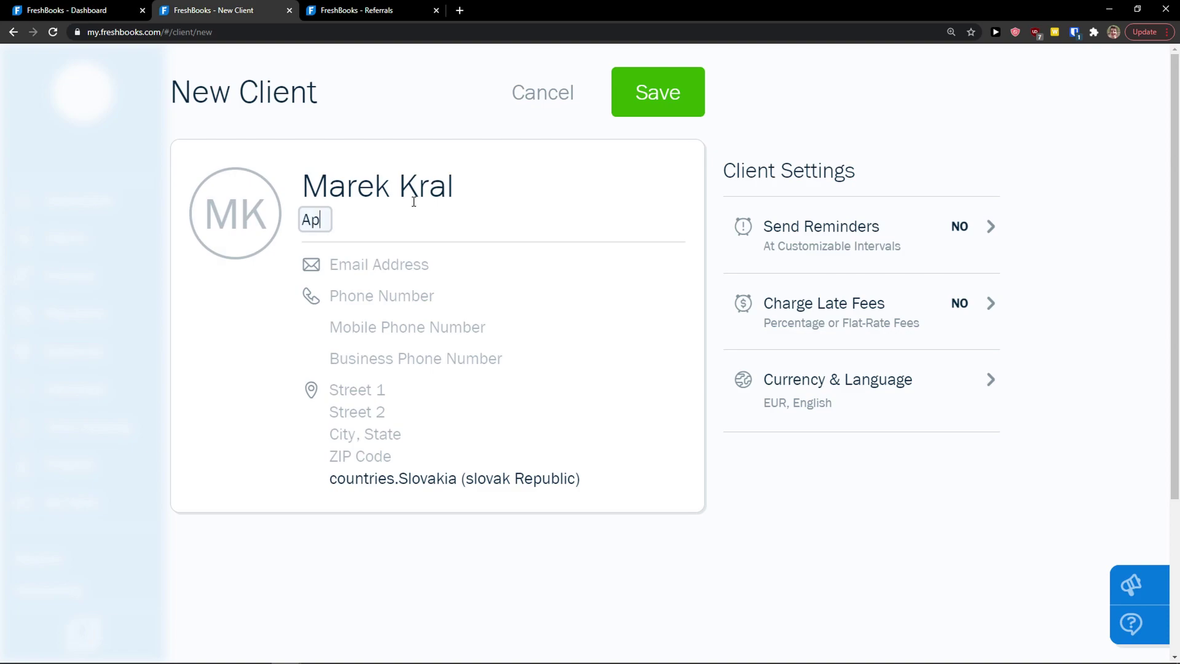
{"action": "key", "text": "Tab"}
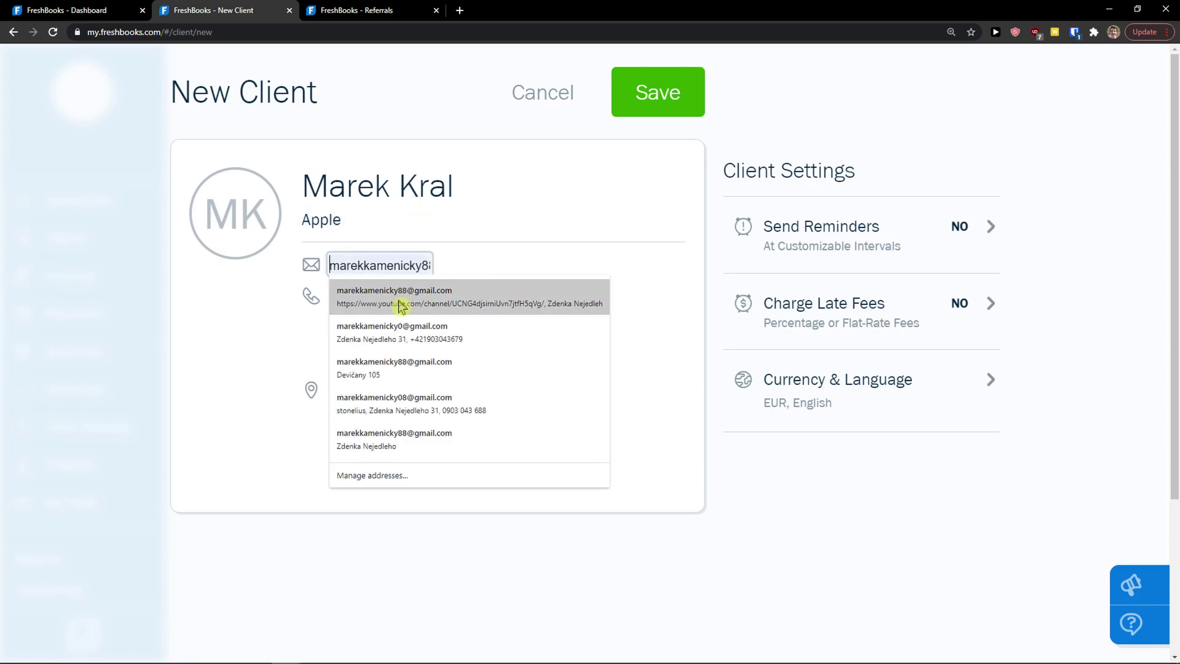
{"action": "left_click", "coordinate": [400, 304]}
{"action": "left_click", "coordinate": [407, 309]}
{"action": "type", "text": "d88"}
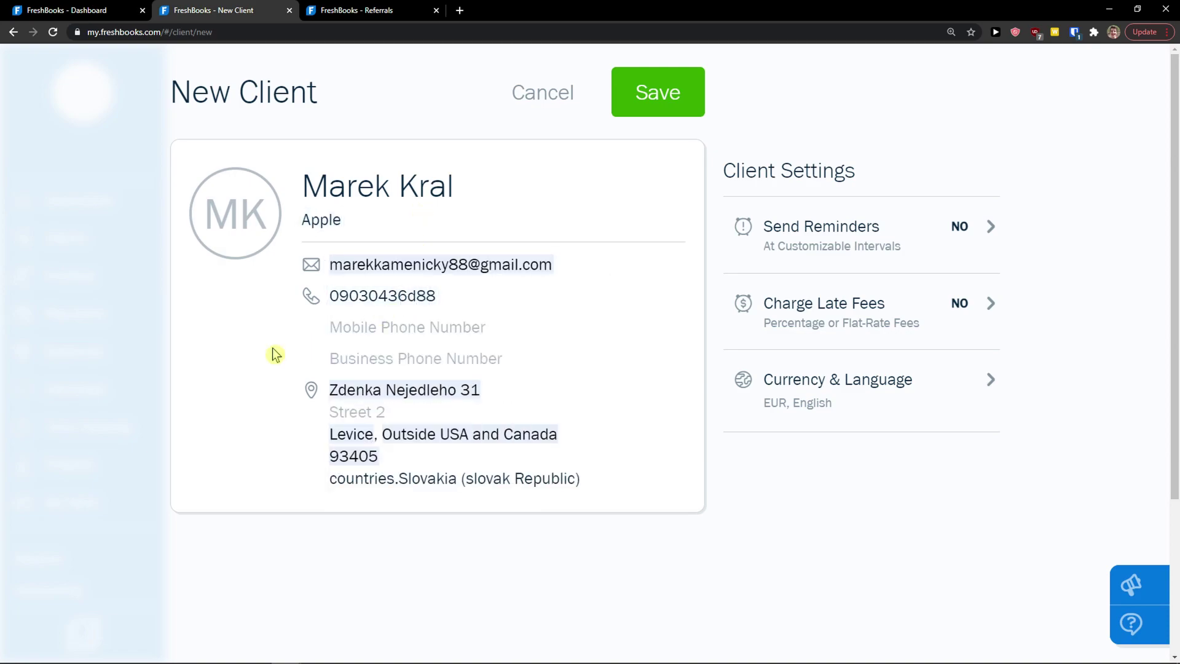
{"action": "left_click", "coordinate": [470, 392]}
{"action": "type", "text": "2"}
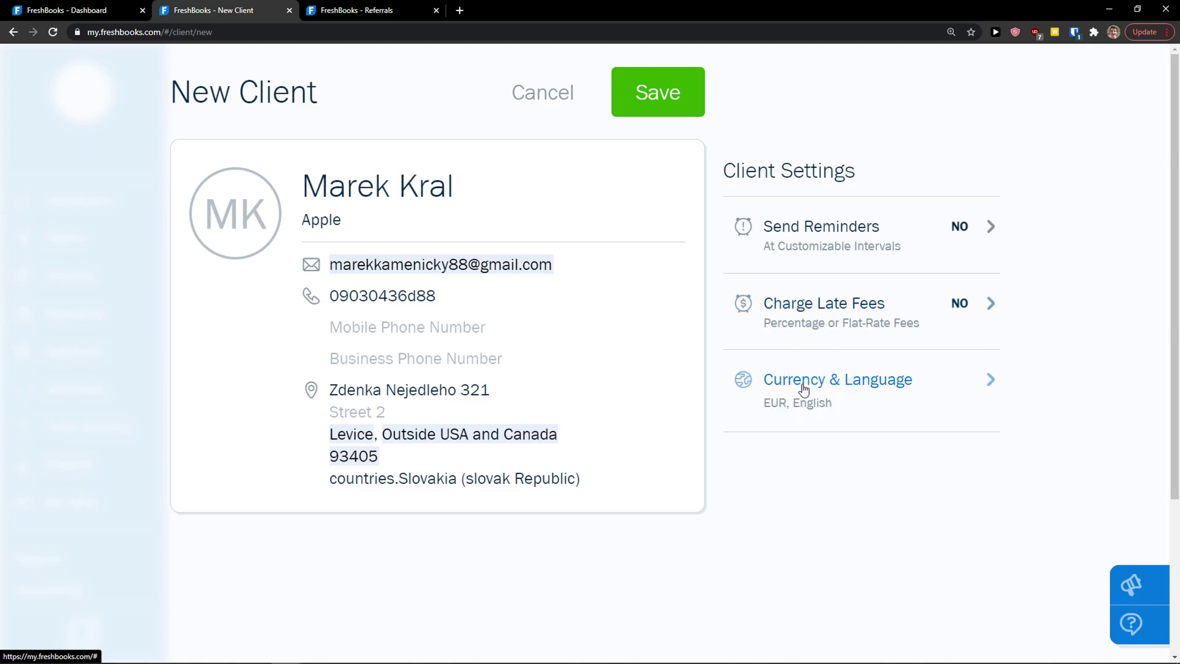
- Leave Late Fees and Reminders unchanged and save the Apple client
{"action": "left_click", "coordinate": [850, 301]}
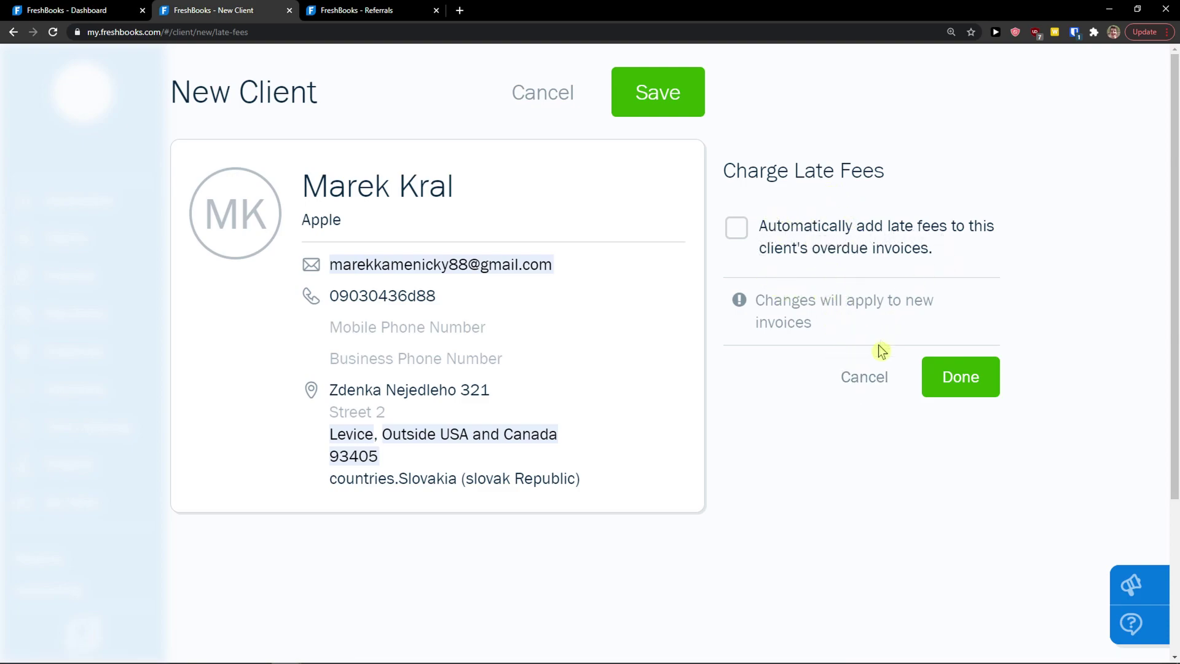
{"action": "left_click", "coordinate": [870, 389]}
{"action": "left_click", "coordinate": [860, 251]}
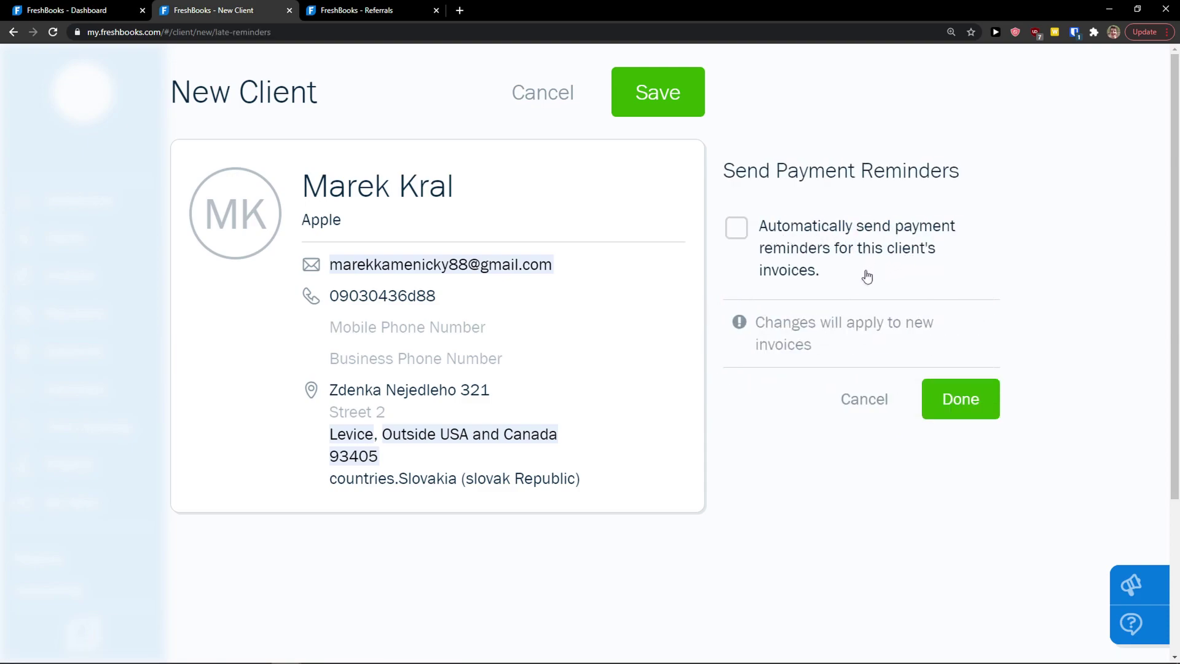
{"action": "left_click", "coordinate": [858, 415]}
{"action": "left_click", "coordinate": [658, 97]}
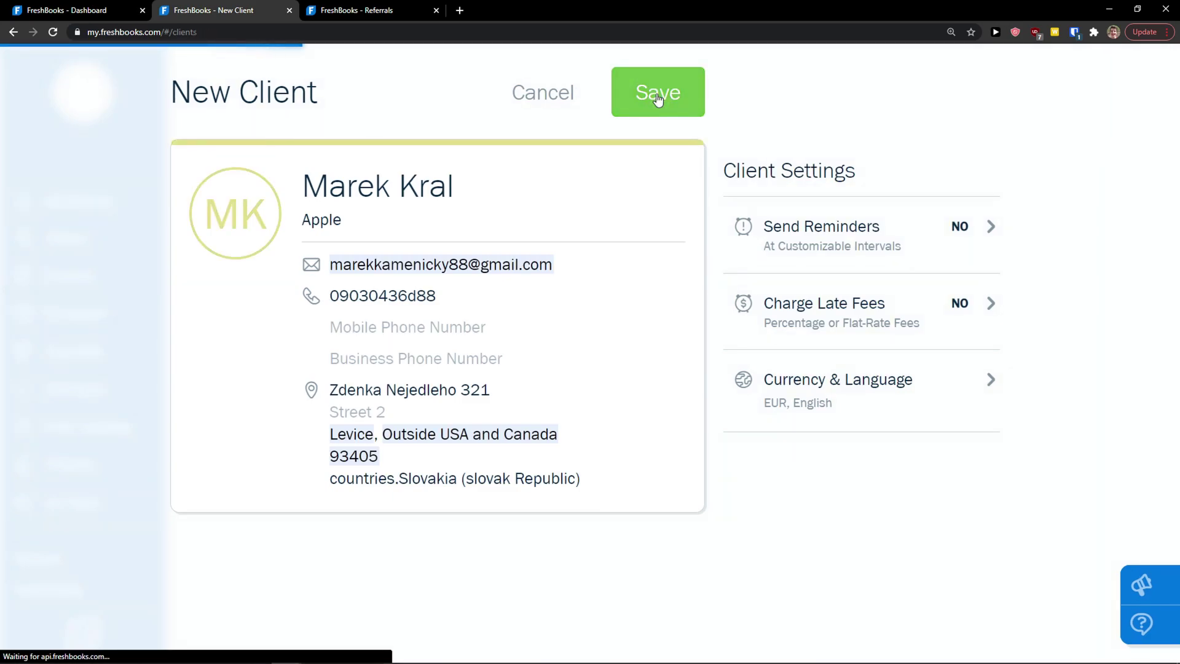
{"action": "scroll", "coordinate": [662, 303], "scroll_direction": "down", "scroll_amount": 3}
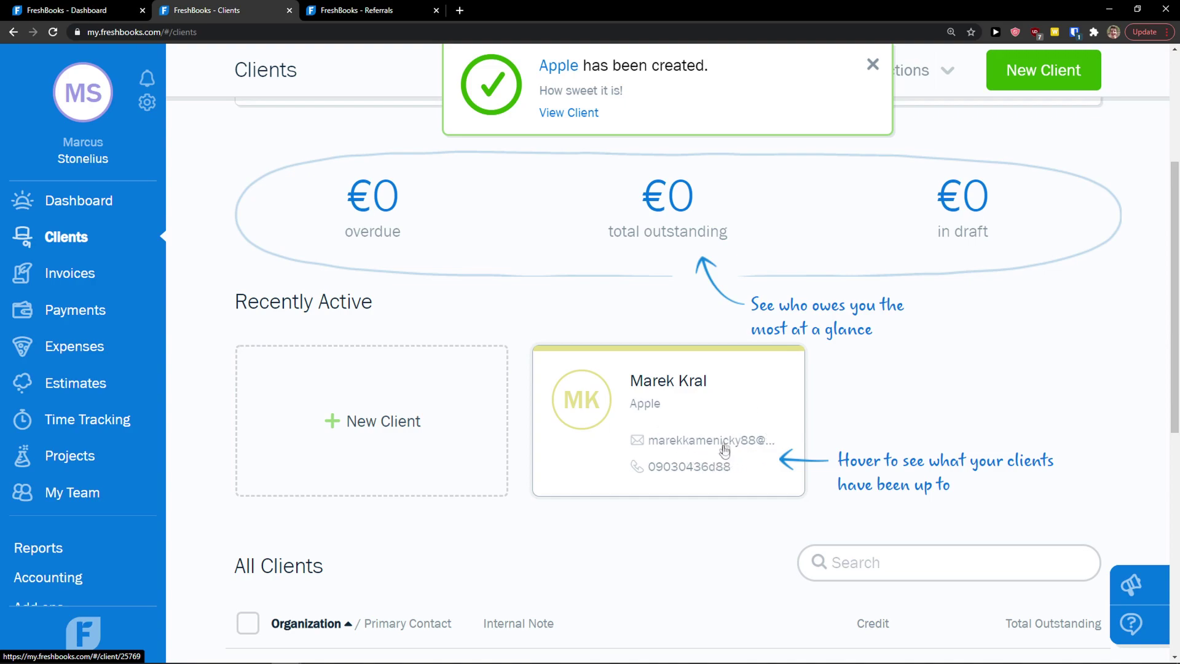
{"action": "left_click", "coordinate": [770, 449]}
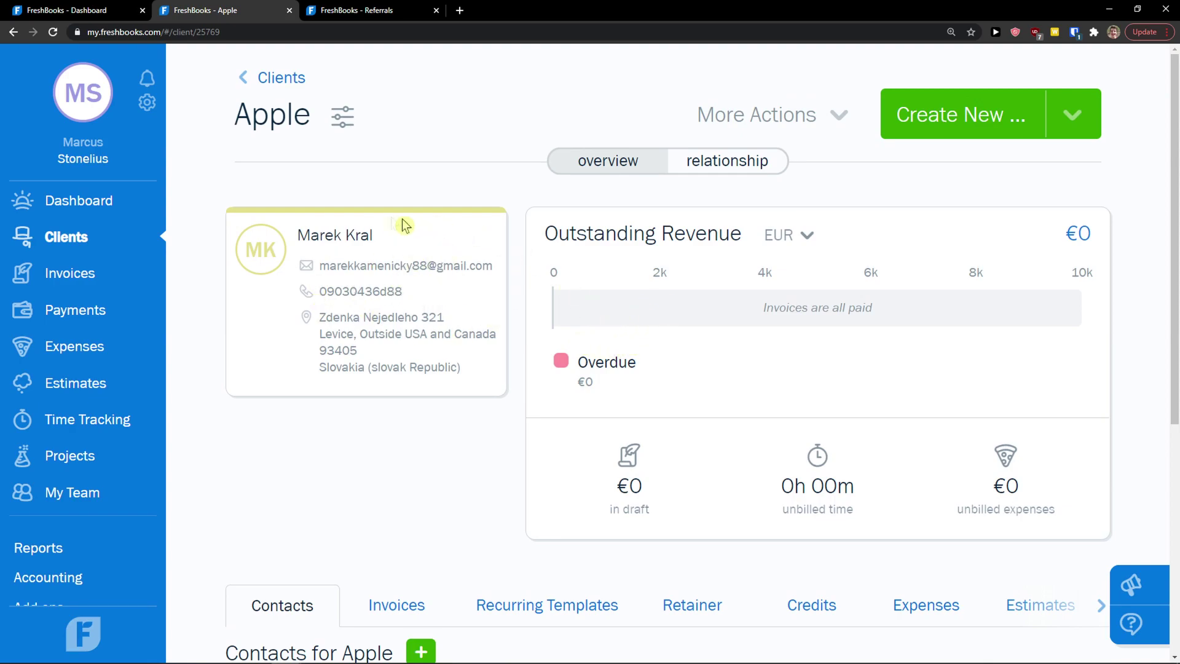
{"action": "scroll", "coordinate": [614, 338], "scroll_direction": "down", "scroll_amount": 5}
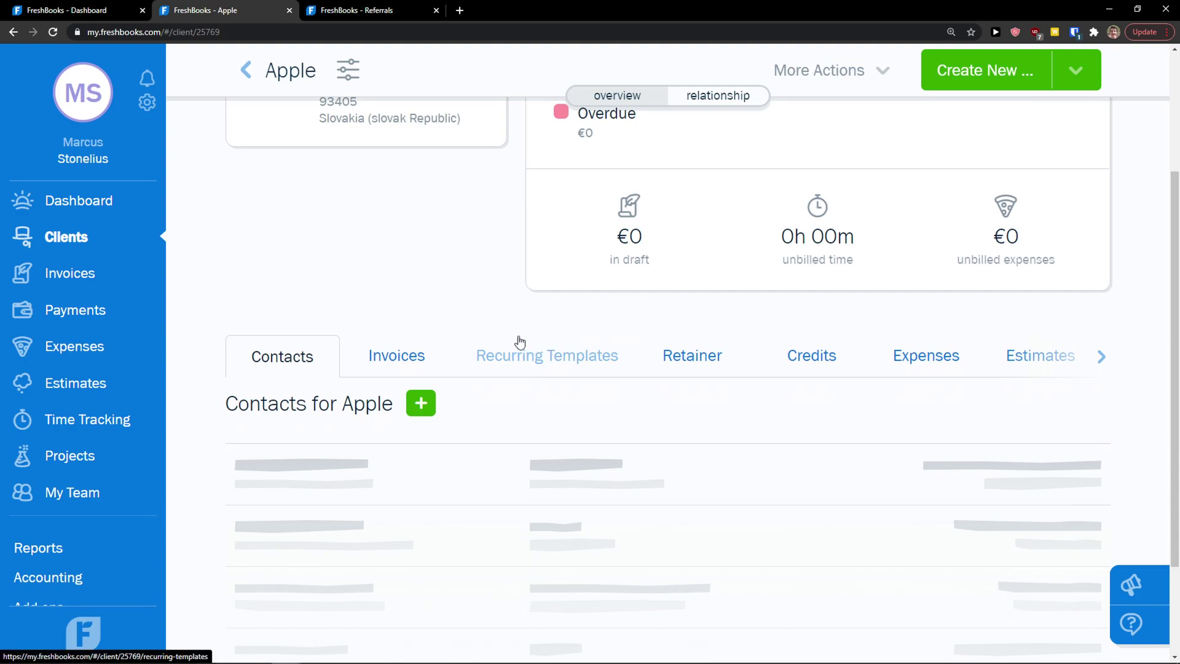
{"action": "scroll", "coordinate": [485, 362], "scroll_direction": "up", "scroll_amount": 1}
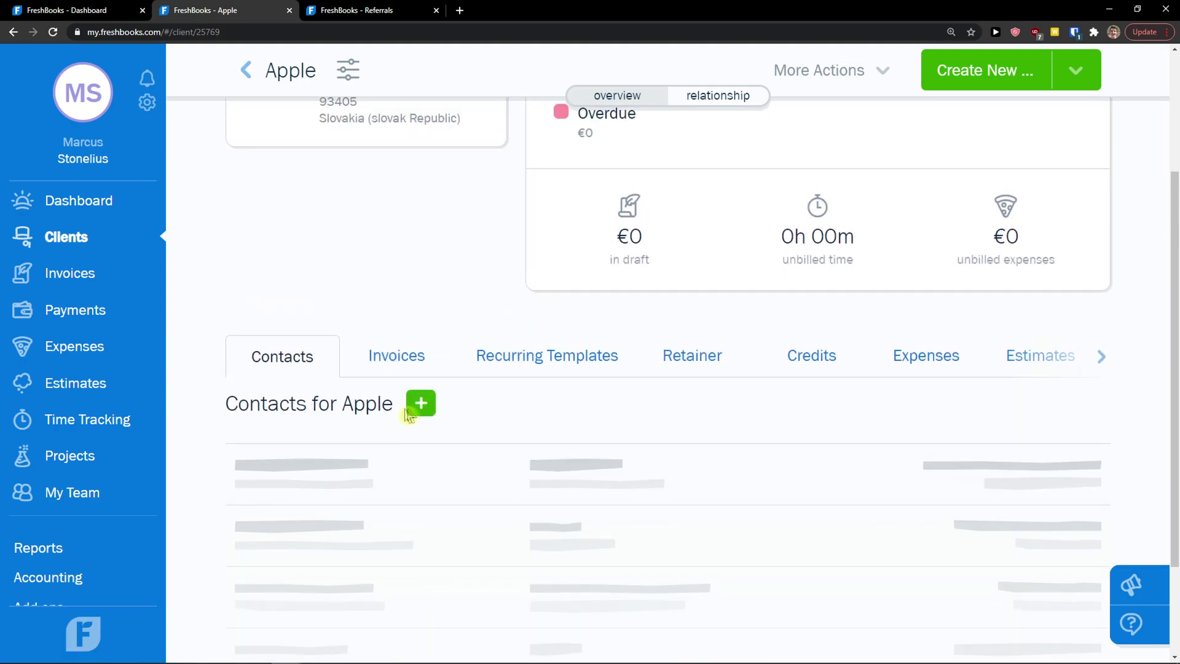
{"action": "left_click", "coordinate": [400, 368]}
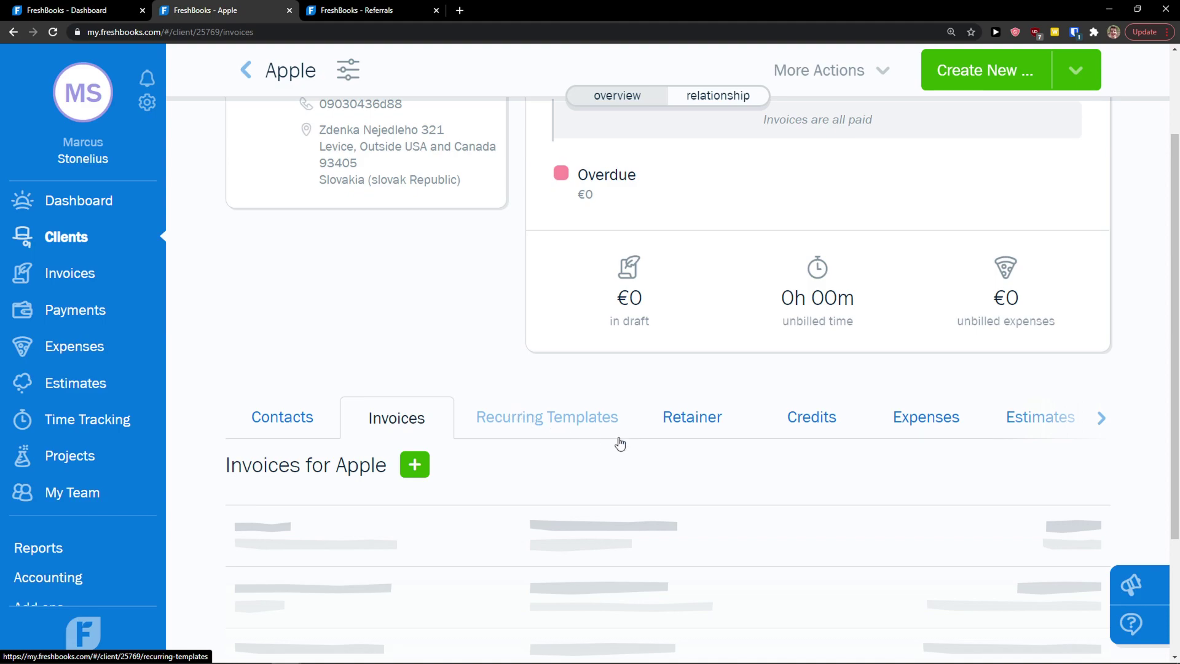
{"action": "left_click", "coordinate": [1104, 424]}
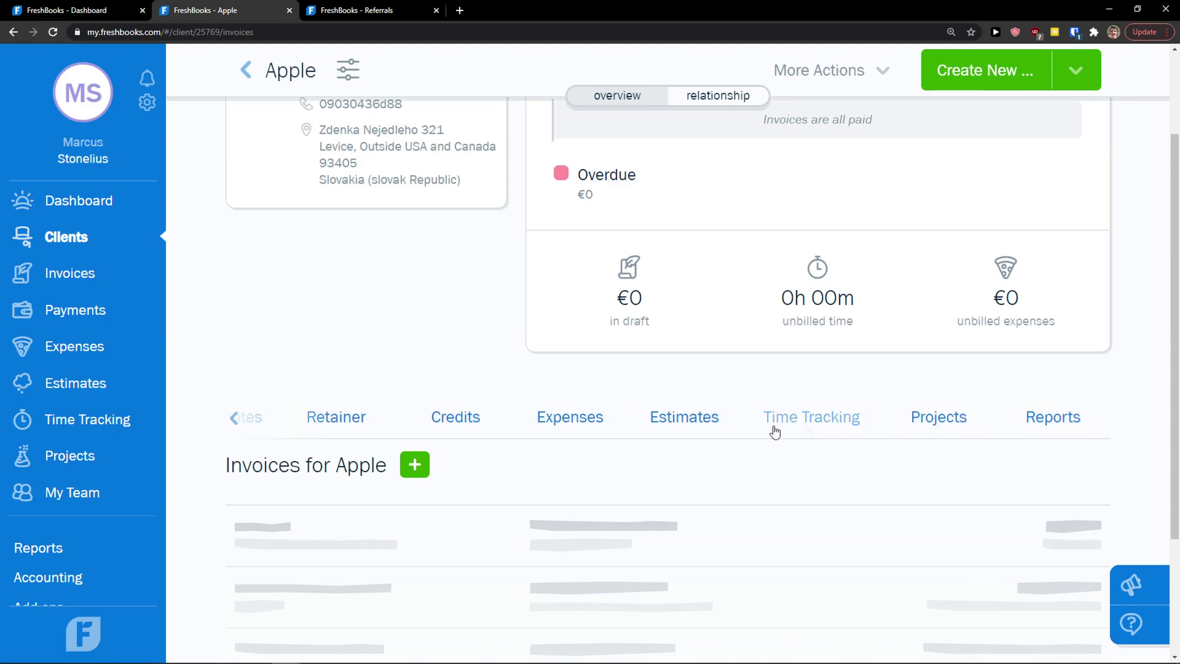
{"action": "scroll", "coordinate": [398, 473], "scroll_direction": "up", "scroll_amount": 1}
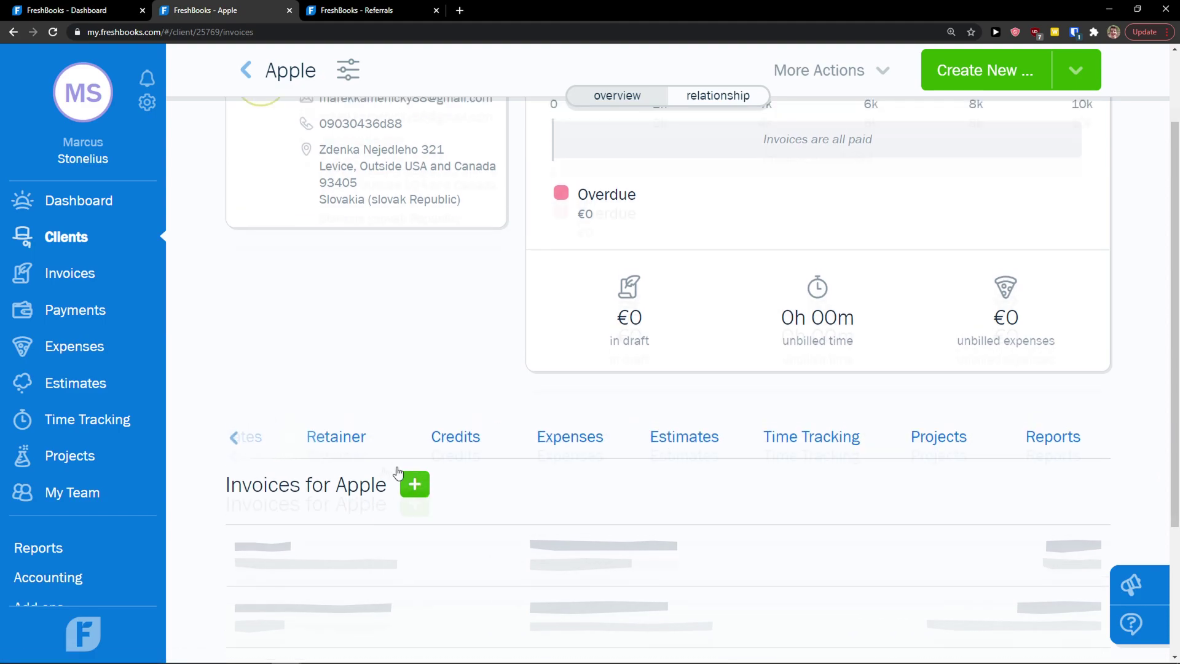
{"action": "scroll", "coordinate": [398, 473], "scroll_direction": "up", "scroll_amount": 3}
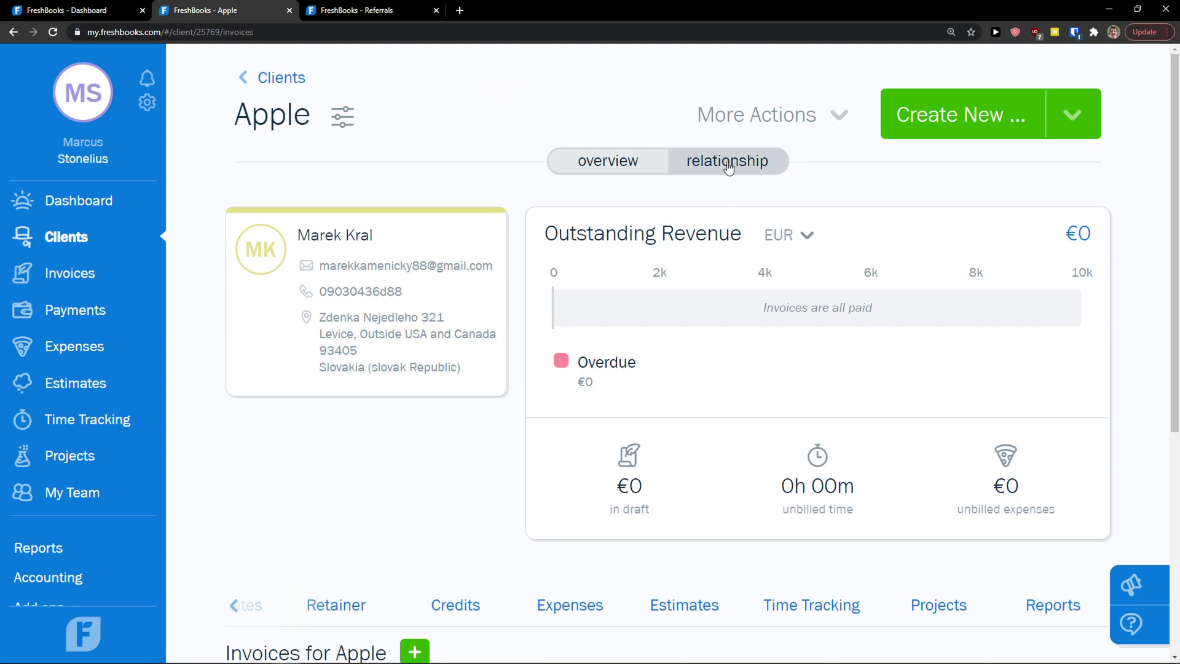
{"action": "left_click", "coordinate": [726, 161]}
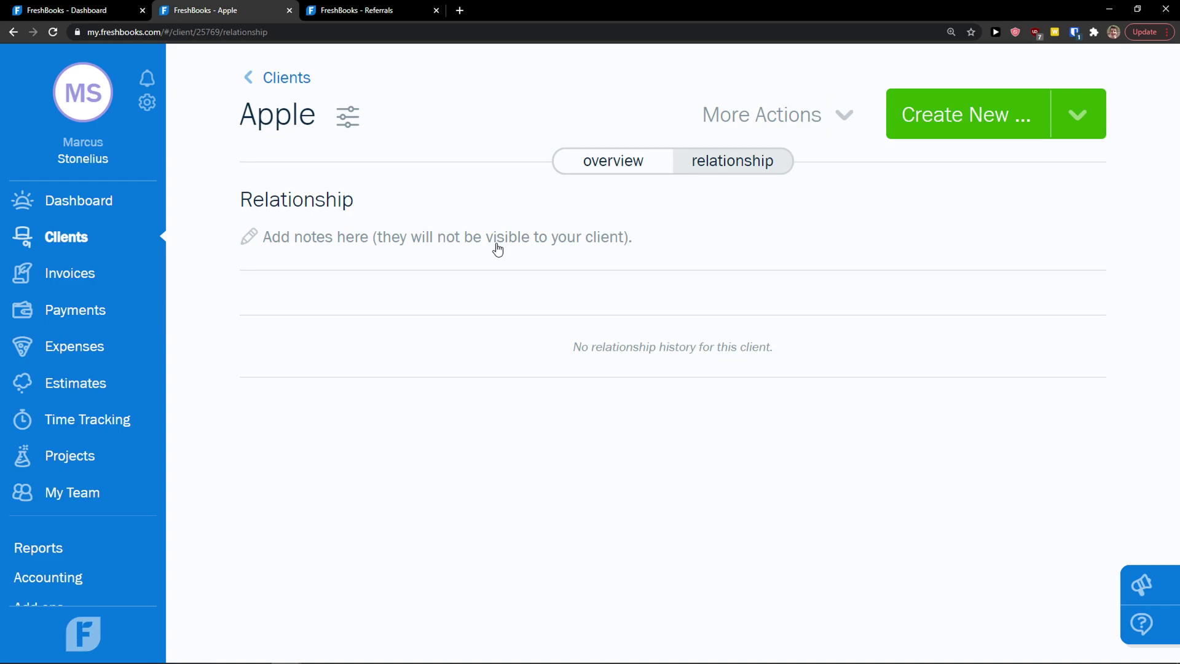
{"action": "left_click", "coordinate": [704, 166]}
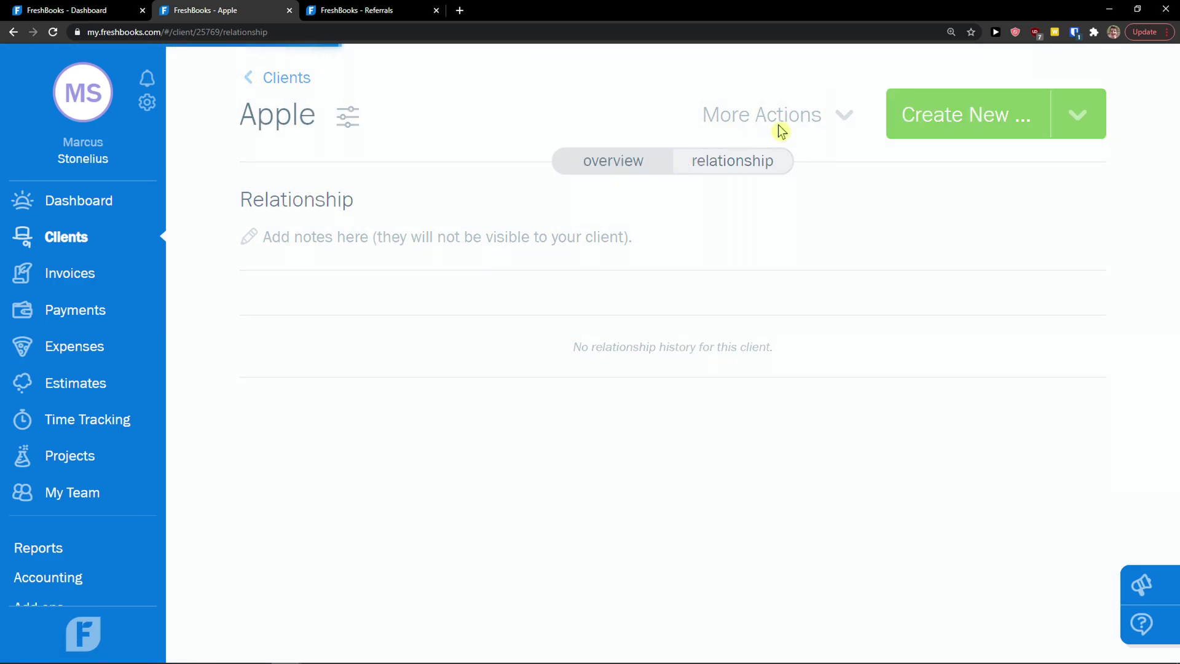
{"action": "left_click", "coordinate": [256, 78]}
{"action": "scroll", "coordinate": [497, 249], "scroll_direction": "down", "scroll_amount": 8}
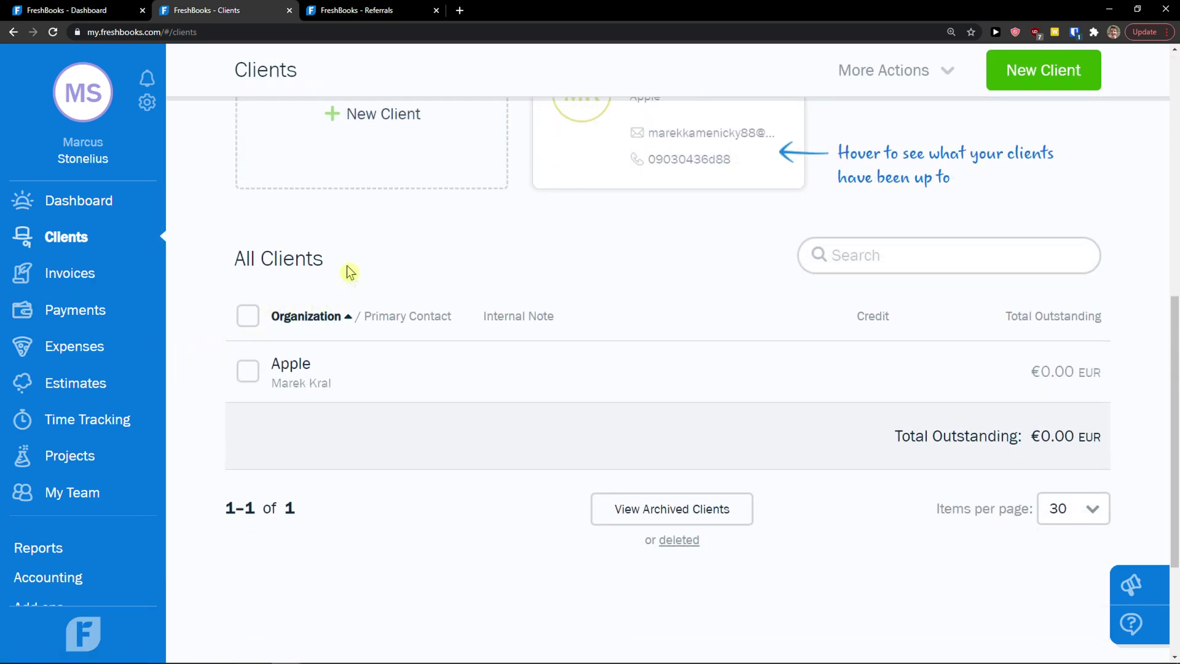
{"action": "left_click", "coordinate": [248, 372]}
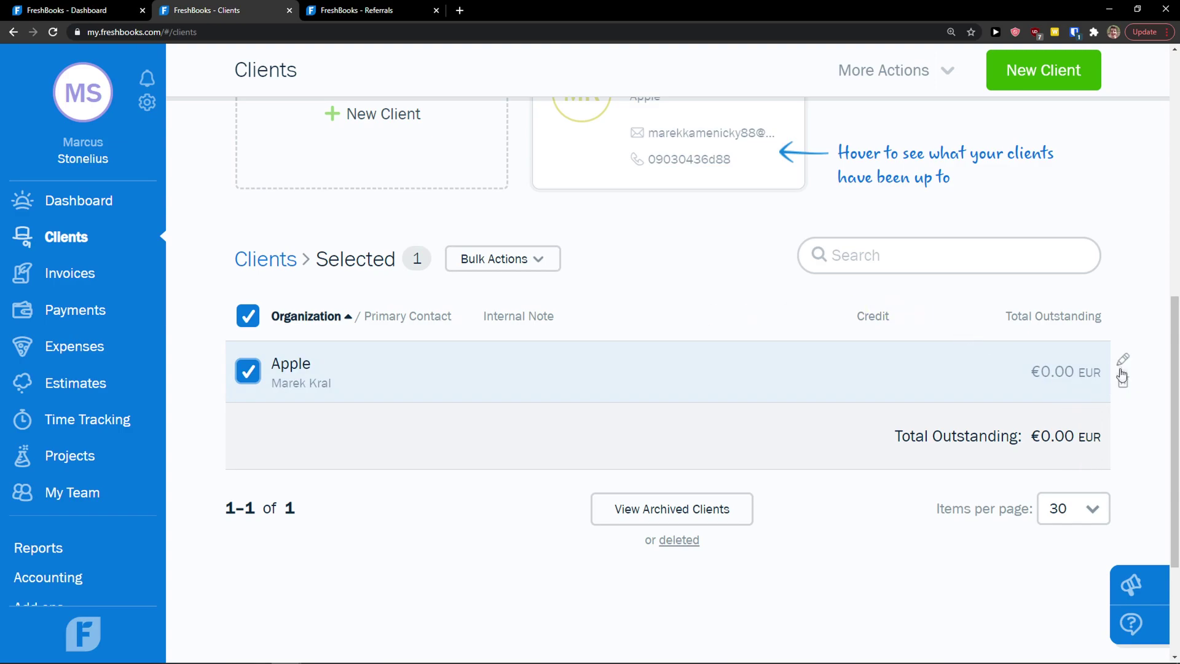
{"action": "left_click", "coordinate": [247, 371]}
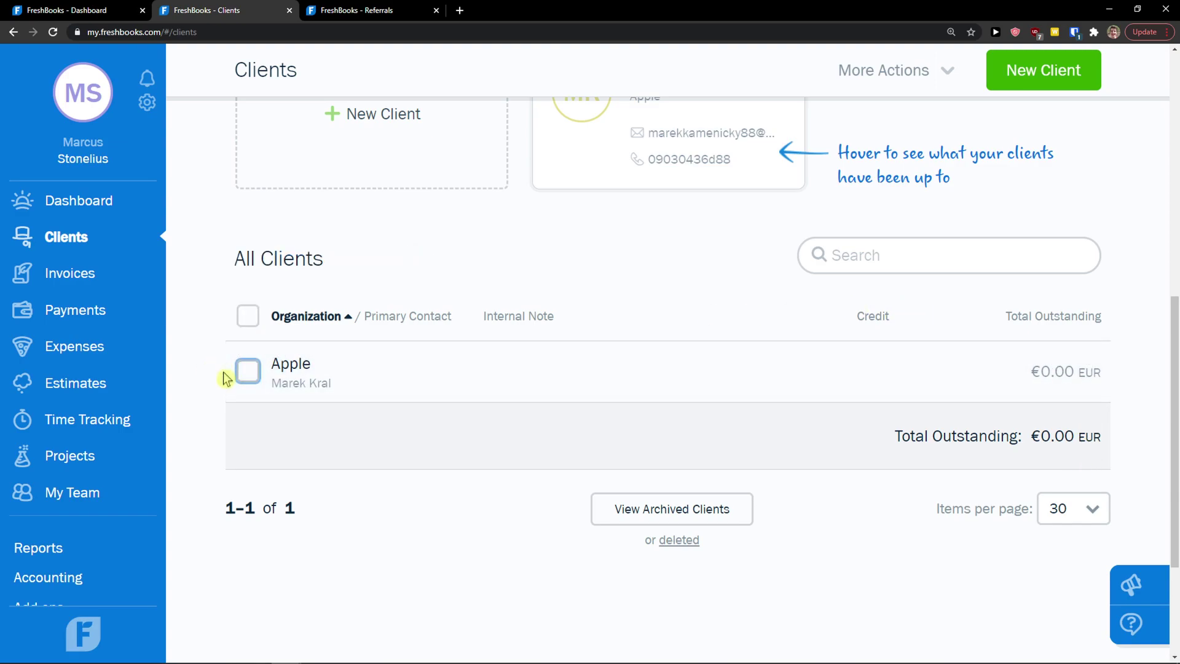
{"action": "scroll", "coordinate": [227, 380], "scroll_direction": "up", "scroll_amount": 3}
{"action": "scroll", "coordinate": [230, 382], "scroll_direction": "up", "scroll_amount": 6}
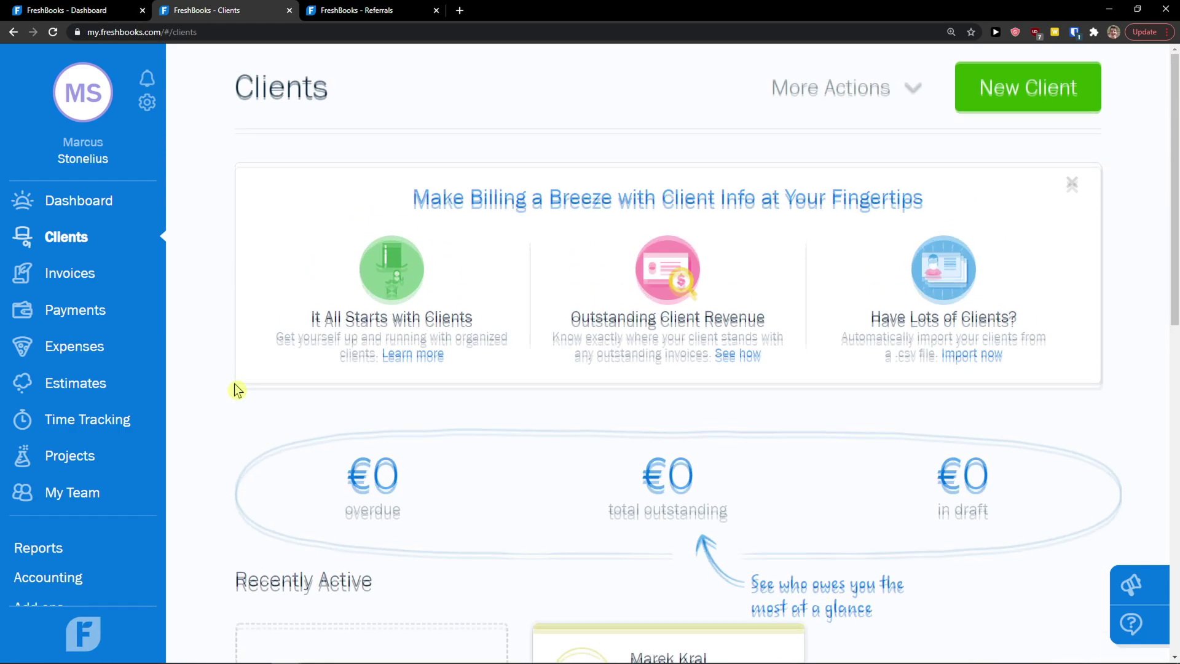
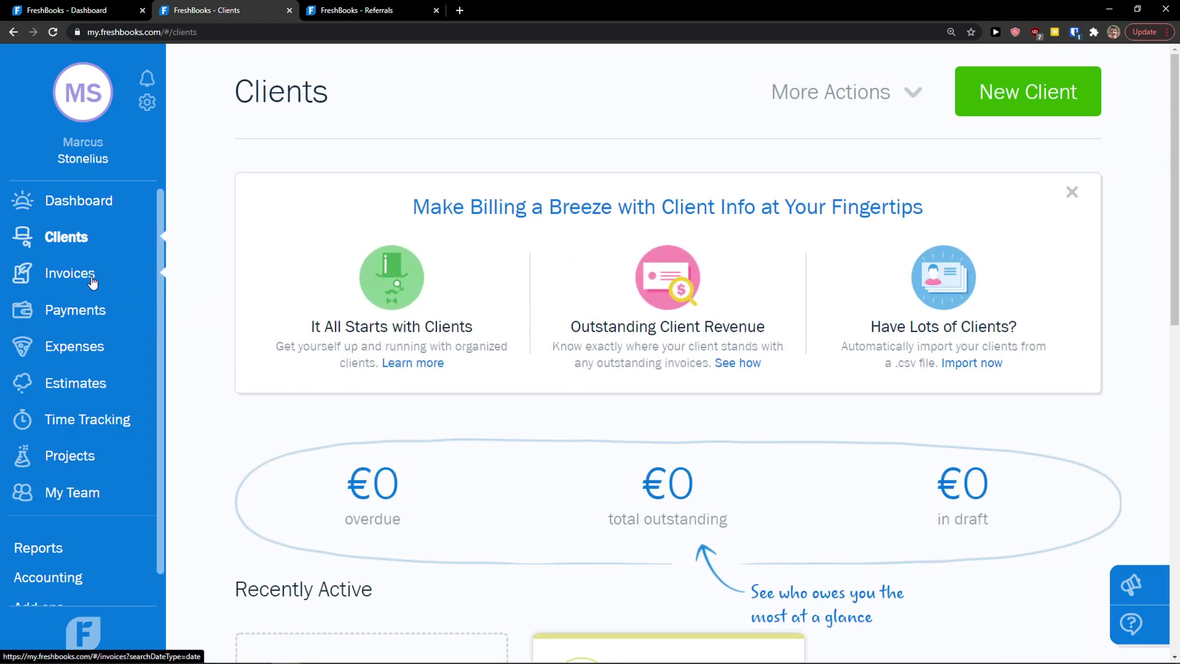
- Open the Invoices overview, look over the online payments setup page in a new tab, then close it
{"action": "left_click", "coordinate": [92, 280]}
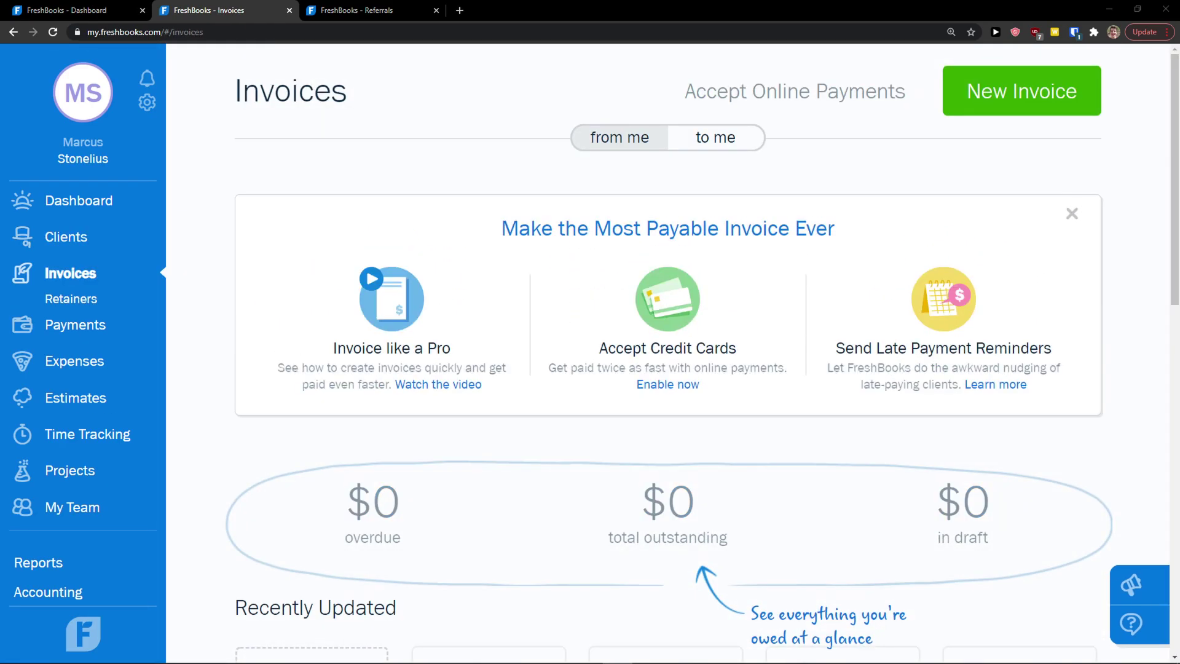
{"action": "middle_click", "coordinate": [704, 100]}
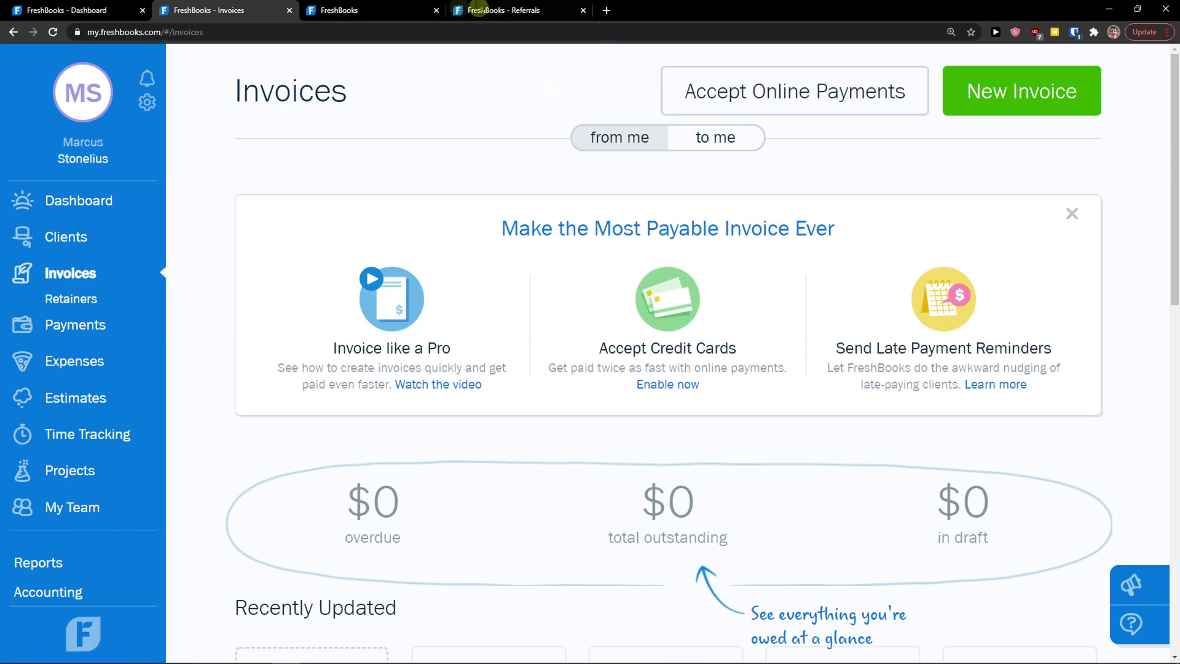
{"action": "left_click", "coordinate": [375, 11]}
{"action": "scroll", "coordinate": [356, 98], "scroll_direction": "down", "scroll_amount": 3}
{"action": "scroll", "coordinate": [363, 125], "scroll_direction": "up", "scroll_amount": 2}
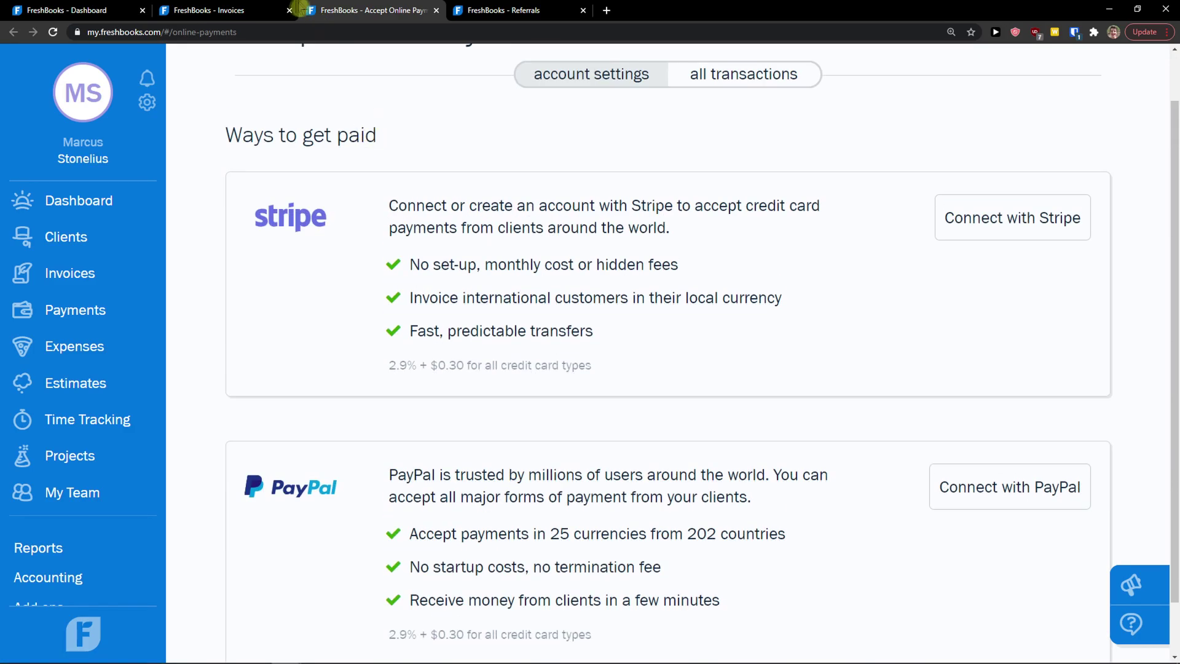
{"action": "middle_click", "coordinate": [300, 8]}
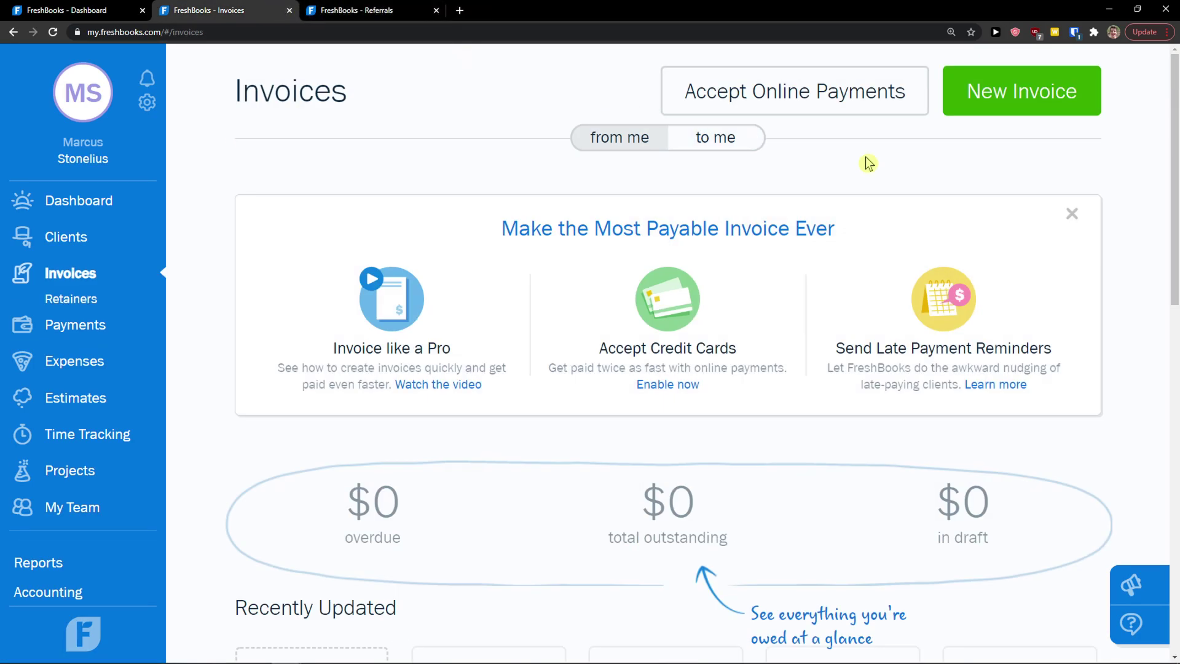
- Dismiss the invoices promo banner, toggle between 'to me' and 'from me', and start a new invoice
{"action": "left_click", "coordinate": [1071, 213]}
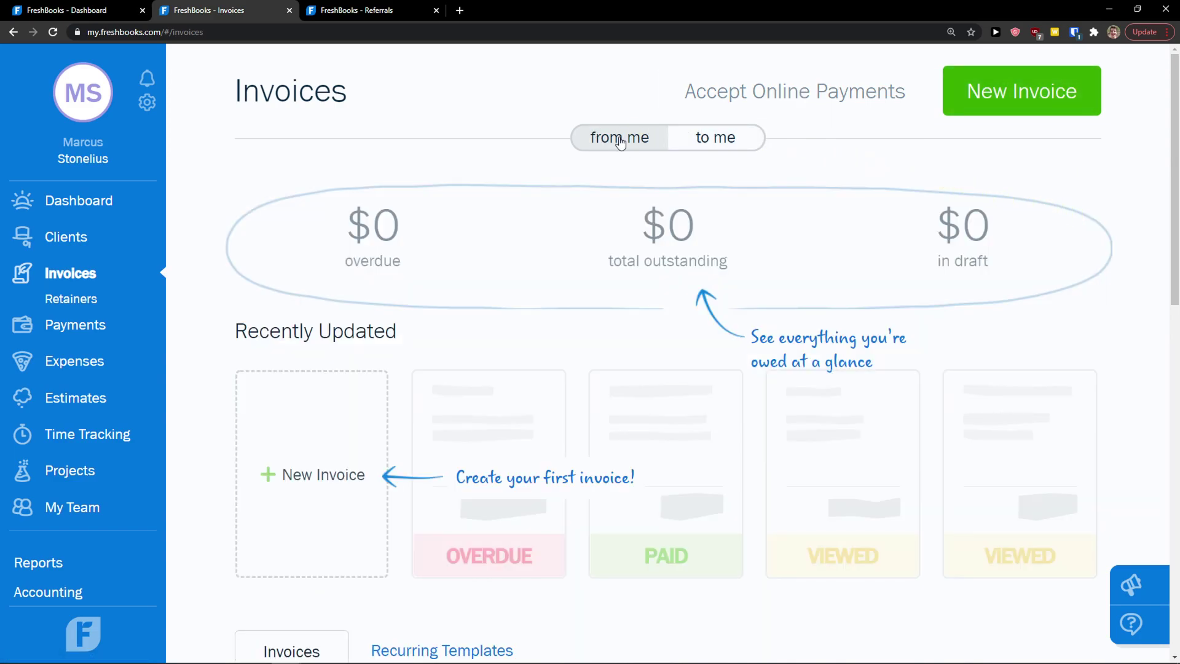
{"action": "left_click", "coordinate": [684, 141]}
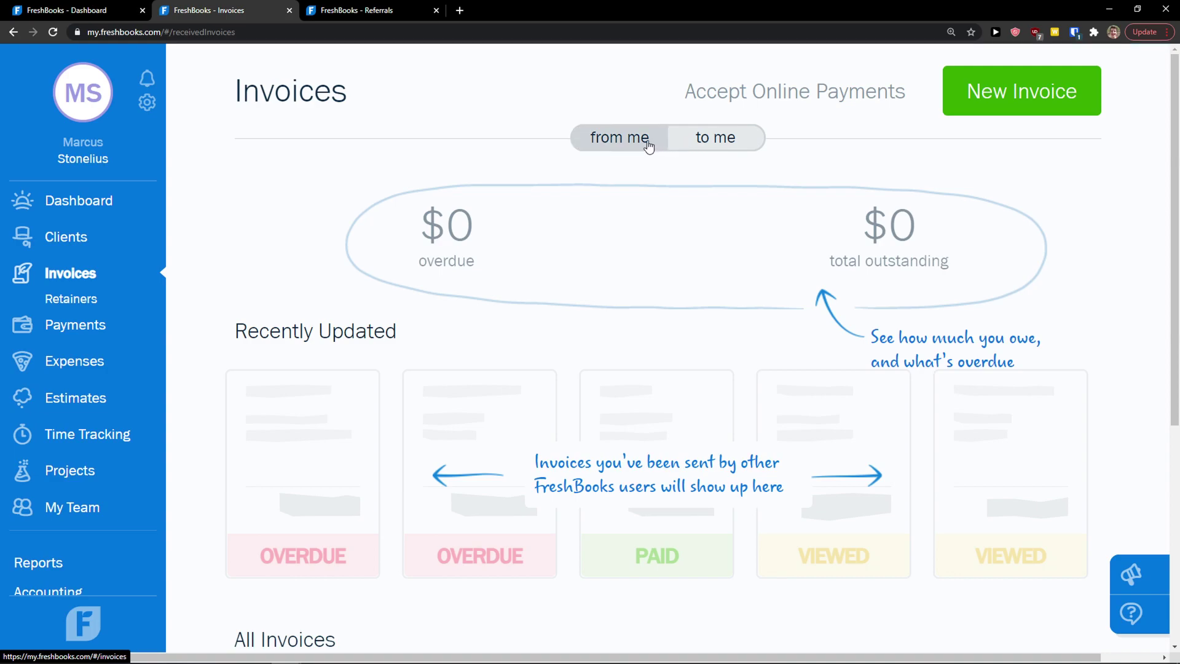
{"action": "left_click", "coordinate": [648, 146]}
{"action": "scroll", "coordinate": [811, 163], "scroll_direction": "down", "scroll_amount": 3}
{"action": "scroll", "coordinate": [820, 165], "scroll_direction": "up", "scroll_amount": 4}
{"action": "left_click", "coordinate": [659, 143]}
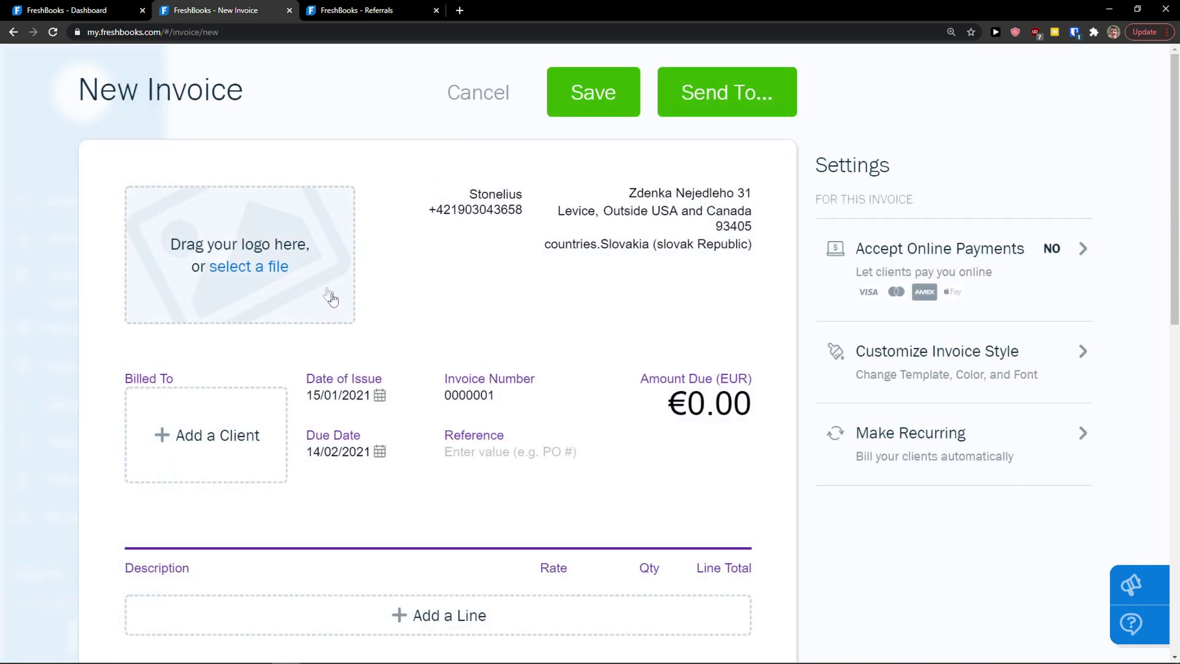
- Upload baby-yoda.png as the invoice logo
{"action": "left_click", "coordinate": [282, 281]}
{"action": "scroll", "coordinate": [270, 296], "scroll_direction": "down", "scroll_amount": 6}
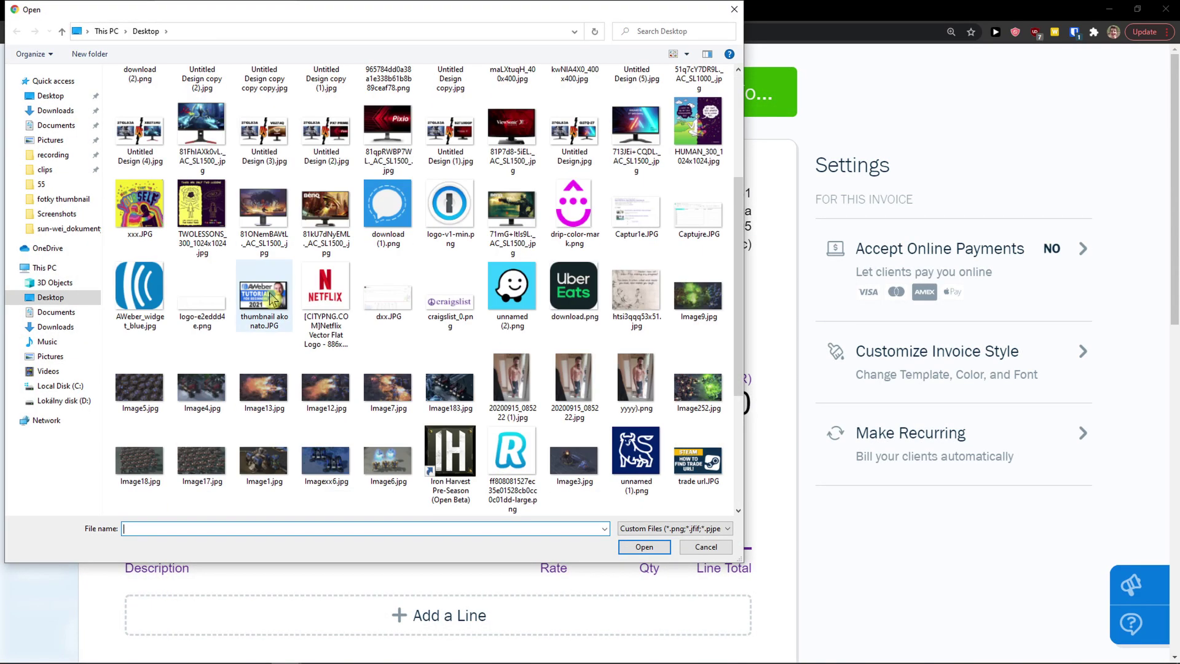
{"action": "double_click", "coordinate": [388, 459]}
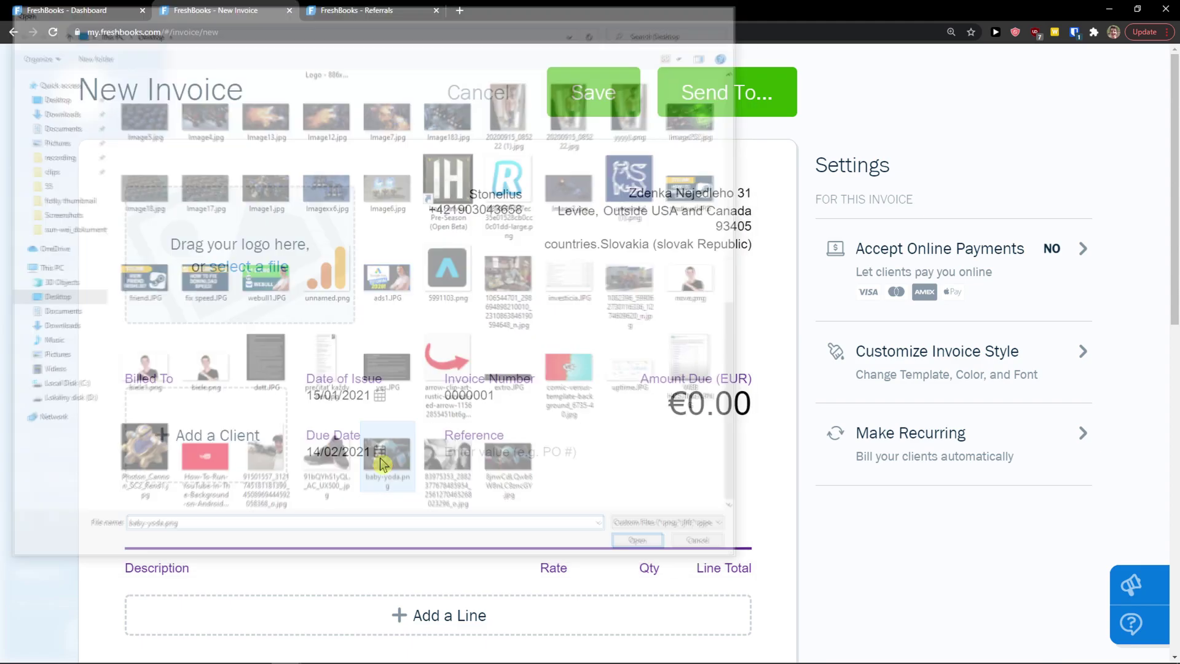
{"action": "scroll", "coordinate": [90, 309], "scroll_direction": "down", "scroll_amount": 1}
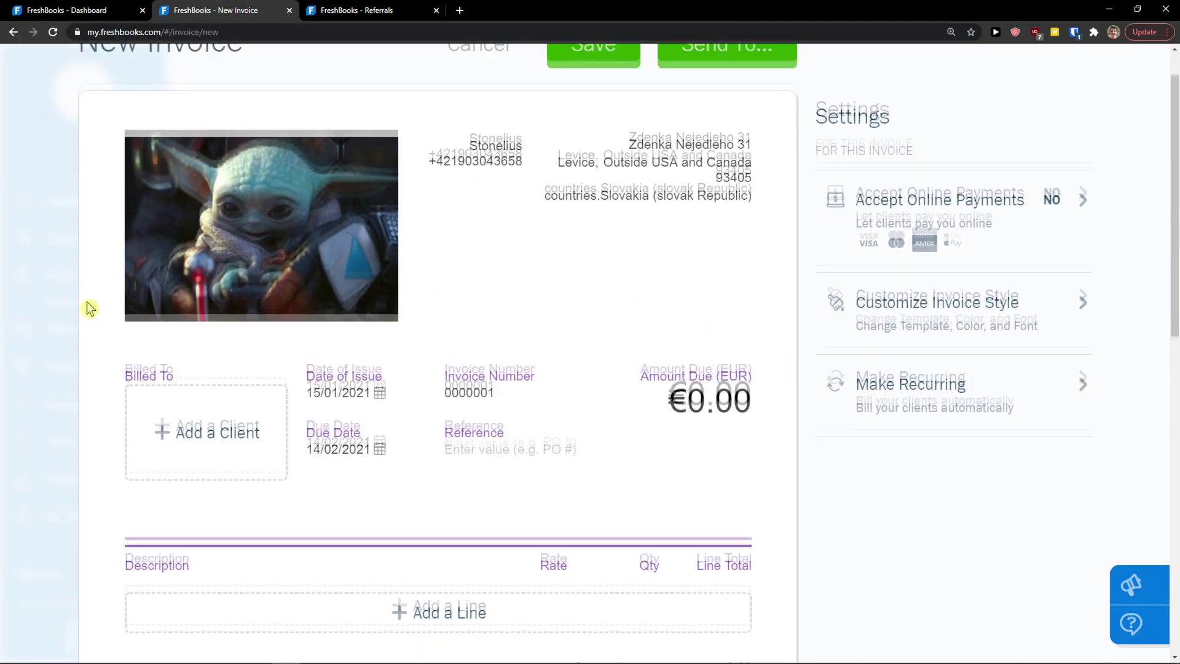
{"action": "scroll", "coordinate": [90, 309], "scroll_direction": "up", "scroll_amount": 1}
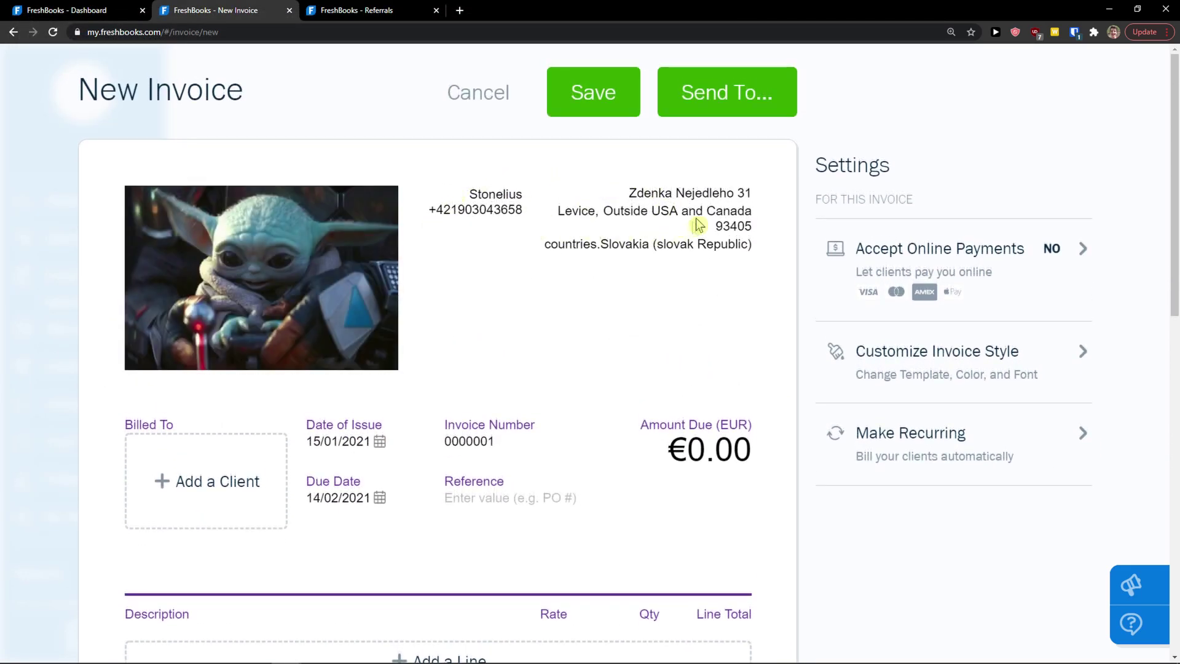
{"action": "scroll", "coordinate": [240, 384], "scroll_direction": "down", "scroll_amount": 2}
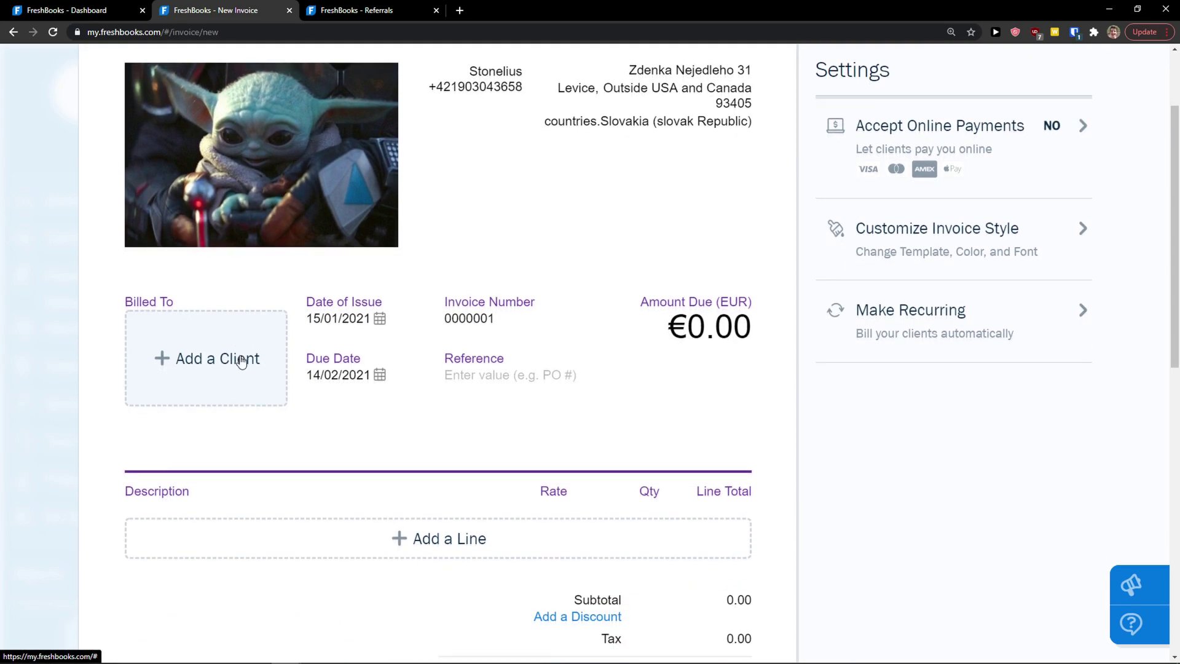
- Try picking the Apple client from the Billed To suggestions, then switch it out
{"action": "left_click", "coordinate": [241, 360]}
{"action": "left_click", "coordinate": [252, 377]}
{"action": "left_click", "coordinate": [110, 392]}
{"action": "left_click", "coordinate": [168, 350]}
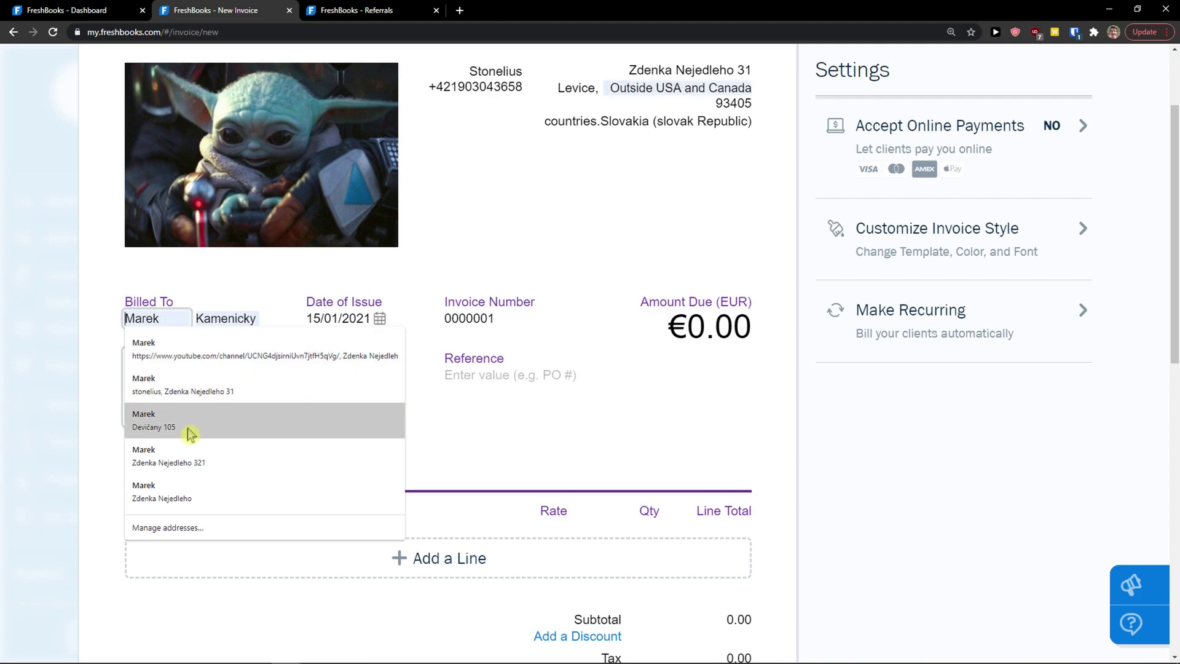
{"action": "left_click", "coordinate": [183, 455]}
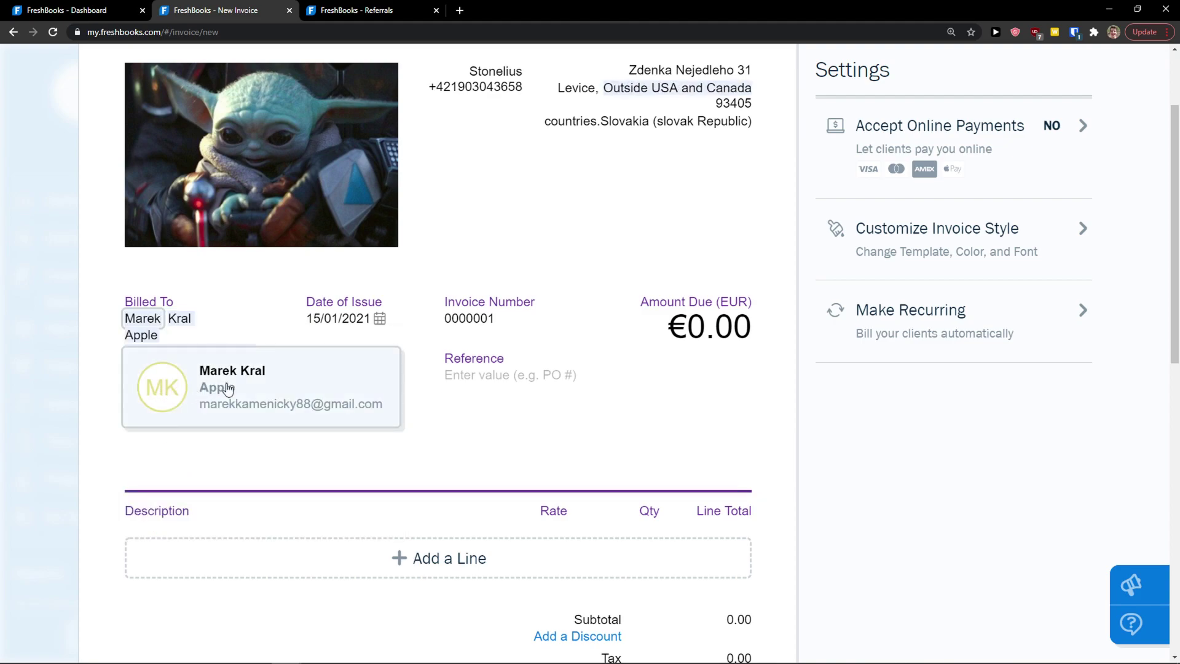
{"action": "left_click", "coordinate": [184, 388]}
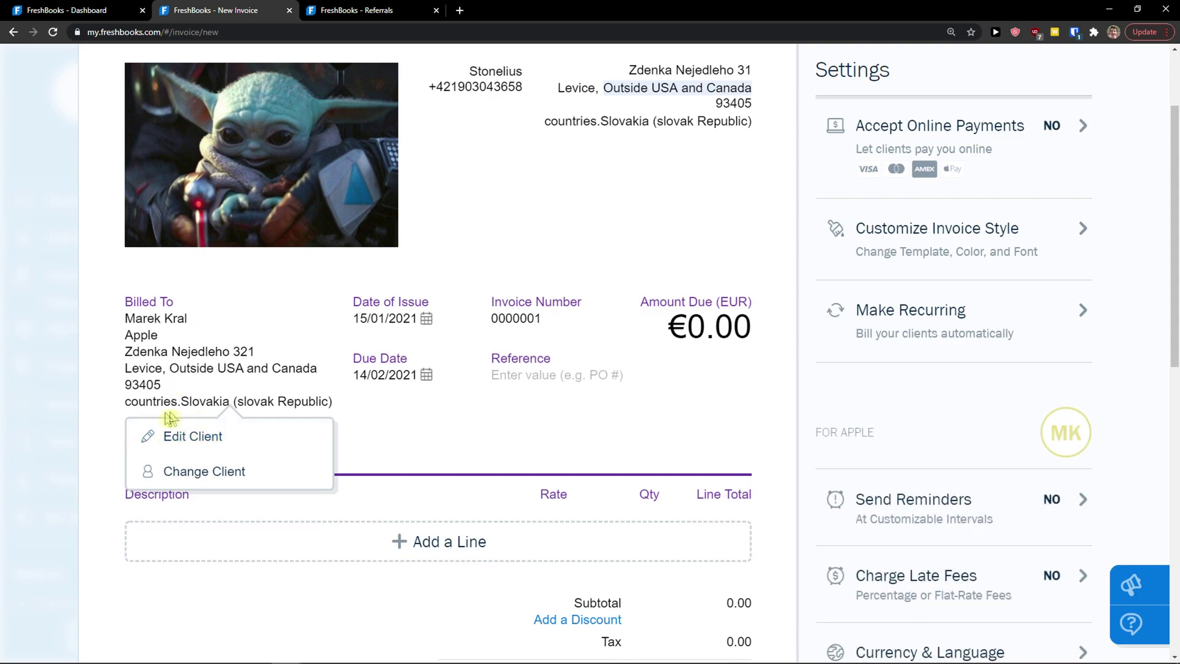
{"action": "left_click", "coordinate": [170, 473]}
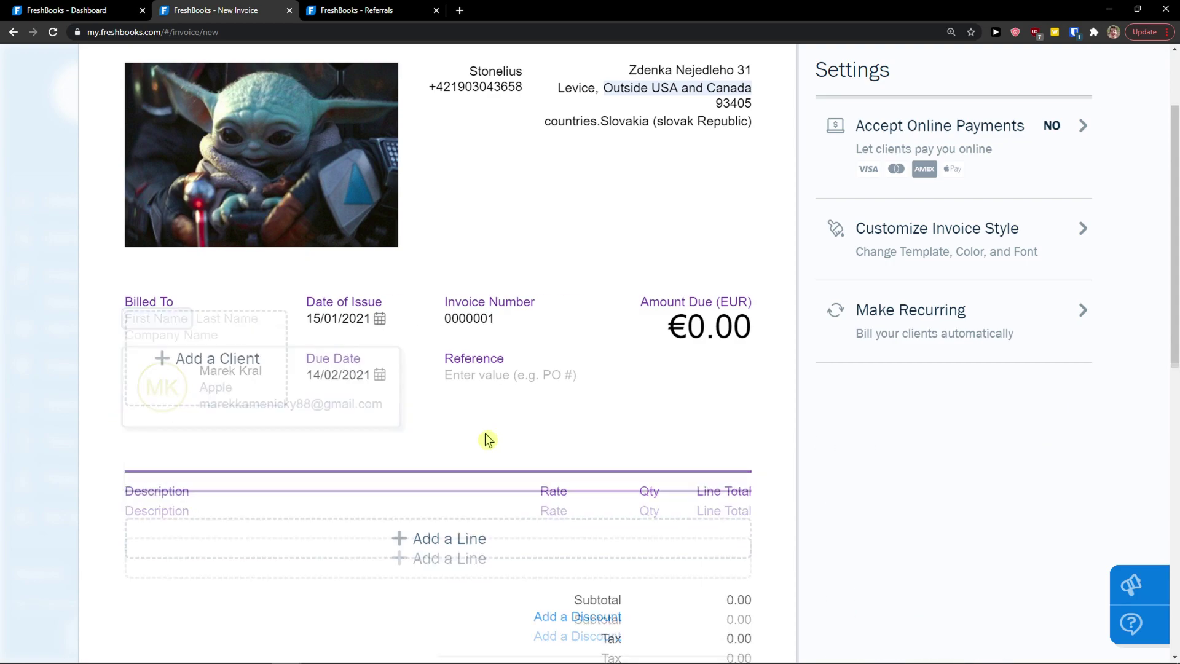
- Search by the contact's first name and bill the invoice to the Apple client
{"action": "left_click", "coordinate": [246, 335]}
{"action": "type", "text": "marek"}
{"action": "left_click", "coordinate": [261, 386]}
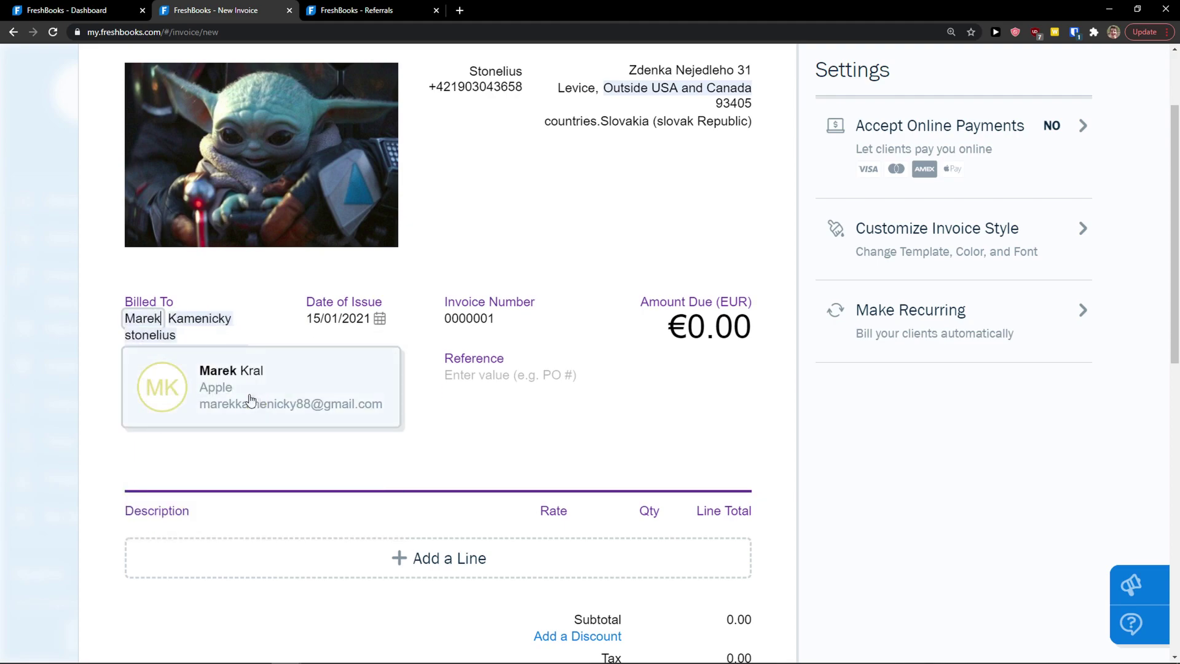
{"action": "left_click", "coordinate": [198, 385]}
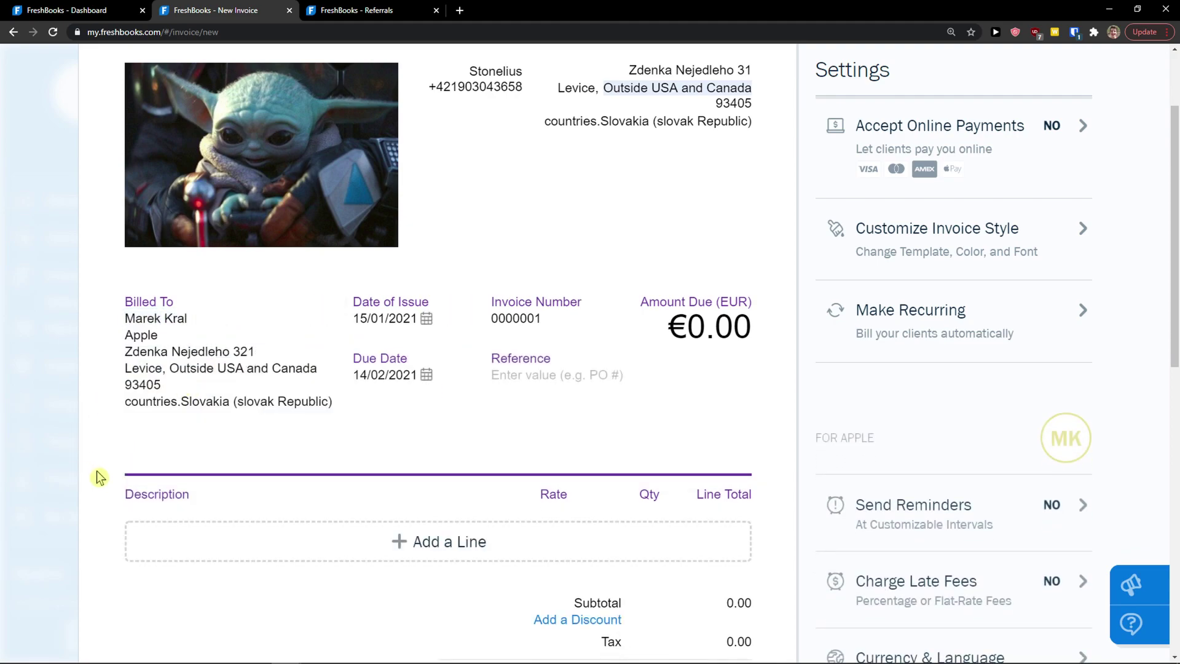
{"action": "scroll", "coordinate": [94, 477], "scroll_direction": "down", "scroll_amount": 1}
{"action": "scroll", "coordinate": [307, 402], "scroll_direction": "down", "scroll_amount": 1}
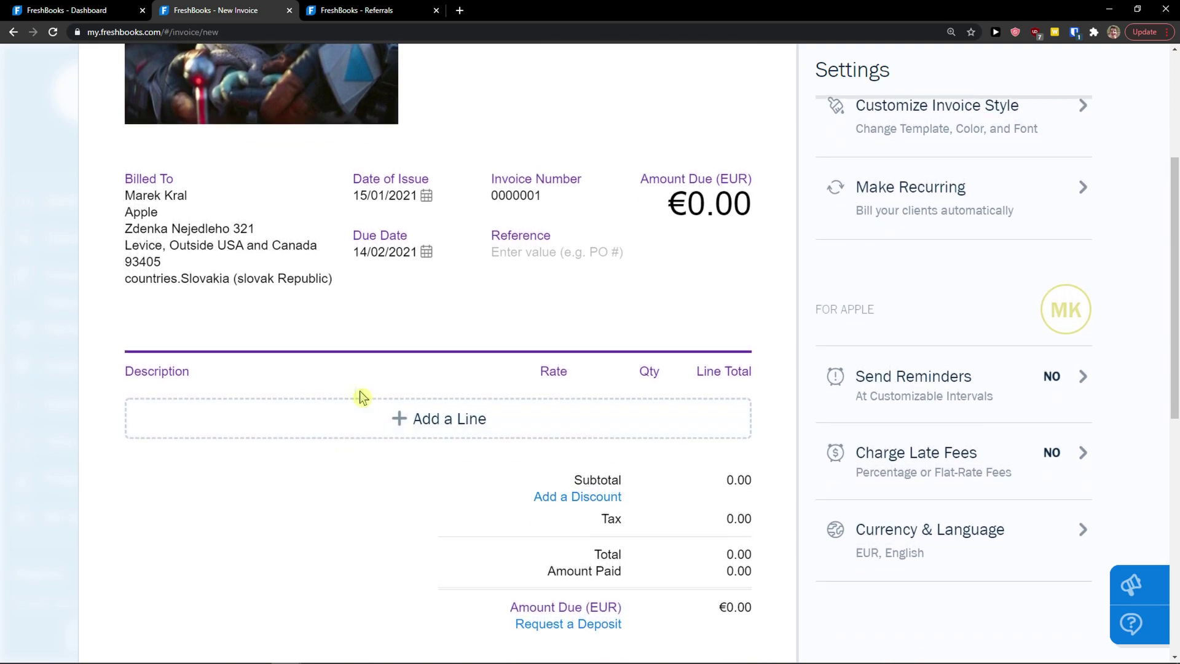
- Add the saved 'Book' line item (This is a book, €50.00 × 1) to the invoice
{"action": "left_click", "coordinate": [246, 400]}
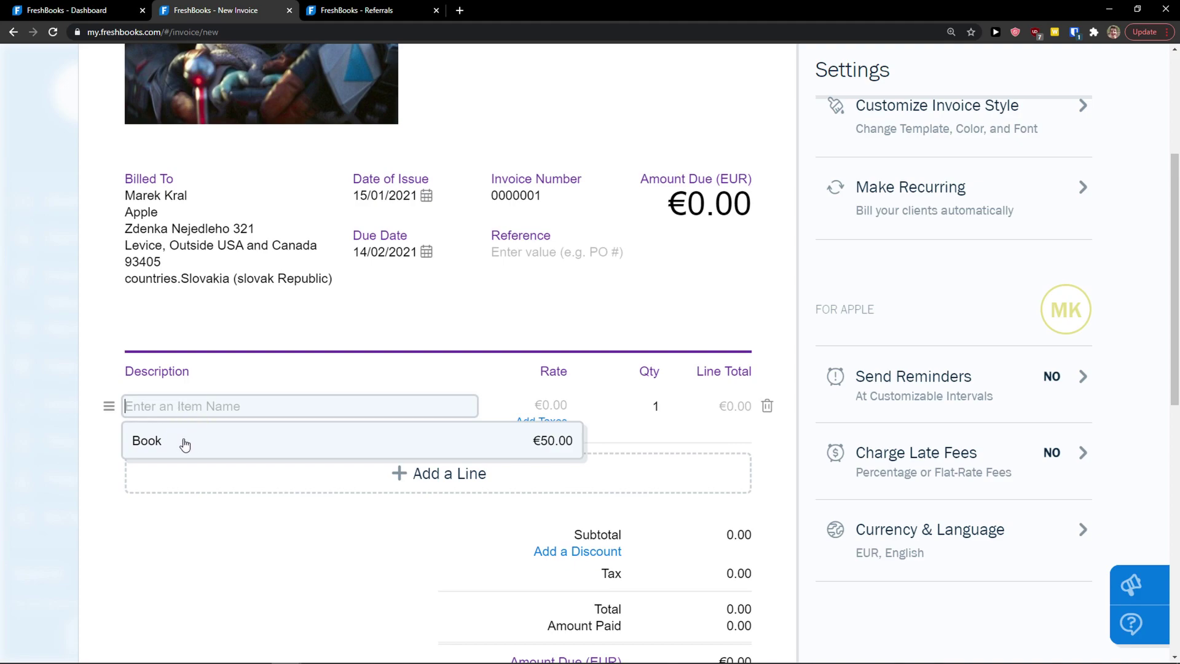
{"action": "left_click", "coordinate": [187, 442]}
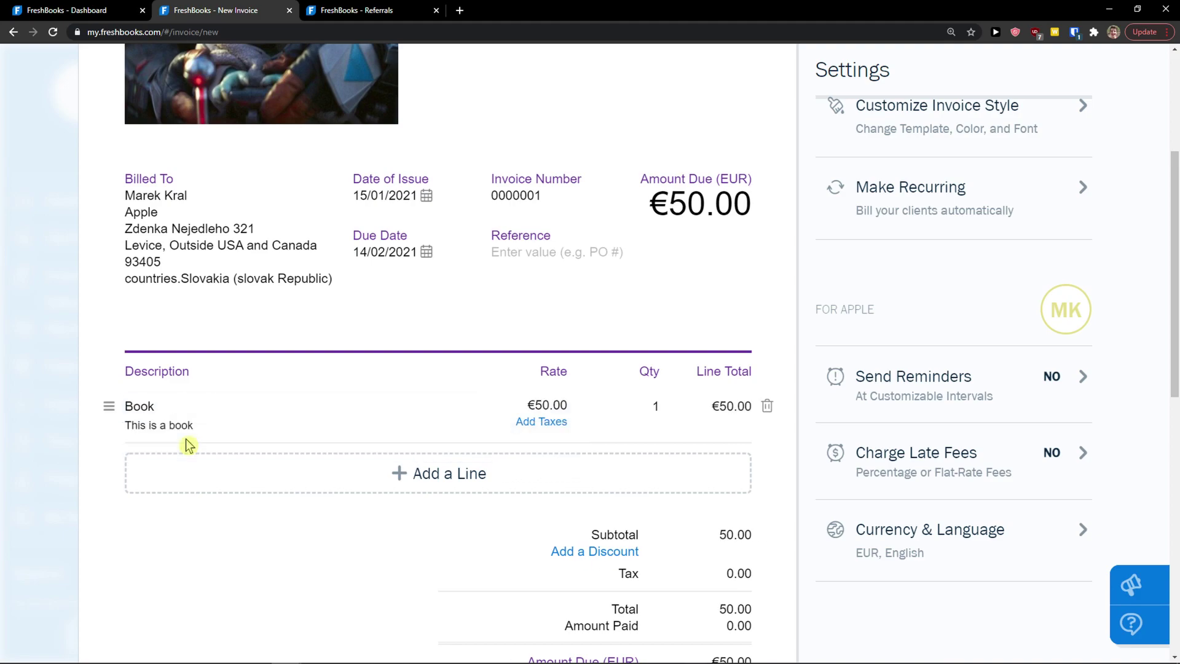
{"action": "scroll", "coordinate": [676, 454], "scroll_direction": "down", "scroll_amount": 3}
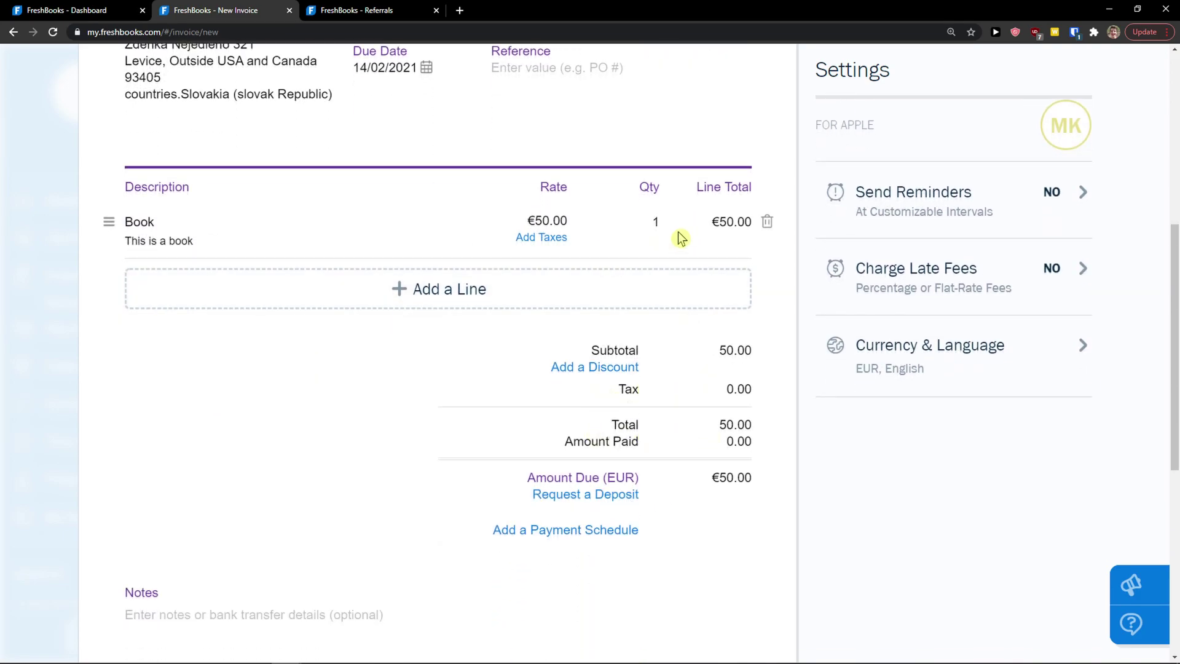
{"action": "scroll", "coordinate": [193, 413], "scroll_direction": "down", "scroll_amount": 3}
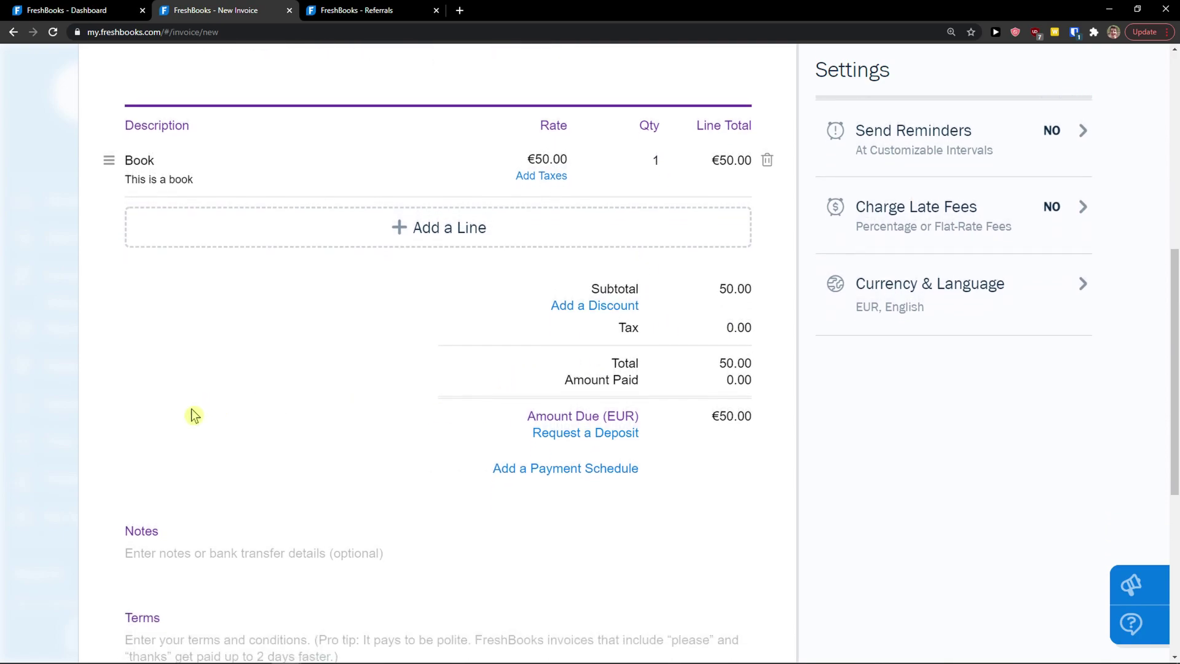
{"action": "scroll", "coordinate": [360, 500], "scroll_direction": "up", "scroll_amount": 10}
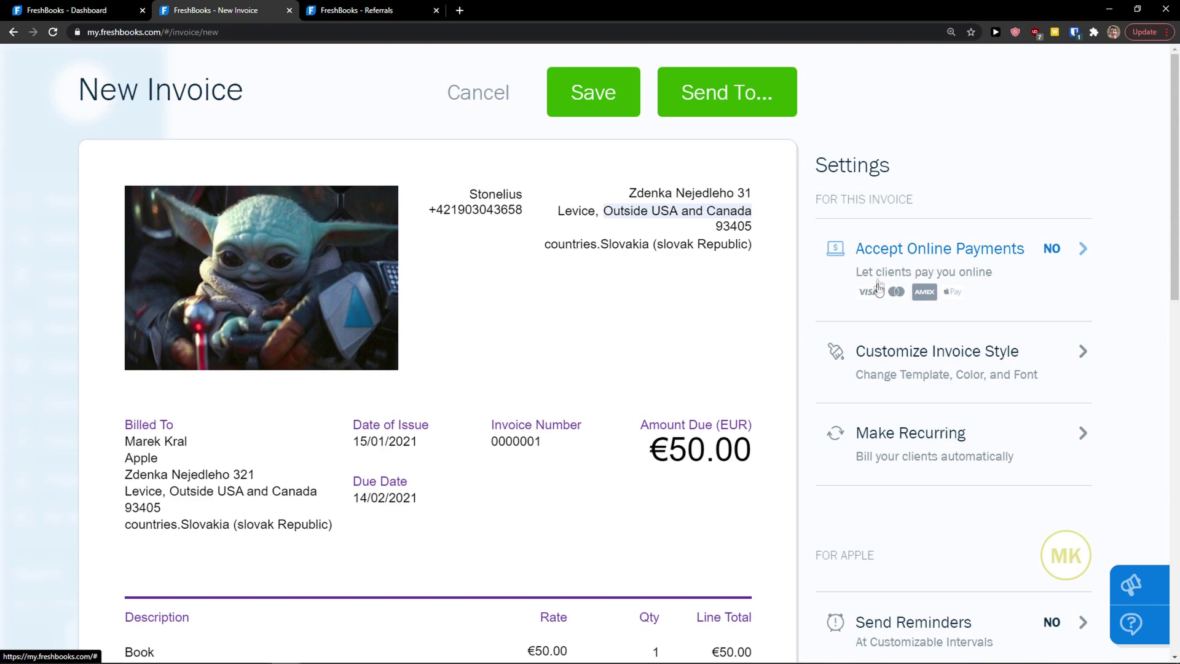
{"action": "scroll", "coordinate": [1030, 266], "scroll_direction": "down", "scroll_amount": 1}
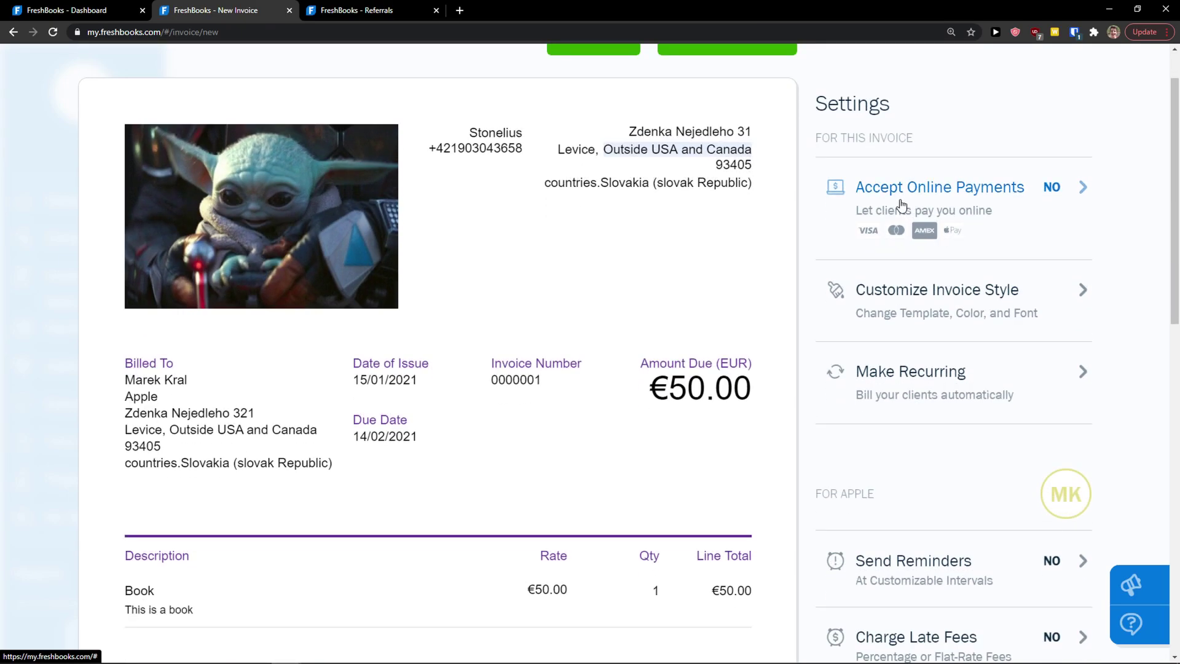
{"action": "scroll", "coordinate": [916, 235], "scroll_direction": "up", "scroll_amount": 1}
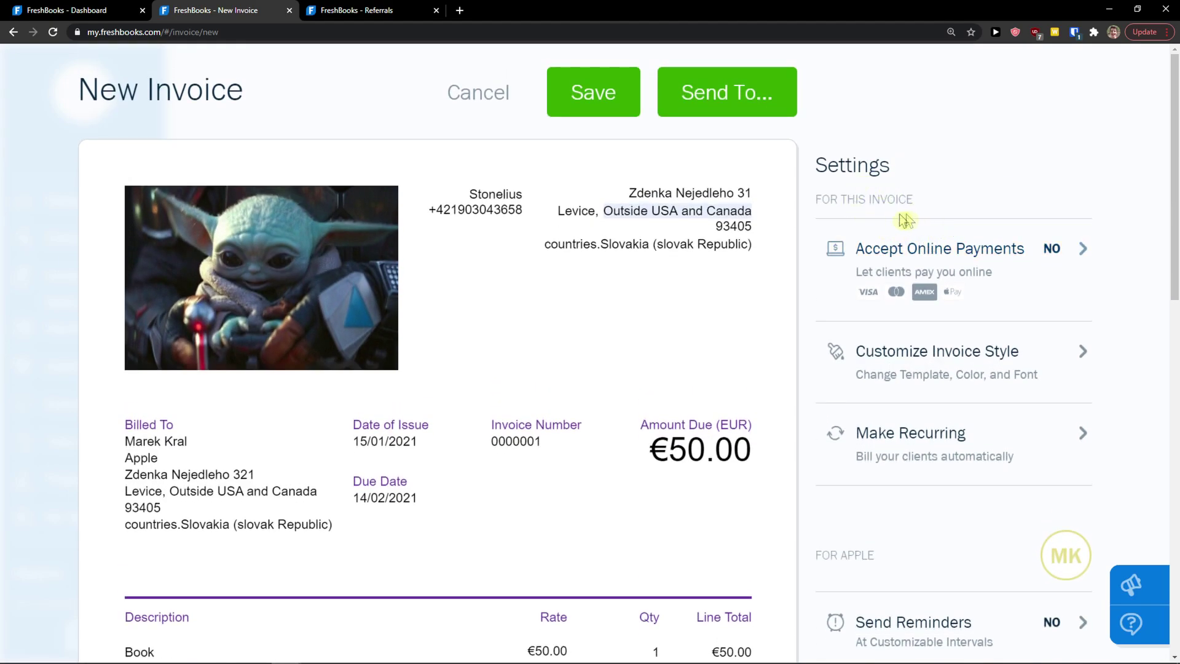
{"action": "scroll", "coordinate": [1039, 258], "scroll_direction": "down", "scroll_amount": 1}
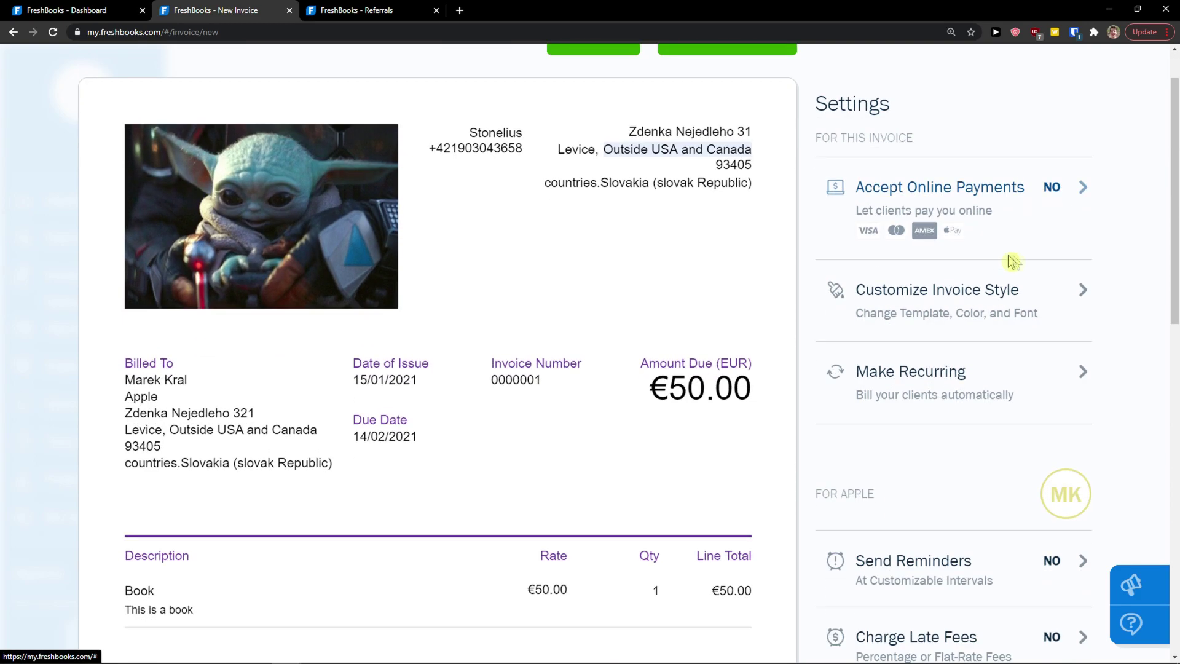
{"action": "left_click", "coordinate": [1024, 213]}
{"action": "scroll", "coordinate": [974, 274], "scroll_direction": "down", "scroll_amount": 3}
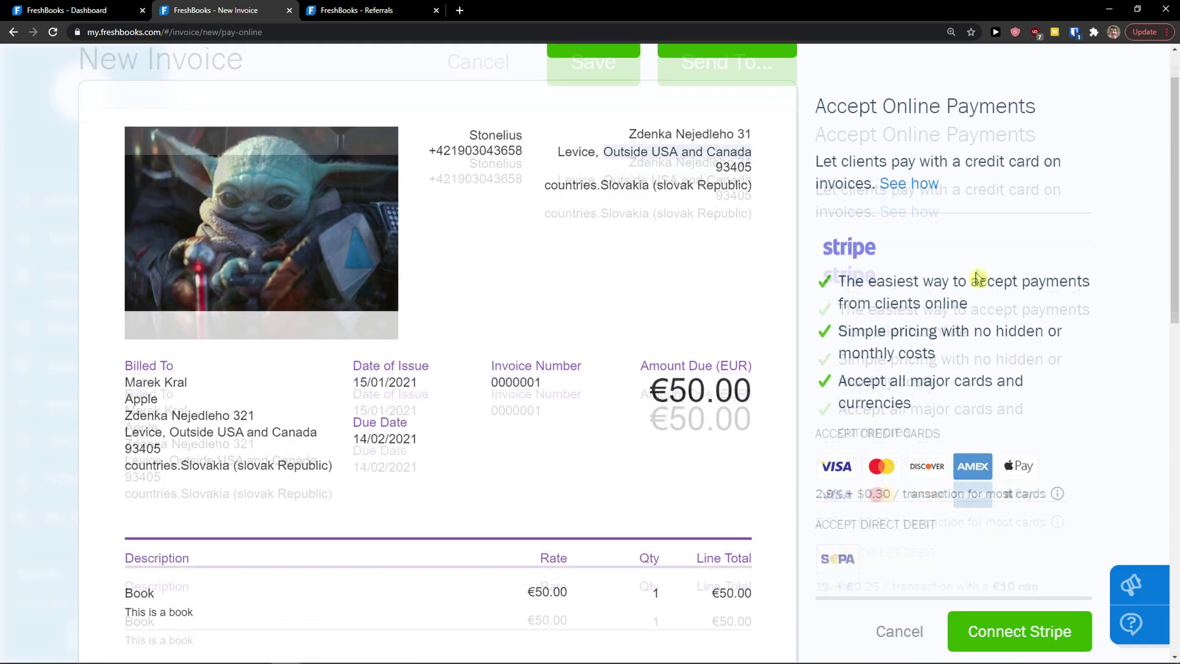
{"action": "left_click", "coordinate": [899, 573]}
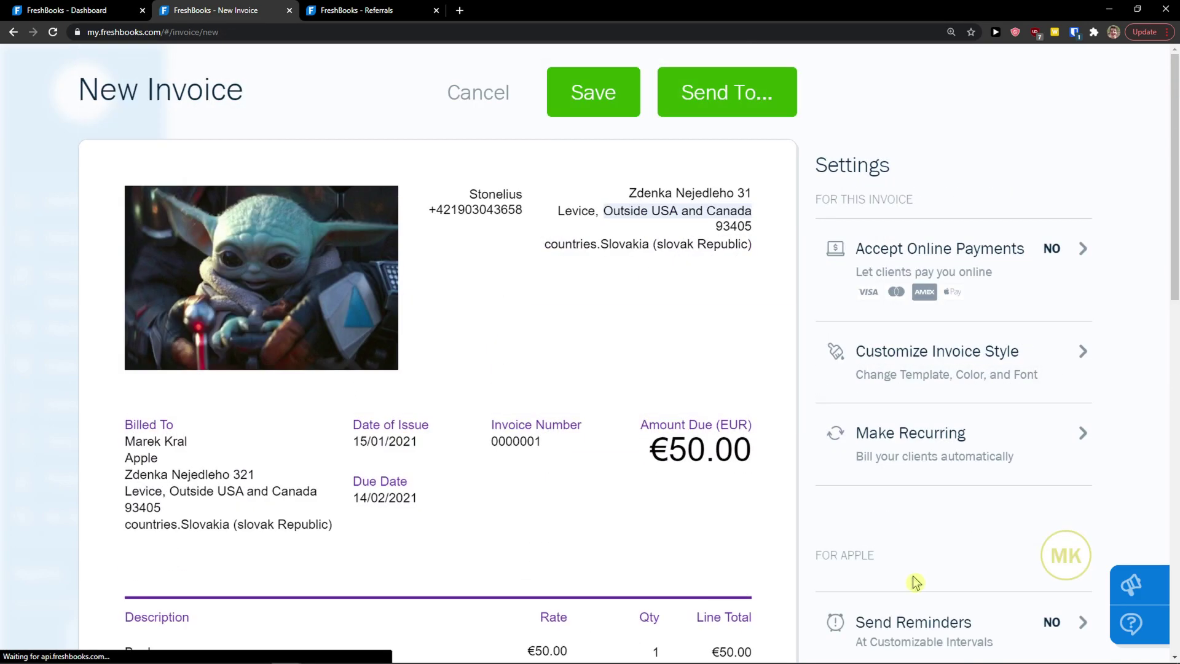
{"action": "left_click", "coordinate": [949, 373]}
{"action": "left_click", "coordinate": [1076, 382]}
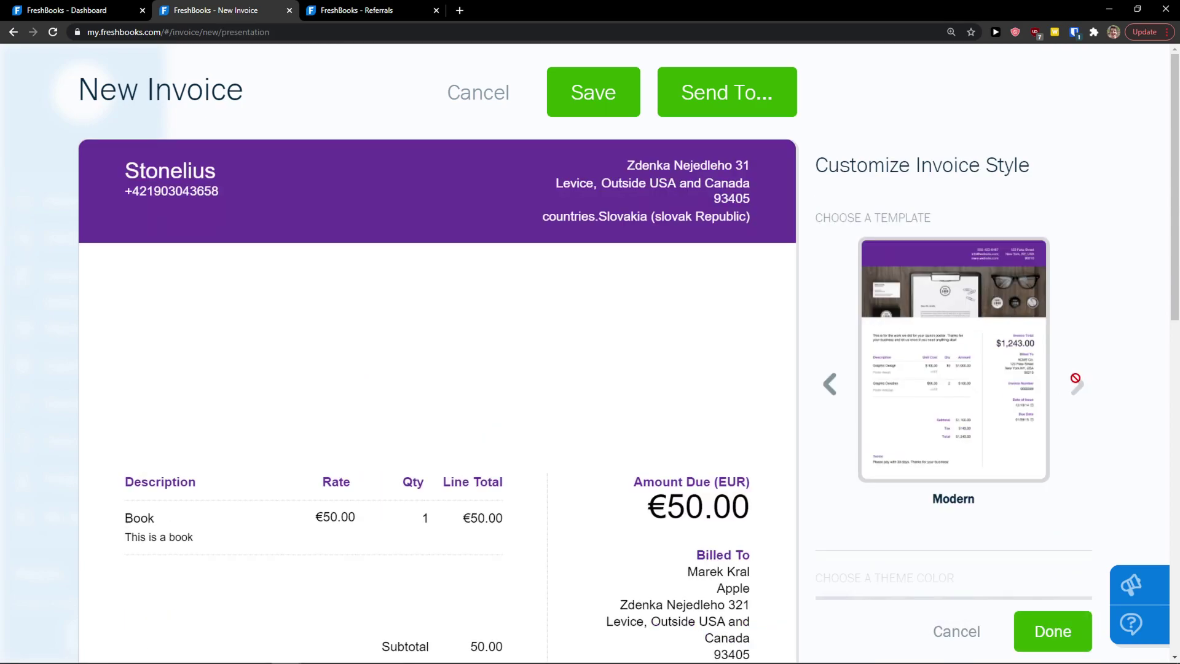
{"action": "left_click", "coordinate": [1076, 381]}
{"action": "left_click", "coordinate": [829, 385]}
{"action": "left_click", "coordinate": [830, 387]}
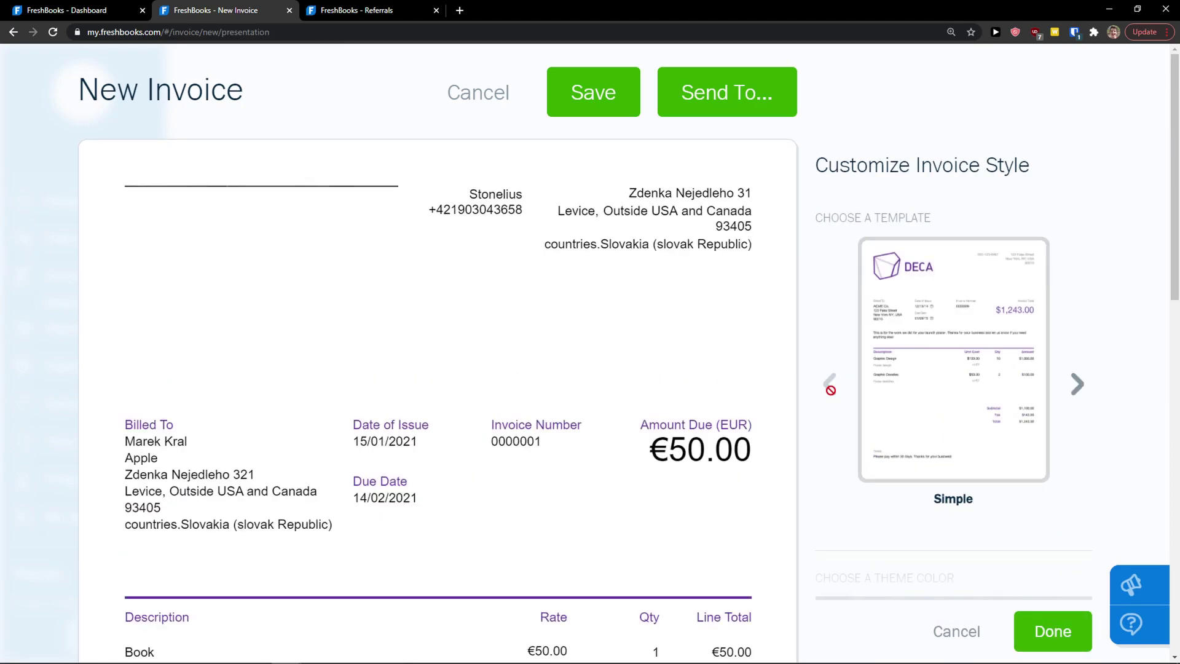
{"action": "scroll", "coordinate": [891, 492], "scroll_direction": "down", "scroll_amount": 1}
{"action": "left_click", "coordinate": [962, 629]}
{"action": "scroll", "coordinate": [964, 405], "scroll_direction": "down", "scroll_amount": 1}
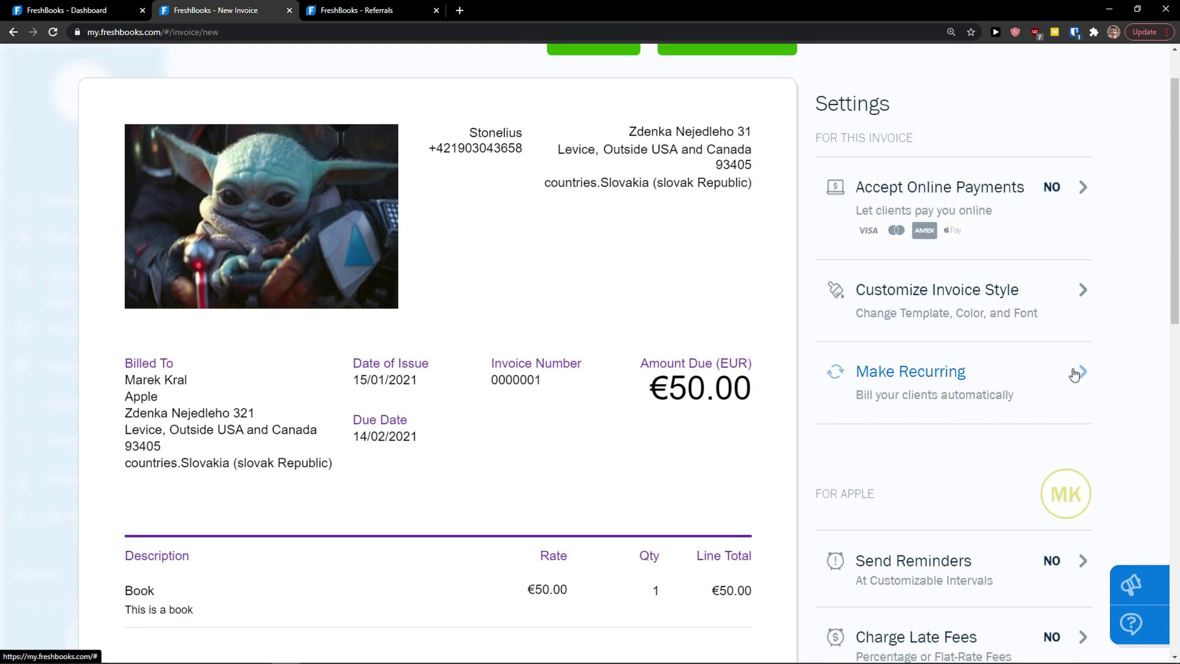
{"action": "left_click", "coordinate": [1071, 375]}
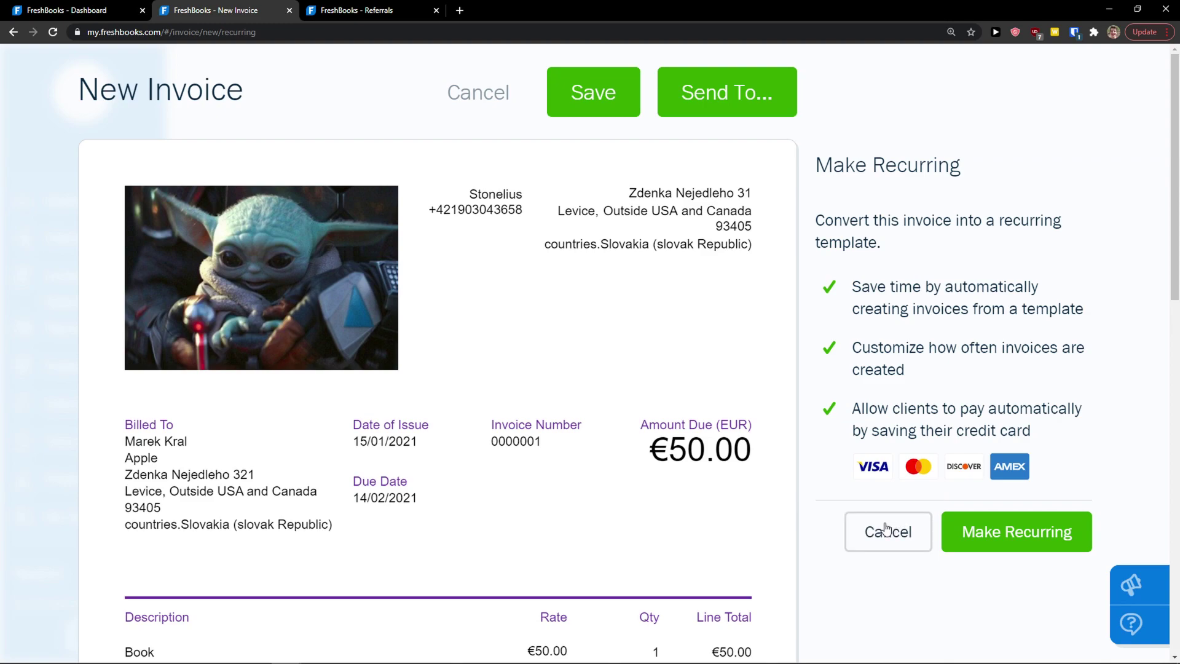
{"action": "left_click", "coordinate": [885, 530]}
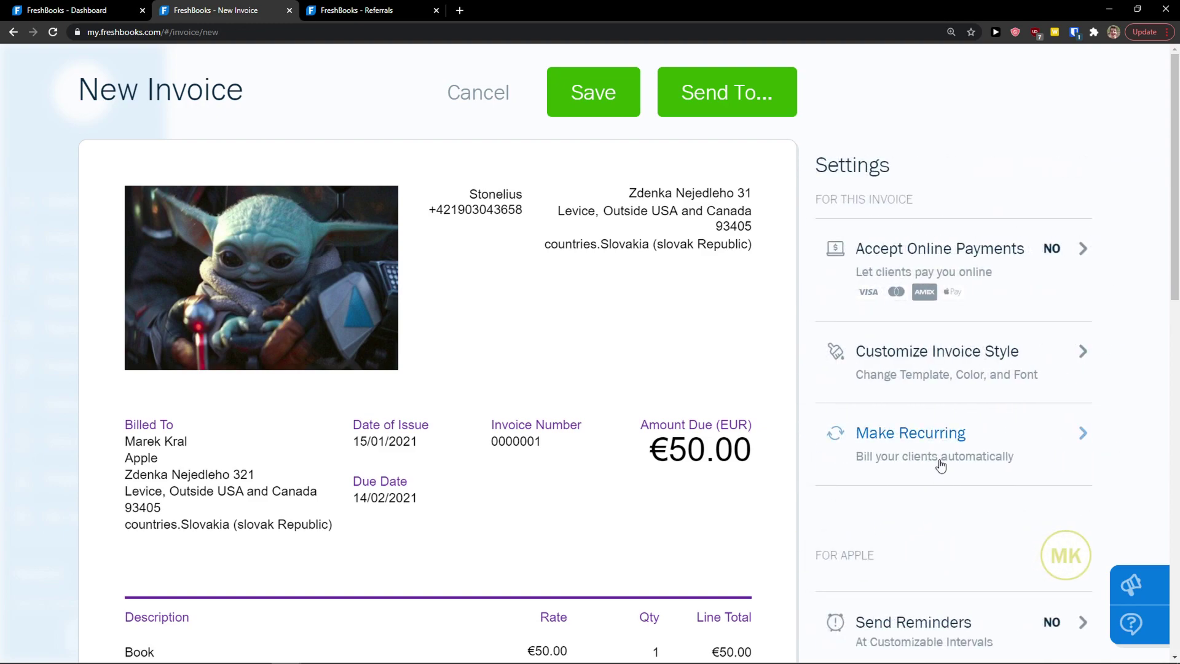
{"action": "scroll", "coordinate": [937, 462], "scroll_direction": "down", "scroll_amount": 1}
{"action": "scroll", "coordinate": [935, 462], "scroll_direction": "down", "scroll_amount": 3}
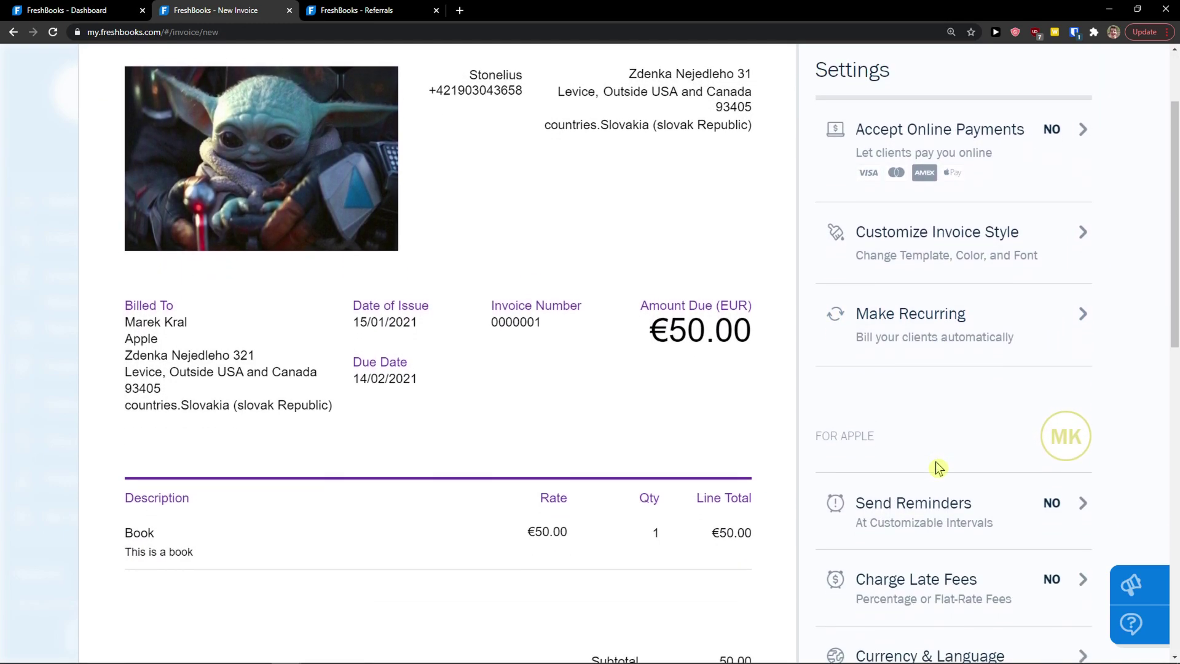
{"action": "scroll", "coordinate": [962, 462], "scroll_direction": "up", "scroll_amount": 2}
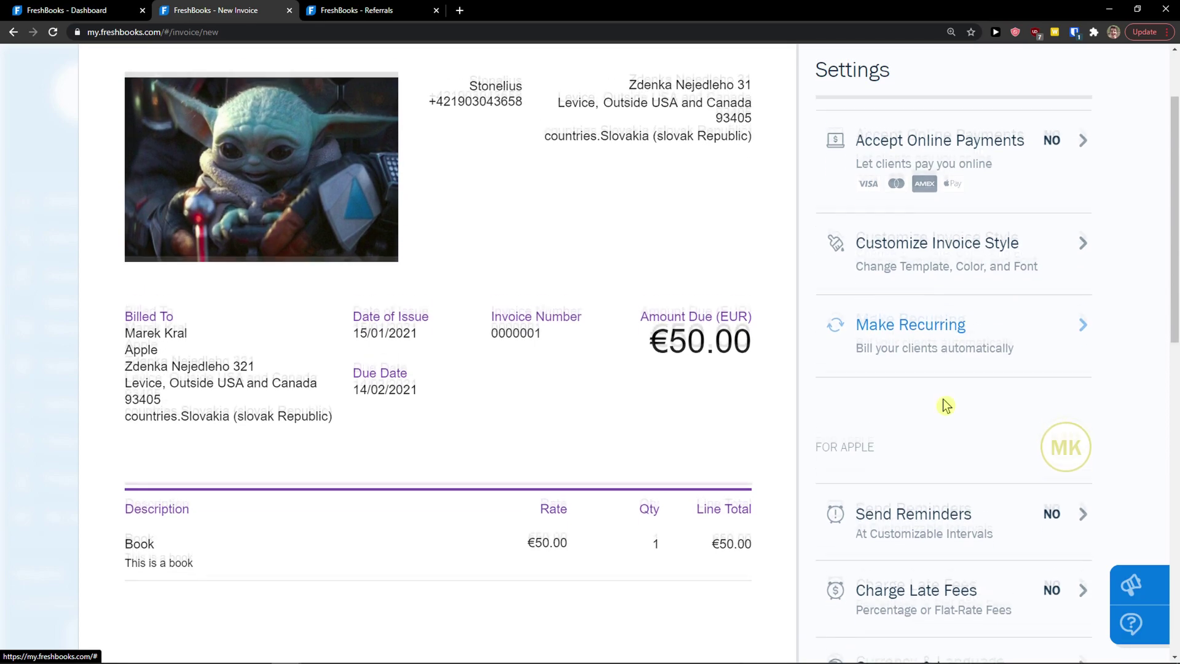
{"action": "scroll", "coordinate": [944, 401], "scroll_direction": "down", "scroll_amount": 2}
{"action": "scroll", "coordinate": [946, 393], "scroll_direction": "down", "scroll_amount": 1}
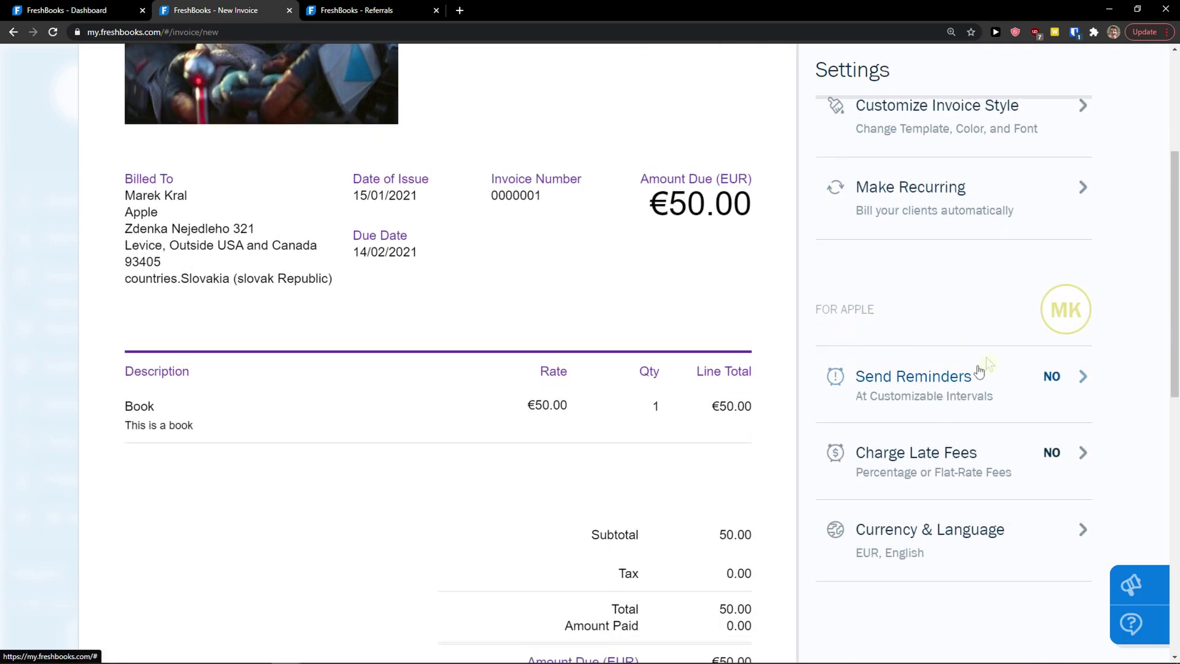
{"action": "scroll", "coordinate": [940, 402], "scroll_direction": "down", "scroll_amount": 1}
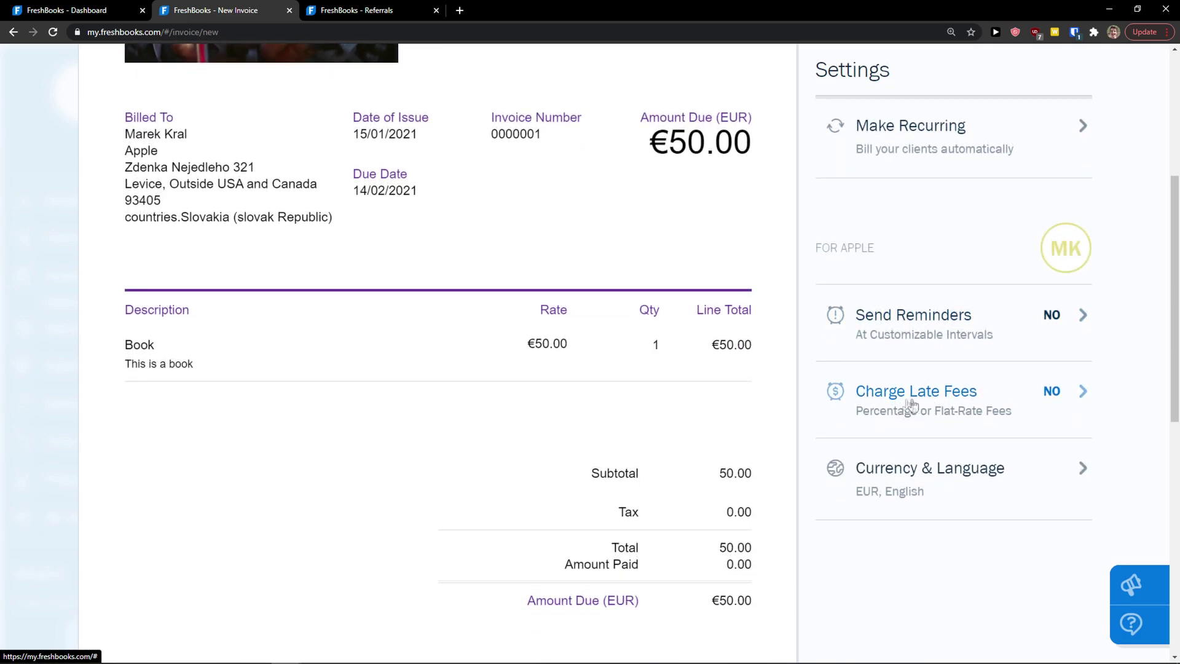
{"action": "scroll", "coordinate": [962, 355], "scroll_direction": "up", "scroll_amount": 1}
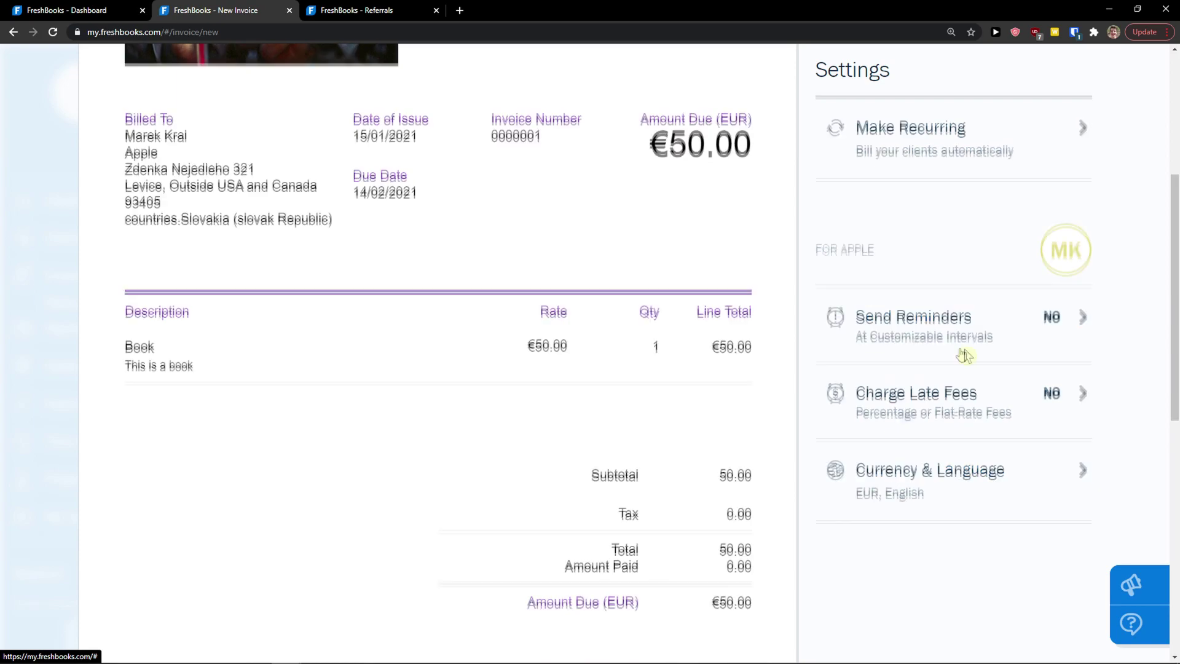
{"action": "scroll", "coordinate": [963, 355], "scroll_direction": "up", "scroll_amount": 4}
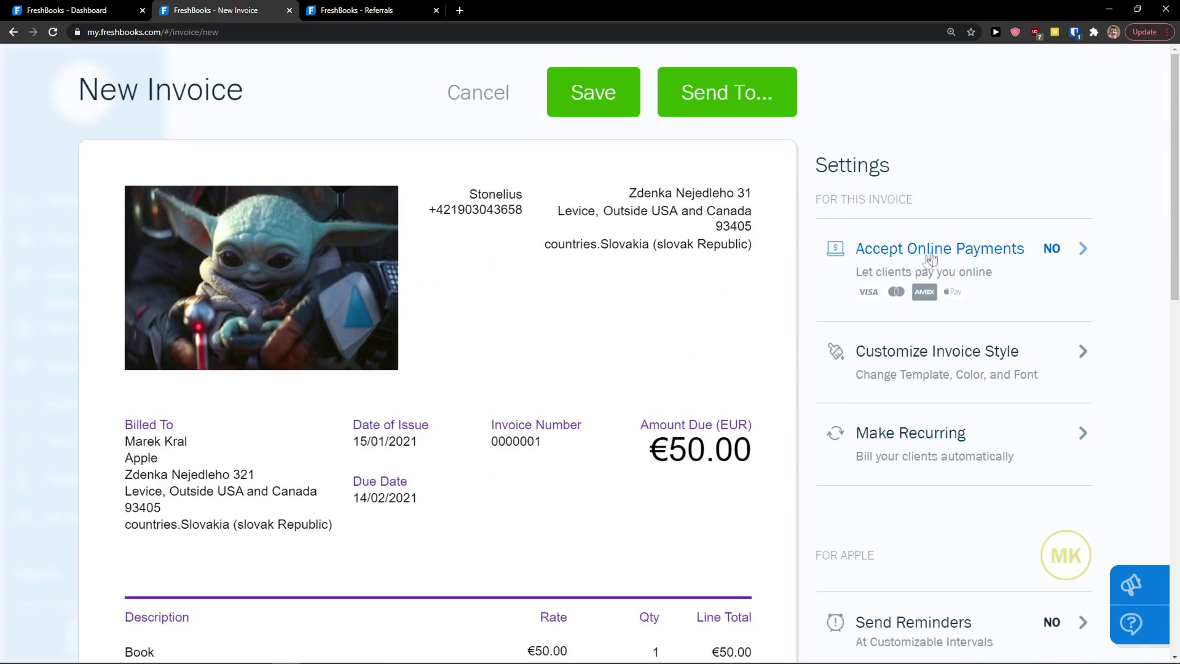
- Save the invoice as a draft, reopen invoice 0000001 and open its More Actions list
{"action": "left_click", "coordinate": [623, 107]}
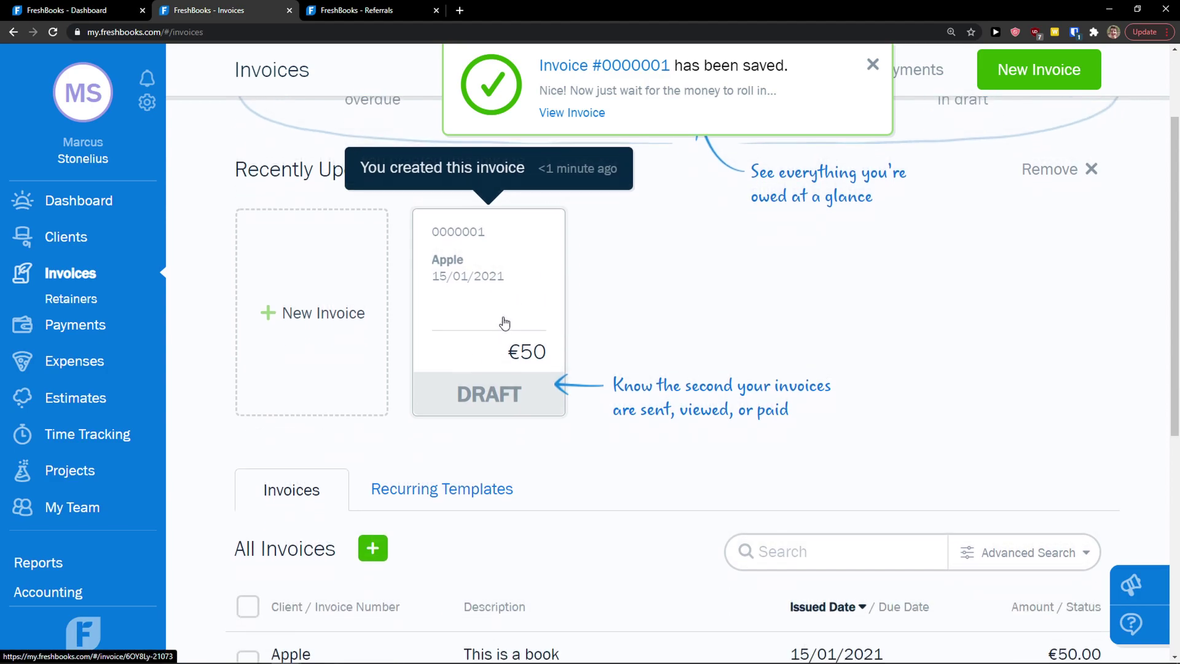
{"action": "left_click", "coordinate": [502, 318]}
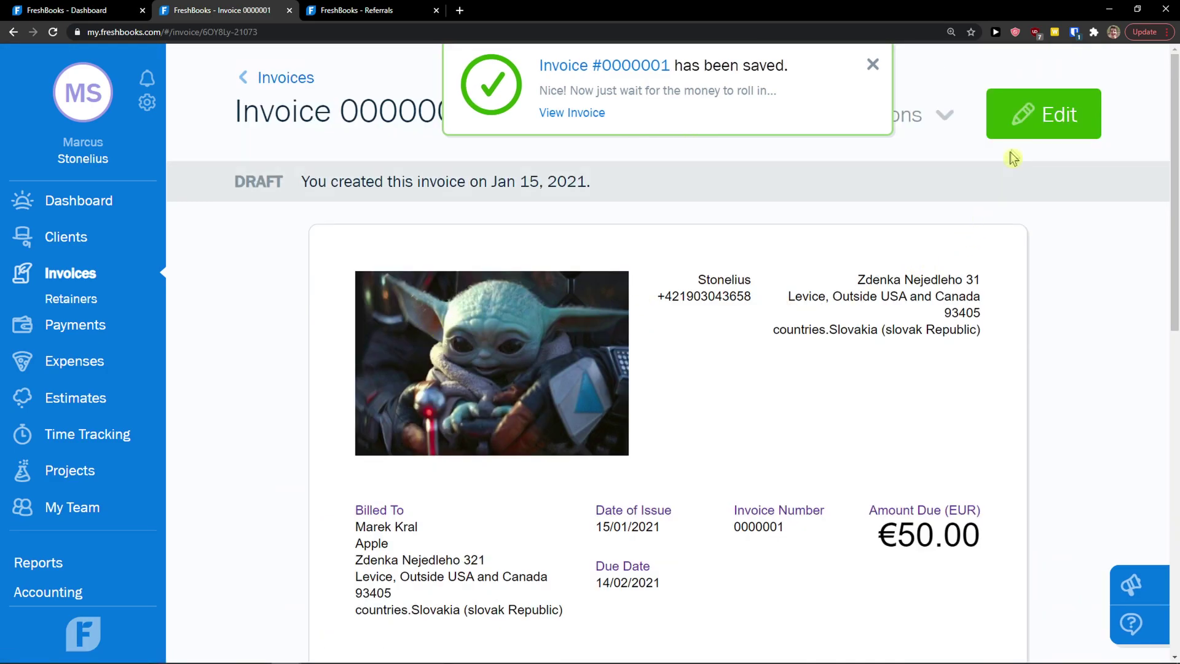
{"action": "left_click", "coordinate": [873, 64]}
{"action": "left_click", "coordinate": [916, 116]}
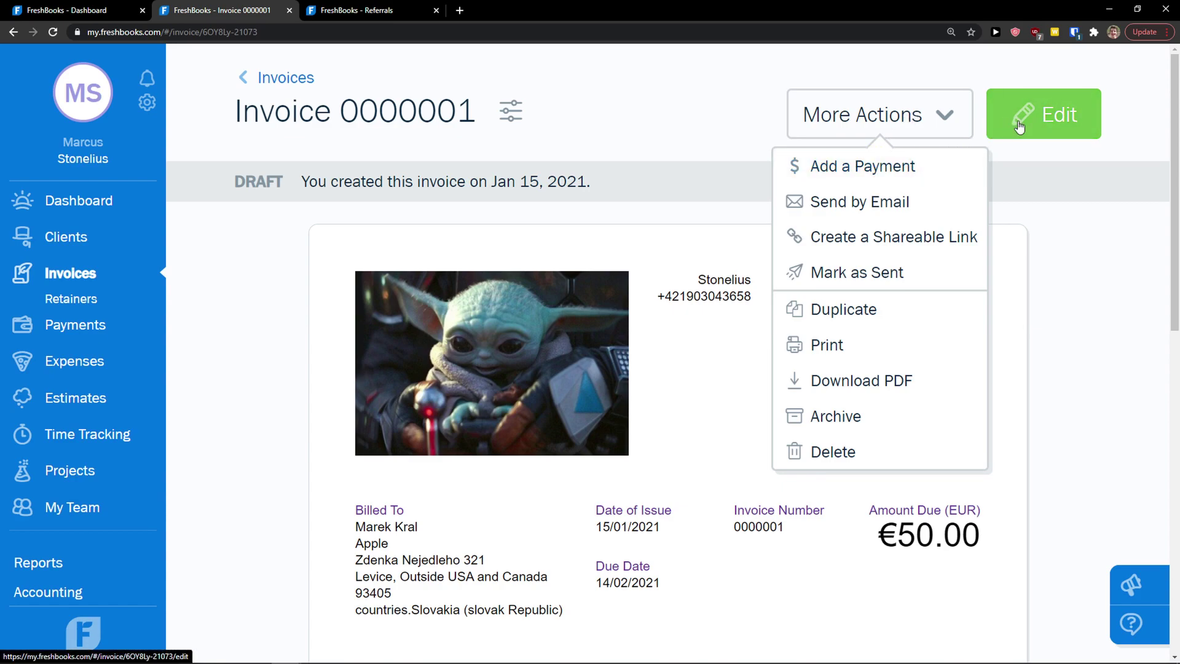
{"action": "left_click", "coordinate": [946, 116]}
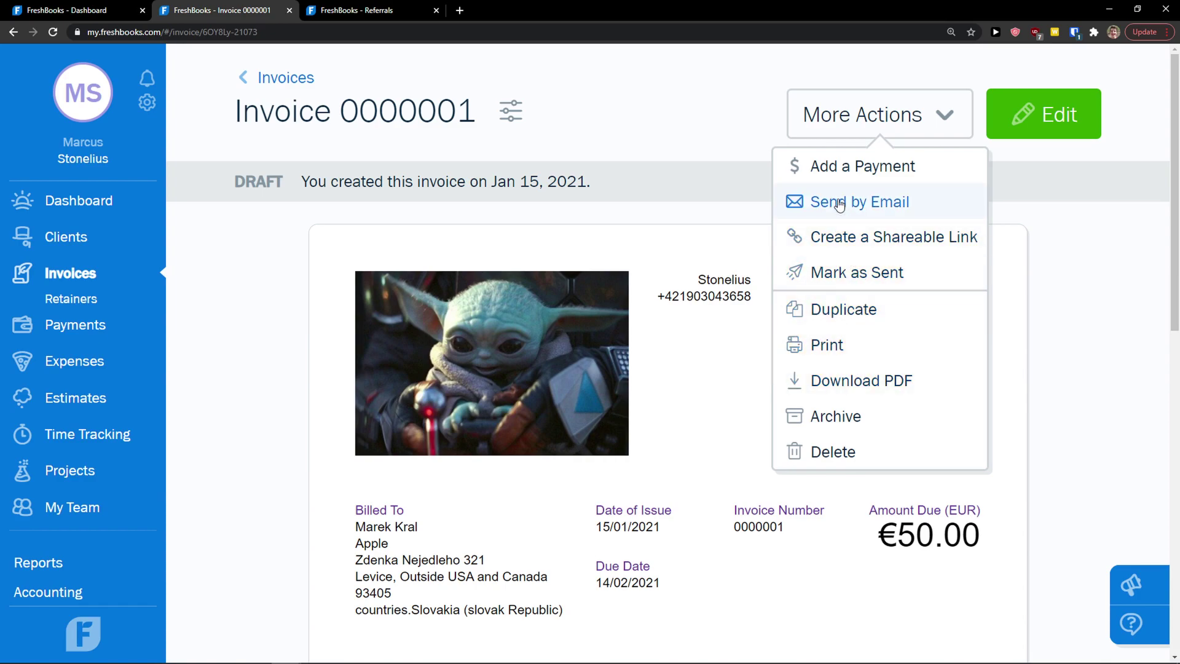
{"action": "left_click", "coordinate": [1023, 116]}
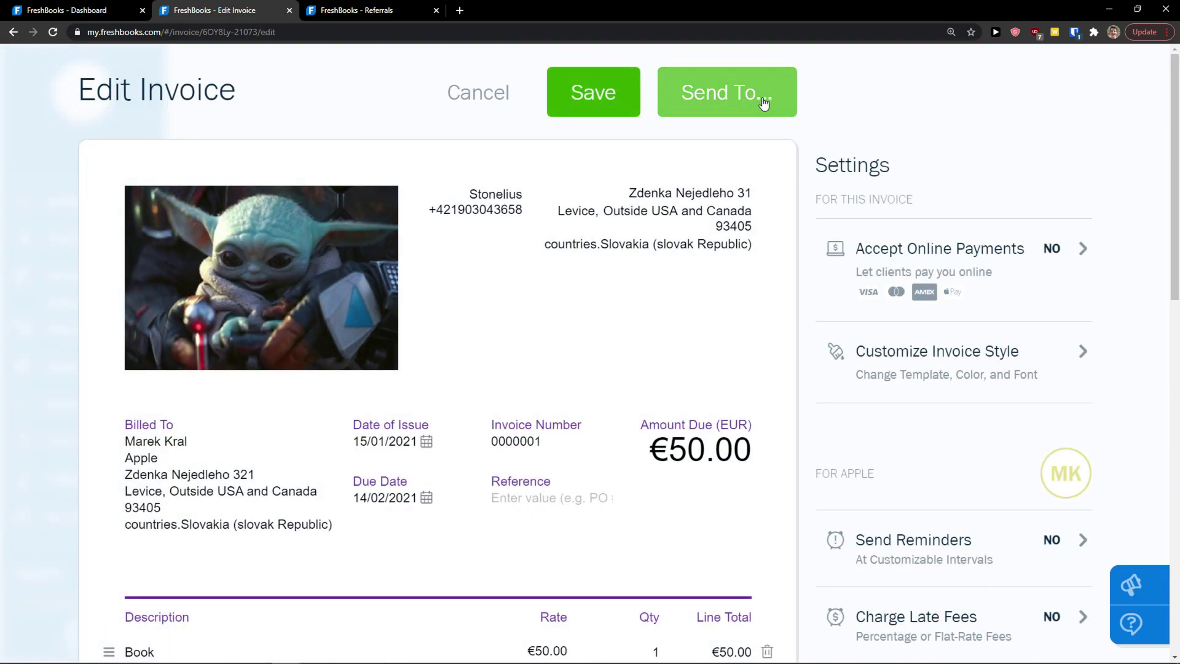
- Email invoice 0000001, replacing the prefilled recipient with the Apple client's contact from the To list
{"action": "left_click", "coordinate": [764, 101]}
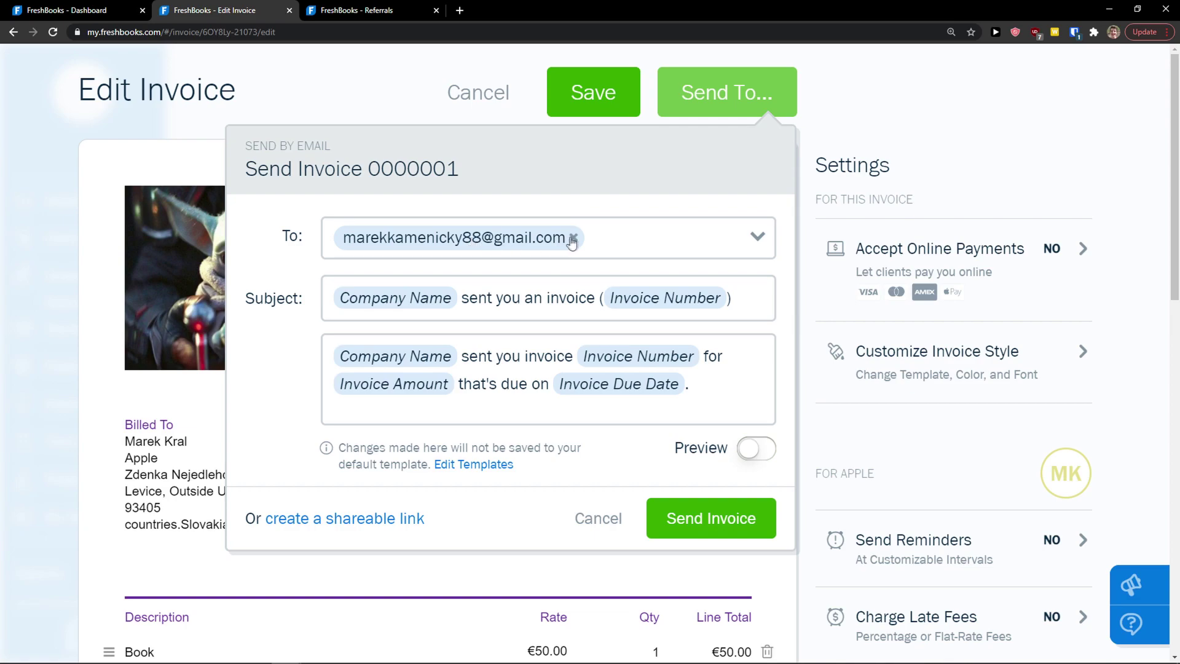
{"action": "left_click", "coordinate": [572, 238]}
{"action": "type", "text": "m"}
{"action": "key", "text": "BackSpace"}
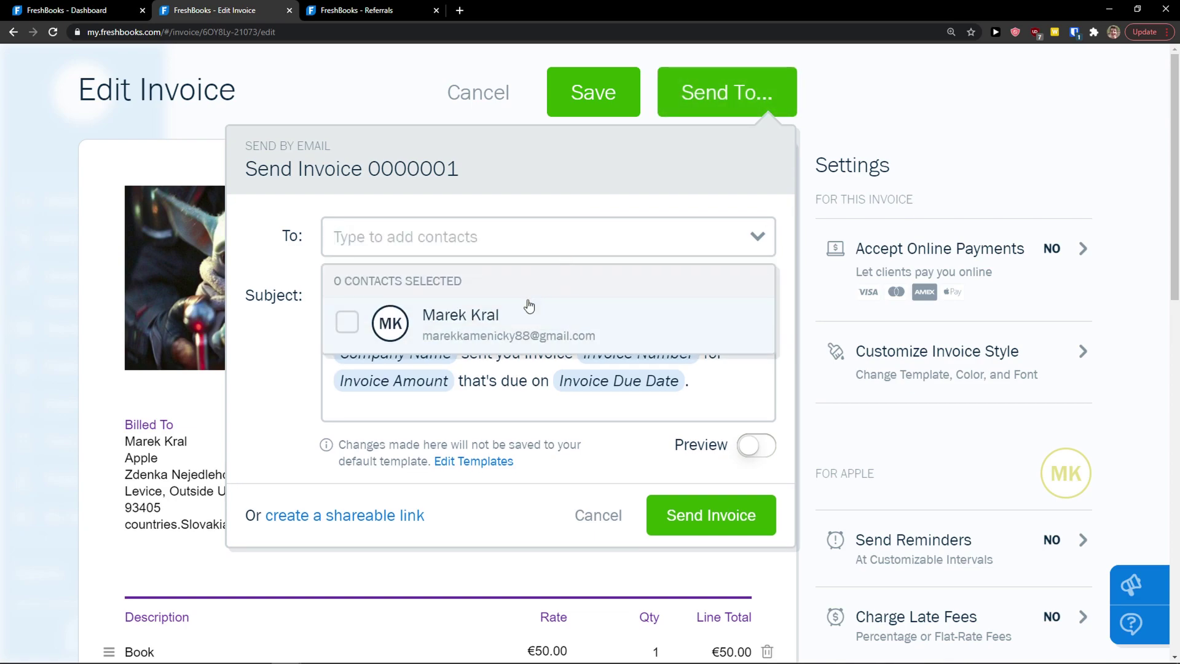
{"action": "left_click", "coordinate": [528, 305]}
{"action": "left_click", "coordinate": [273, 397]}
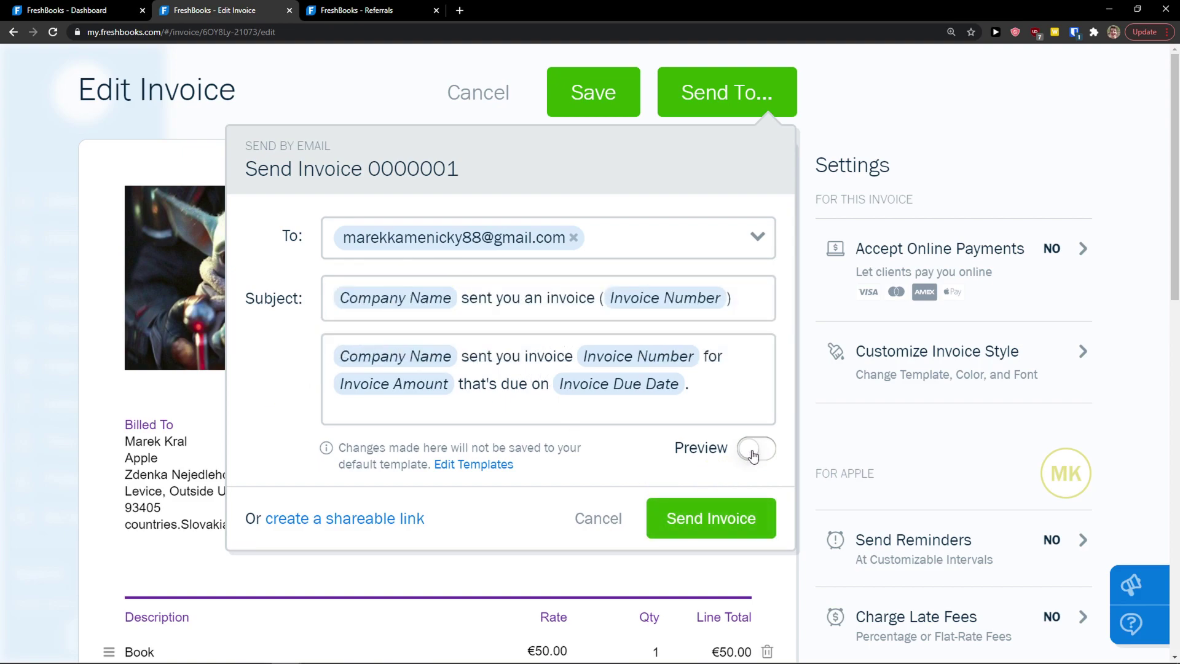
{"action": "left_click", "coordinate": [709, 527]}
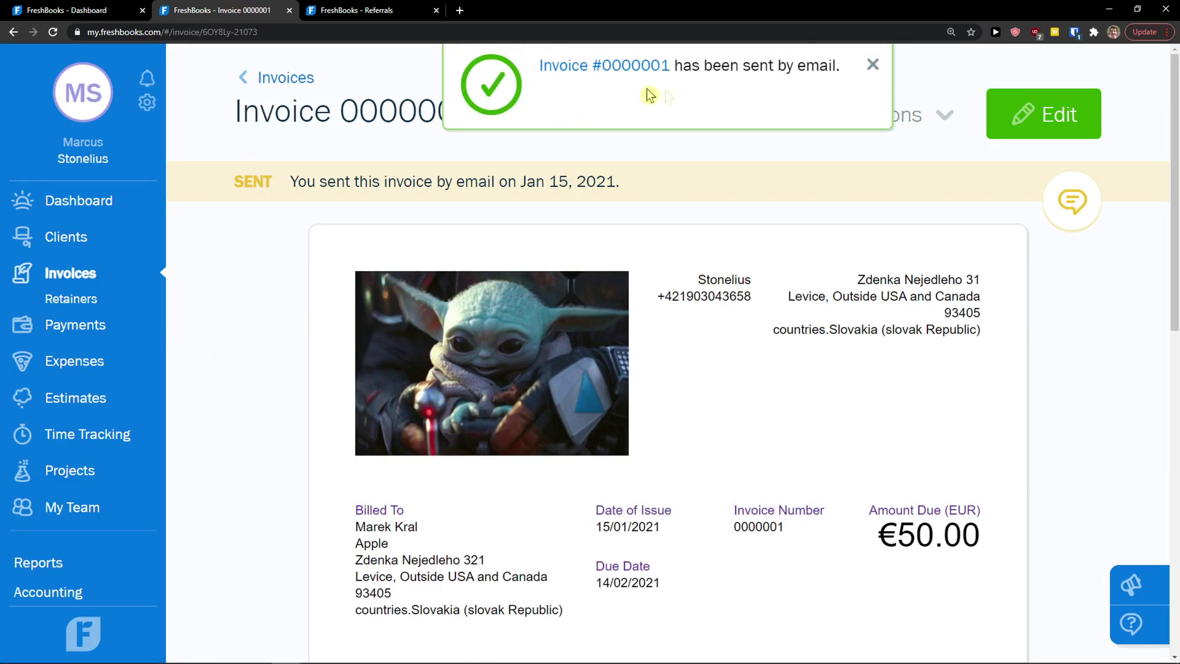
- Open the sent invoice's More Actions list, then return to the Invoices overview showing €50 outstanding
{"action": "key", "text": "ctrl+n"}
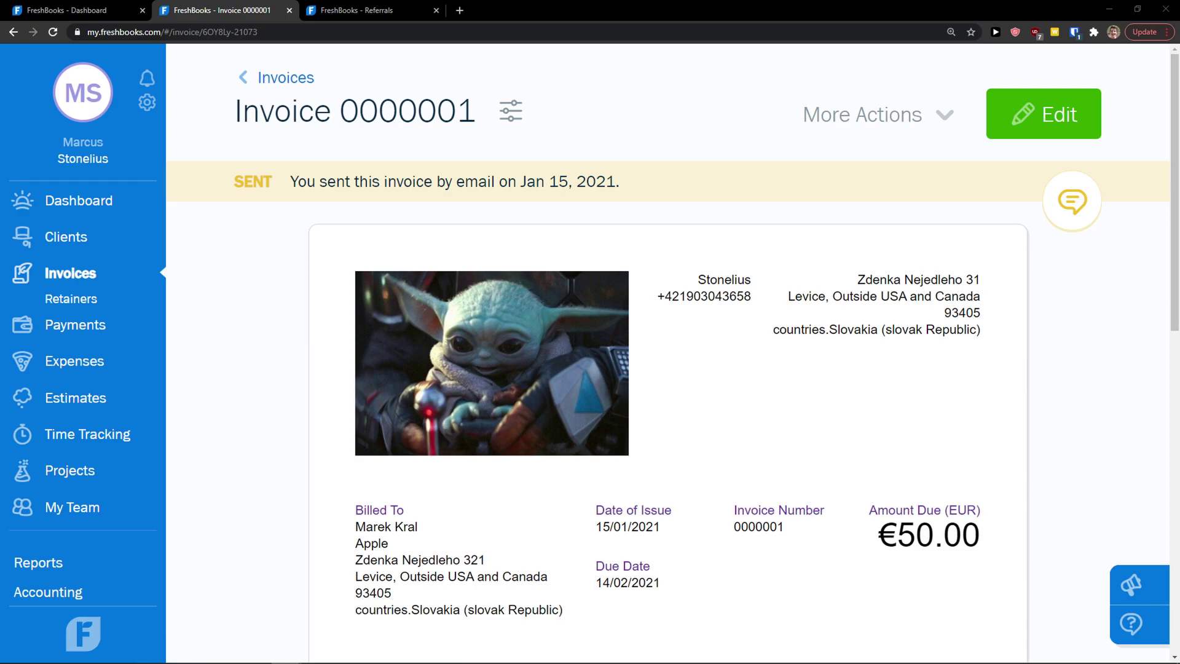
{"action": "mouse_move", "coordinate": [334, 179]}
{"action": "scroll", "coordinate": [334, 177], "scroll_direction": "down", "scroll_amount": 2}
{"action": "scroll", "coordinate": [334, 177], "scroll_direction": "up", "scroll_amount": 2}
{"action": "left_click", "coordinate": [882, 125]}
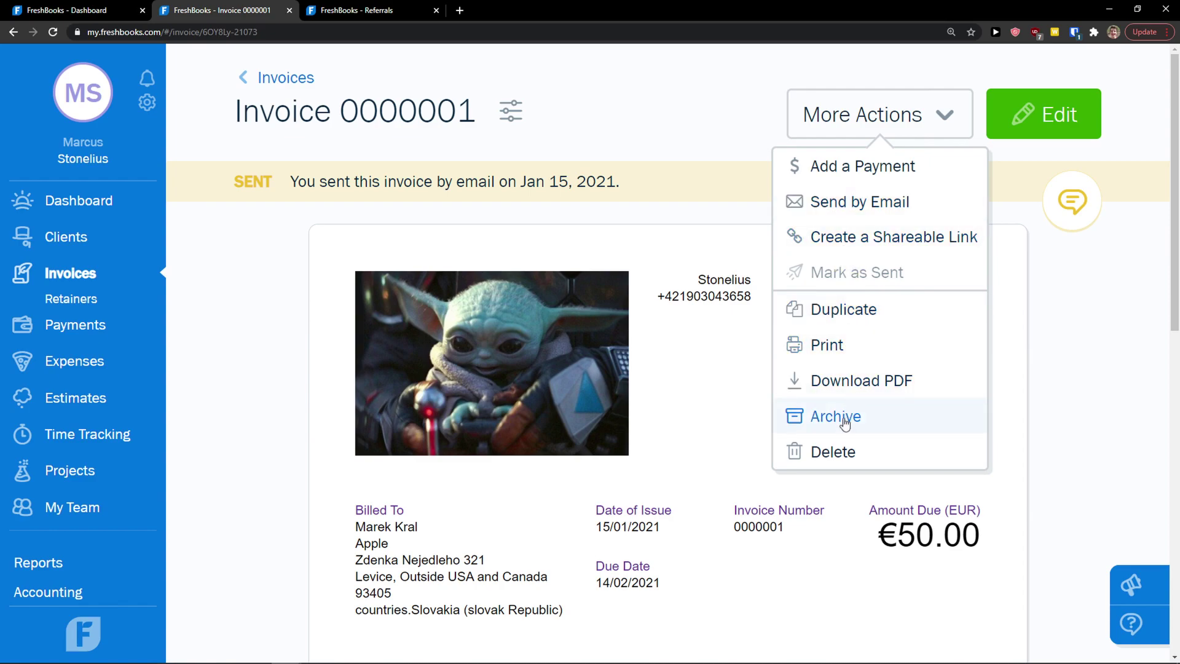
{"action": "left_click", "coordinate": [250, 86]}
- Toggle between invoices received ('to me') and sent ('from me'), then go to Payments
{"action": "scroll", "coordinate": [540, 290], "scroll_direction": "down", "scroll_amount": 3}
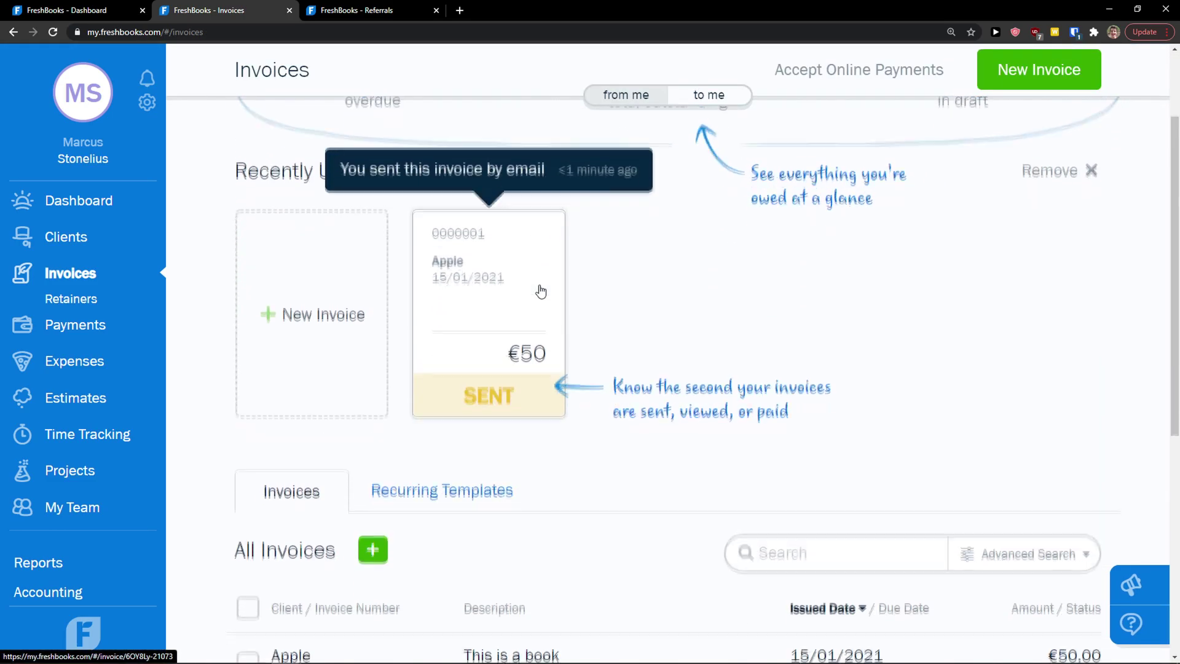
{"action": "scroll", "coordinate": [547, 301], "scroll_direction": "down", "scroll_amount": 3}
{"action": "scroll", "coordinate": [481, 353], "scroll_direction": "up", "scroll_amount": 3}
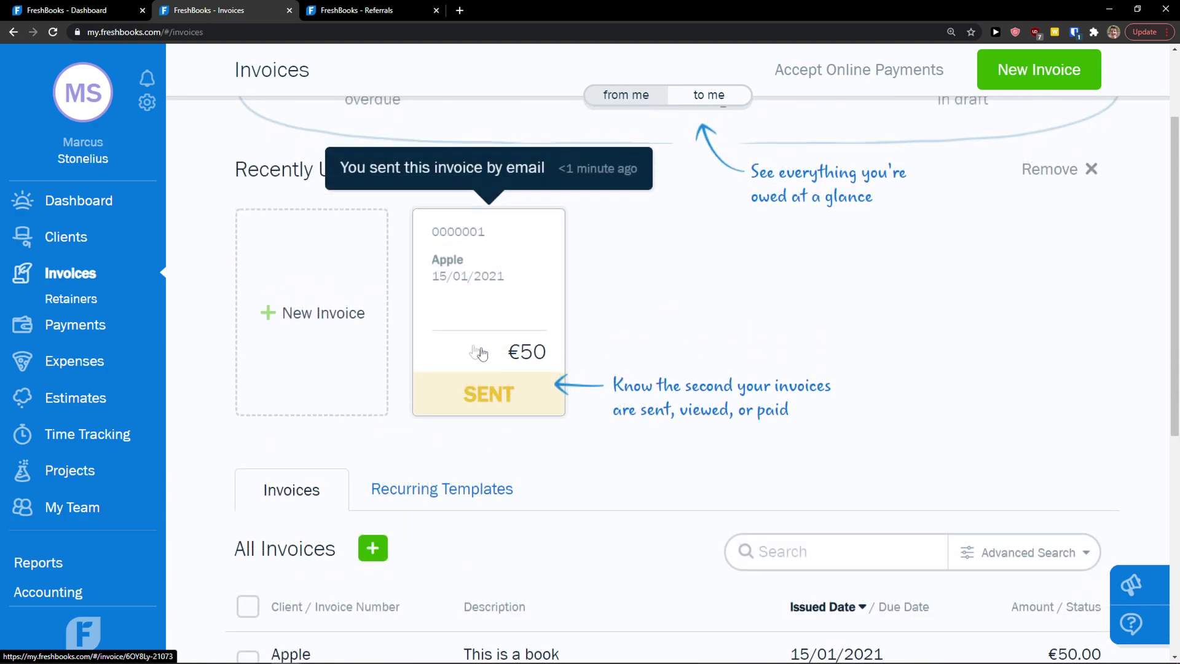
{"action": "scroll", "coordinate": [526, 375], "scroll_direction": "up", "scroll_amount": 1}
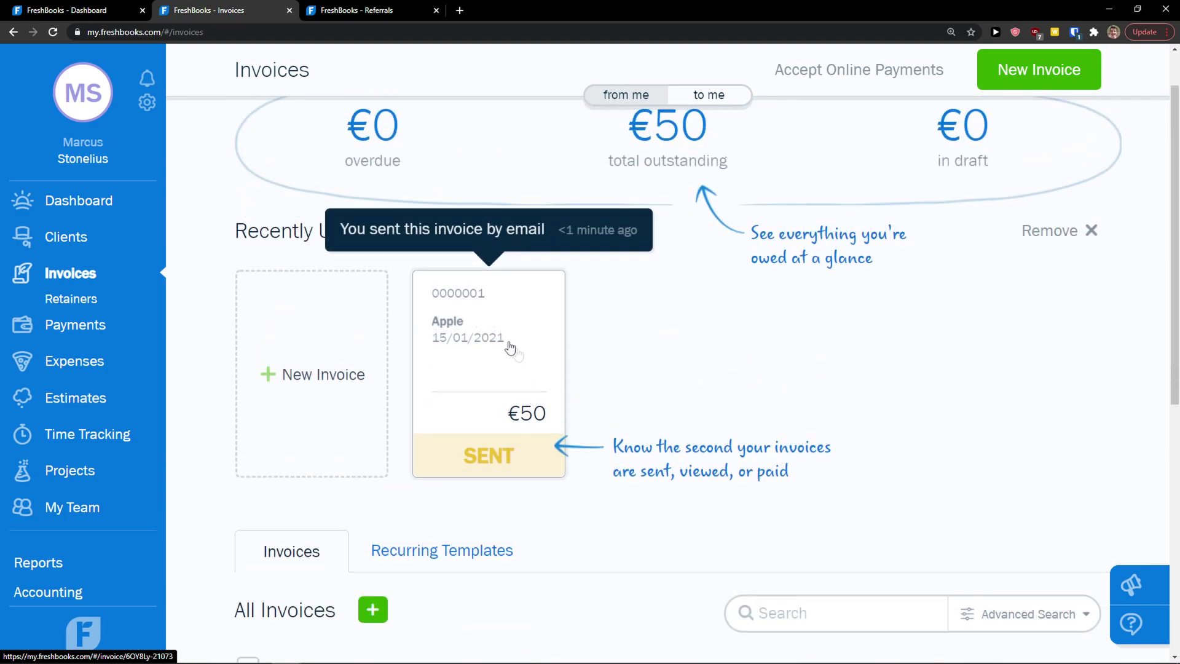
{"action": "scroll", "coordinate": [462, 328], "scroll_direction": "up", "scroll_amount": 2}
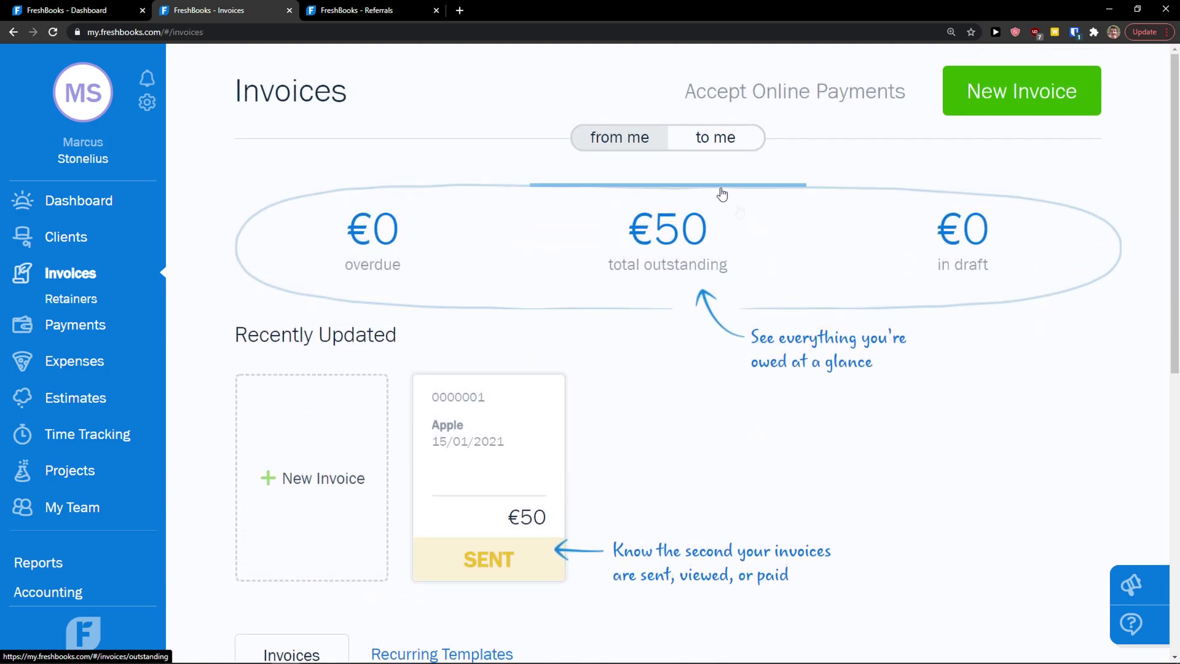
{"action": "left_click", "coordinate": [701, 141]}
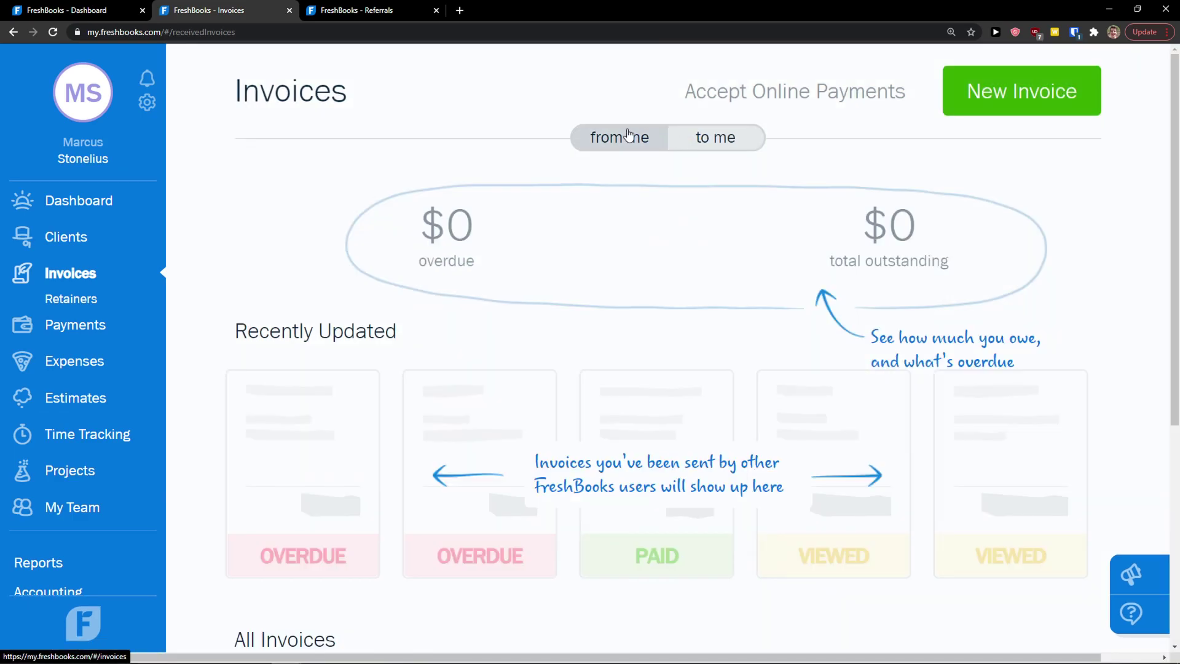
{"action": "left_click", "coordinate": [621, 134]}
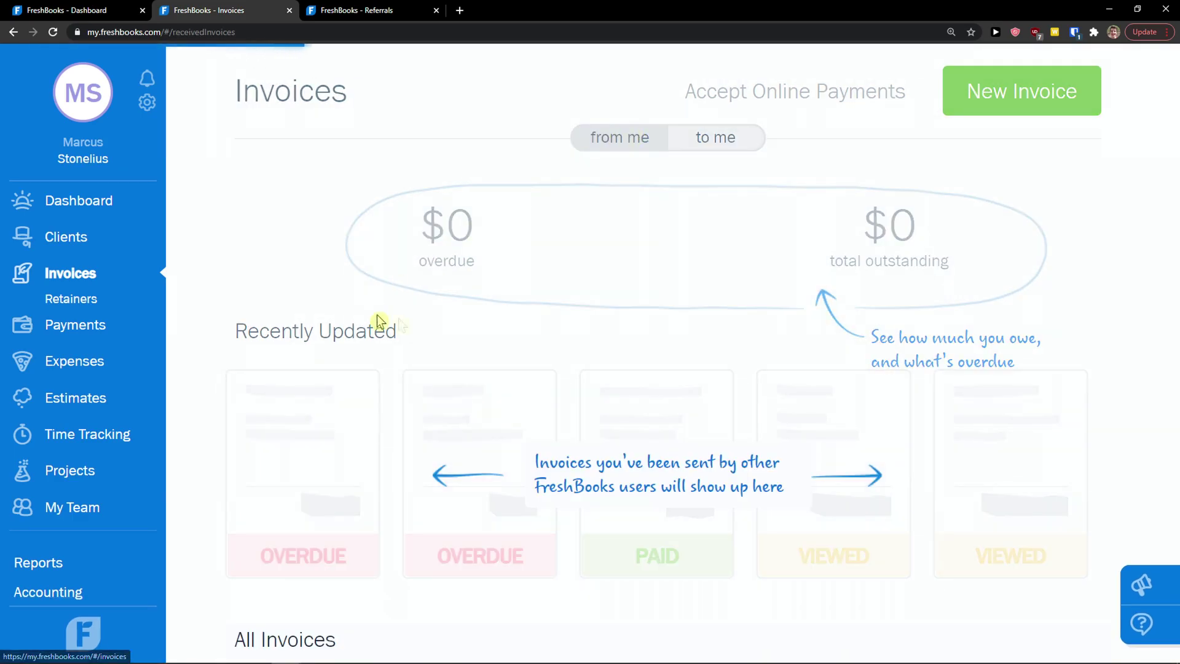
{"action": "left_click", "coordinate": [110, 325]}
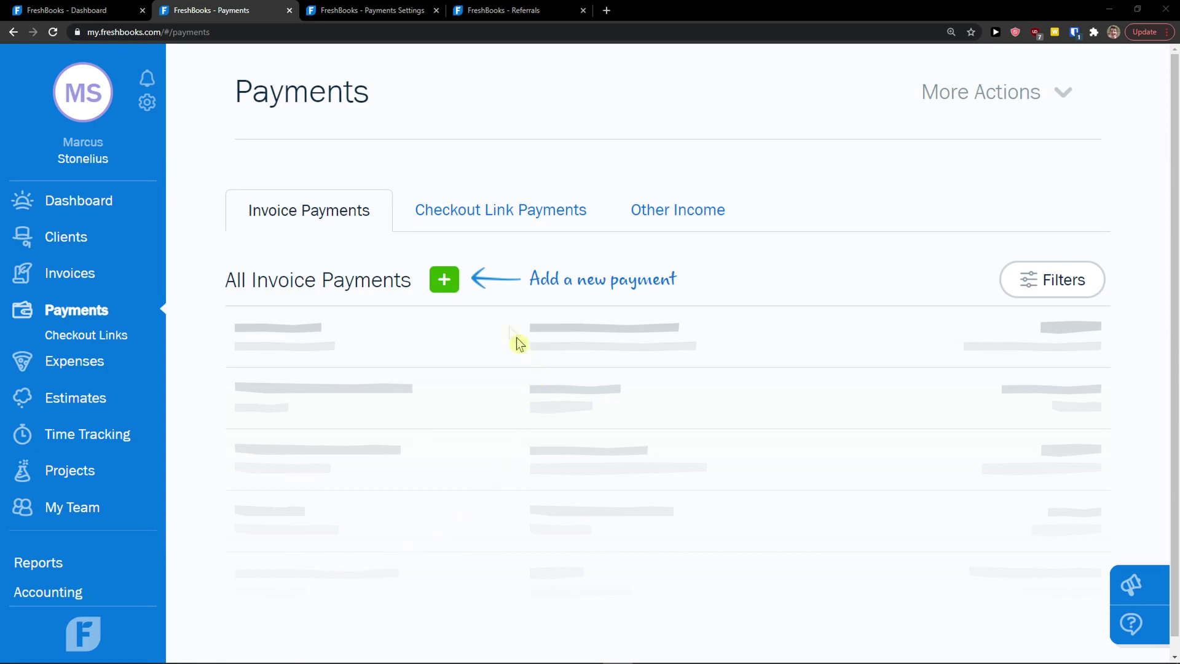
- Browse checkout-link and other income payments, read the Automatically Apply Credits setting, then return to Payments
{"action": "left_click", "coordinate": [507, 222]}
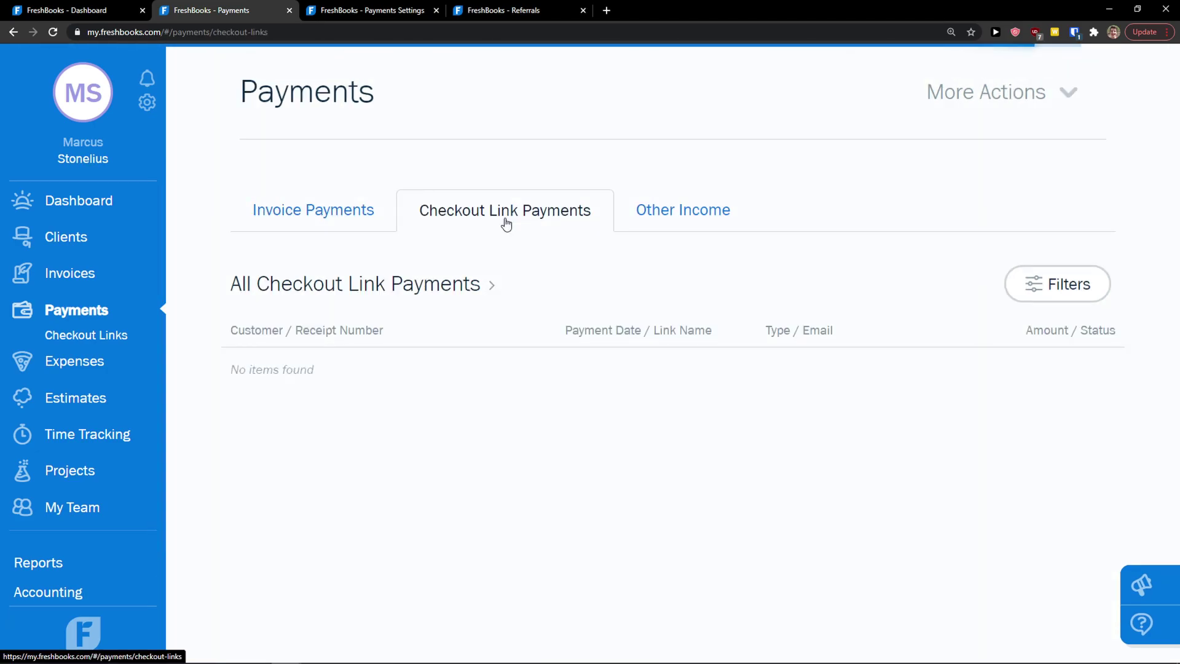
{"action": "left_click", "coordinate": [658, 215]}
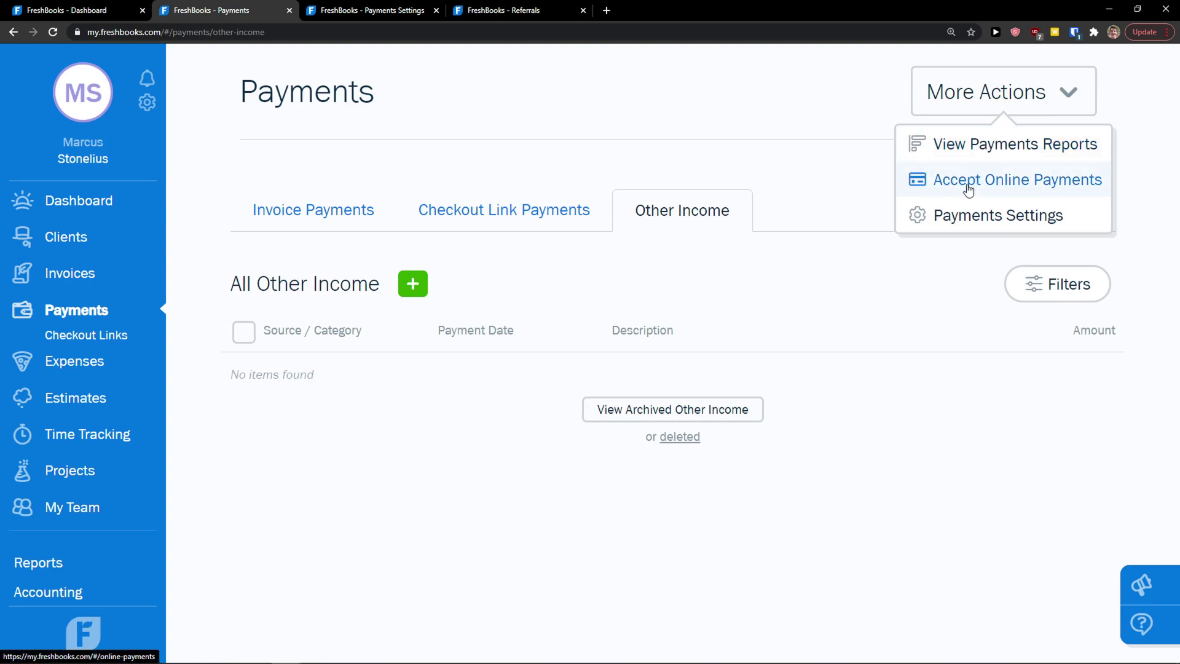
{"action": "left_click", "coordinate": [994, 221]}
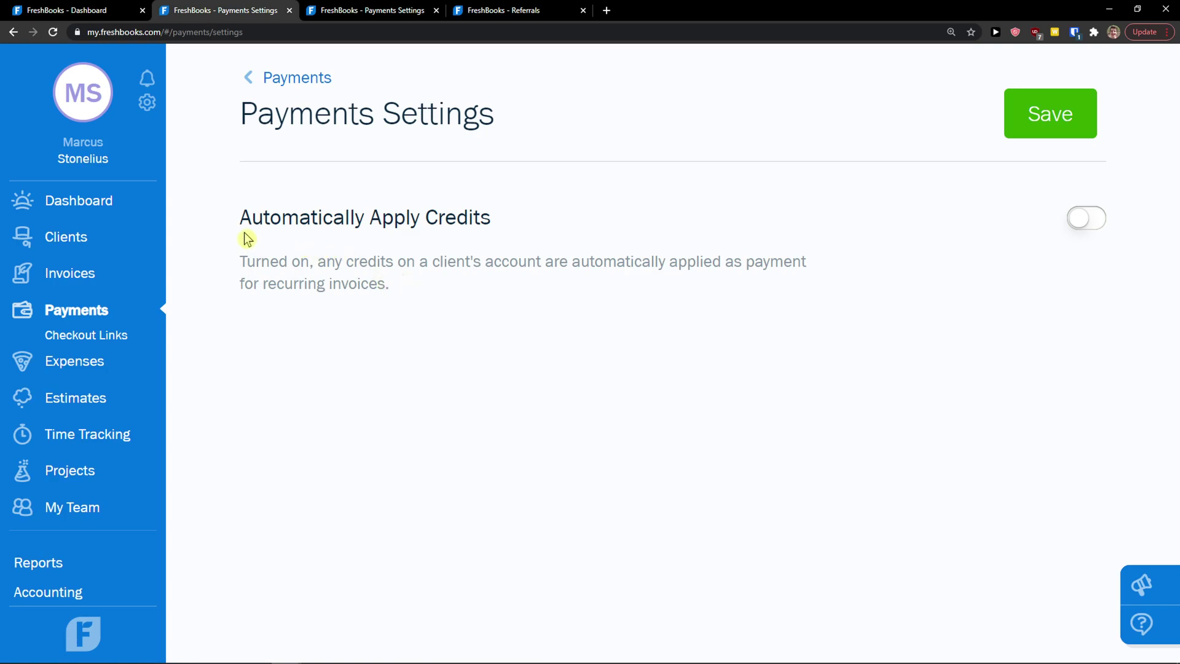
{"action": "left_click_drag", "start_coordinate": [289, 262], "coordinate": [461, 278]}
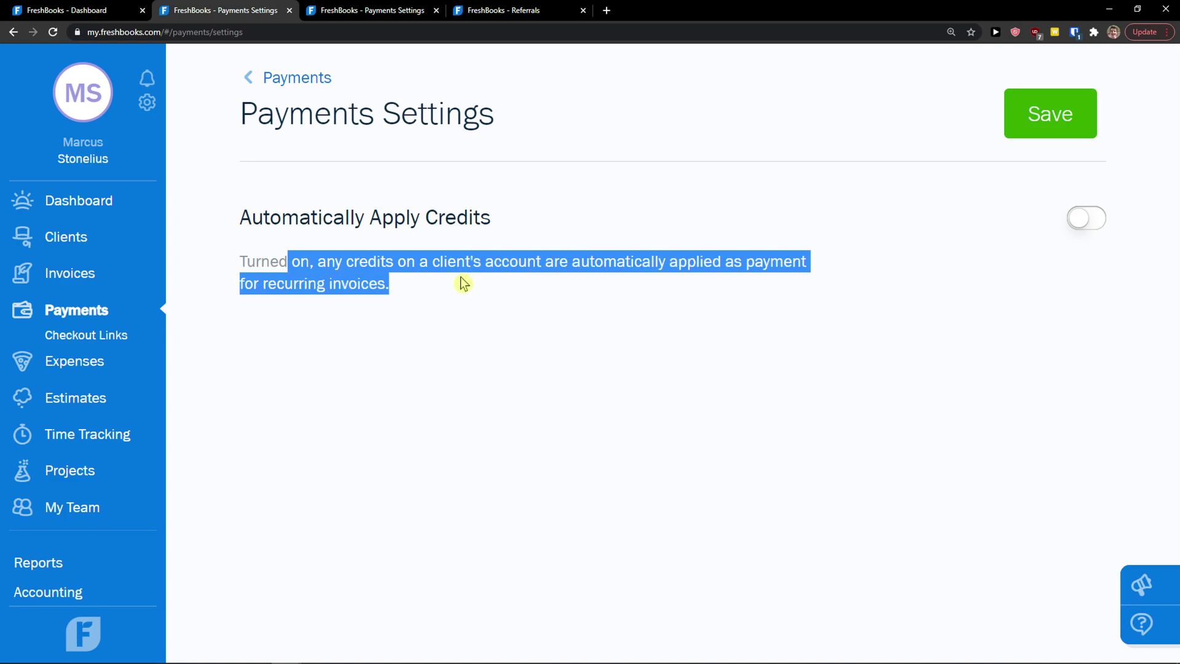
{"action": "left_click", "coordinate": [249, 82]}
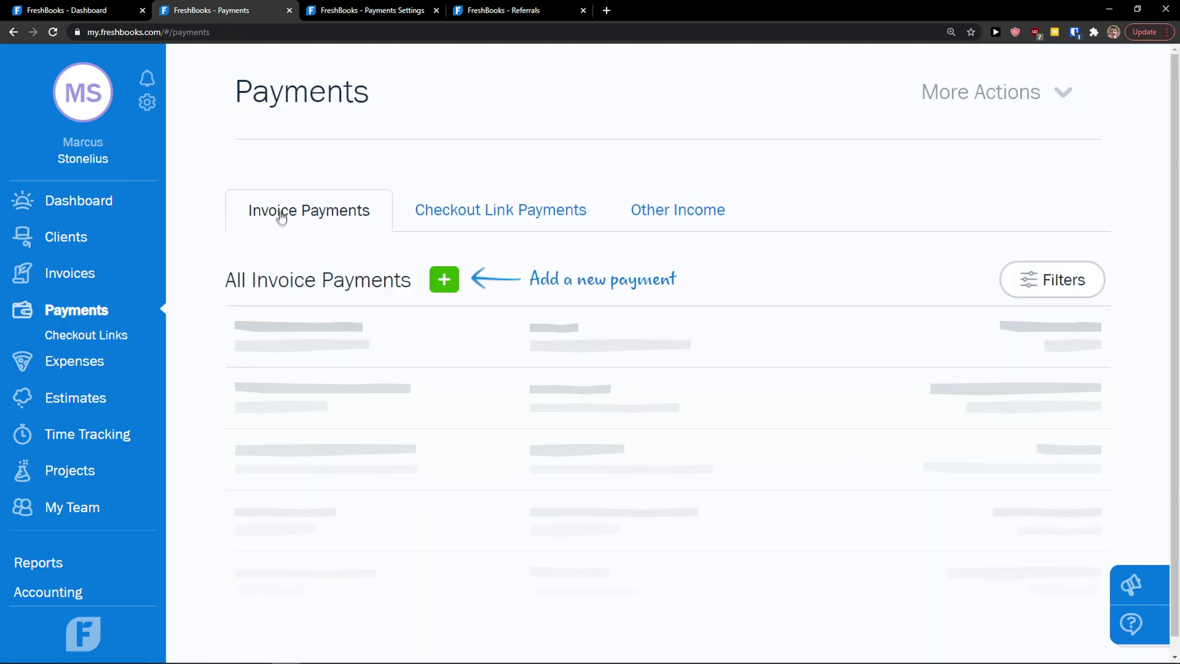
- Start a new payment against Apple invoice 0000001 with PayPal as the payment type
{"action": "left_click", "coordinate": [442, 288]}
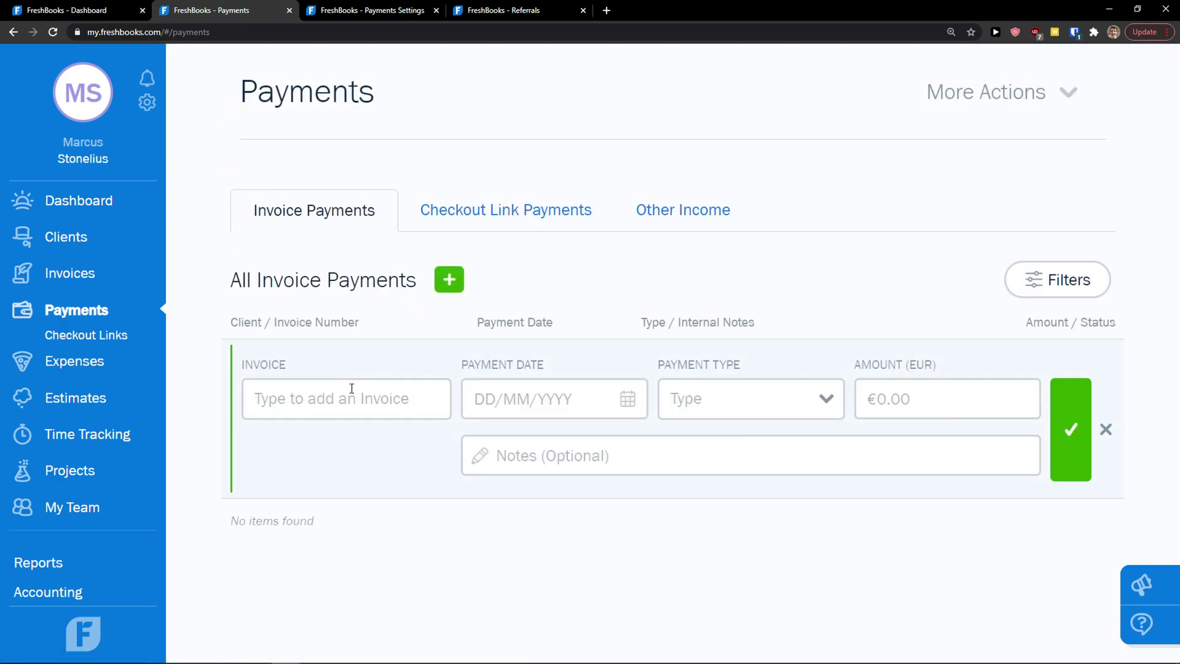
{"action": "type", "text": "00"}
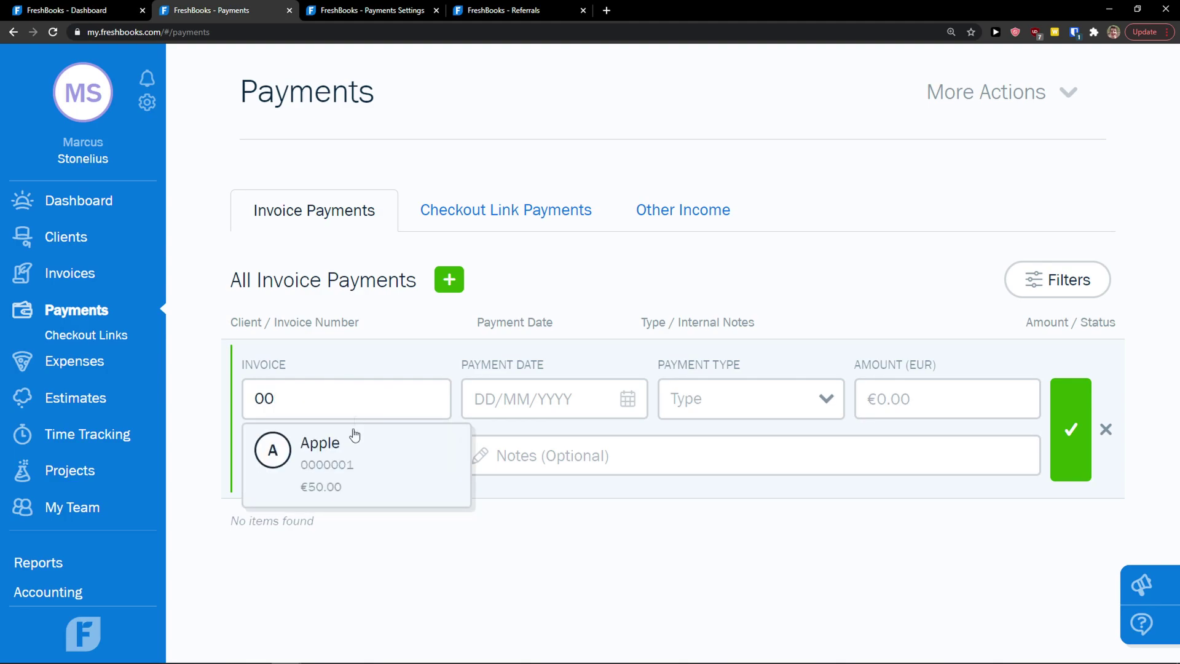
{"action": "left_click", "coordinate": [357, 477]}
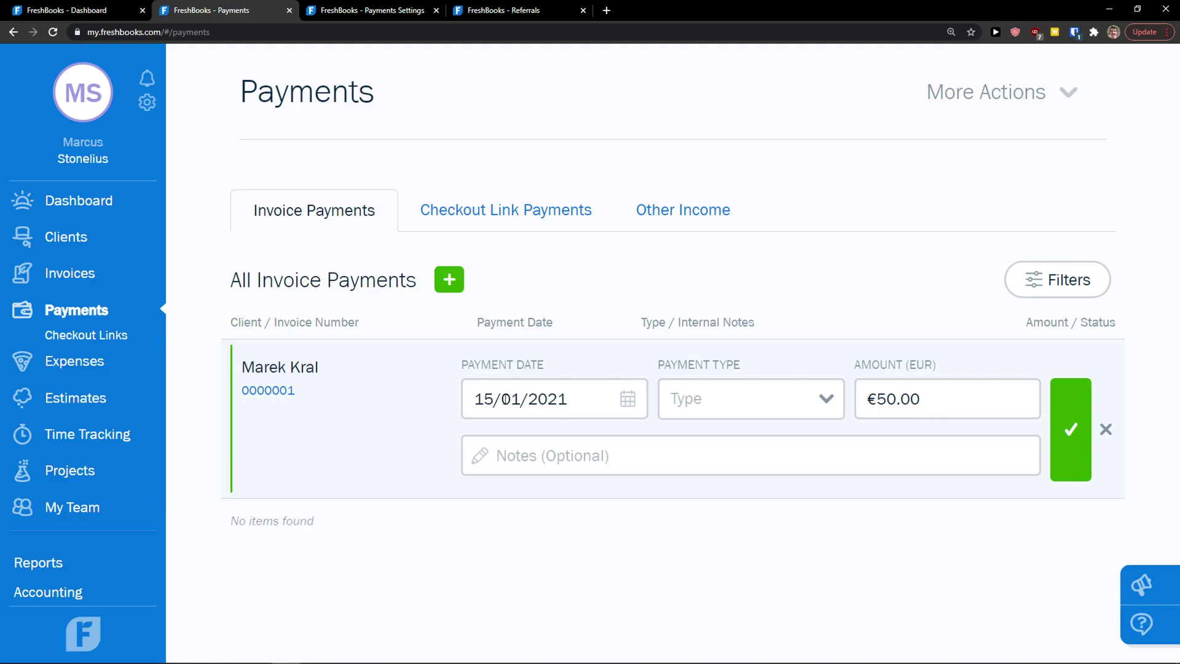
{"action": "left_click", "coordinate": [676, 402]}
{"action": "scroll", "coordinate": [750, 514], "scroll_direction": "down", "scroll_amount": 5}
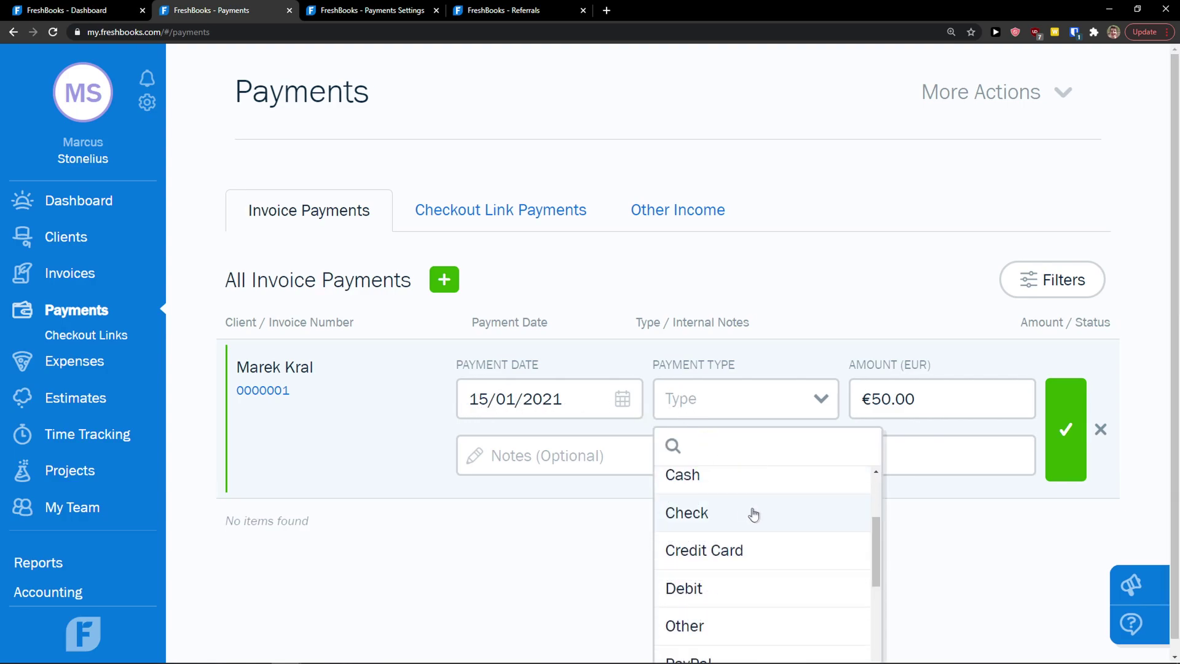
{"action": "scroll", "coordinate": [763, 523], "scroll_direction": "up", "scroll_amount": 1}
{"action": "scroll", "coordinate": [763, 523], "scroll_direction": "up", "scroll_amount": 2}
{"action": "left_click", "coordinate": [756, 602]}
- Change the payment amount from 50.00 to 25 and save the payment
{"action": "left_click", "coordinate": [923, 416]}
{"action": "left_click_drag", "start_coordinate": [919, 400], "coordinate": [856, 400]}
{"action": "left_click", "coordinate": [924, 544]}
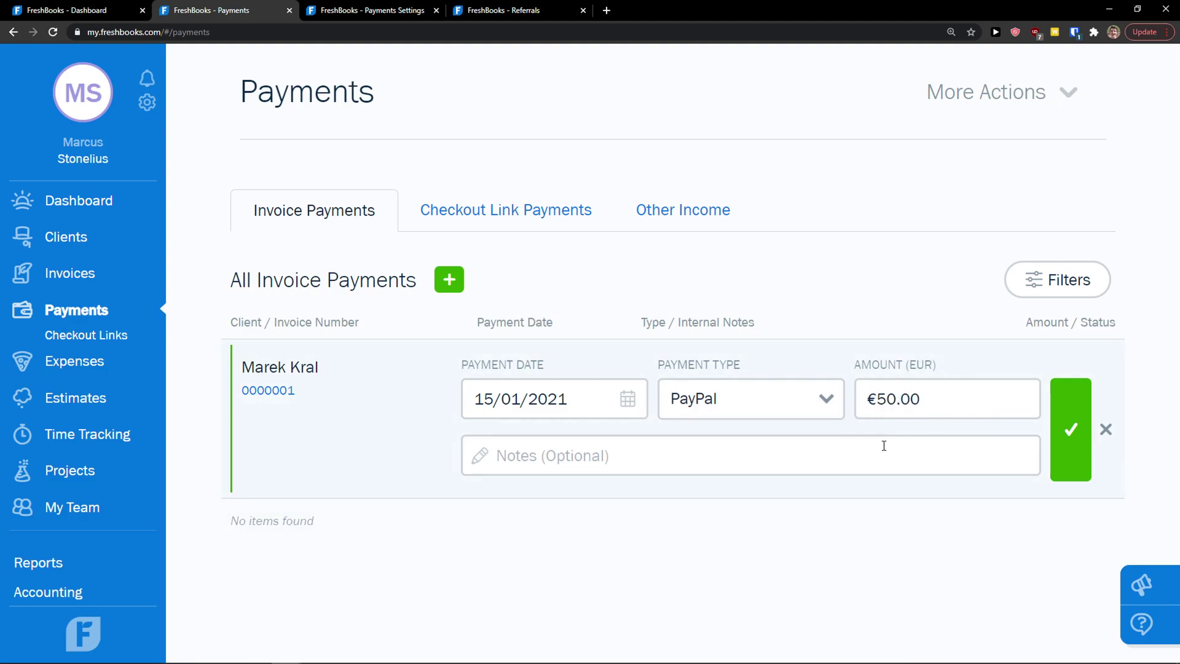
{"action": "double_click", "coordinate": [920, 398]}
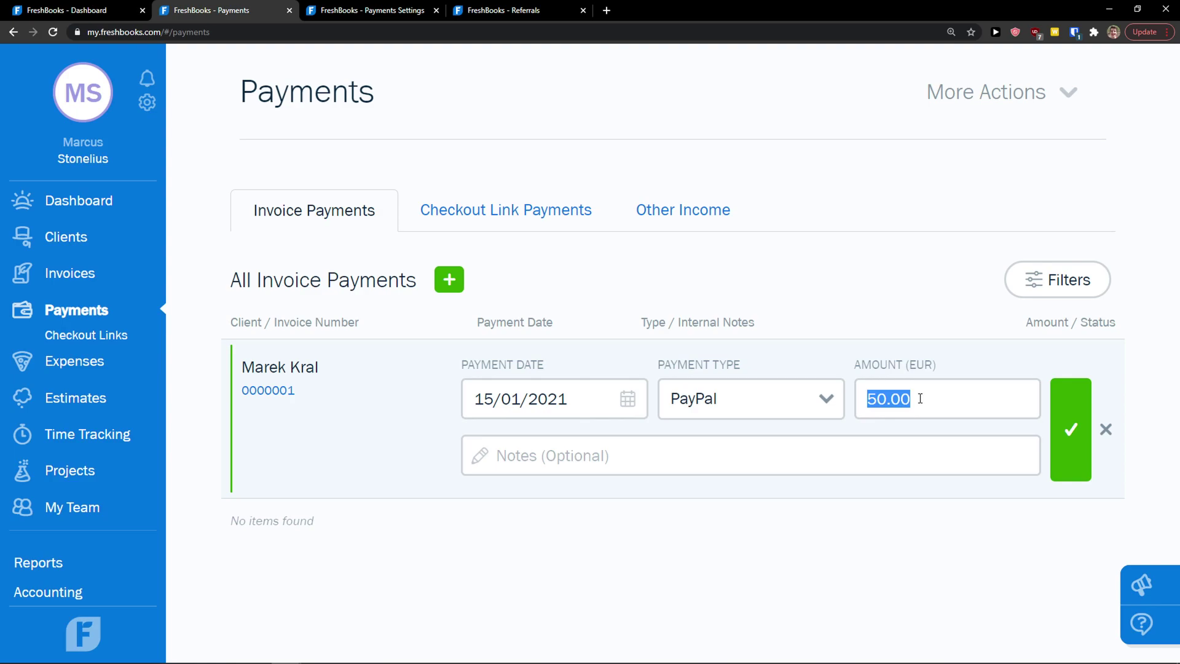
{"action": "type", "text": "25"}
{"action": "left_click", "coordinate": [900, 522]}
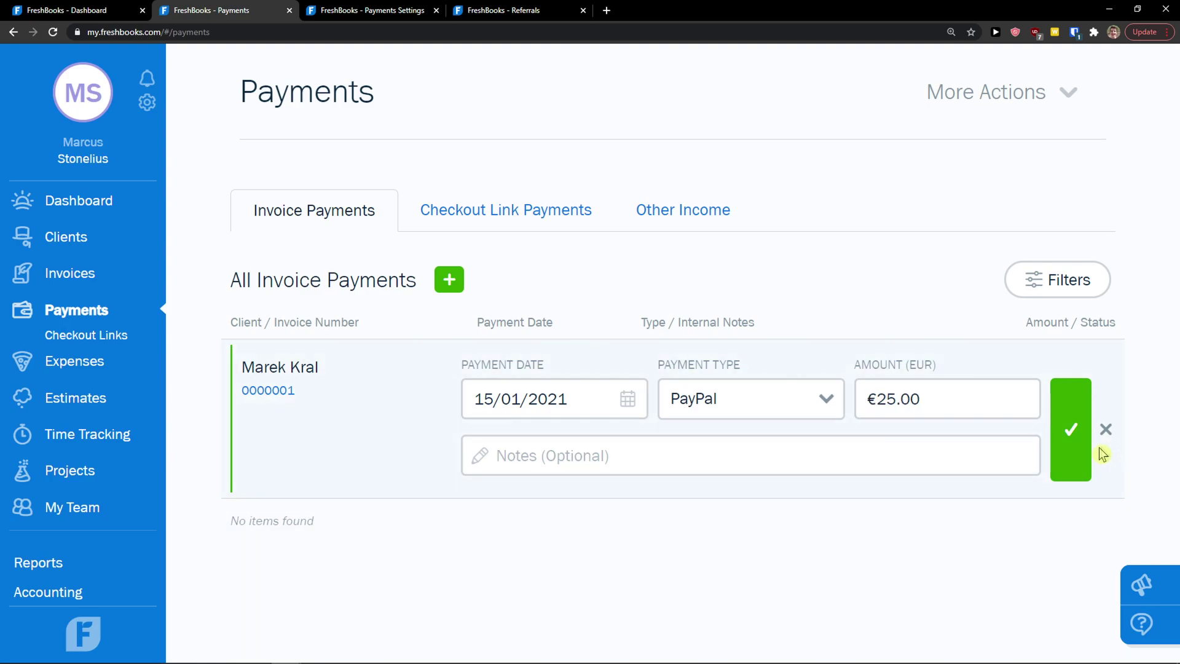
{"action": "left_click", "coordinate": [1071, 453]}
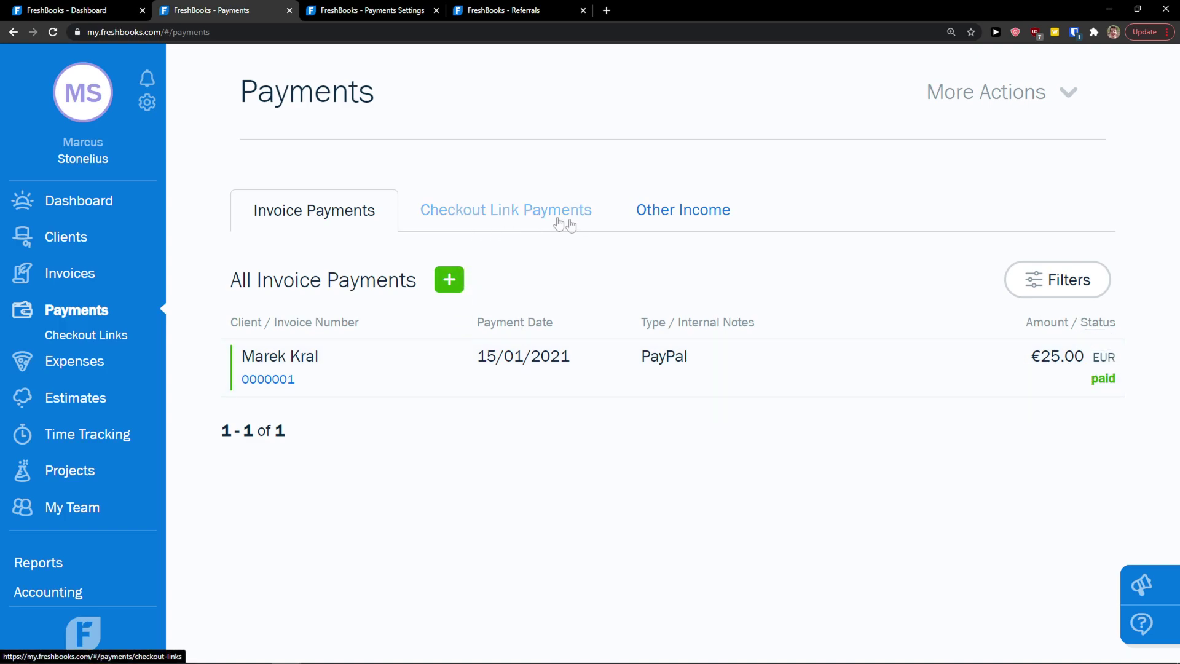
- Go to Expenses, open the Bills page and start a new EUR bill
{"action": "left_click", "coordinate": [71, 364]}
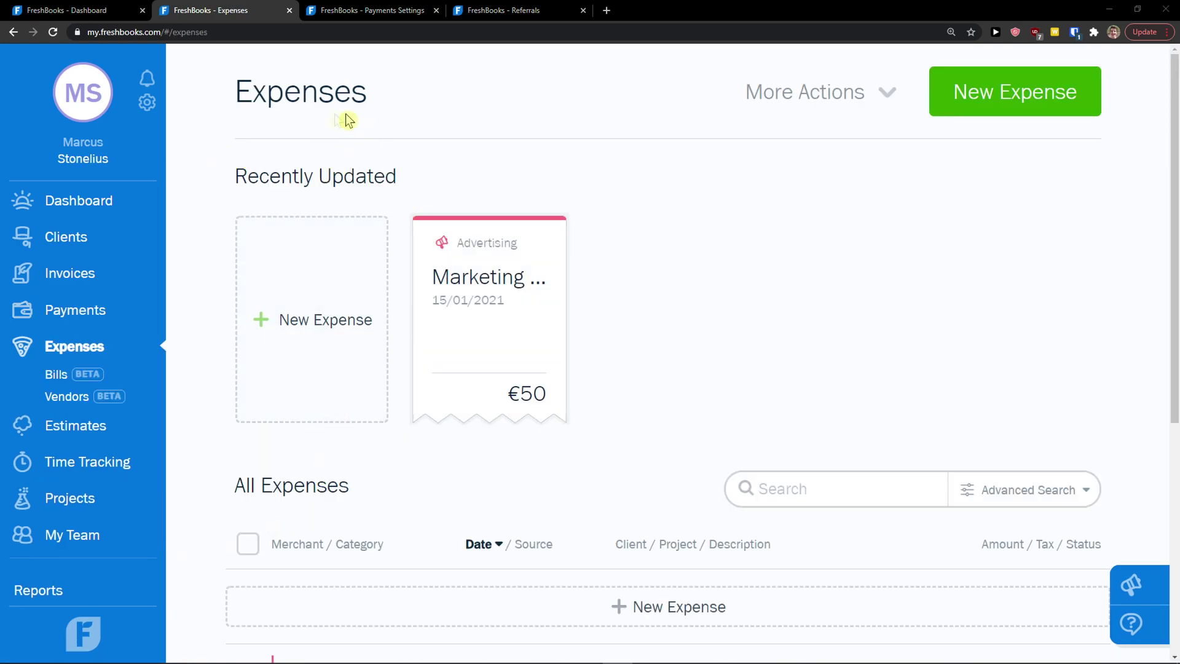
{"action": "left_click", "coordinate": [797, 102]}
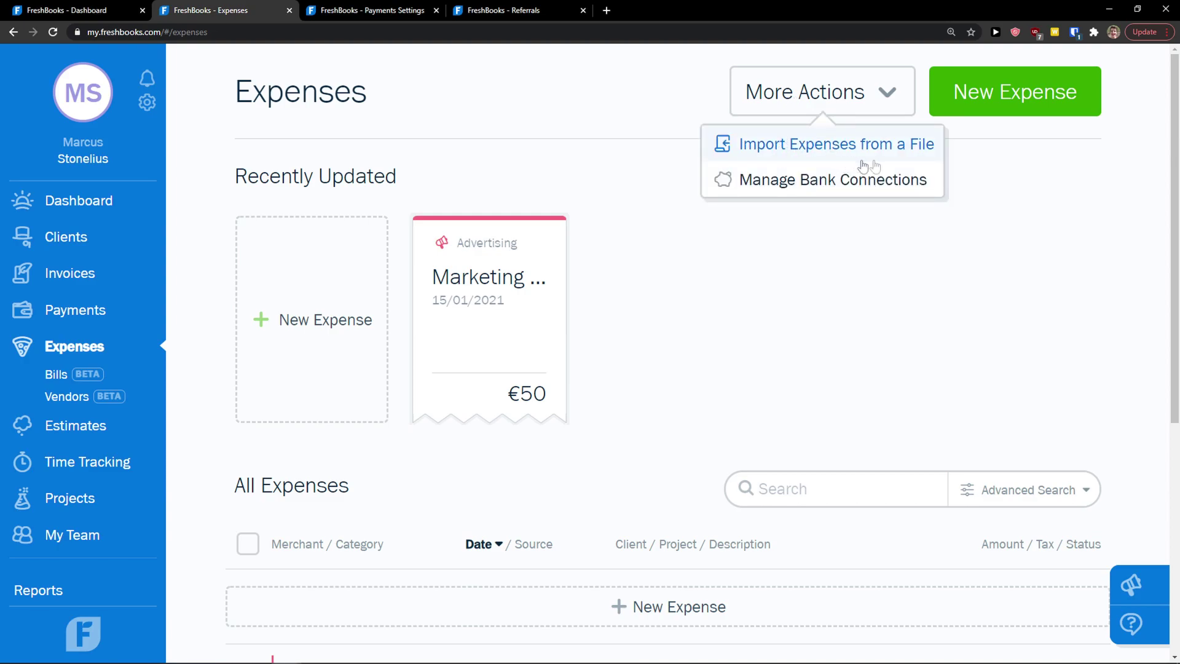
{"action": "left_click", "coordinate": [56, 379]}
{"action": "scroll", "coordinate": [343, 391], "scroll_direction": "down", "scroll_amount": 2}
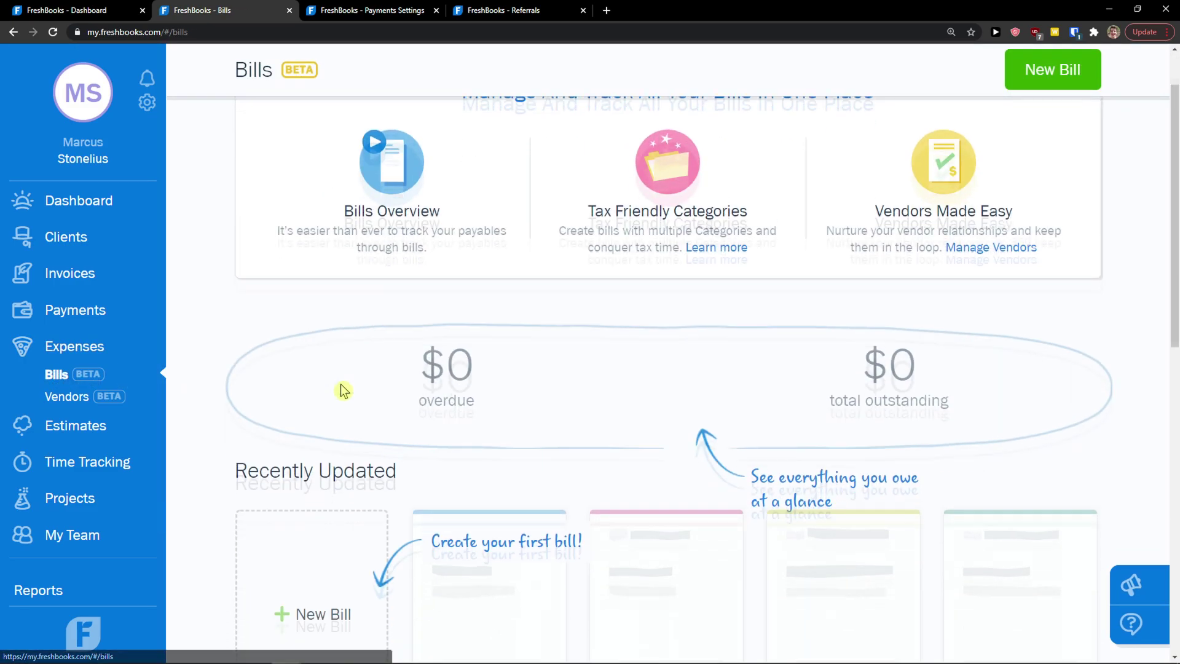
{"action": "scroll", "coordinate": [342, 391], "scroll_direction": "down", "scroll_amount": 2}
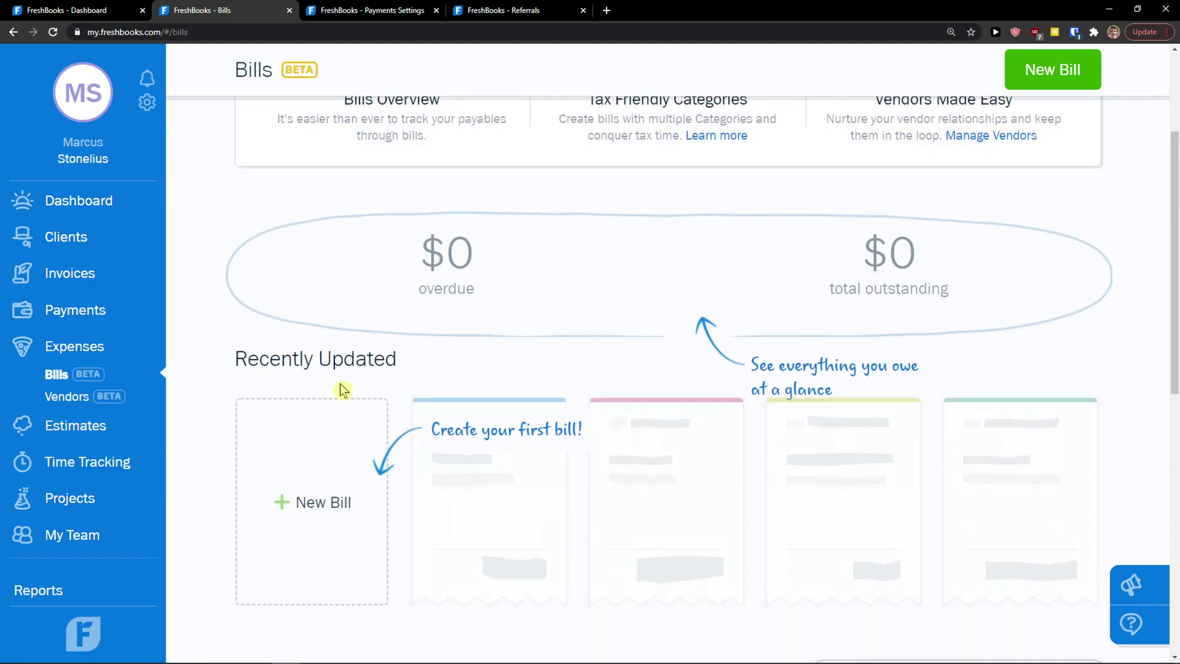
{"action": "left_click", "coordinate": [310, 454]}
- Create the new vendor 'Apple Vendor' for the bill
{"action": "left_click", "coordinate": [211, 249]}
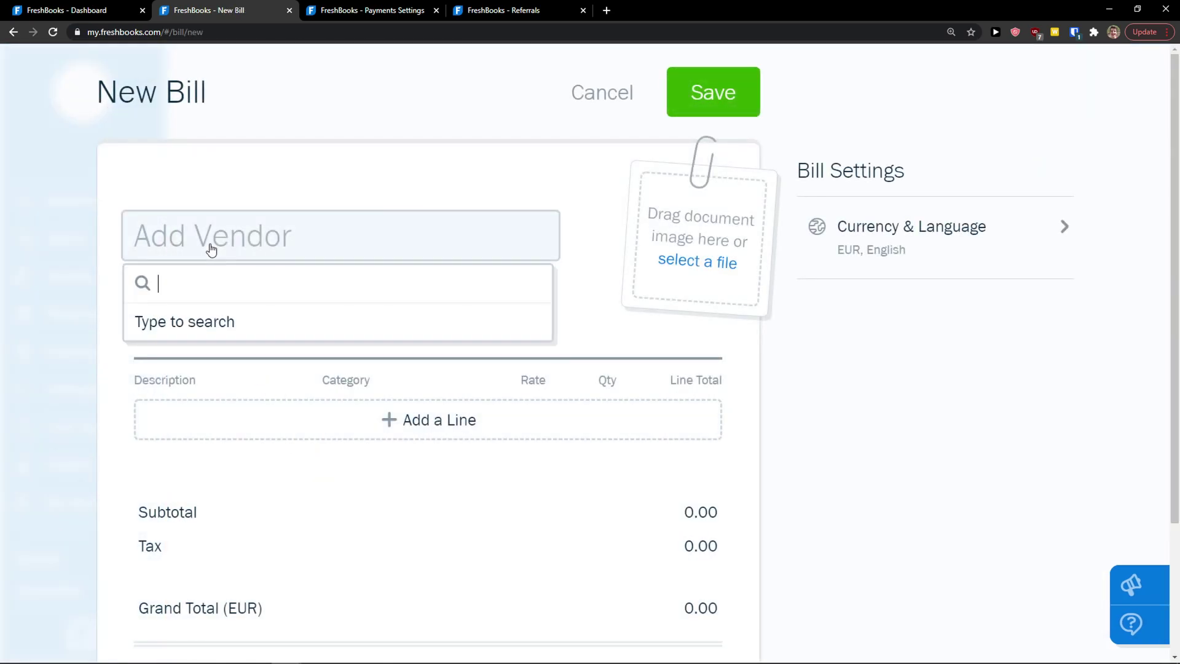
{"action": "type", "text": "app"}
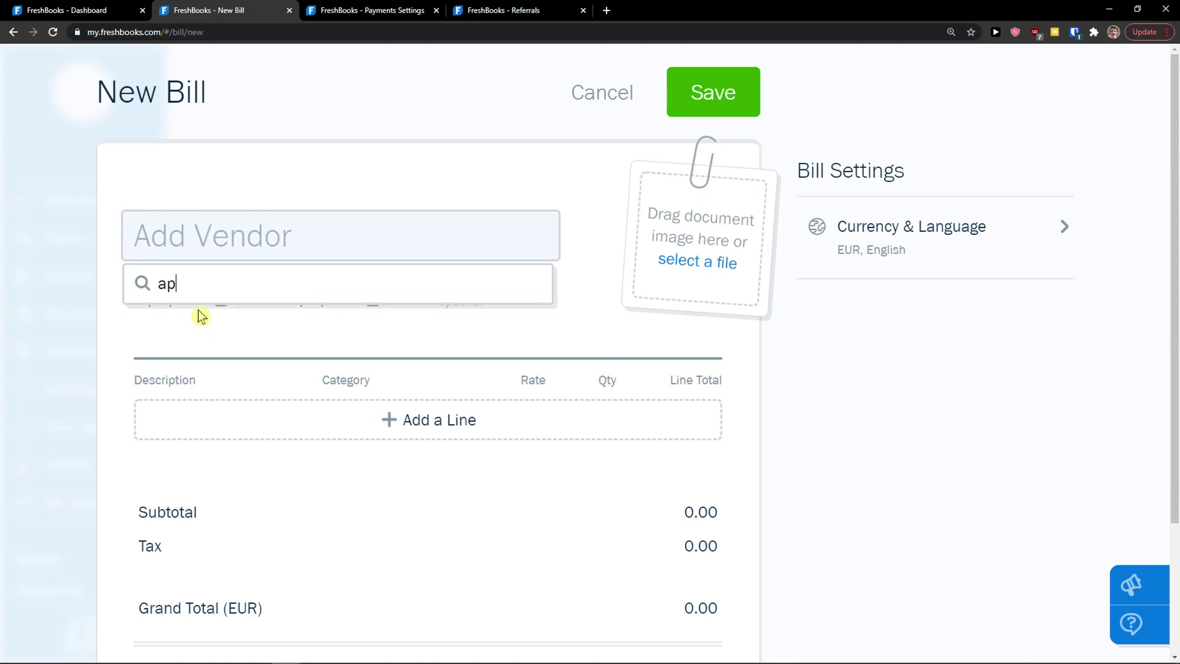
{"action": "key", "text": "BackSpace"}
{"action": "key", "text": "BackSpace"}
{"action": "type", "text": "Apple Vendor"}
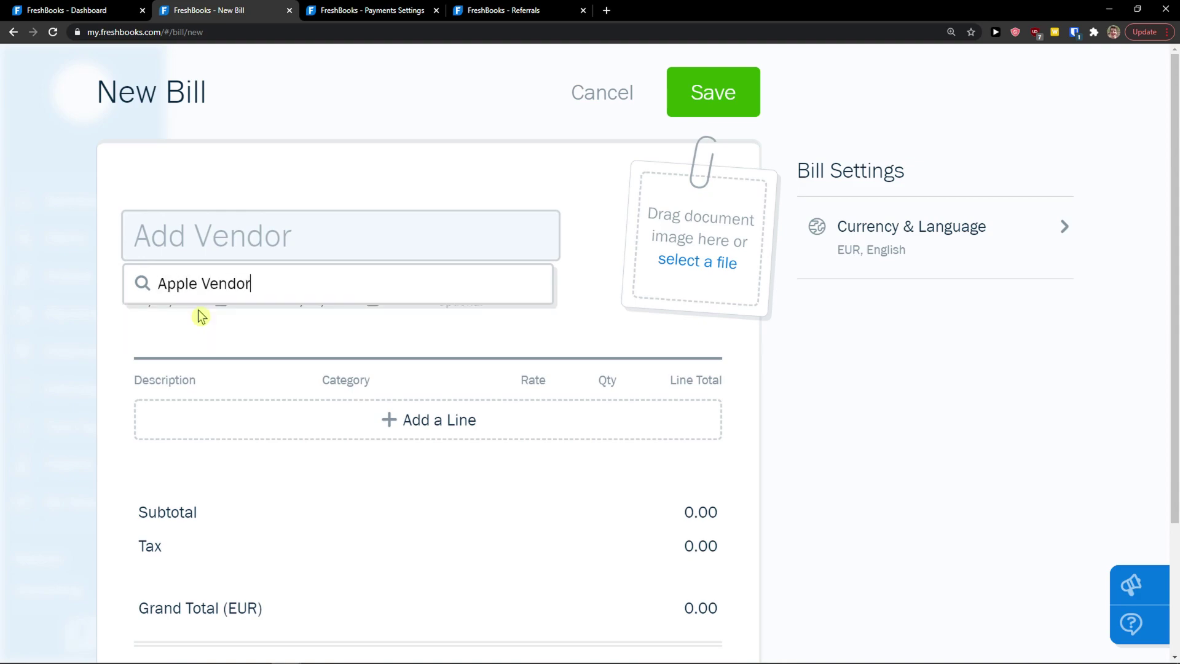
{"action": "left_click", "coordinate": [198, 317]}
{"action": "left_click", "coordinate": [195, 246]}
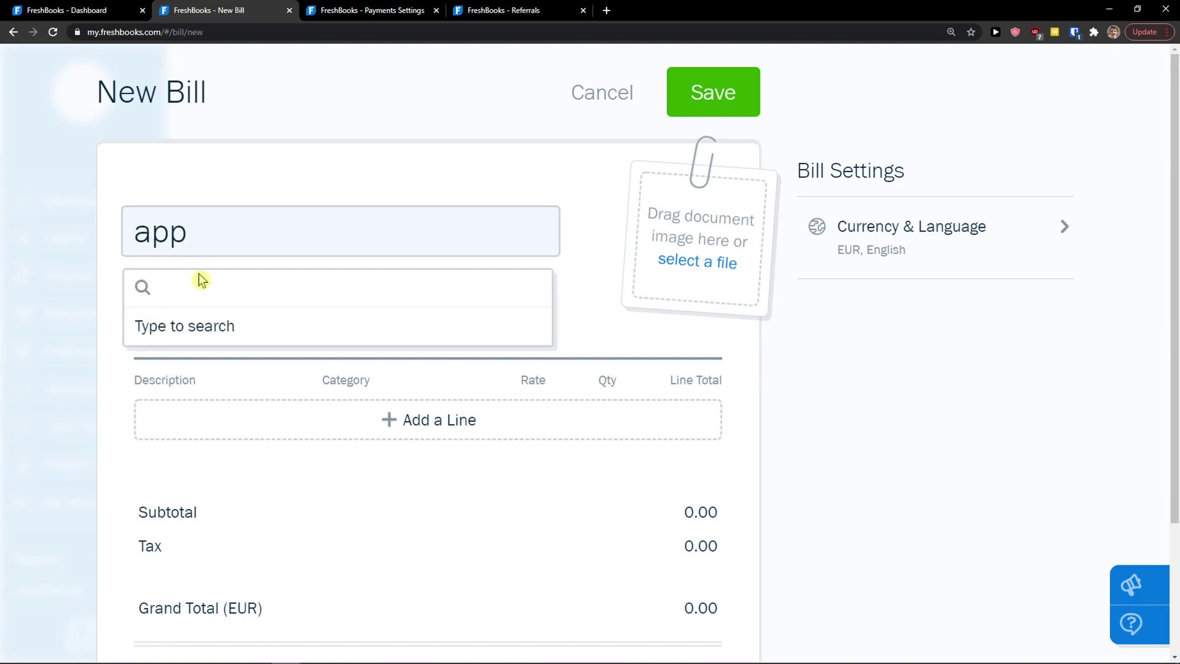
{"action": "type", "text": "Apple Vendor"}
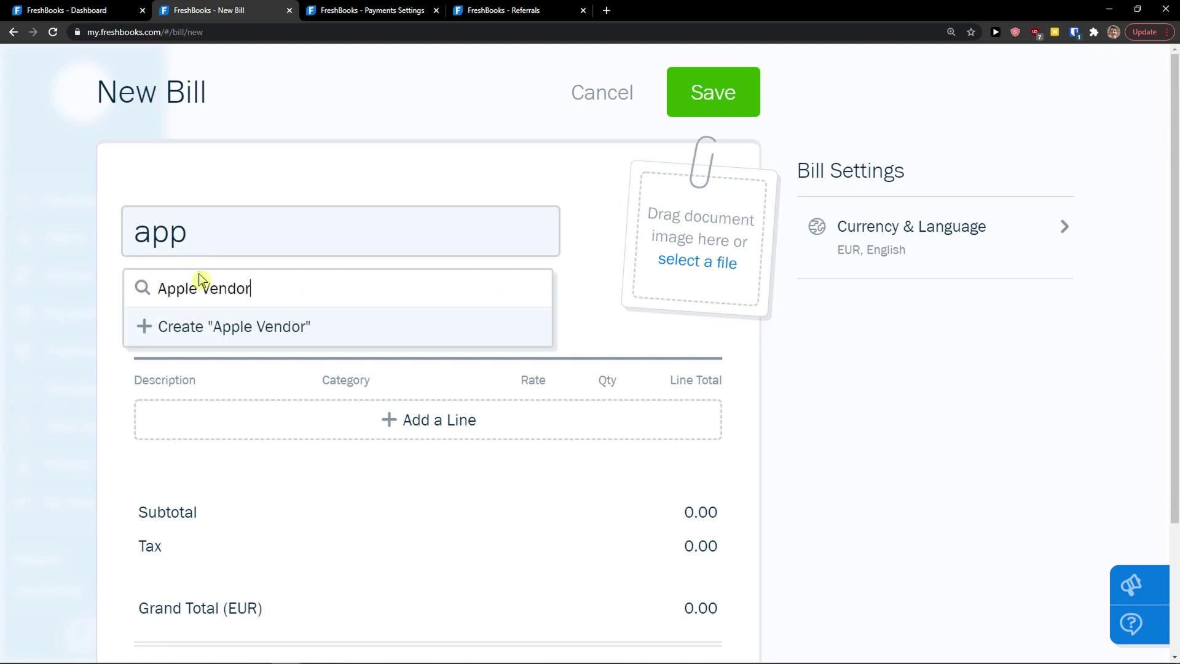
{"action": "left_click", "coordinate": [177, 320]}
{"action": "scroll", "coordinate": [172, 316], "scroll_direction": "down", "scroll_amount": 1}
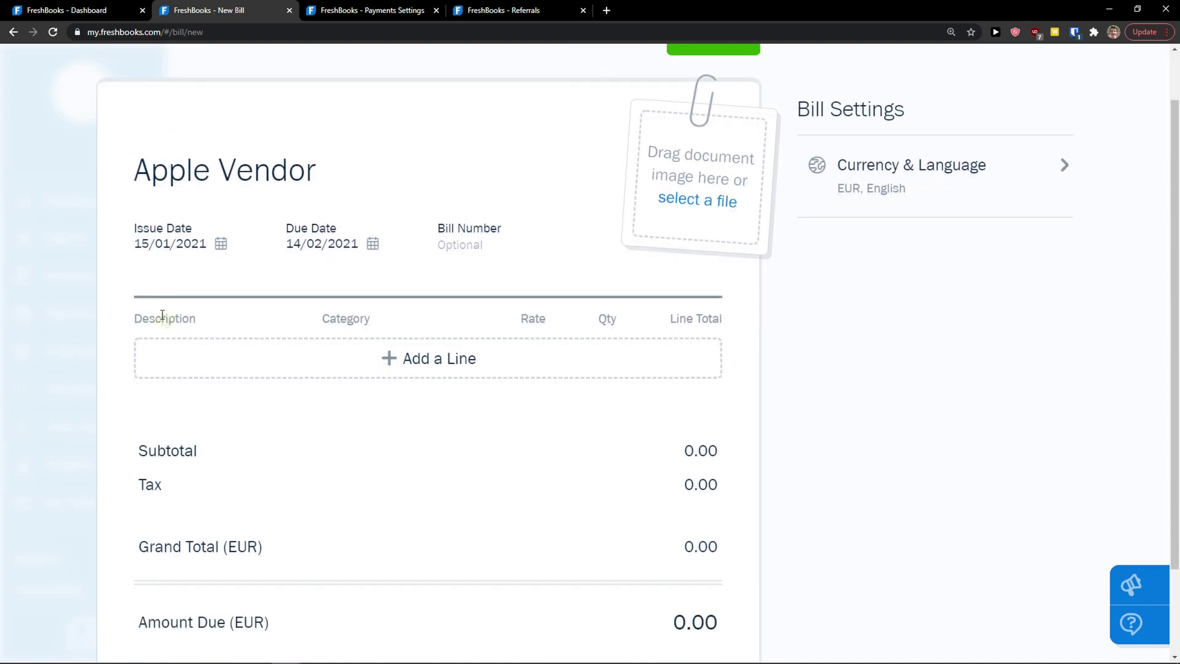
- Add a bill line described 'Bill' in the Advertising category
{"action": "left_click", "coordinate": [315, 355]}
{"action": "left_click", "coordinate": [194, 349]}
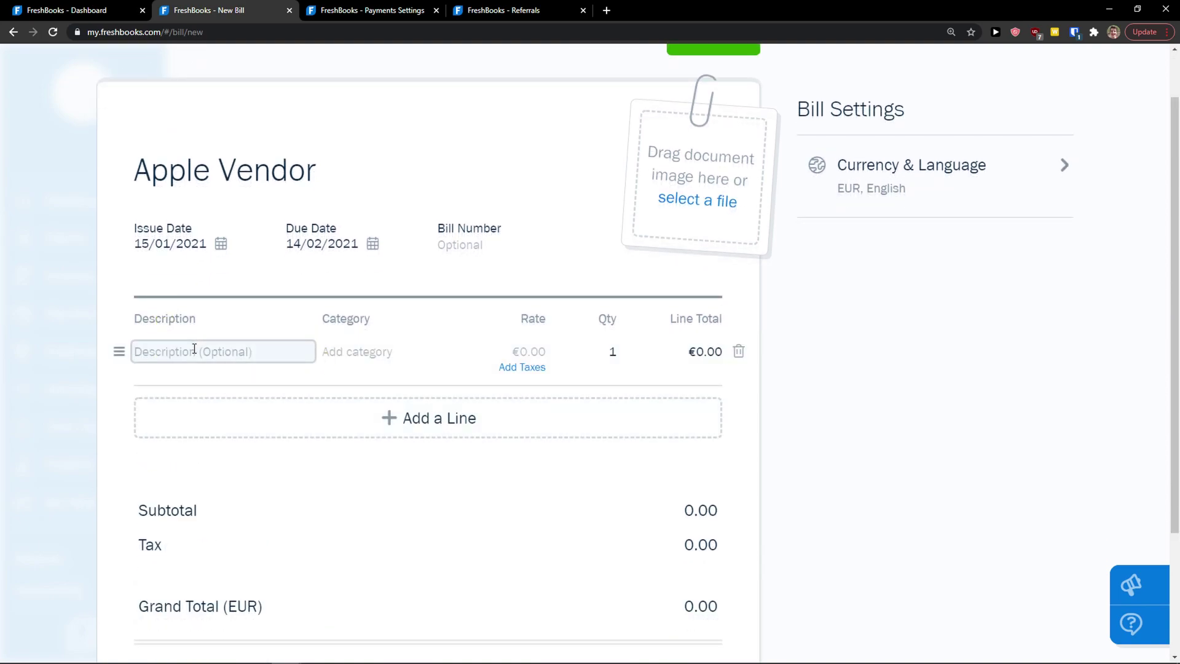
{"action": "type", "text": "D"}
{"action": "key", "text": "BackSpace"}
{"action": "type", "text": "Bill"}
{"action": "left_click", "coordinate": [335, 357]}
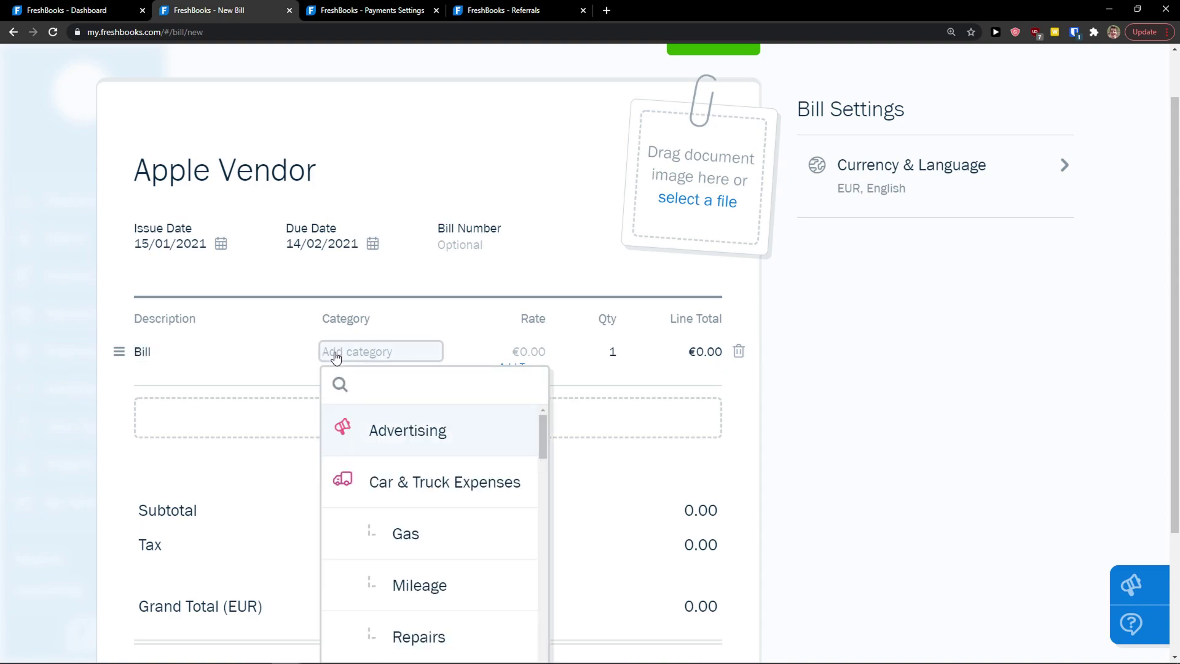
{"action": "left_click", "coordinate": [428, 437]}
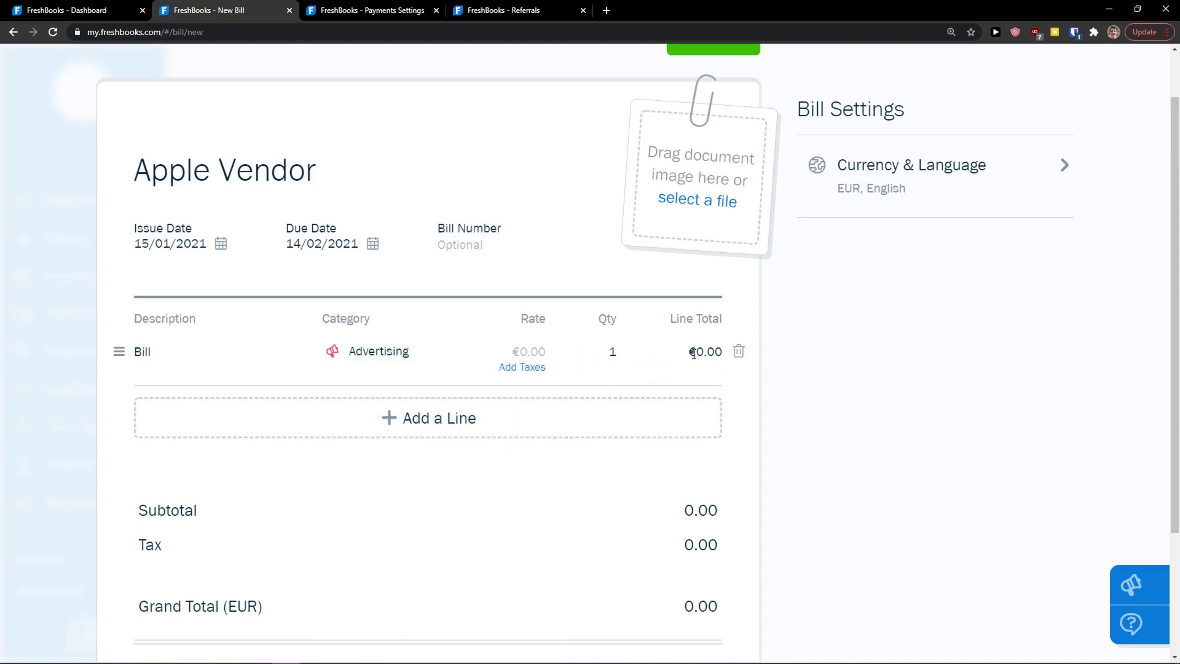
- Set the line's rate to 40 and save the bill
{"action": "left_click", "coordinate": [530, 352]}
{"action": "type", "text": "50"}
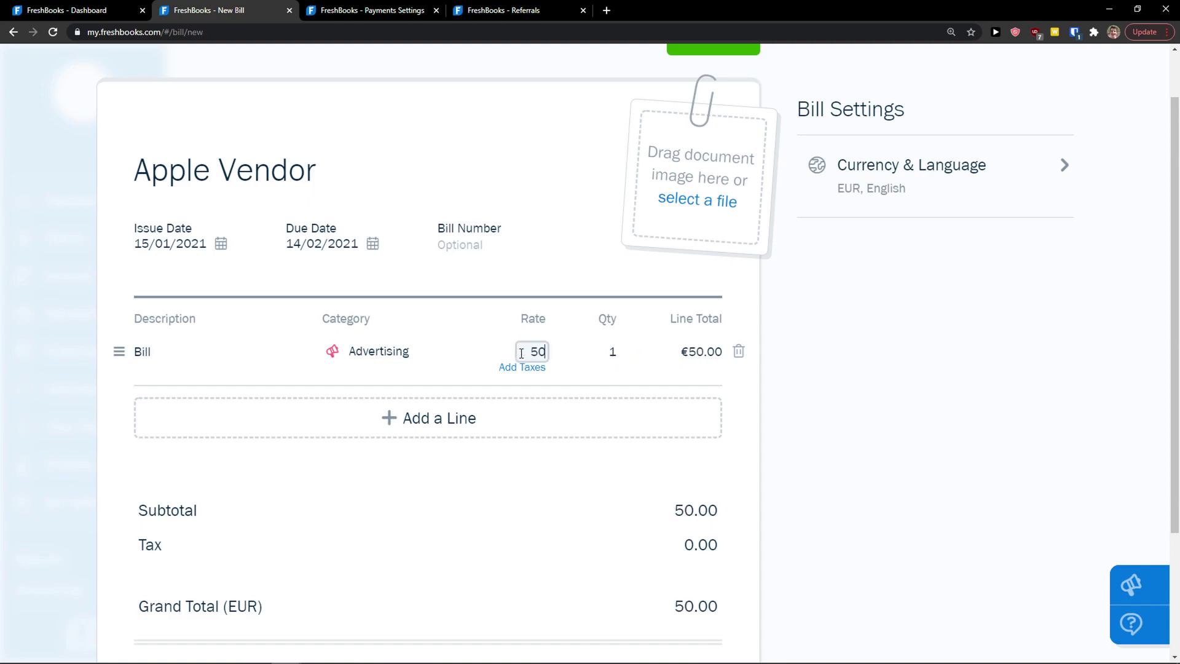
{"action": "scroll", "coordinate": [441, 413], "scroll_direction": "down", "scroll_amount": 2}
{"action": "double_click", "coordinate": [534, 229]}
{"action": "type", "text": "40"}
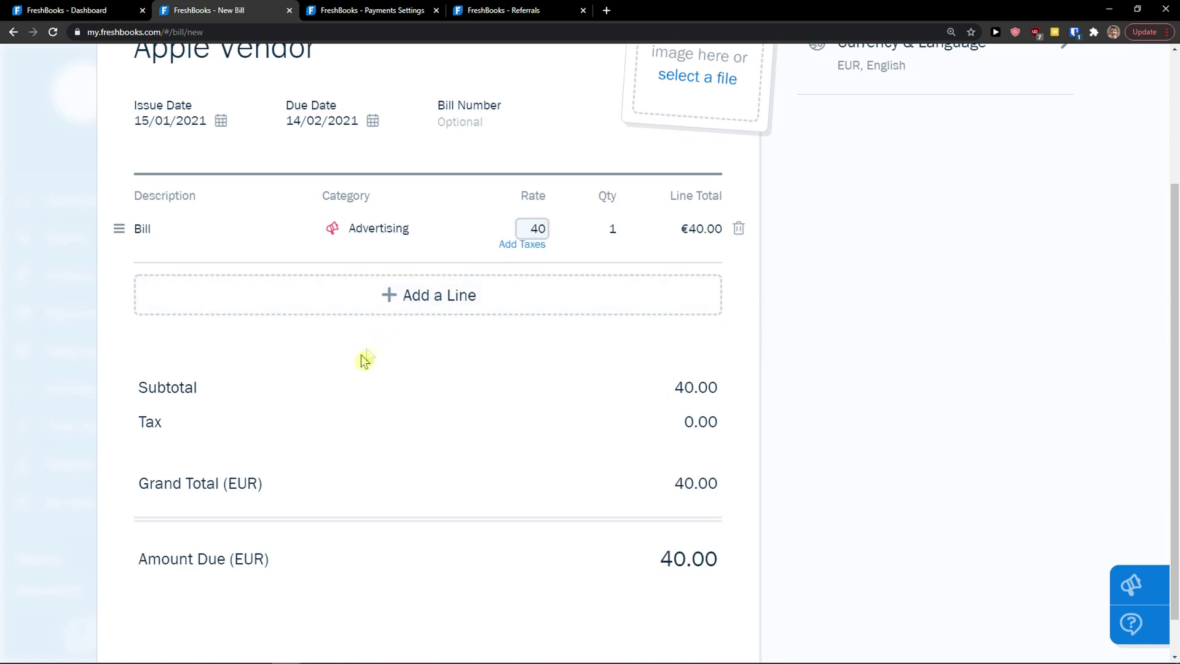
{"action": "scroll", "coordinate": [381, 356], "scroll_direction": "down", "scroll_amount": 1}
{"action": "left_click_drag", "start_coordinate": [683, 380], "coordinate": [642, 415]}
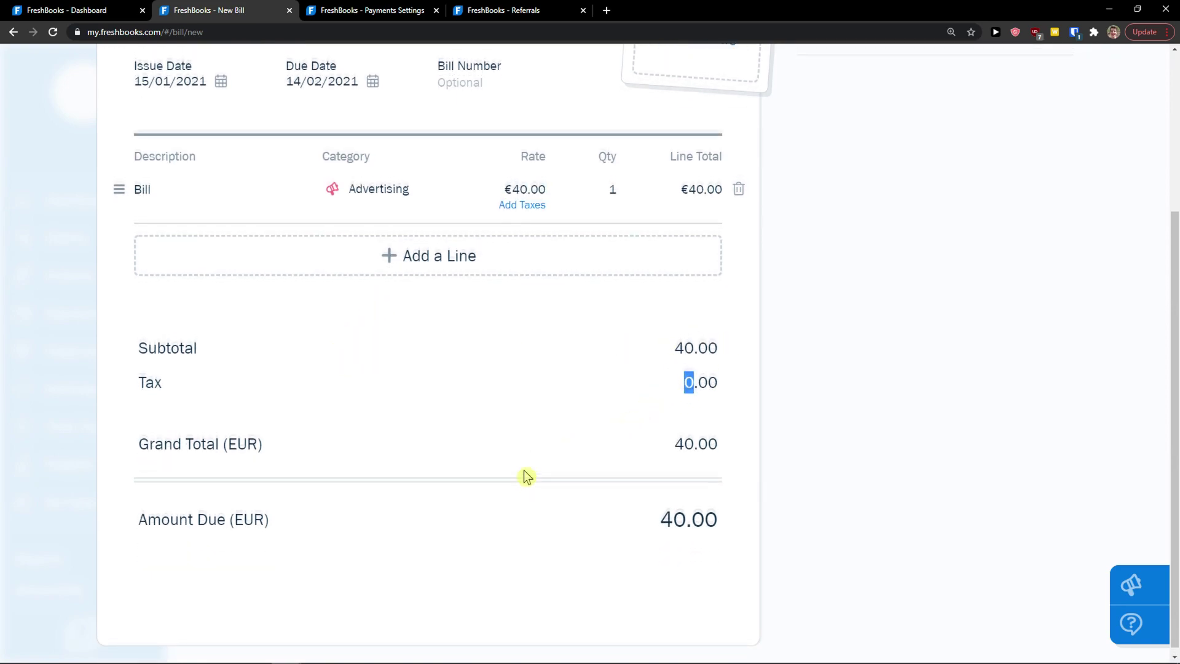
{"action": "scroll", "coordinate": [527, 473], "scroll_direction": "up", "scroll_amount": 4}
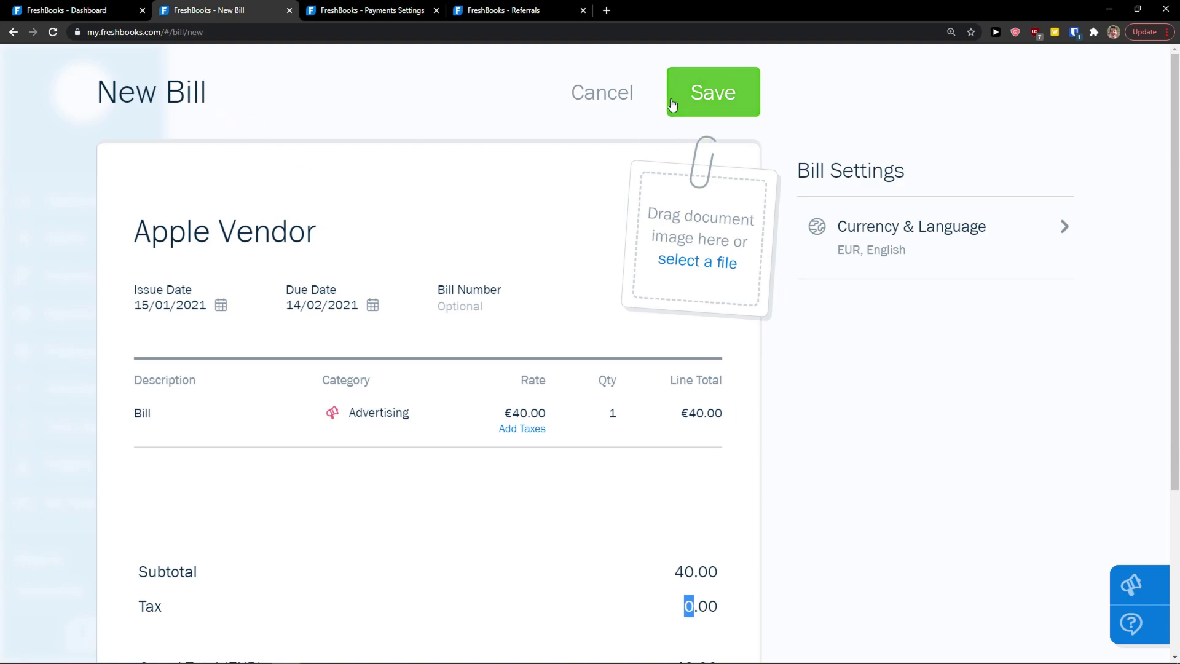
{"action": "left_click", "coordinate": [720, 103]}
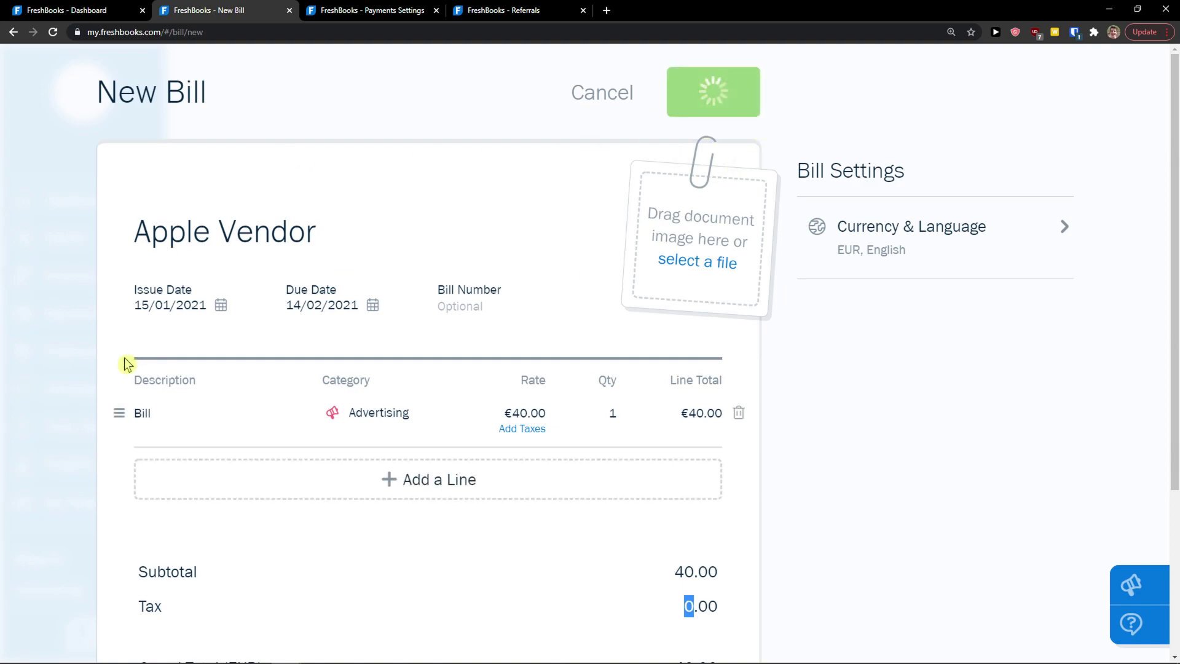
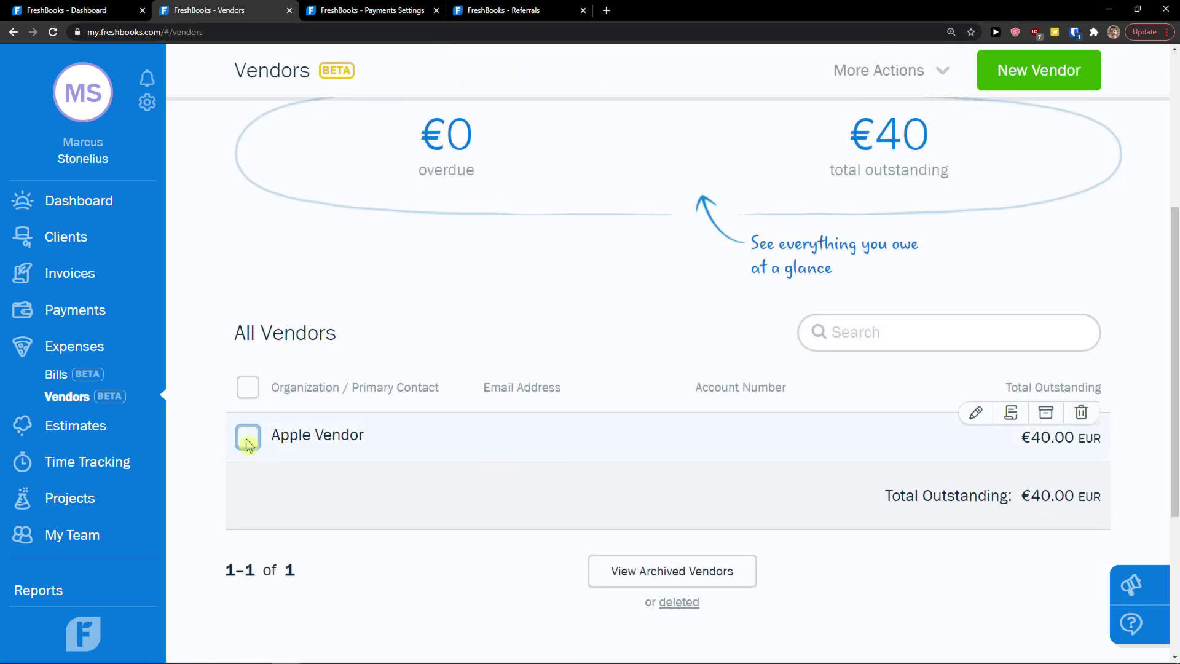
- Create a vendor with company name 'Vendor New', leaving the contact name fields blank, and save it
{"action": "scroll", "coordinate": [246, 441], "scroll_direction": "up", "scroll_amount": 5}
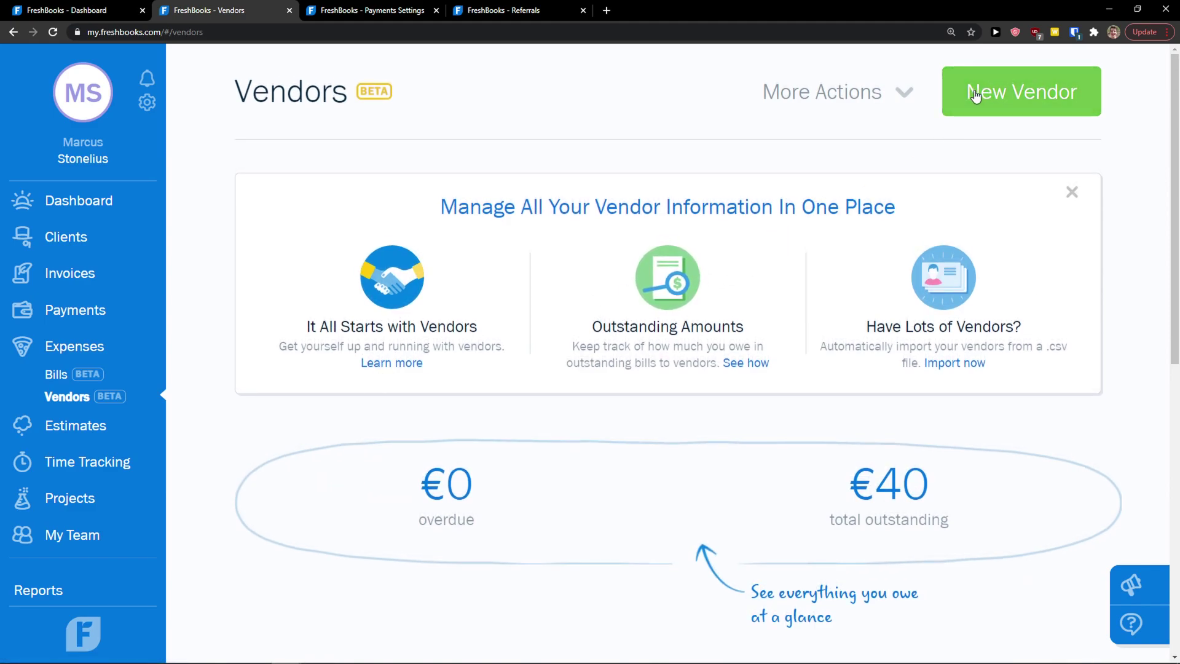
{"action": "left_click", "coordinate": [975, 95]}
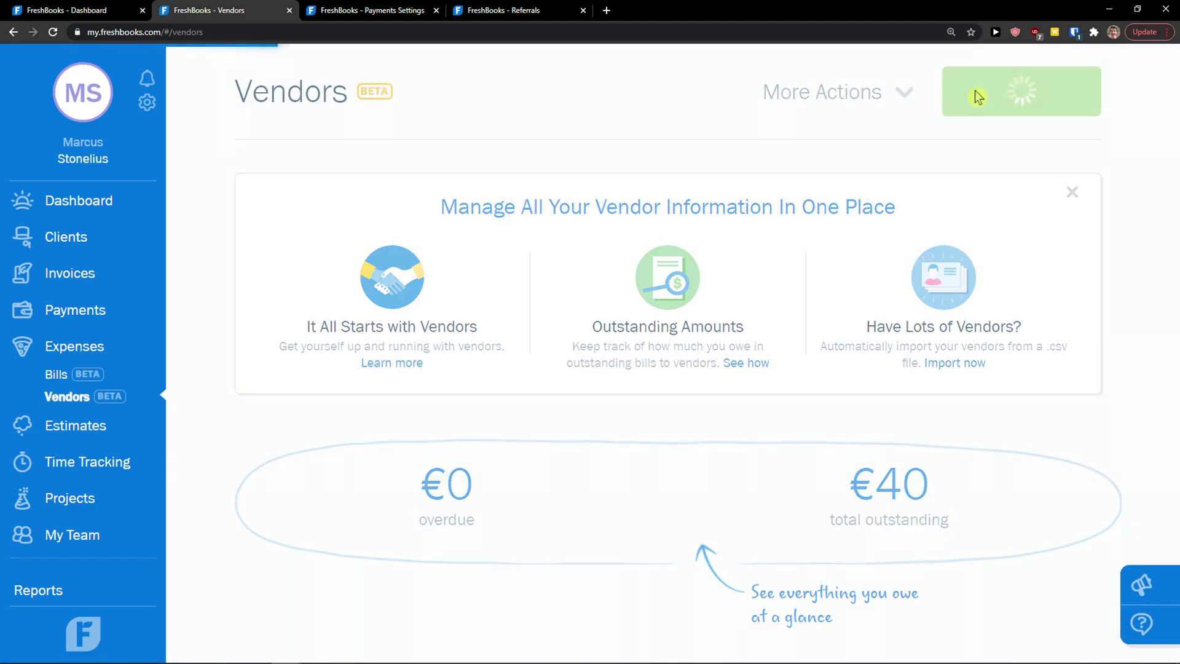
{"action": "left_click", "coordinate": [410, 196]}
{"action": "left_click", "coordinate": [420, 180]}
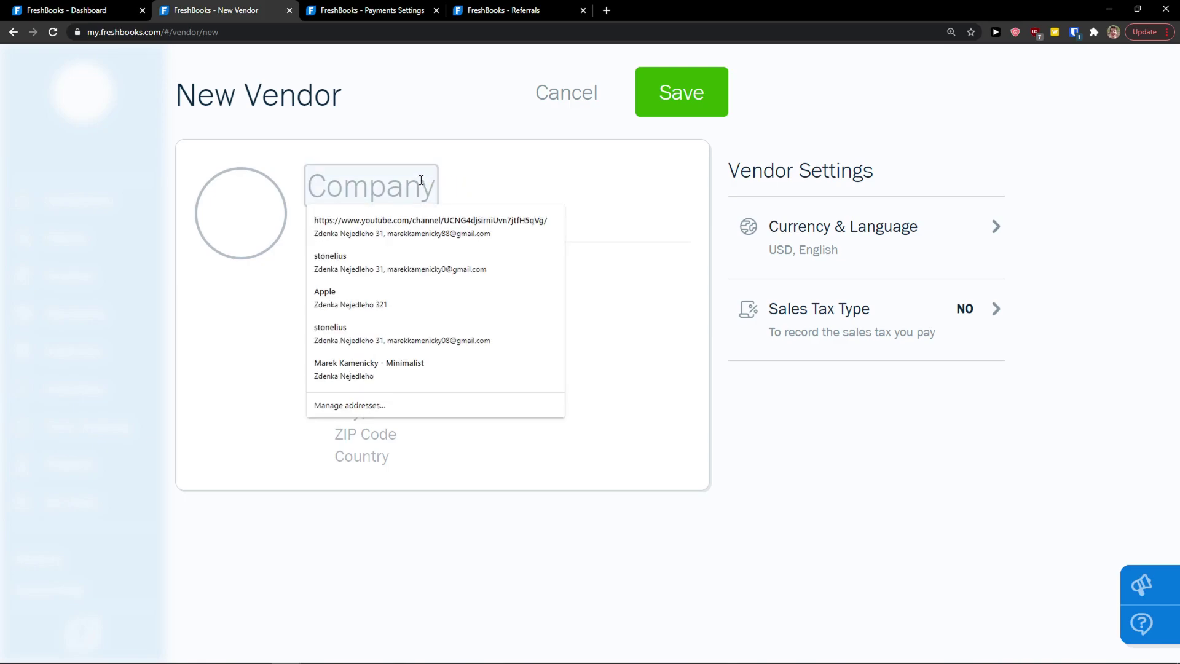
{"action": "type", "text": "Vendor New"}
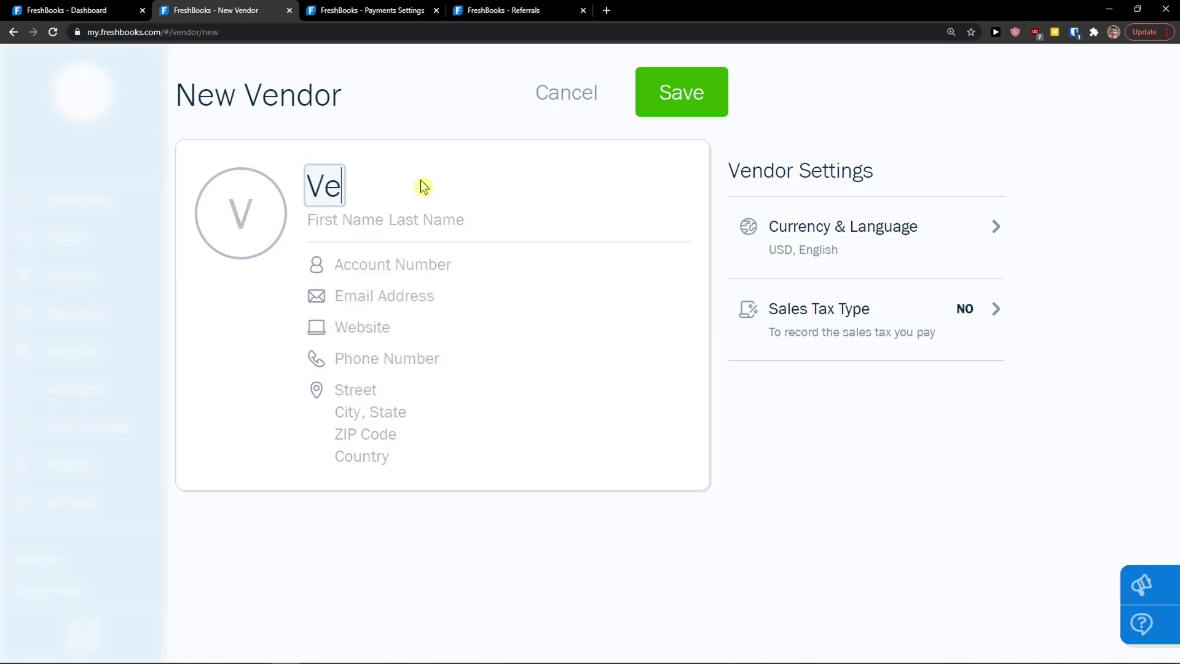
{"action": "key", "text": "Tab"}
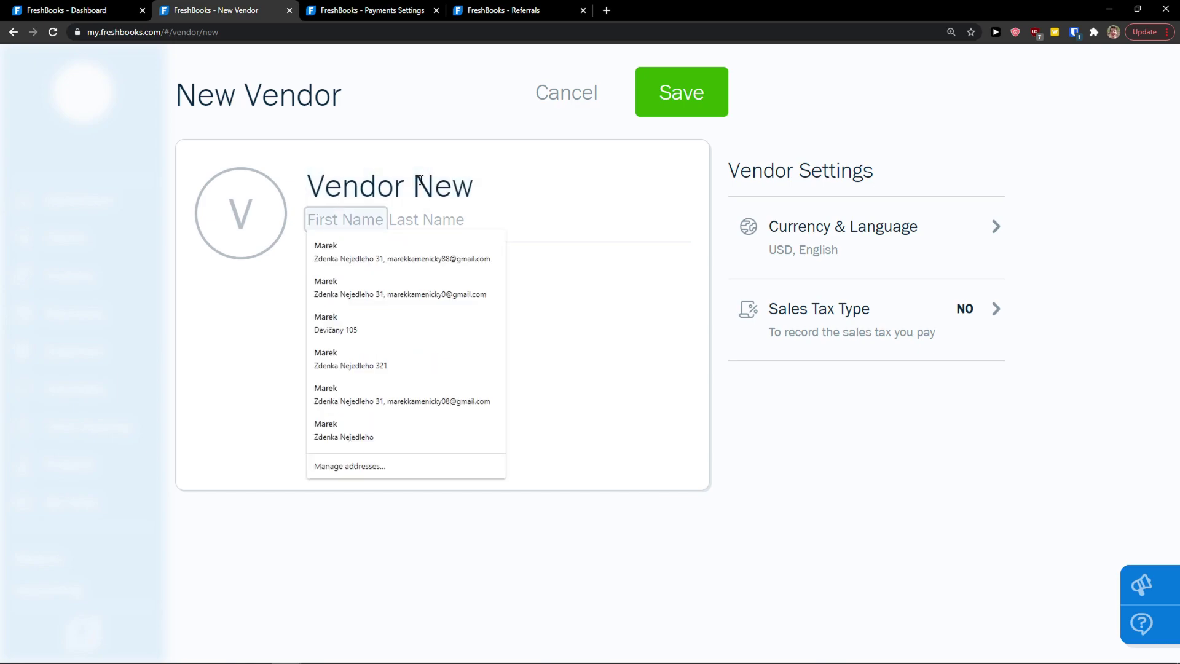
{"action": "key", "text": "Tab"}
{"action": "key", "text": "Tab"}
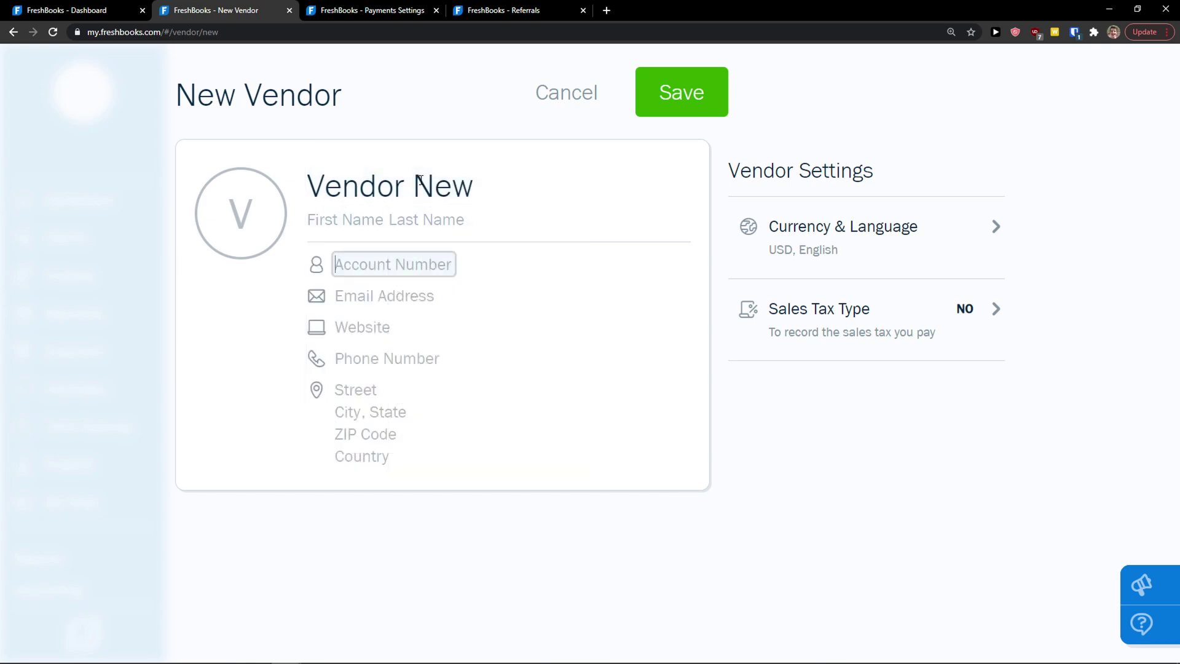
{"action": "left_click", "coordinate": [682, 105]}
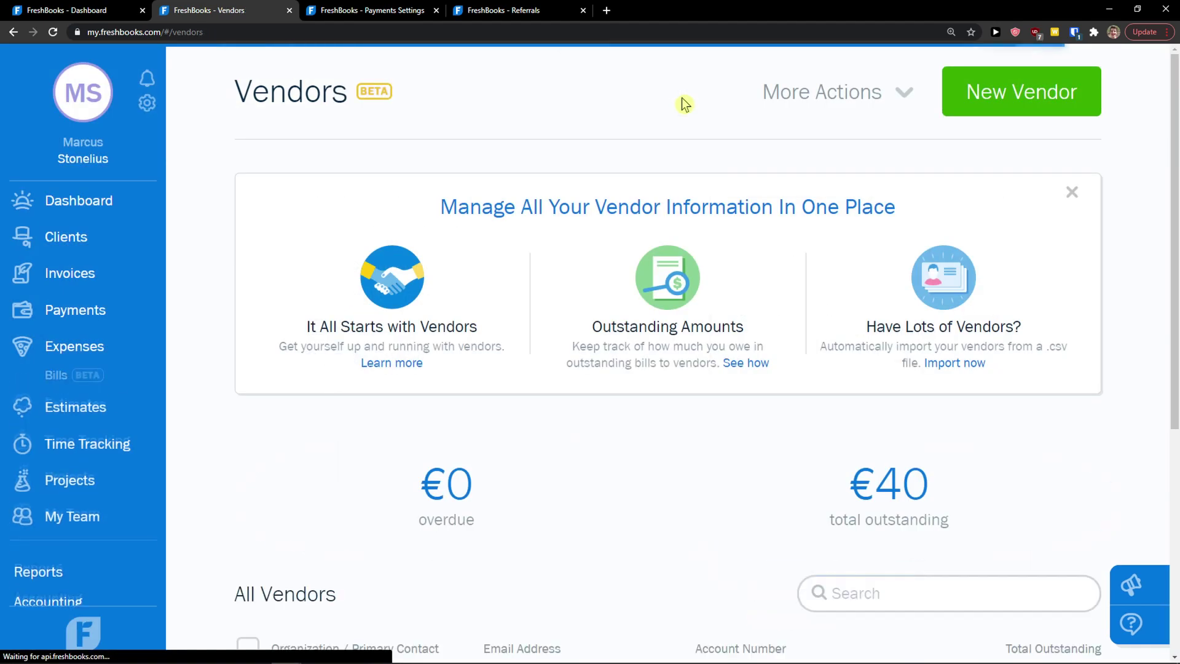
- Scroll through the Bills list, then start a blank New Expense from the Expenses page
{"action": "scroll", "coordinate": [537, 316], "scroll_direction": "down", "scroll_amount": 5}
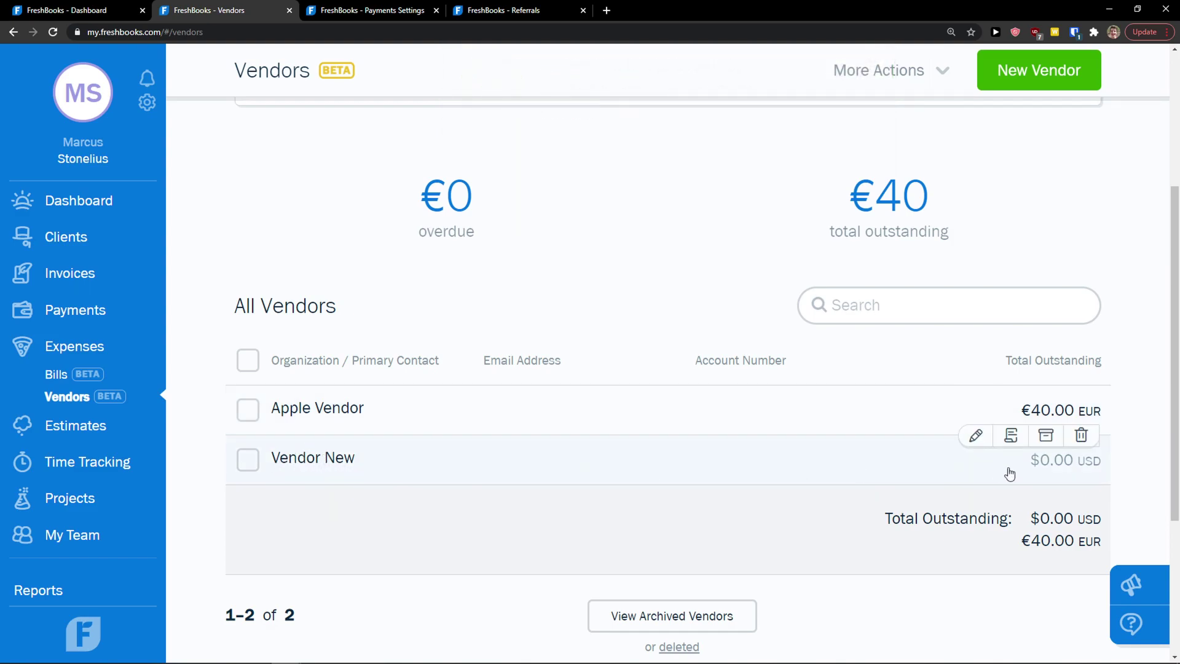
{"action": "left_click", "coordinate": [61, 376]}
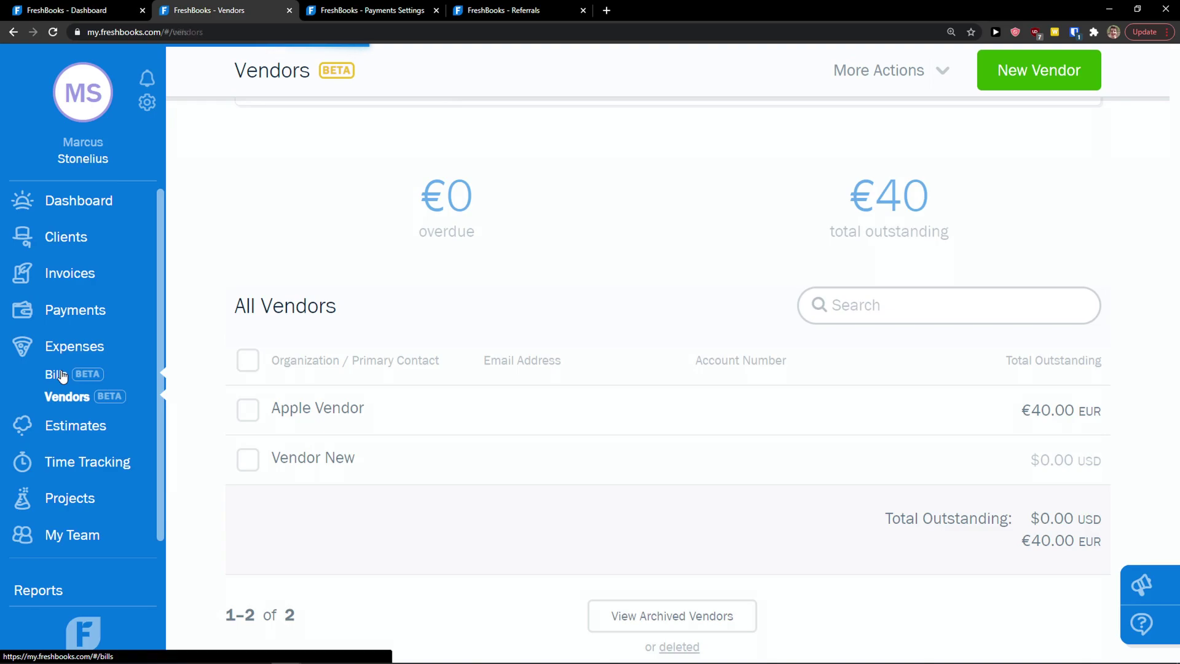
{"action": "scroll", "coordinate": [394, 396], "scroll_direction": "down", "scroll_amount": 5}
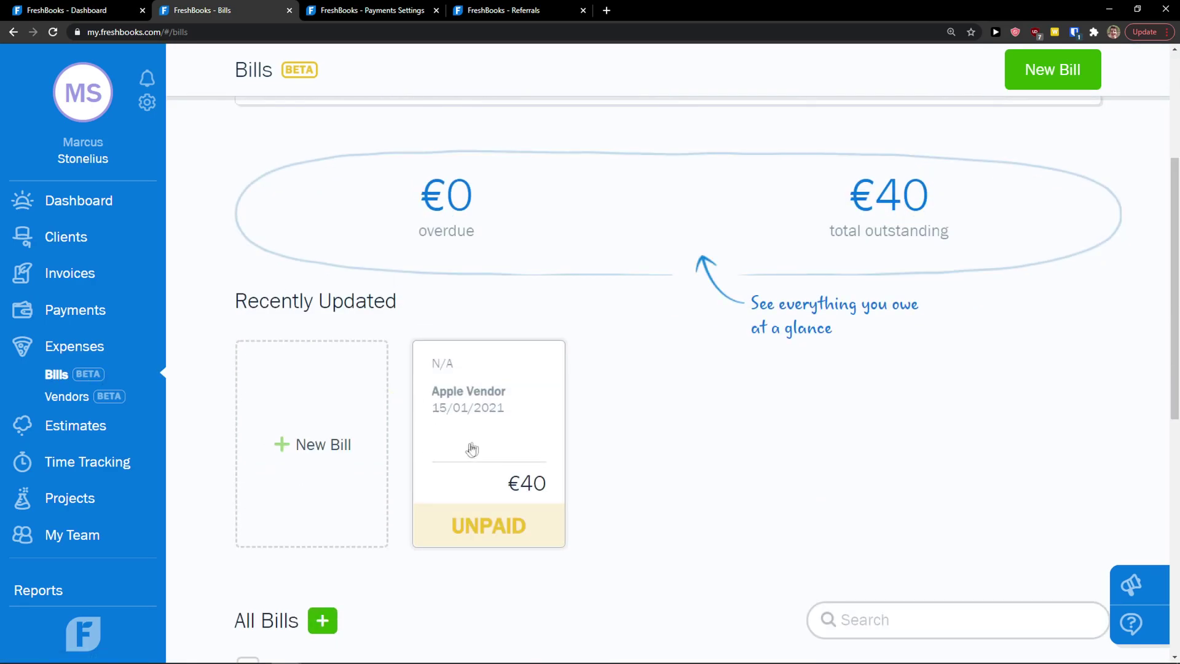
{"action": "scroll", "coordinate": [468, 453], "scroll_direction": "down", "scroll_amount": 1}
{"action": "scroll", "coordinate": [465, 442], "scroll_direction": "up", "scroll_amount": 1}
{"action": "scroll", "coordinate": [448, 460], "scroll_direction": "up", "scroll_amount": 3}
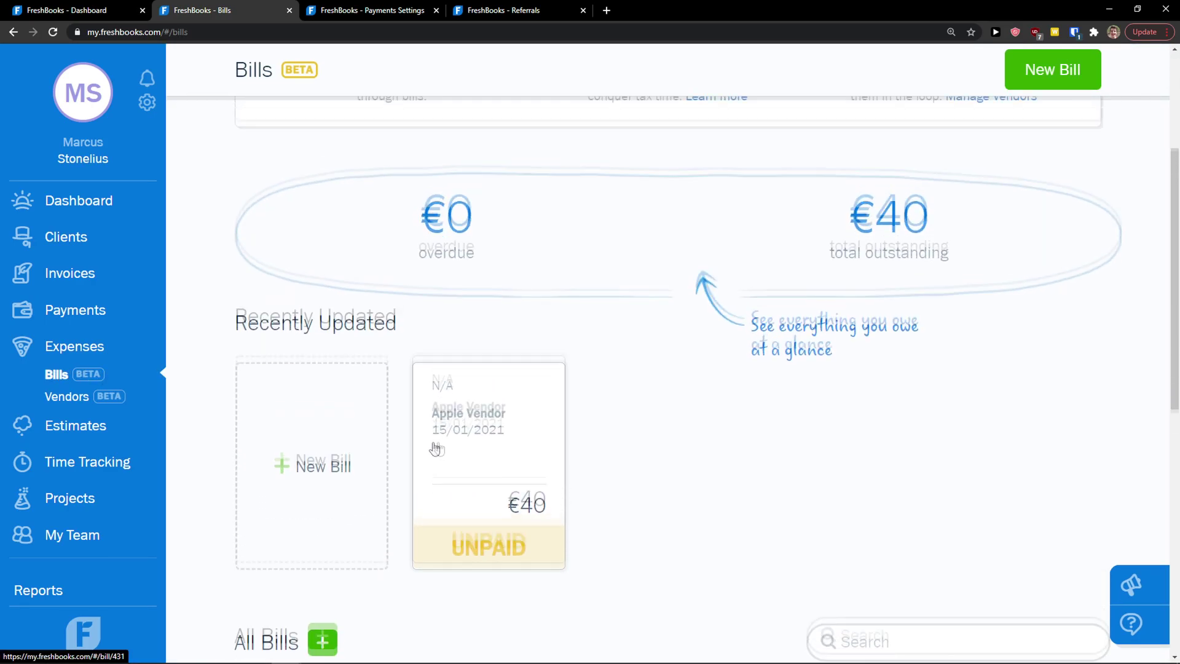
{"action": "left_click", "coordinate": [86, 349]}
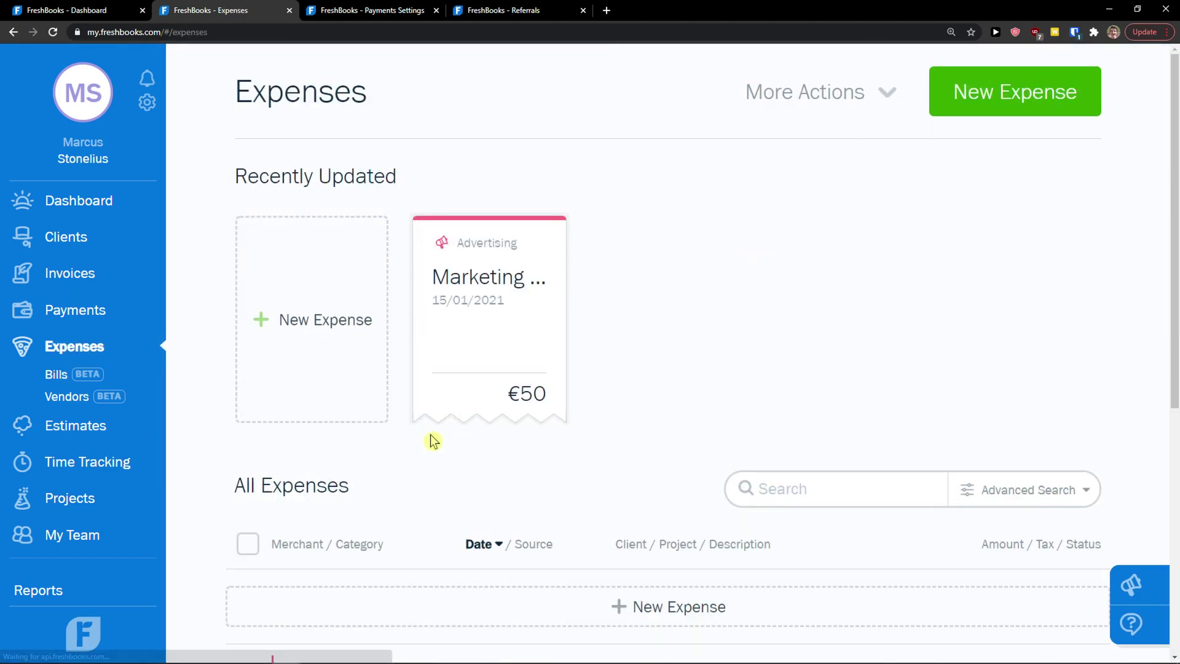
{"action": "left_click", "coordinate": [320, 323]}
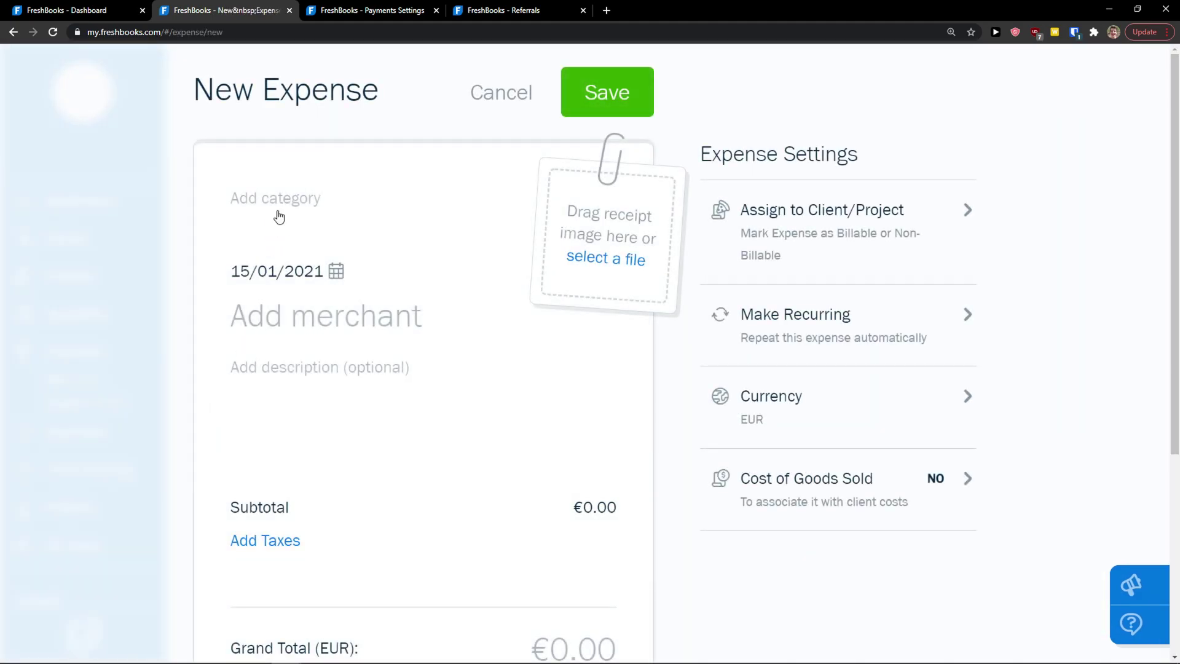
- Set the expense category to Education and Training
{"action": "left_click", "coordinate": [285, 211]}
{"action": "scroll", "coordinate": [390, 411], "scroll_direction": "down", "scroll_amount": 4}
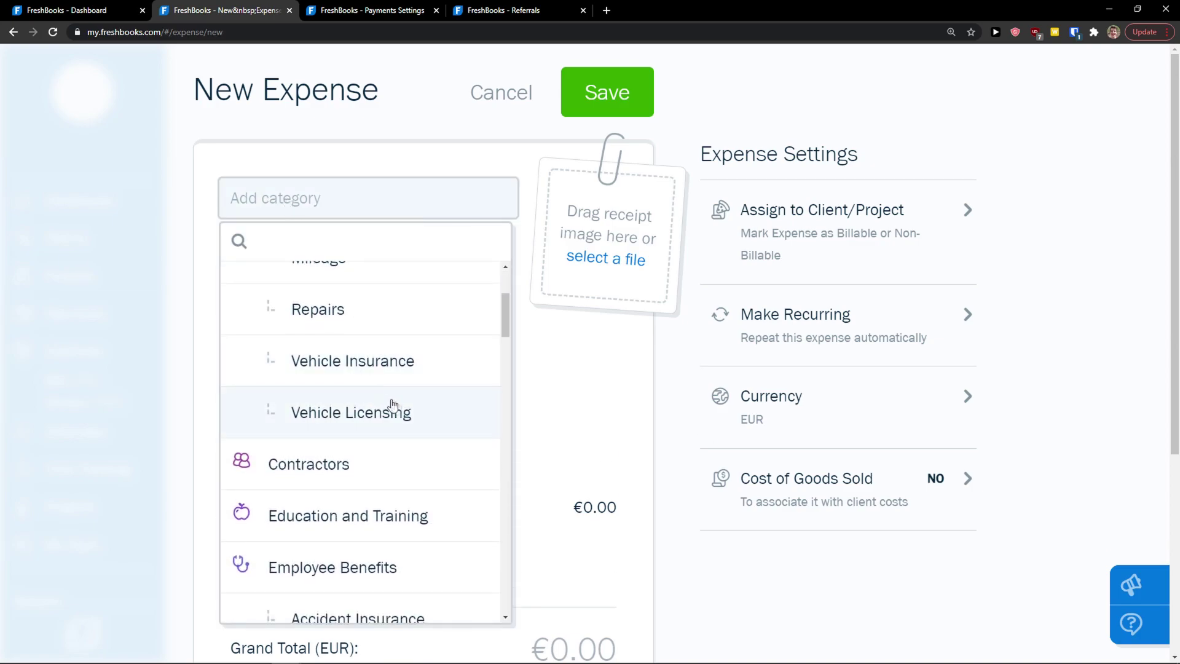
{"action": "scroll", "coordinate": [405, 387], "scroll_direction": "down", "scroll_amount": 2}
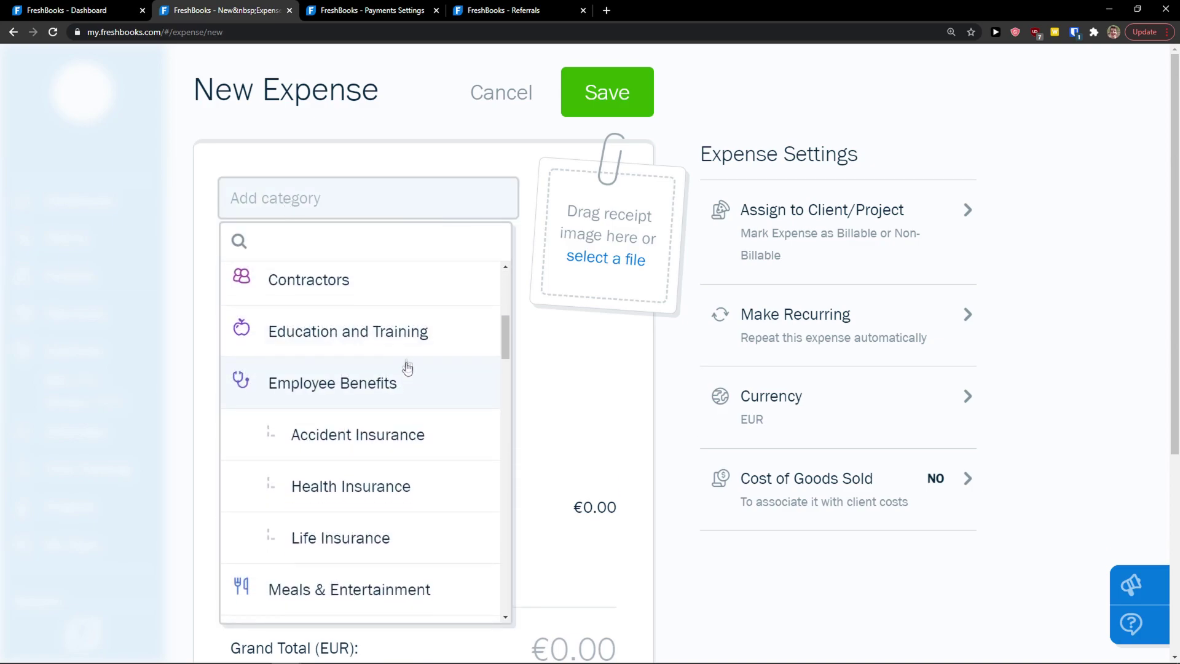
{"action": "left_click", "coordinate": [407, 335]}
- Choose Marketing Company as the expense merchant
{"action": "left_click", "coordinate": [301, 318]}
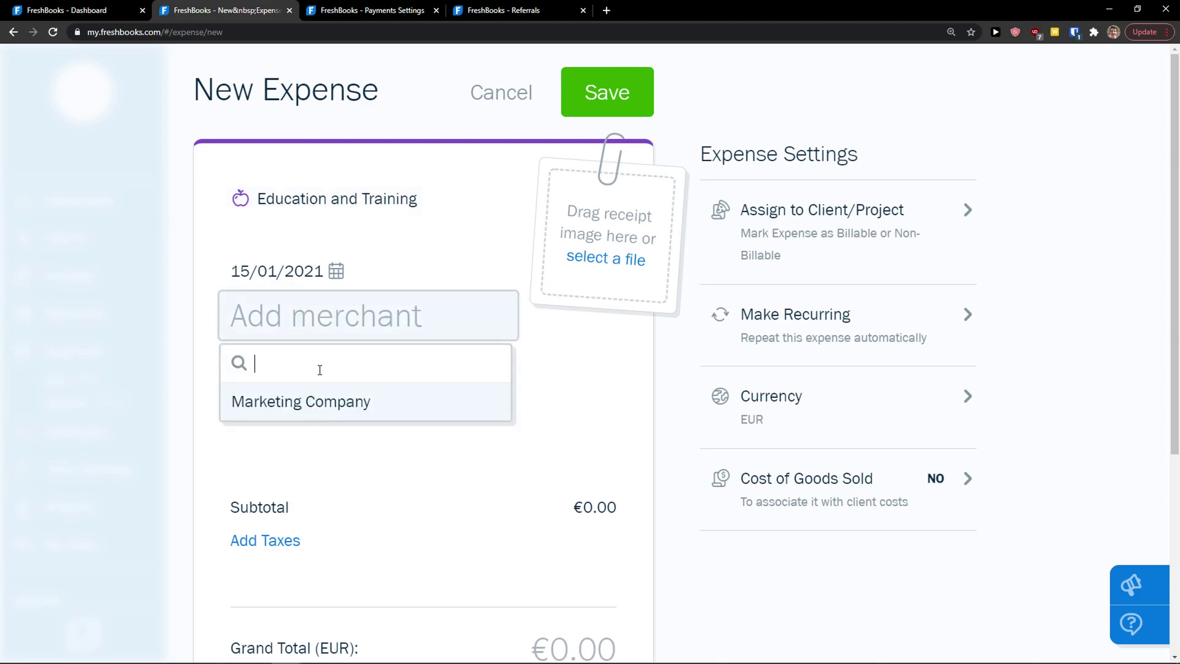
{"action": "type", "text": "new"}
{"action": "key", "text": "BackSpace"}
{"action": "key", "text": "BackSpace"}
{"action": "key", "text": "BackSpace"}
{"action": "left_click", "coordinate": [297, 403]}
{"action": "left_click", "coordinate": [261, 325]}
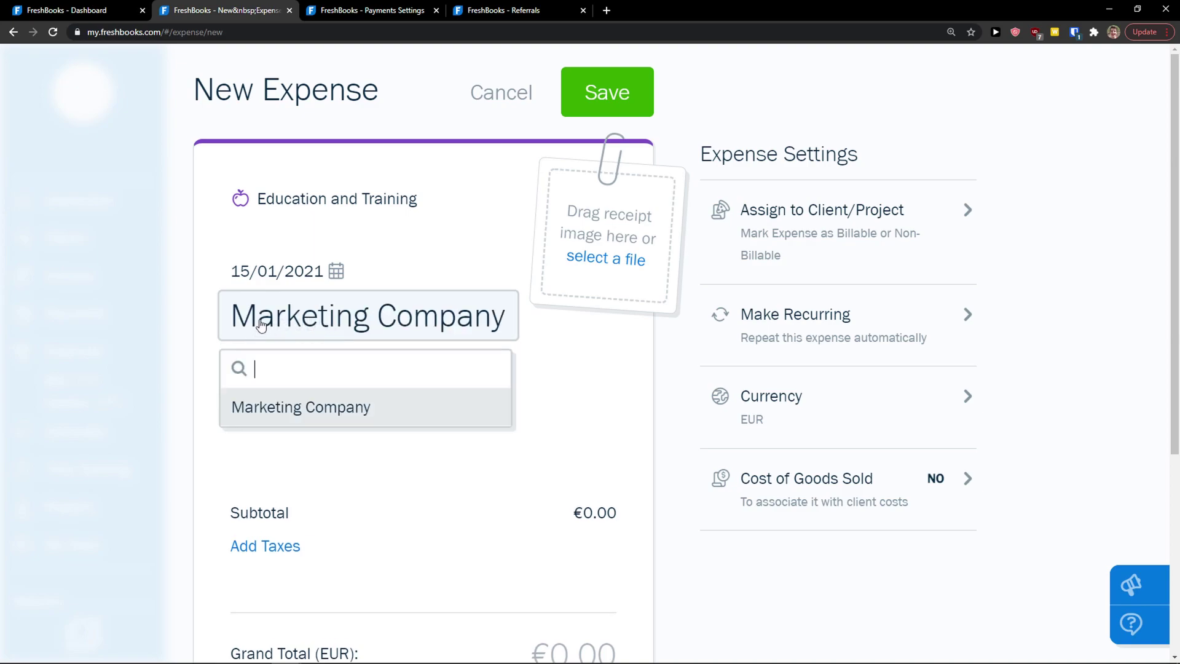
{"action": "type", "text": "re"}
{"action": "key", "text": "BackSpace"}
{"action": "key", "text": "BackSpace"}
{"action": "left_click", "coordinate": [560, 452]}
- Set the expense grand total to €100.00
{"action": "scroll", "coordinate": [271, 415], "scroll_direction": "down", "scroll_amount": 1}
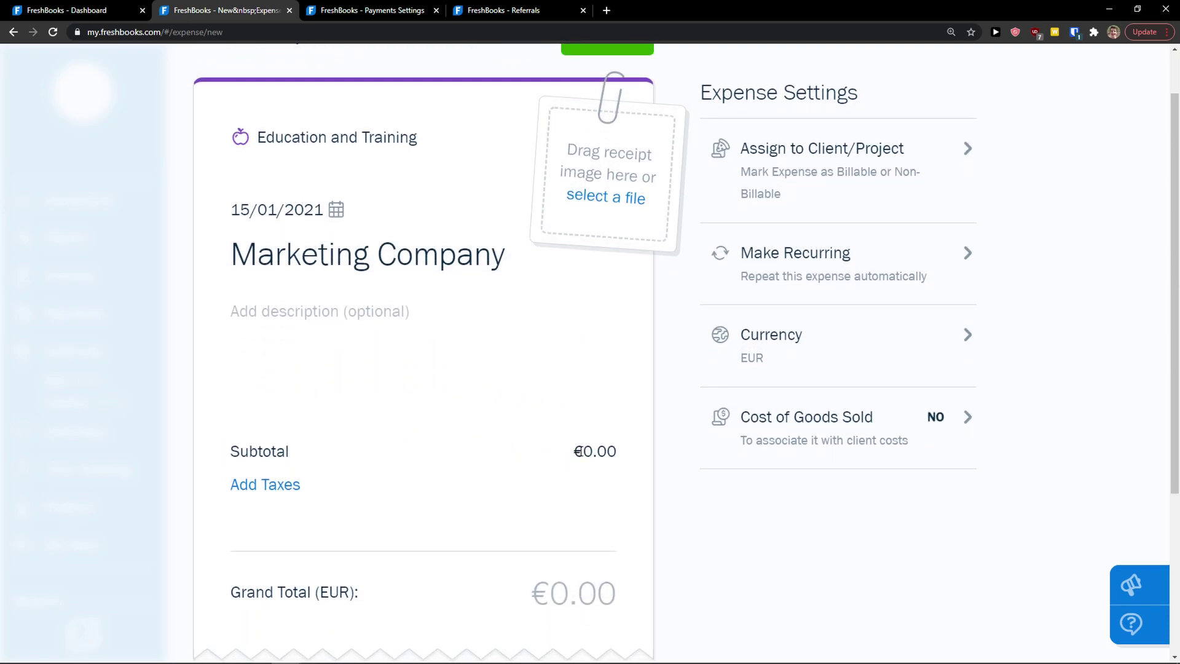
{"action": "scroll", "coordinate": [556, 480], "scroll_direction": "down", "scroll_amount": 1}
{"action": "left_click", "coordinate": [588, 391]}
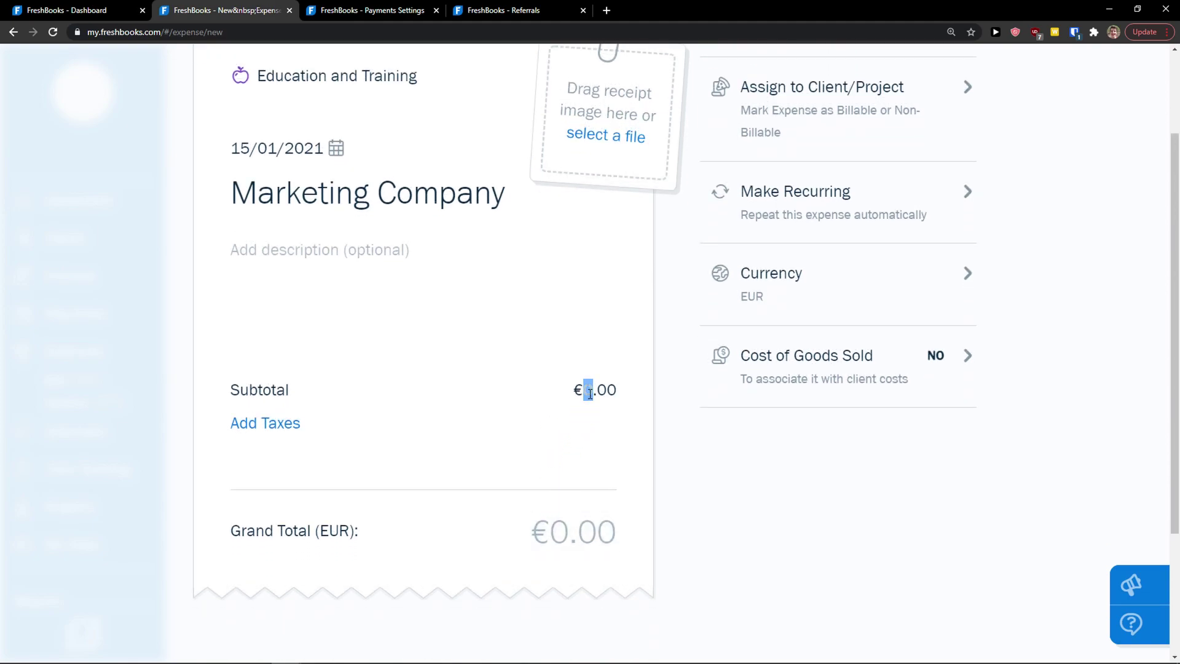
{"action": "scroll", "coordinate": [589, 394], "scroll_direction": "up", "scroll_amount": 2}
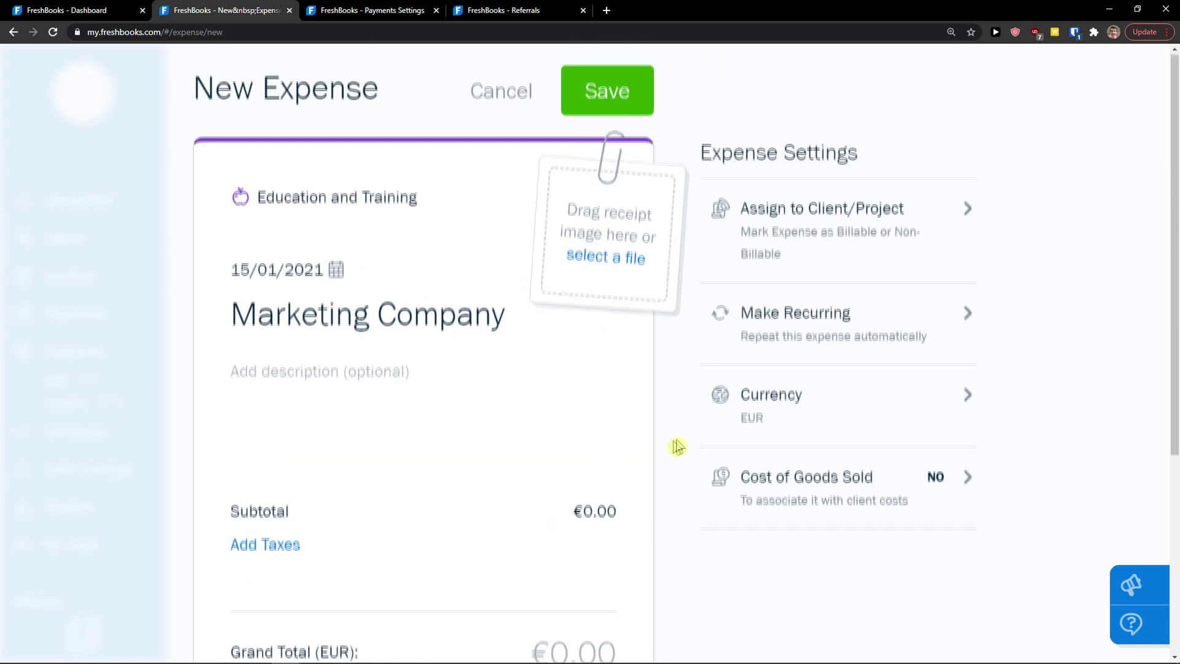
{"action": "scroll", "coordinate": [583, 576], "scroll_direction": "down", "scroll_amount": 1}
{"action": "left_click", "coordinate": [583, 576]}
{"action": "type", "text": "50"}
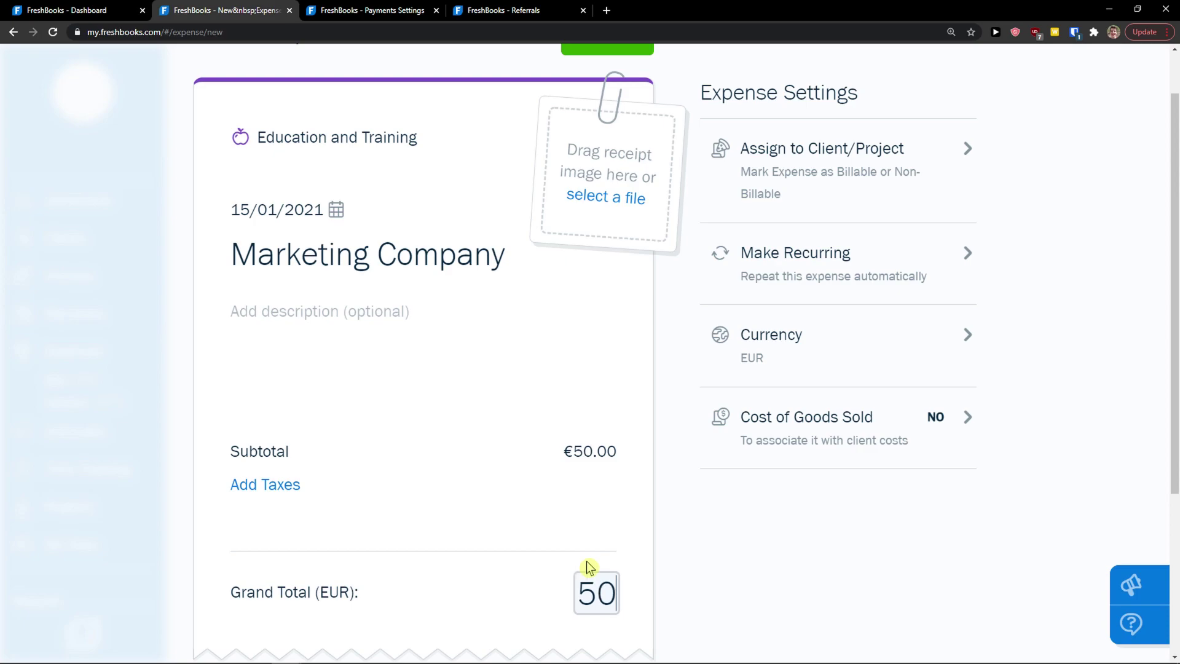
{"action": "key", "text": "BackSpace"}
{"action": "key", "text": "BackSpace"}
{"action": "type", "text": "100"}
{"action": "left_click", "coordinate": [1129, 318]}
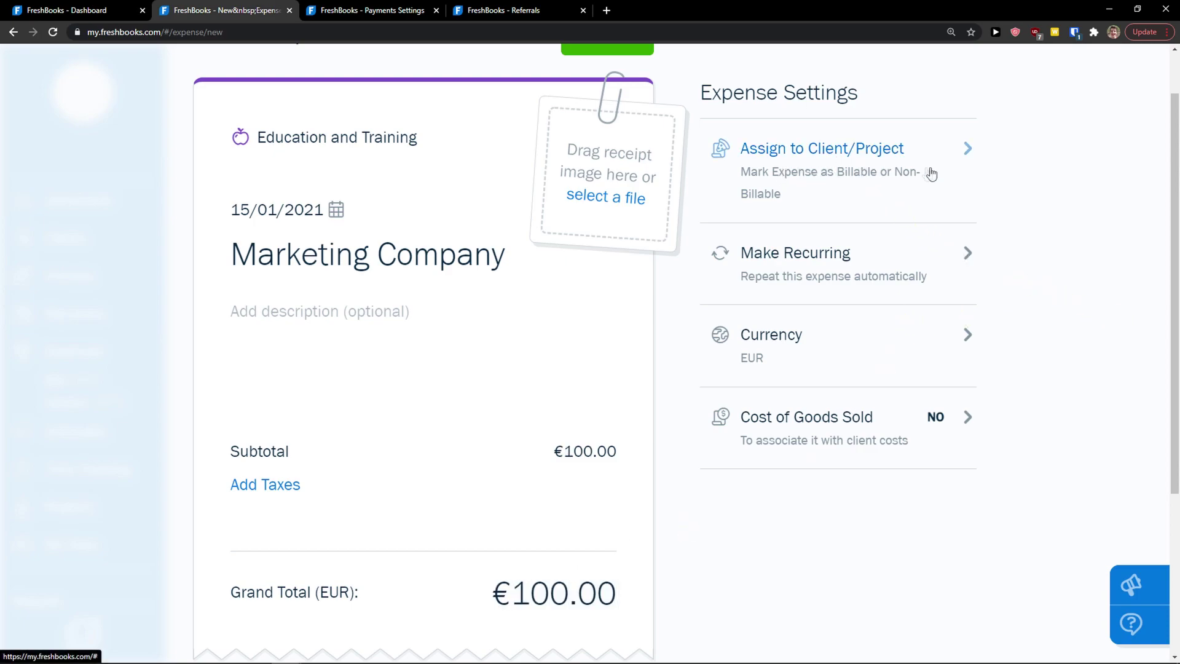
- Check the client/project assignment options but leave the expense unassigned
{"action": "left_click", "coordinate": [949, 173]}
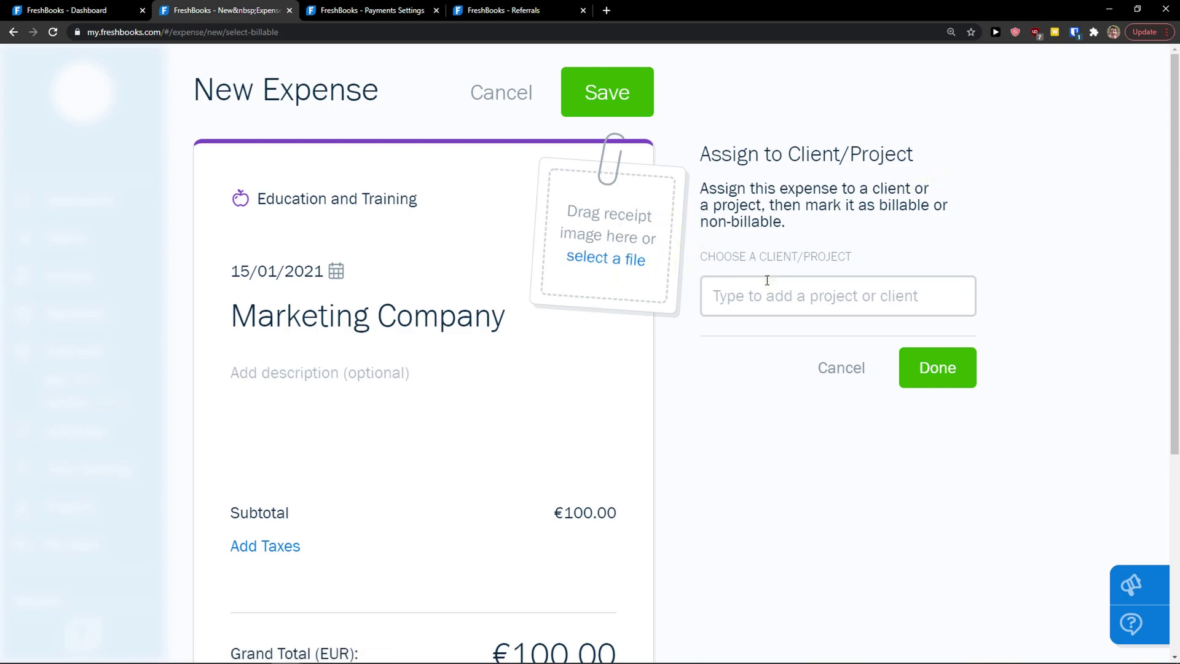
{"action": "scroll", "coordinate": [776, 315], "scroll_direction": "down", "scroll_amount": 1}
{"action": "left_click", "coordinate": [723, 250]}
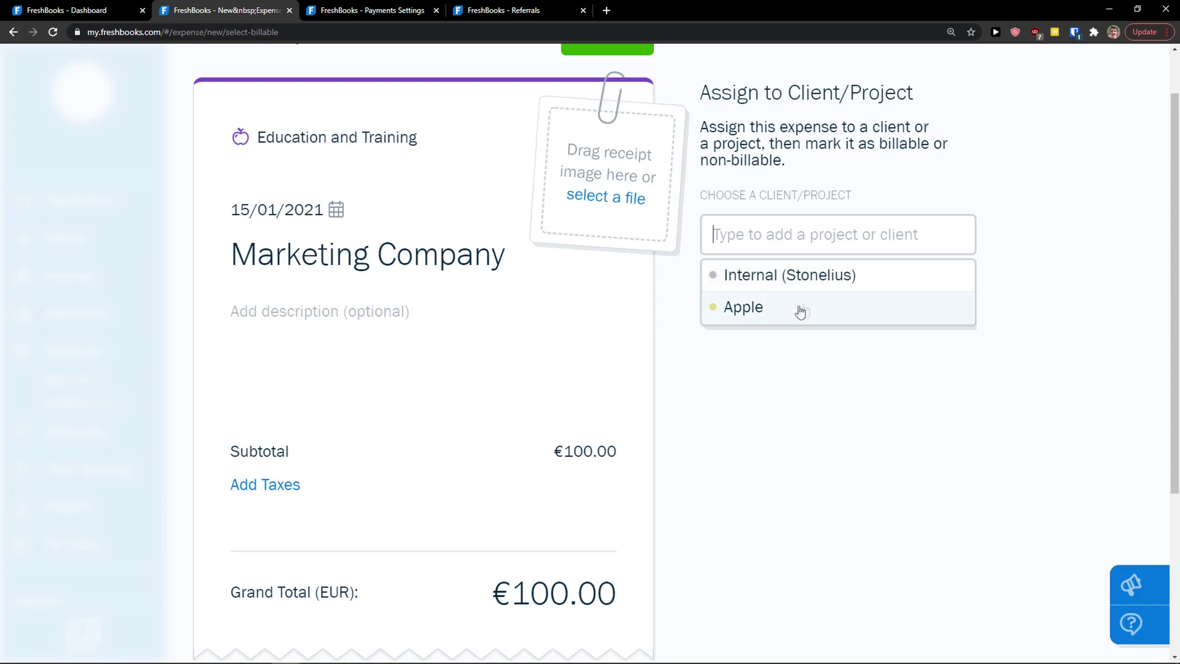
{"action": "left_click", "coordinate": [790, 337]}
{"action": "left_click", "coordinate": [839, 306]}
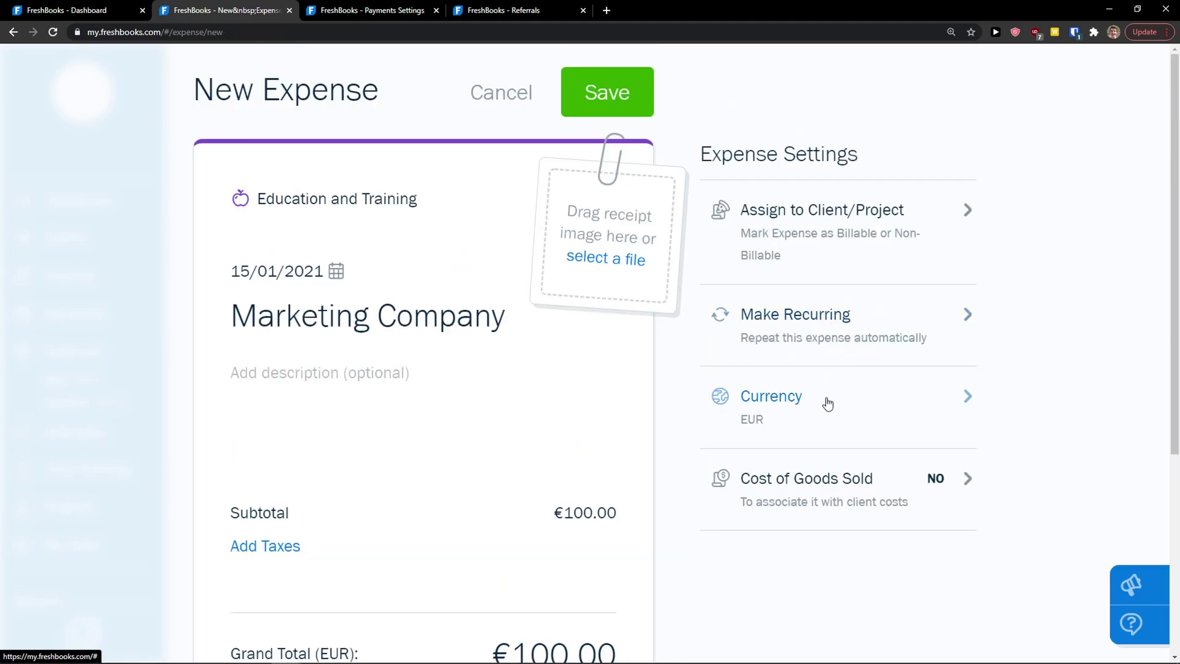
- Save the €100 expense and dismiss the 'Expense has been saved' notification
{"action": "scroll", "coordinate": [829, 498], "scroll_direction": "down", "scroll_amount": 1}
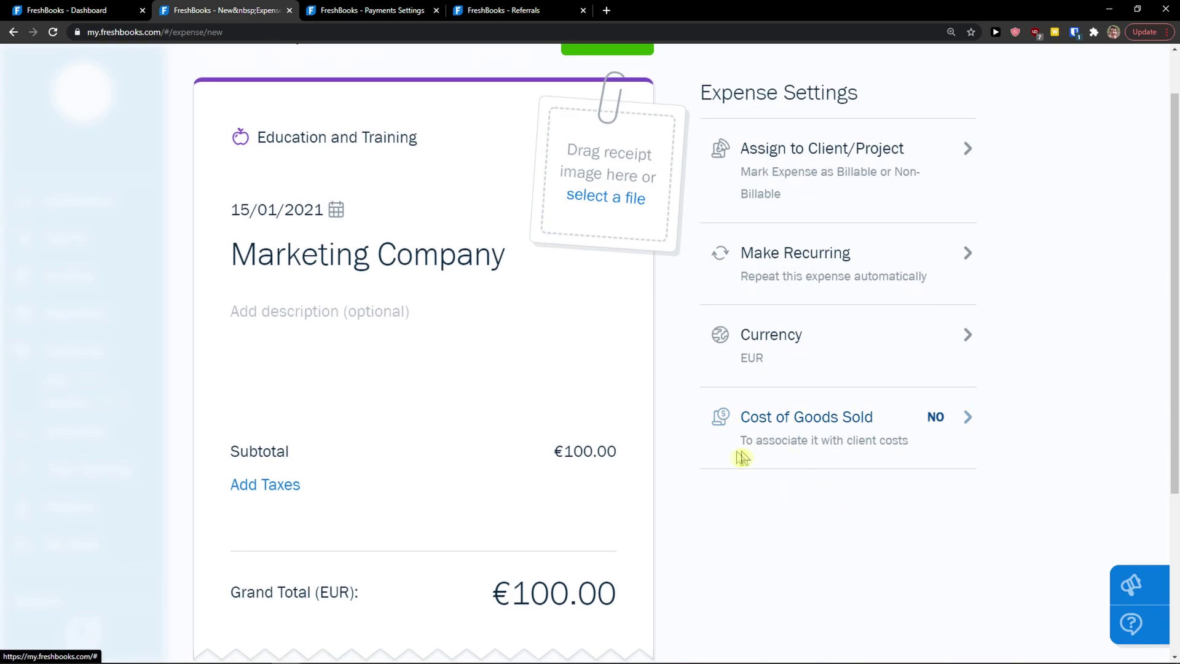
{"action": "scroll", "coordinate": [790, 433], "scroll_direction": "up", "scroll_amount": 1}
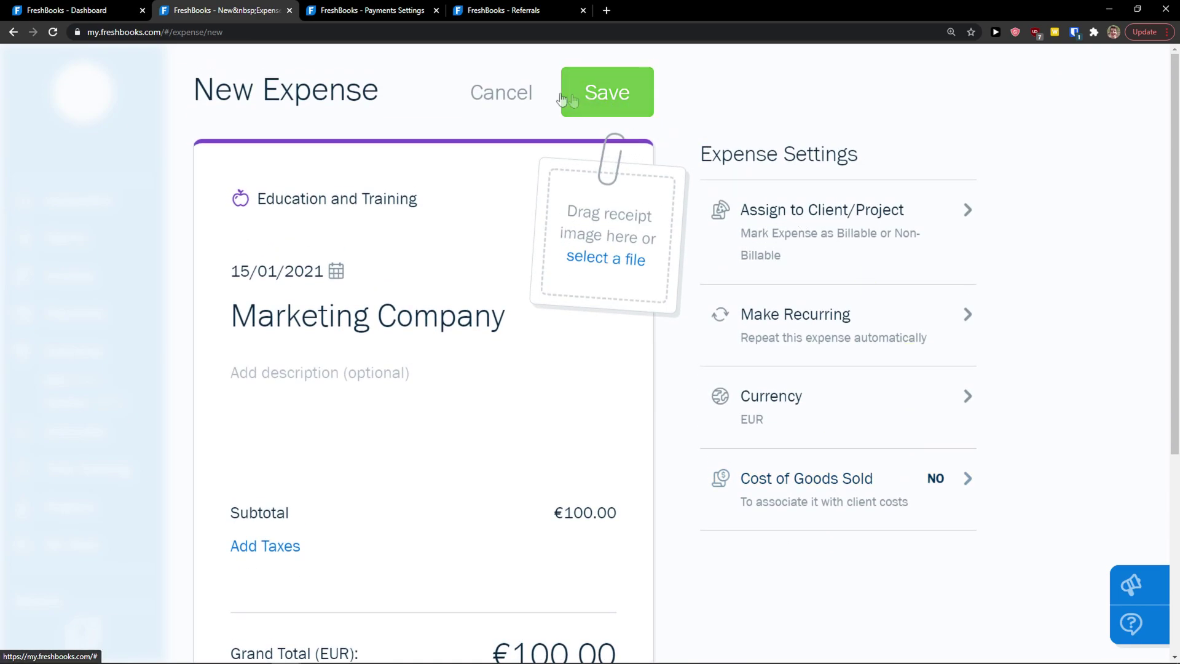
{"action": "left_click", "coordinate": [621, 93]}
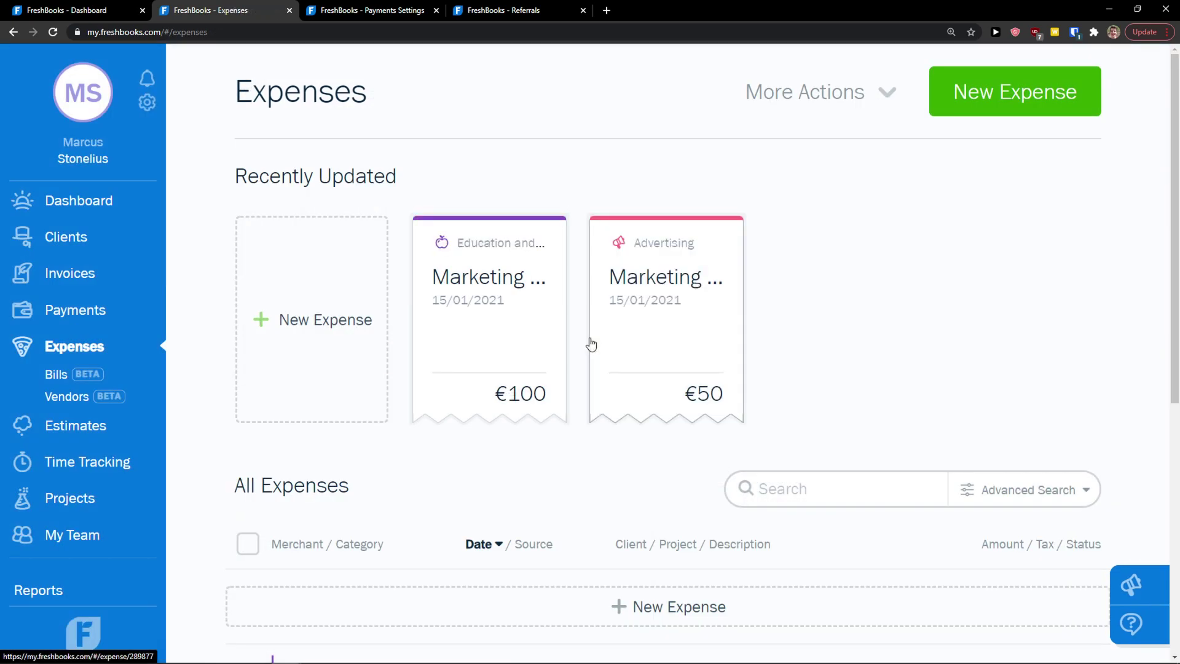
{"action": "scroll", "coordinate": [748, 390], "scroll_direction": "down", "scroll_amount": 5}
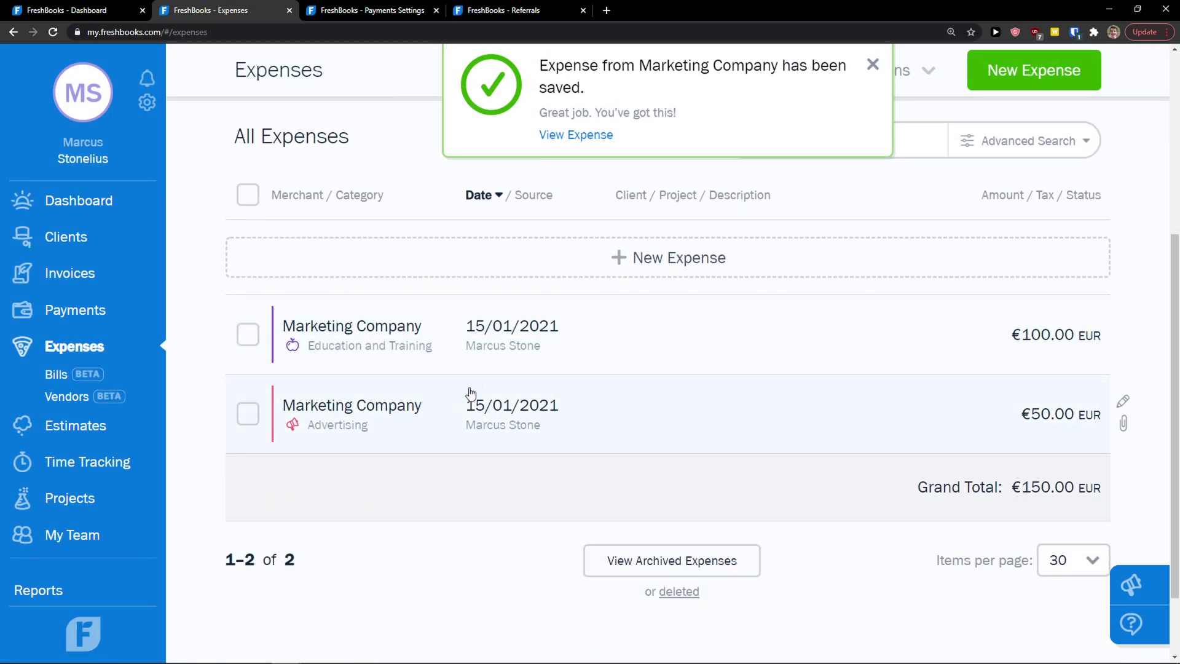
{"action": "scroll", "coordinate": [462, 399], "scroll_direction": "up", "scroll_amount": 5}
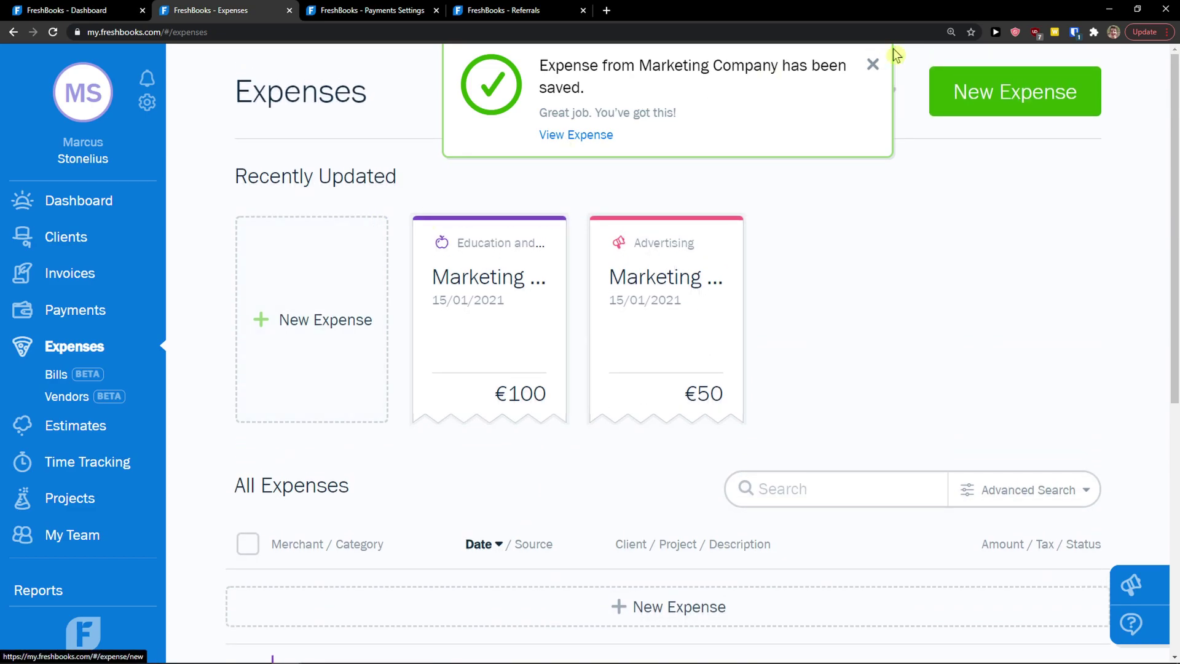
{"action": "left_click", "coordinate": [872, 64]}
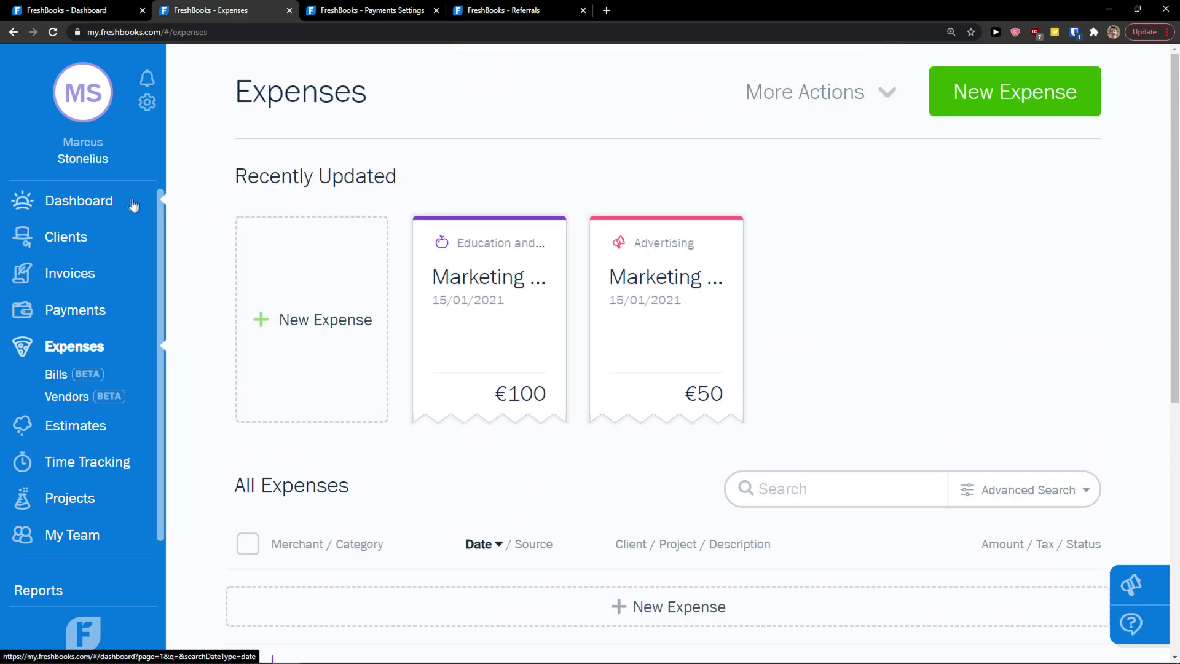
- Open the Dashboard and review €25 outstanding revenue and the −€125 Total Profit chart
{"action": "left_click", "coordinate": [101, 203]}
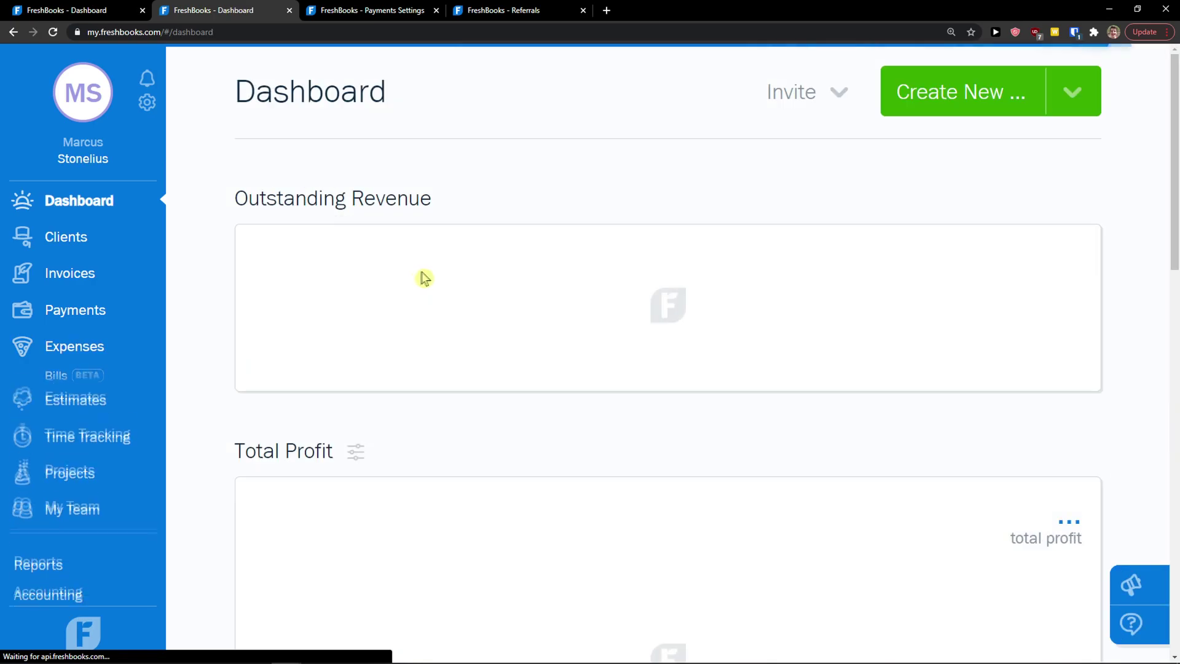
{"action": "mouse_move", "coordinate": [342, 298]}
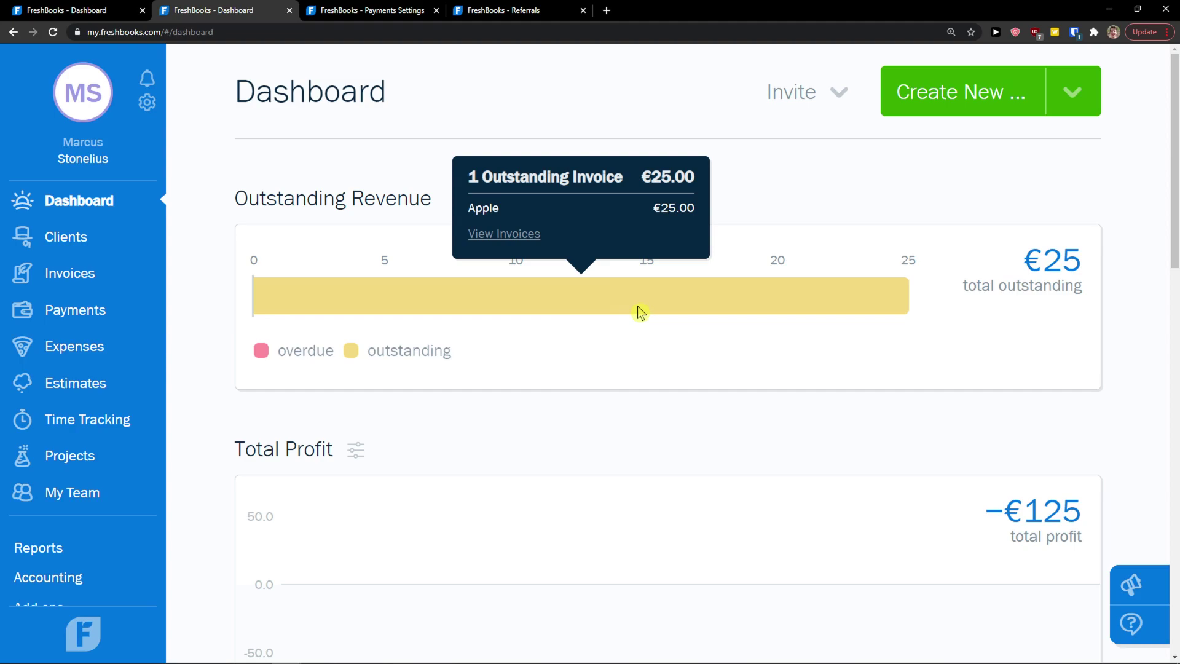
{"action": "scroll", "coordinate": [650, 300], "scroll_direction": "down", "scroll_amount": 3}
{"action": "scroll", "coordinate": [650, 299], "scroll_direction": "up", "scroll_amount": 3}
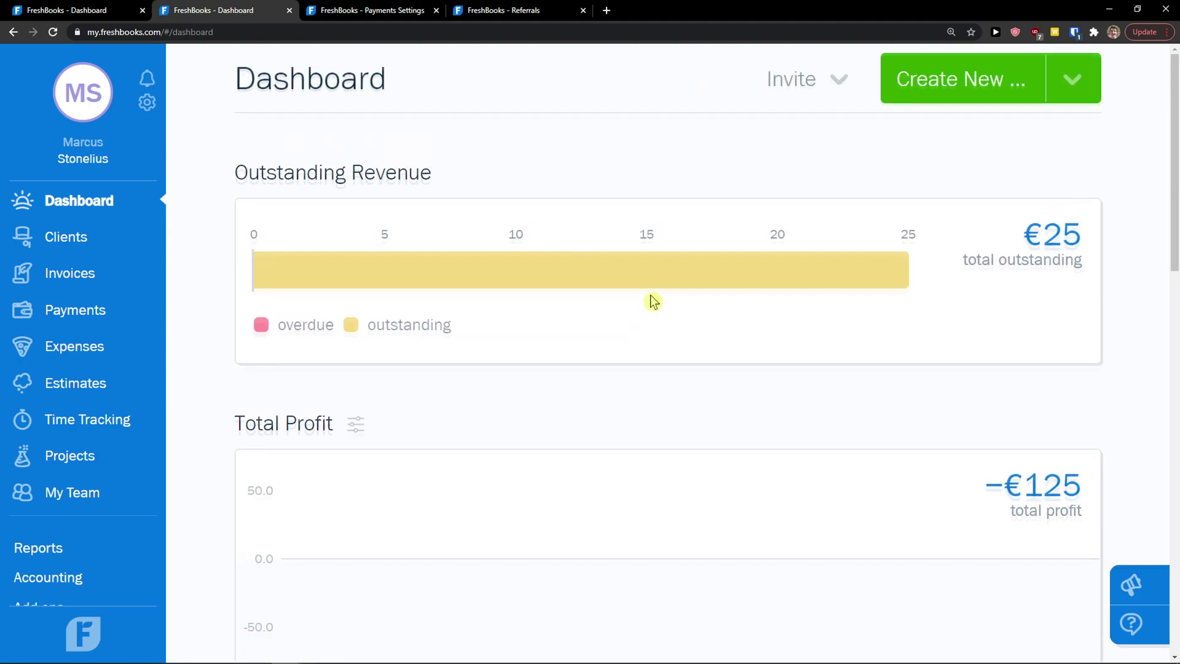
{"action": "scroll", "coordinate": [648, 289], "scroll_direction": "down", "scroll_amount": 4}
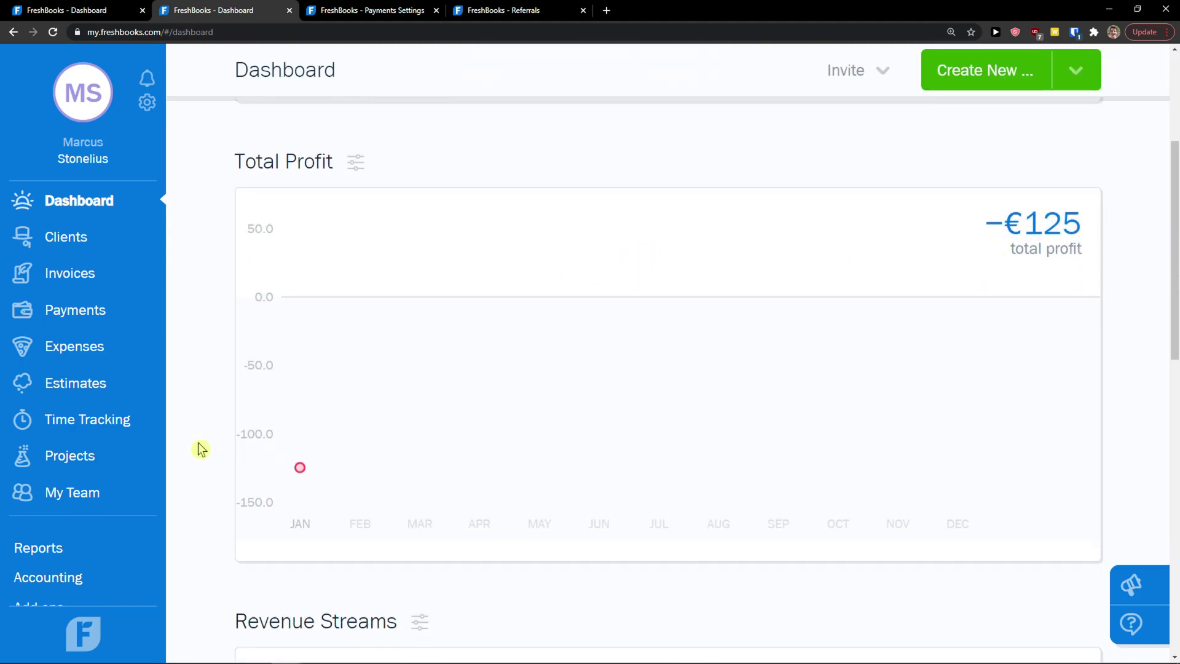
{"action": "mouse_move", "coordinate": [301, 480]}
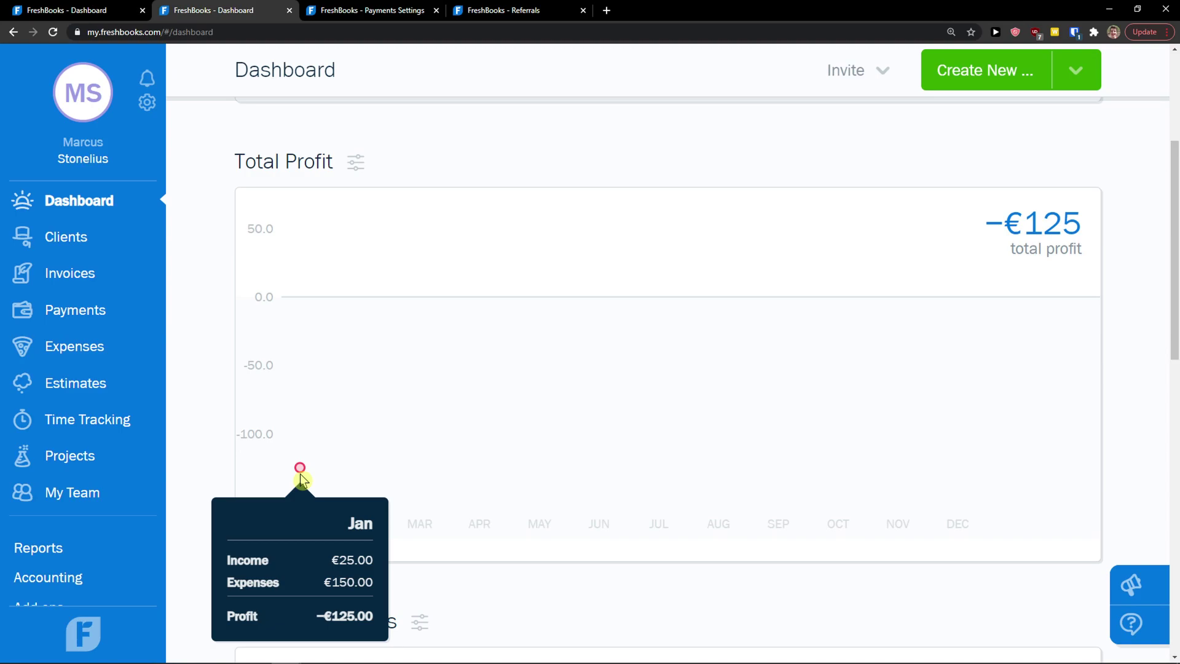
{"action": "scroll", "coordinate": [301, 476], "scroll_direction": "up", "scroll_amount": 4}
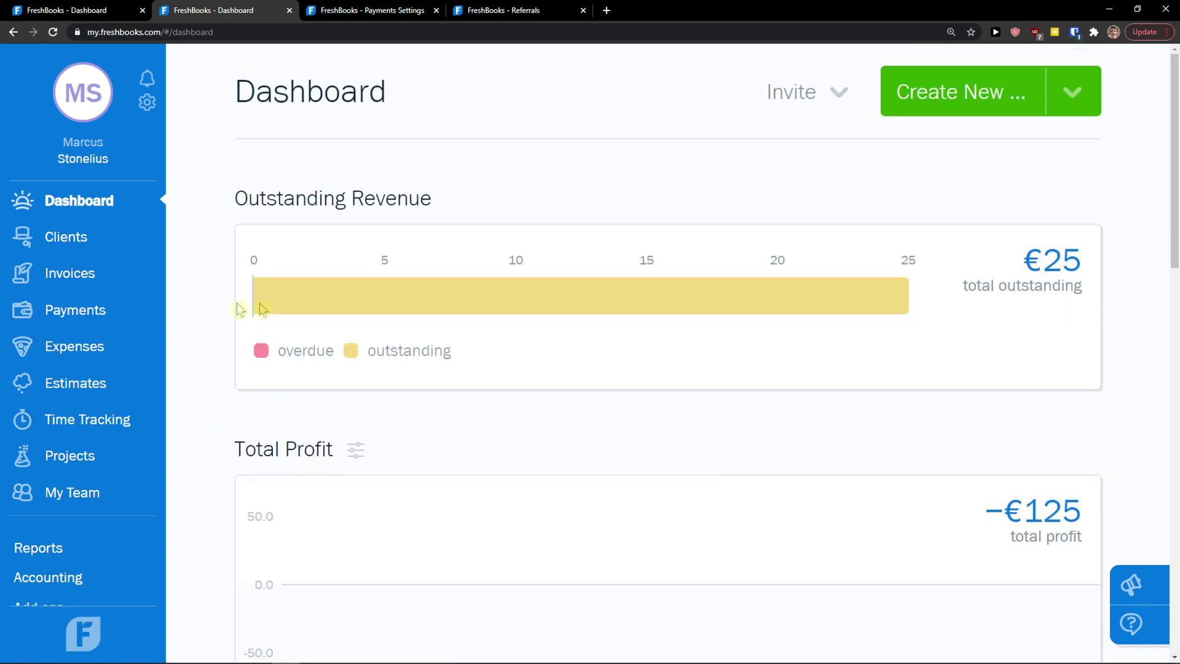
{"action": "mouse_move", "coordinate": [470, 290]}
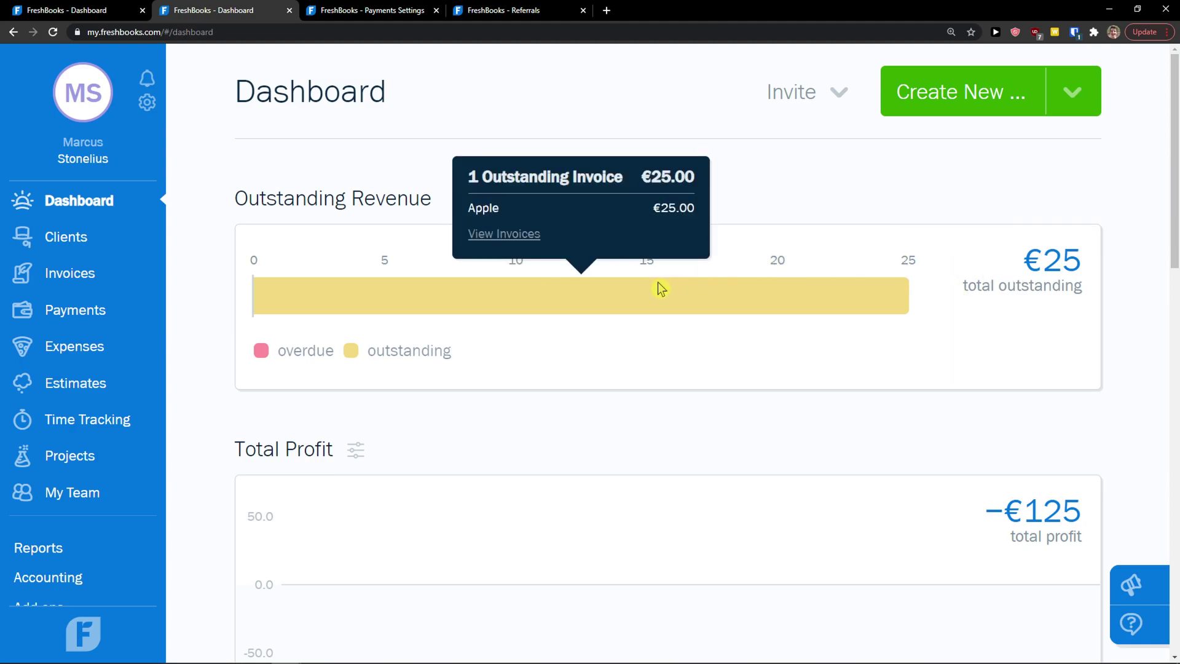
{"action": "mouse_move", "coordinate": [1088, 270]}
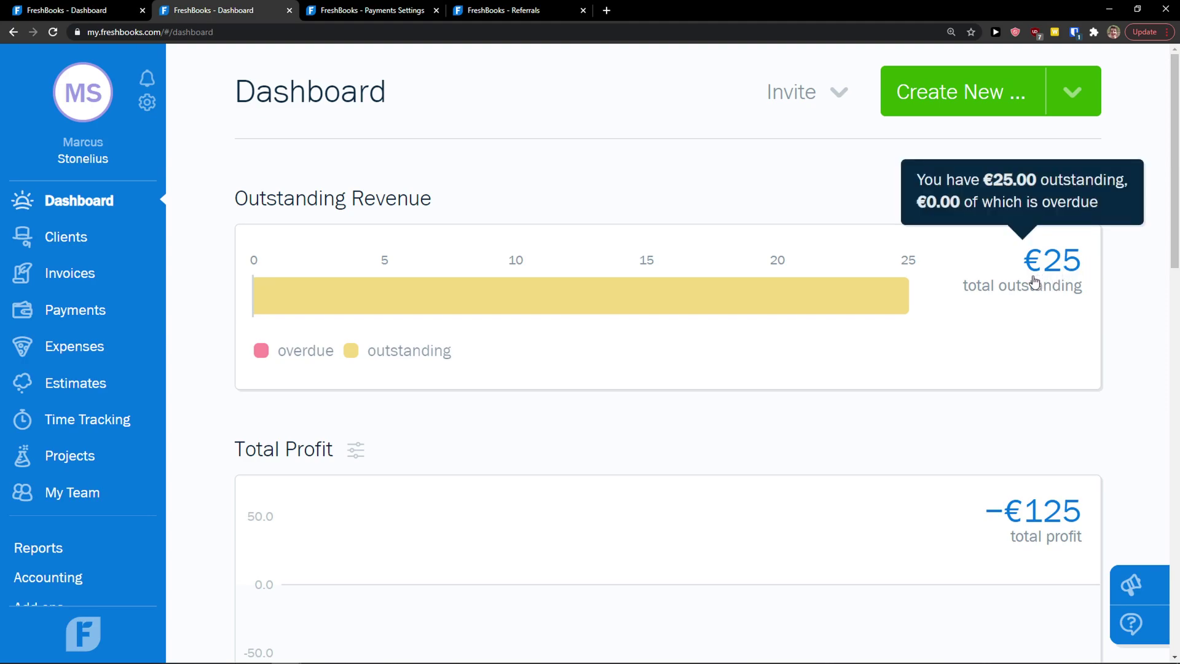
- Review €25 Revenue Streams and €150 Spending (Education and Training €100, Advertising €50)
{"action": "scroll", "coordinate": [793, 327], "scroll_direction": "down", "scroll_amount": 4}
{"action": "mouse_move", "coordinate": [307, 533]}
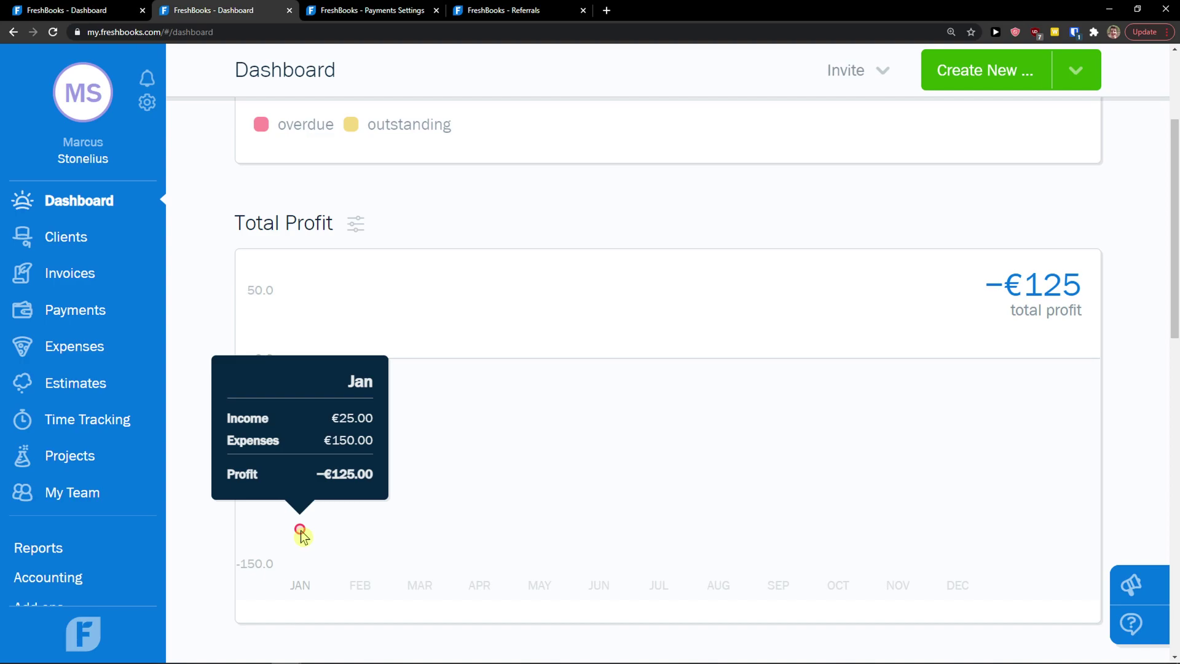
{"action": "scroll", "coordinate": [300, 529], "scroll_direction": "down", "scroll_amount": 6}
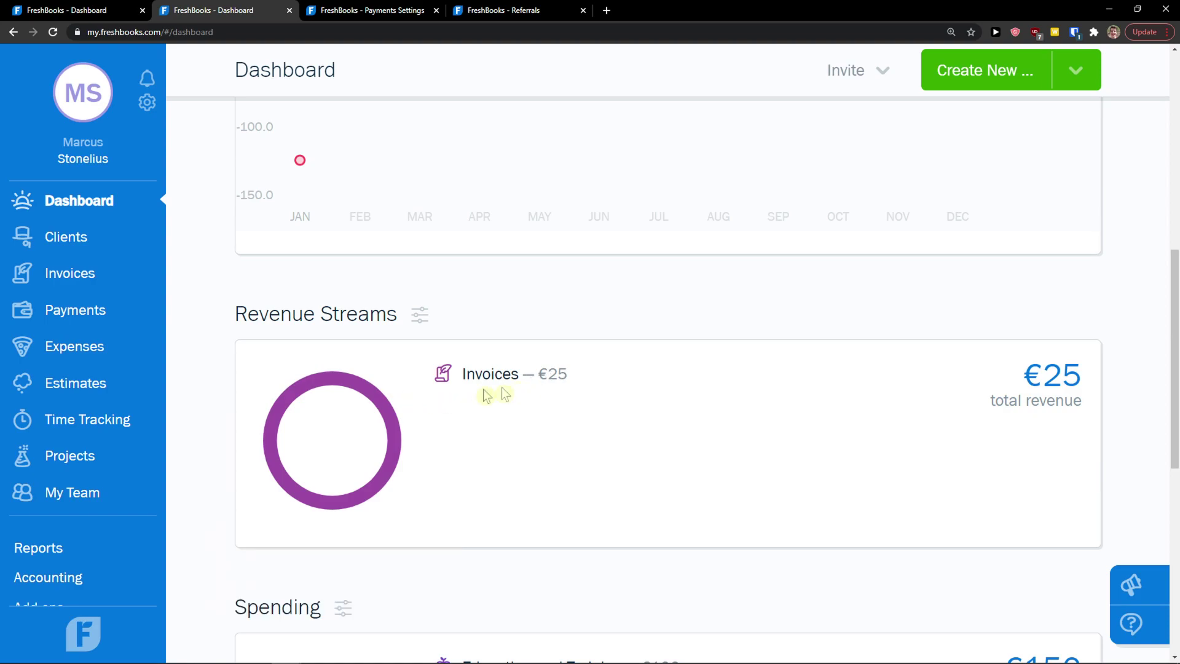
{"action": "mouse_move", "coordinate": [390, 421]}
{"action": "scroll", "coordinate": [389, 422], "scroll_direction": "down", "scroll_amount": 1}
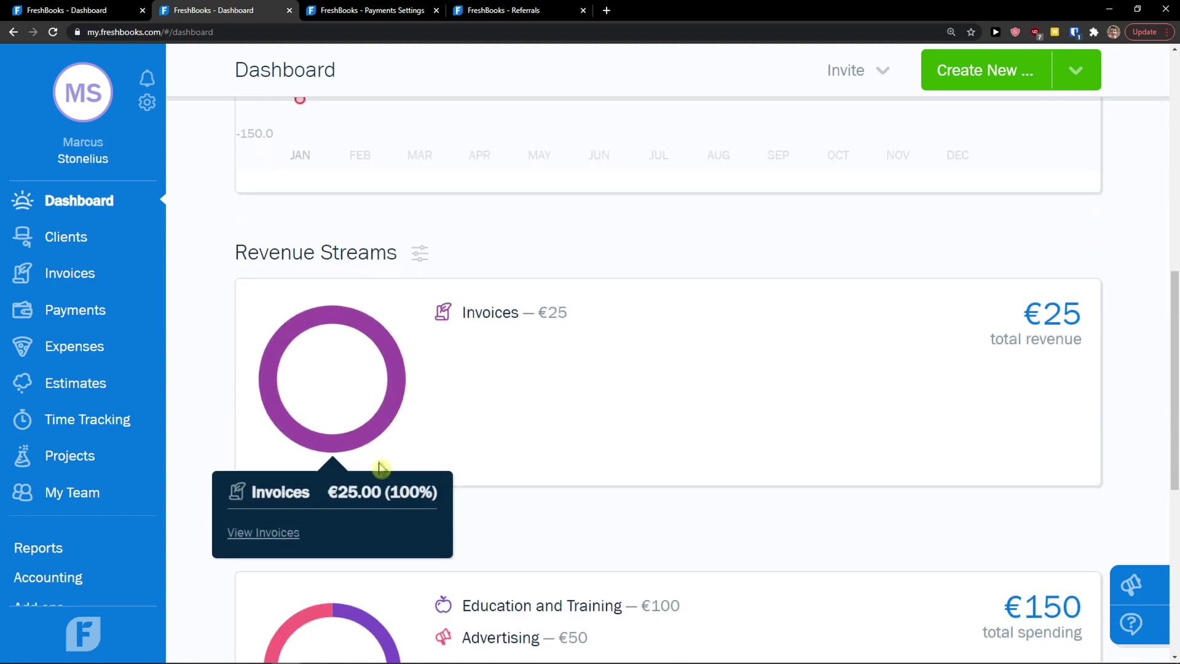
{"action": "scroll", "coordinate": [381, 467], "scroll_direction": "down", "scroll_amount": 4}
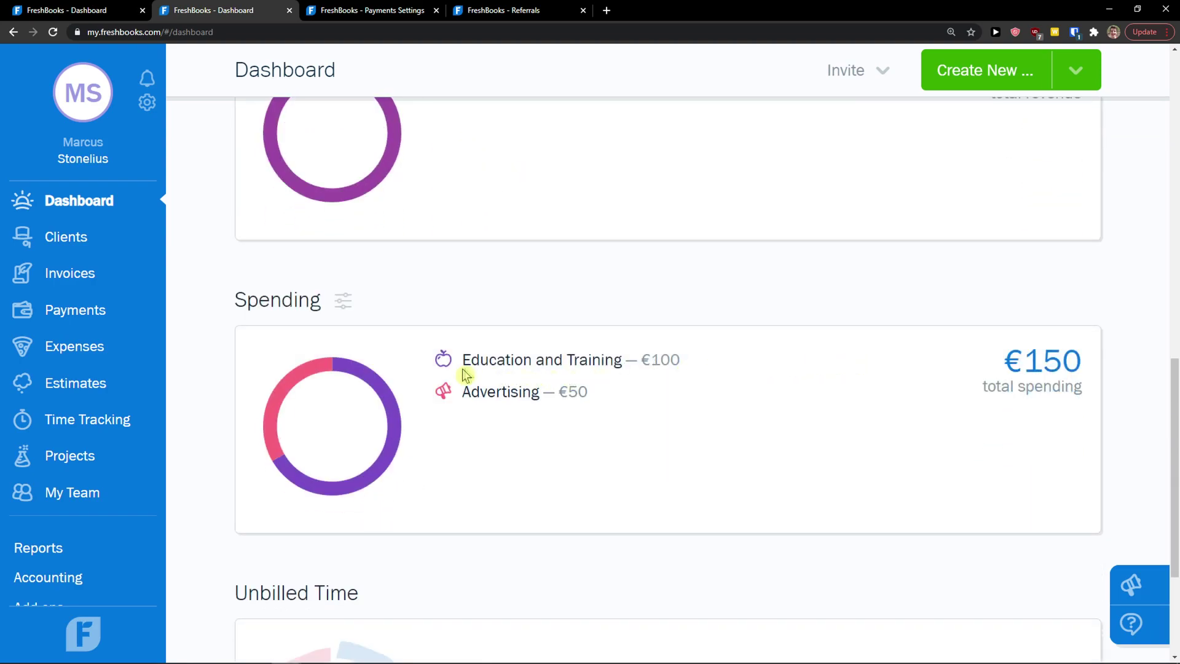
{"action": "scroll", "coordinate": [507, 387], "scroll_direction": "down", "scroll_amount": 2}
{"action": "scroll", "coordinate": [549, 388], "scroll_direction": "up", "scroll_amount": 1}
{"action": "left_click_drag", "start_coordinate": [916, 308], "coordinate": [1072, 332]}
{"action": "left_click", "coordinate": [1056, 339]}
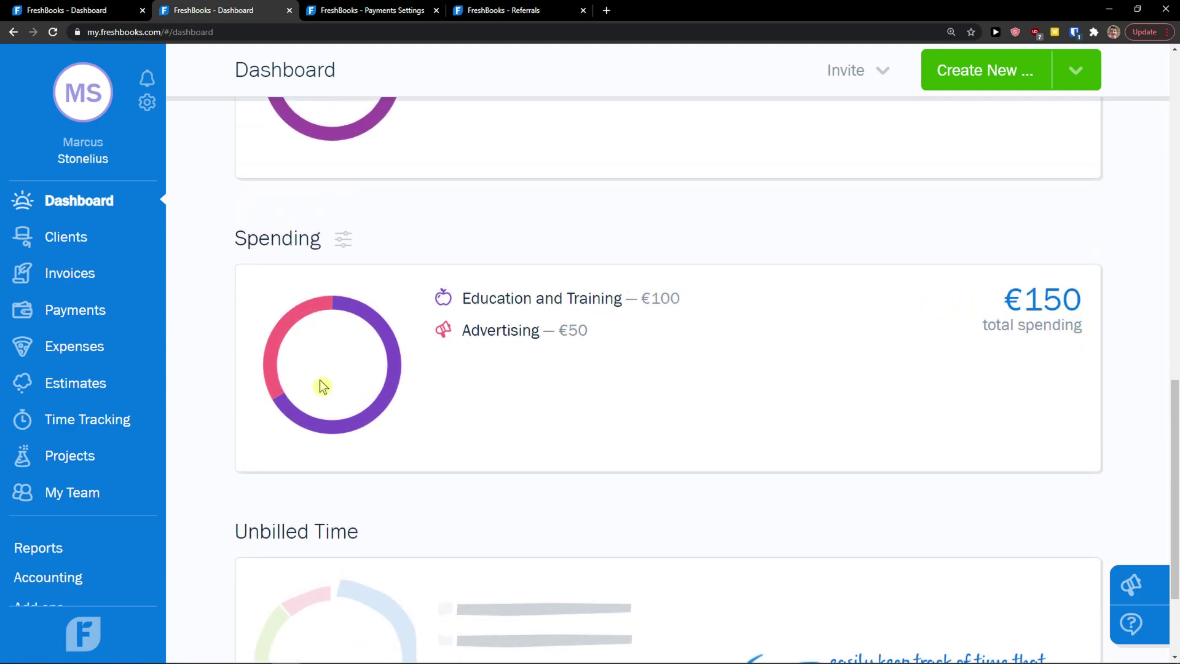
{"action": "scroll", "coordinate": [330, 406], "scroll_direction": "up", "scroll_amount": 10}
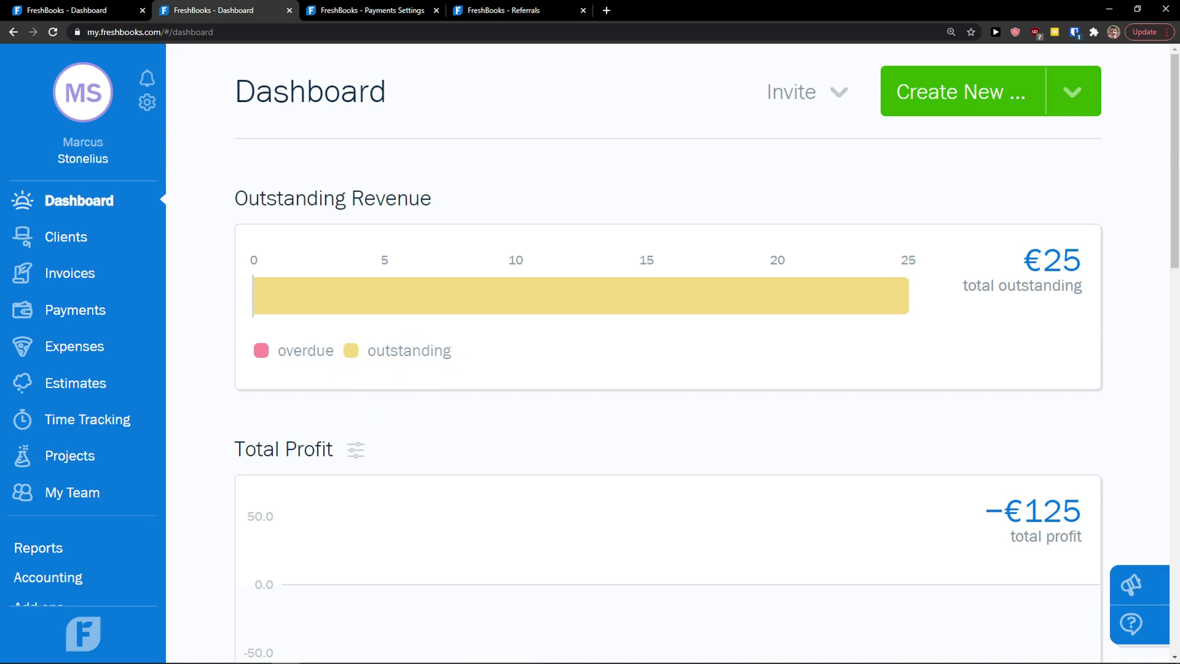
- Switch to the maximized Gmail window and open invoice 0000001 from the invoice email
{"action": "left_click", "coordinate": [110, 386]}
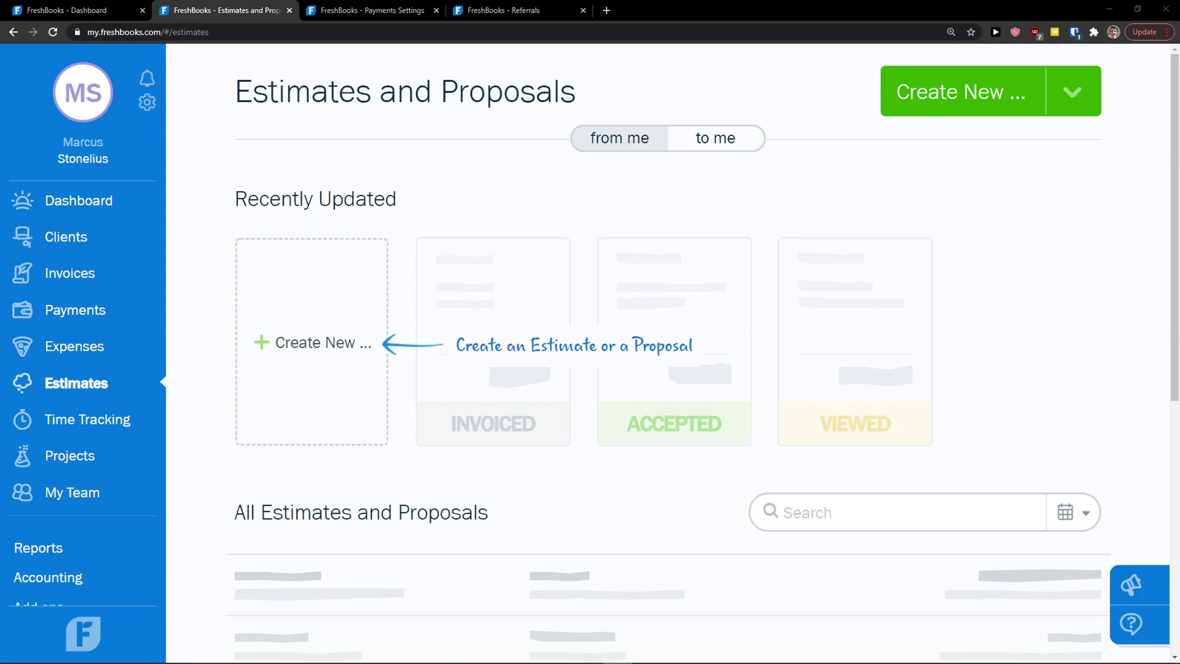
{"action": "key", "text": "alt+Tab"}
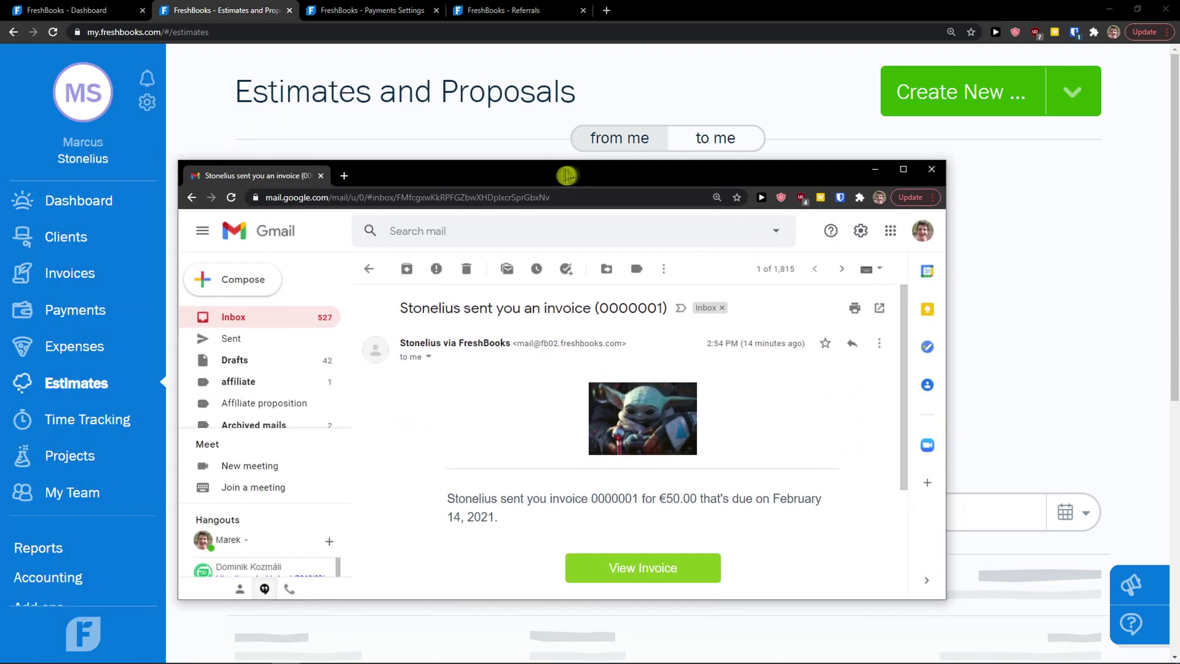
{"action": "double_click", "coordinate": [572, 174]}
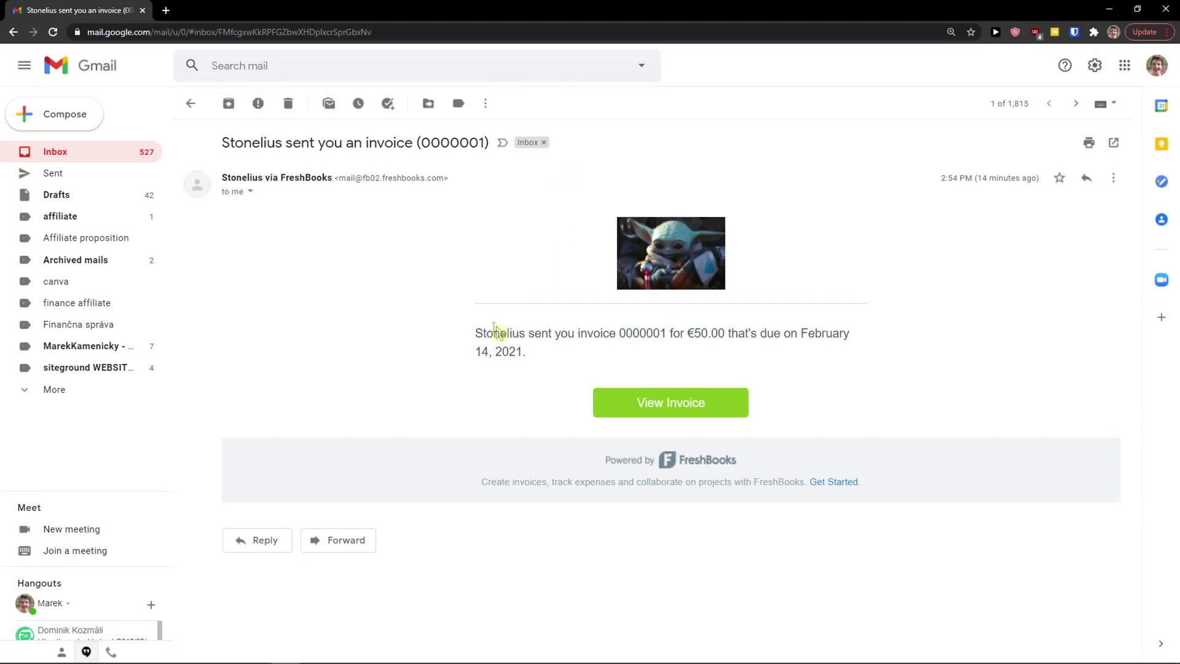
{"action": "left_click_drag", "start_coordinate": [484, 336], "coordinate": [540, 354]}
{"action": "left_click", "coordinate": [681, 337]}
{"action": "left_click", "coordinate": [677, 406]}
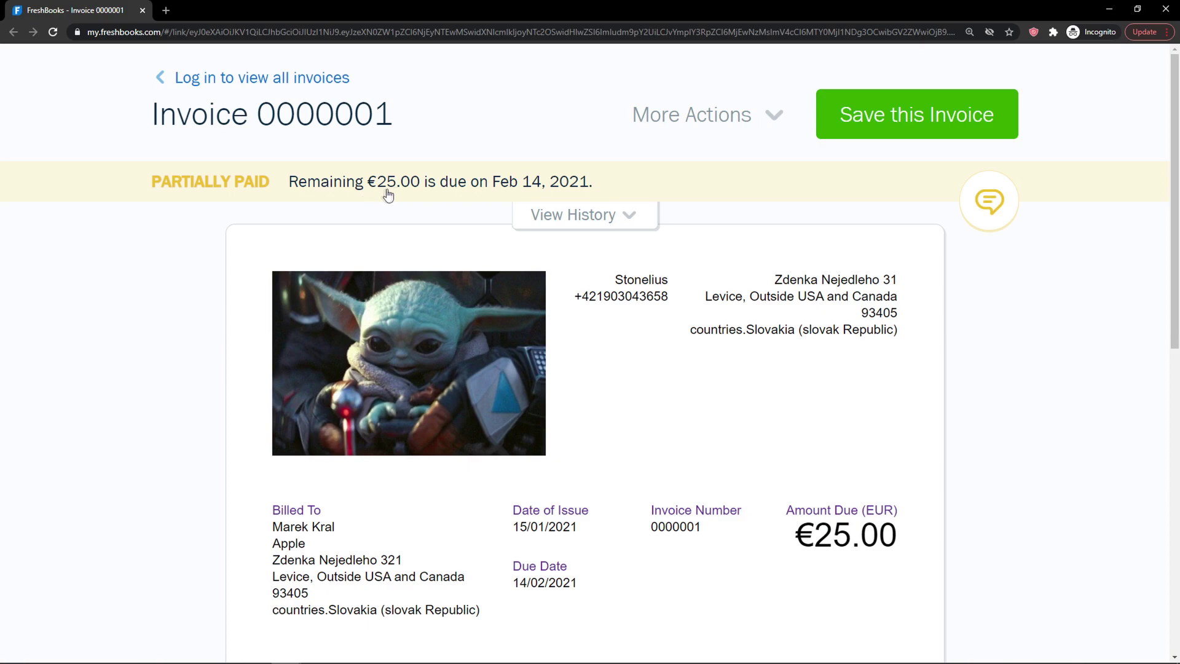
- Download invoice 0000001 as a PDF and save the invoice to an account
{"action": "left_click", "coordinate": [772, 114]}
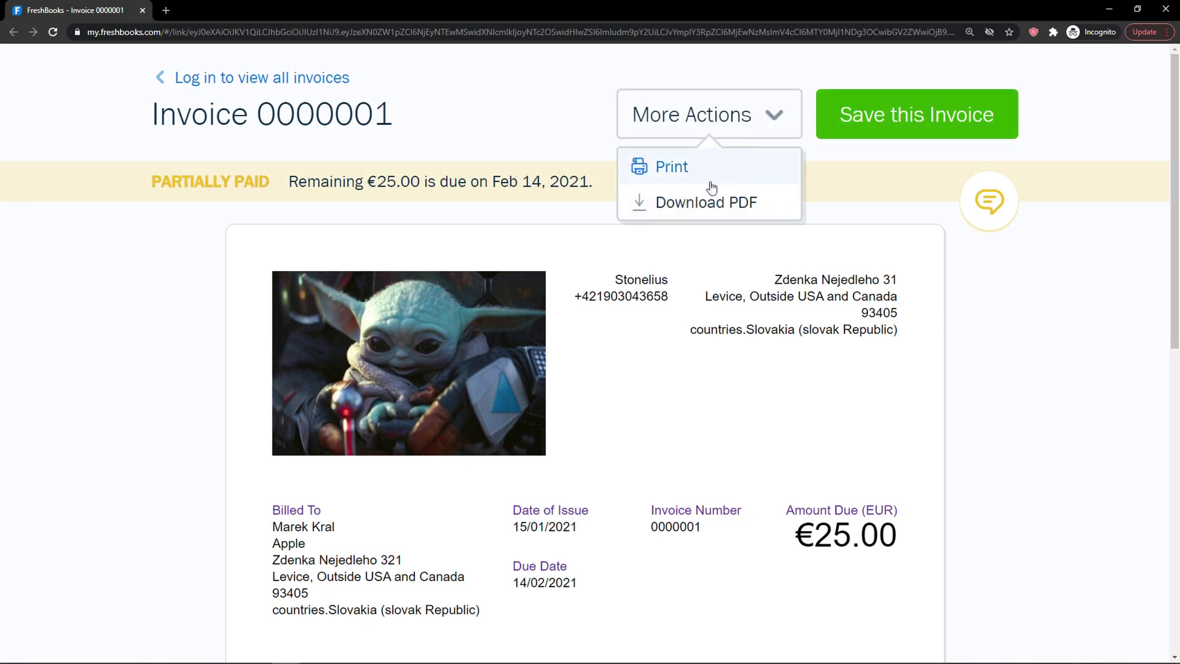
{"action": "left_click", "coordinate": [701, 207]}
{"action": "scroll", "coordinate": [980, 334], "scroll_direction": "down", "scroll_amount": 10}
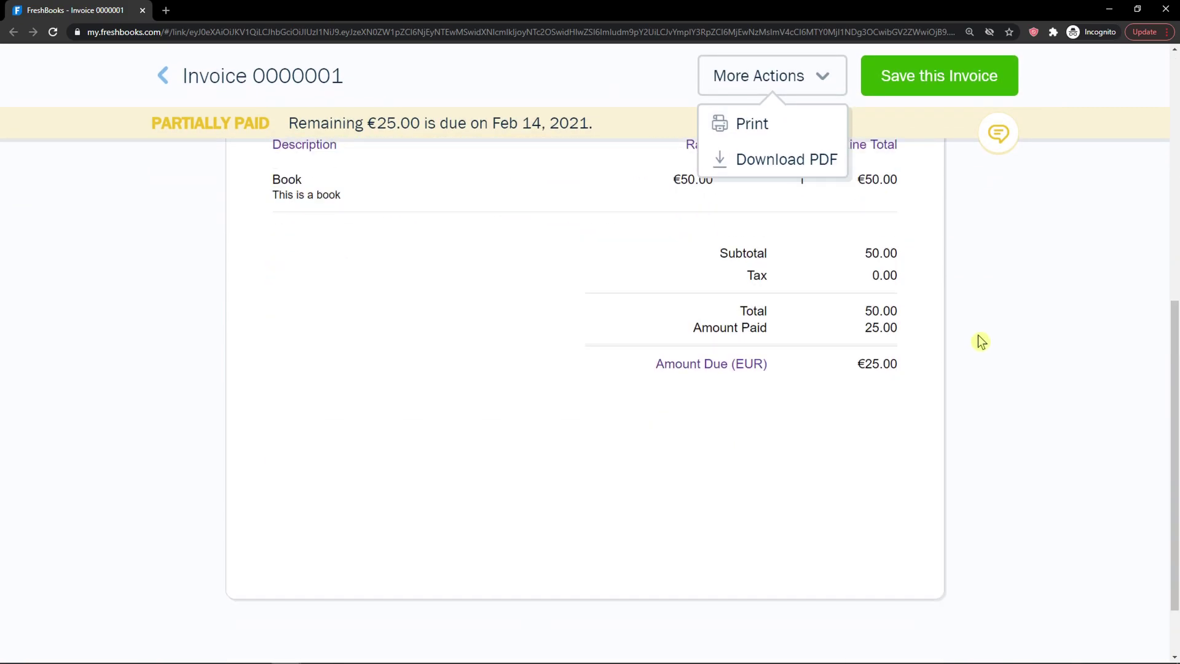
{"action": "scroll", "coordinate": [967, 329], "scroll_direction": "up", "scroll_amount": 8}
{"action": "scroll", "coordinate": [960, 323], "scroll_direction": "up", "scroll_amount": 2}
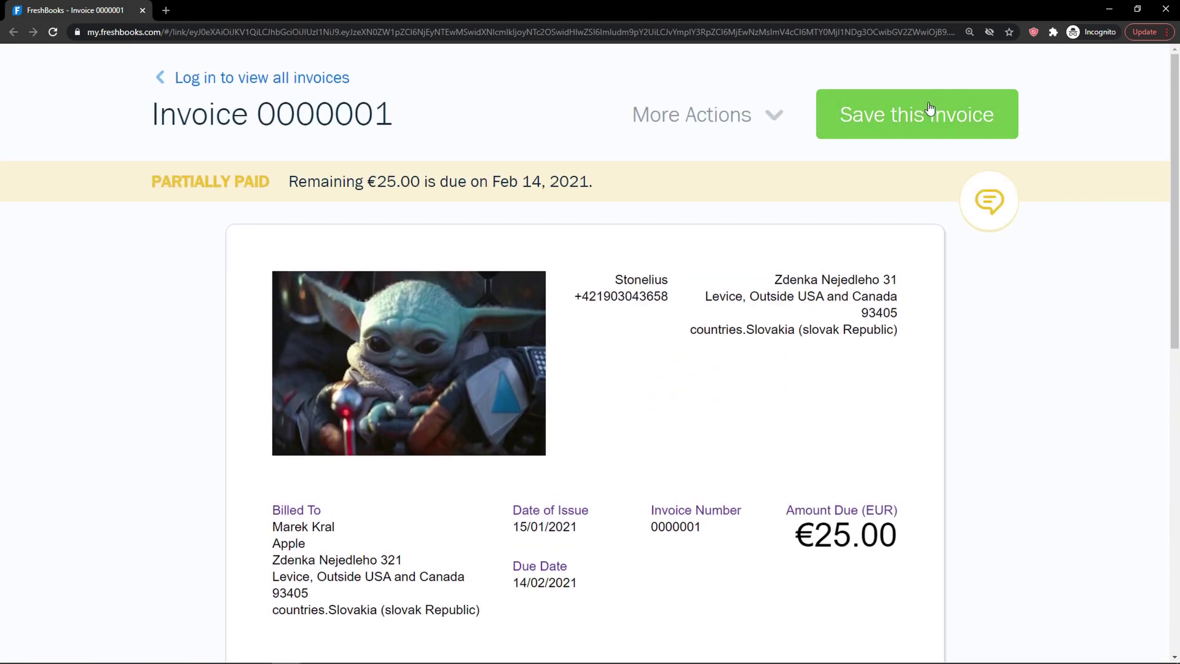
{"action": "left_click", "coordinate": [930, 108]}
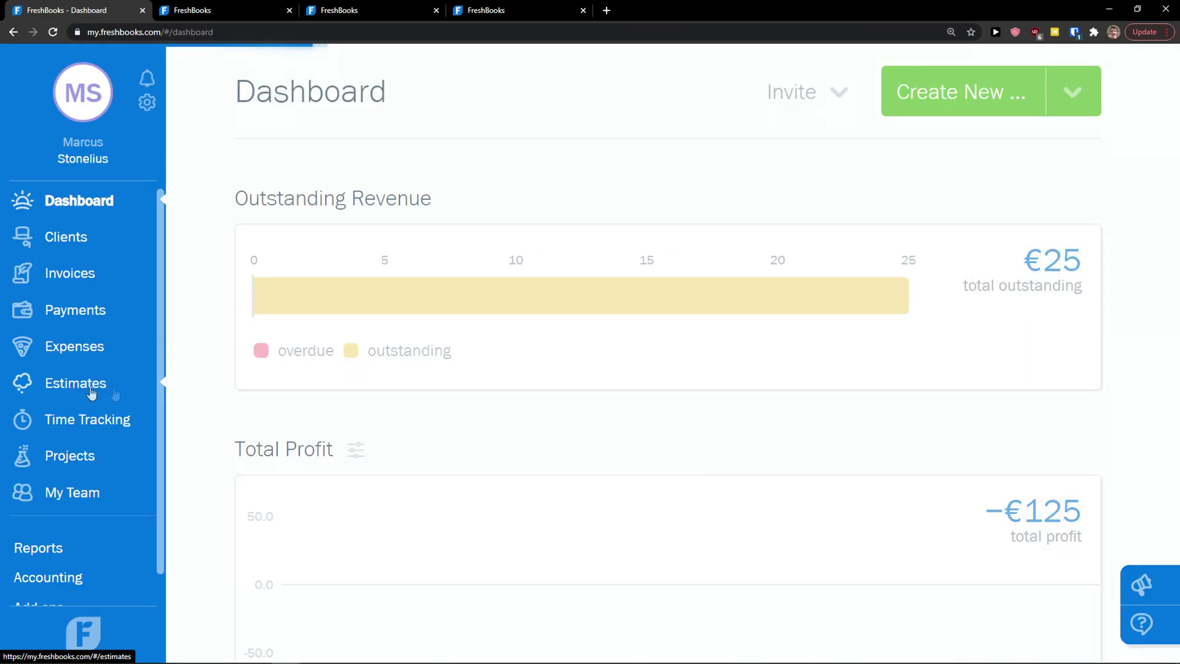
- Return to the Estimates and Proposals page and scroll through it
{"action": "left_click", "coordinate": [90, 391]}
{"action": "scroll", "coordinate": [394, 392], "scroll_direction": "down", "scroll_amount": 2}
{"action": "scroll", "coordinate": [381, 384], "scroll_direction": "up", "scroll_amount": 2}
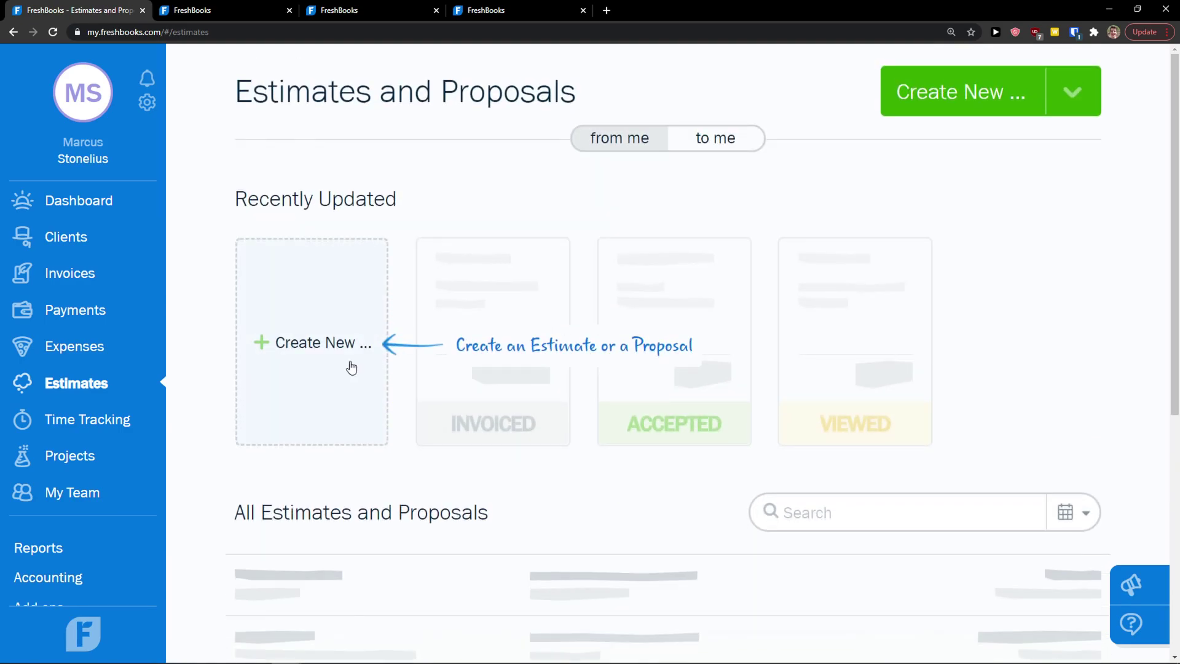
- Create an estimate billed to Apple with a line of 10 Books at €50.00, totalling €500.00
{"action": "left_click", "coordinate": [351, 368]}
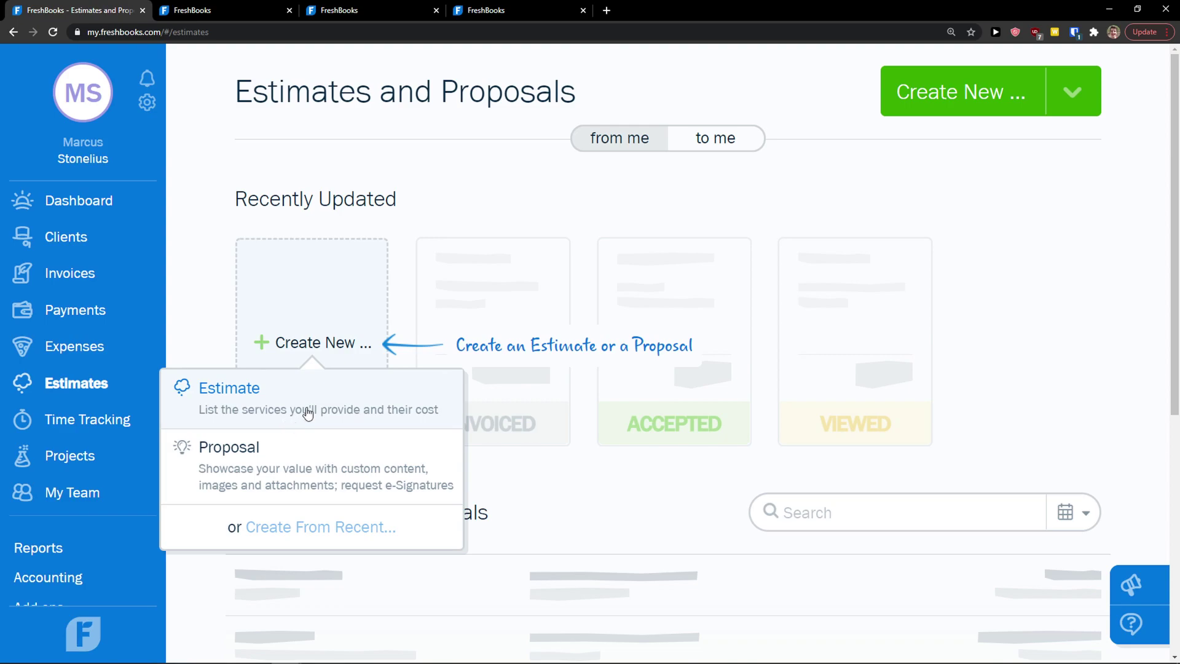
{"action": "left_click", "coordinate": [282, 413]}
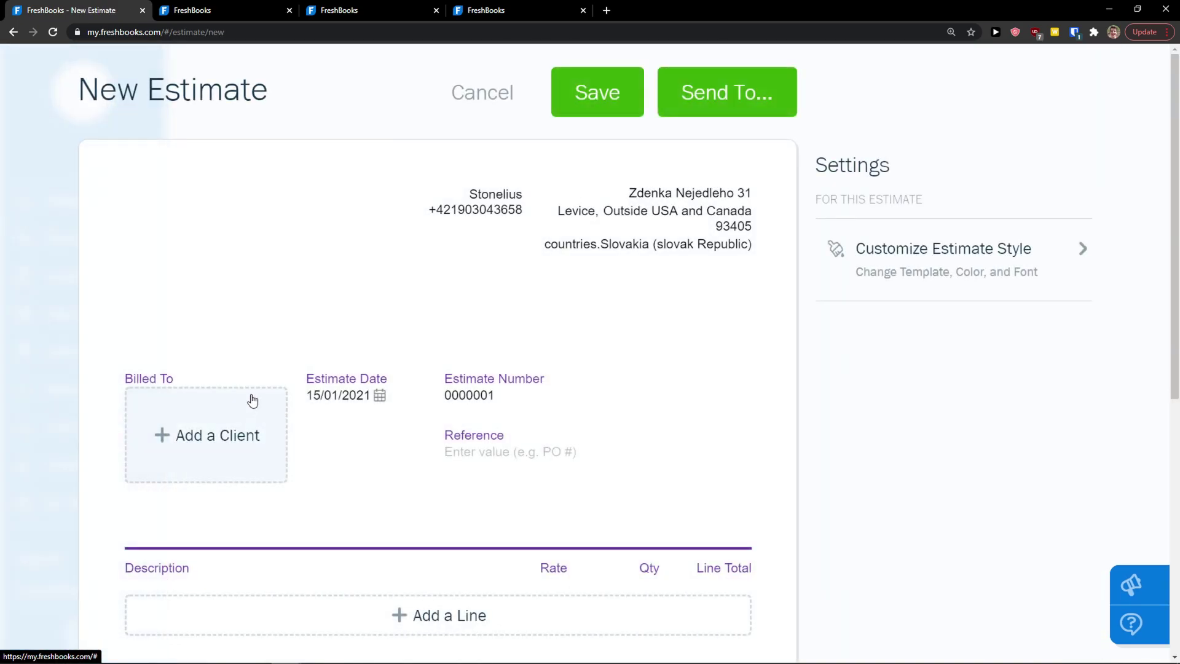
{"action": "scroll", "coordinate": [232, 407], "scroll_direction": "down", "scroll_amount": 2}
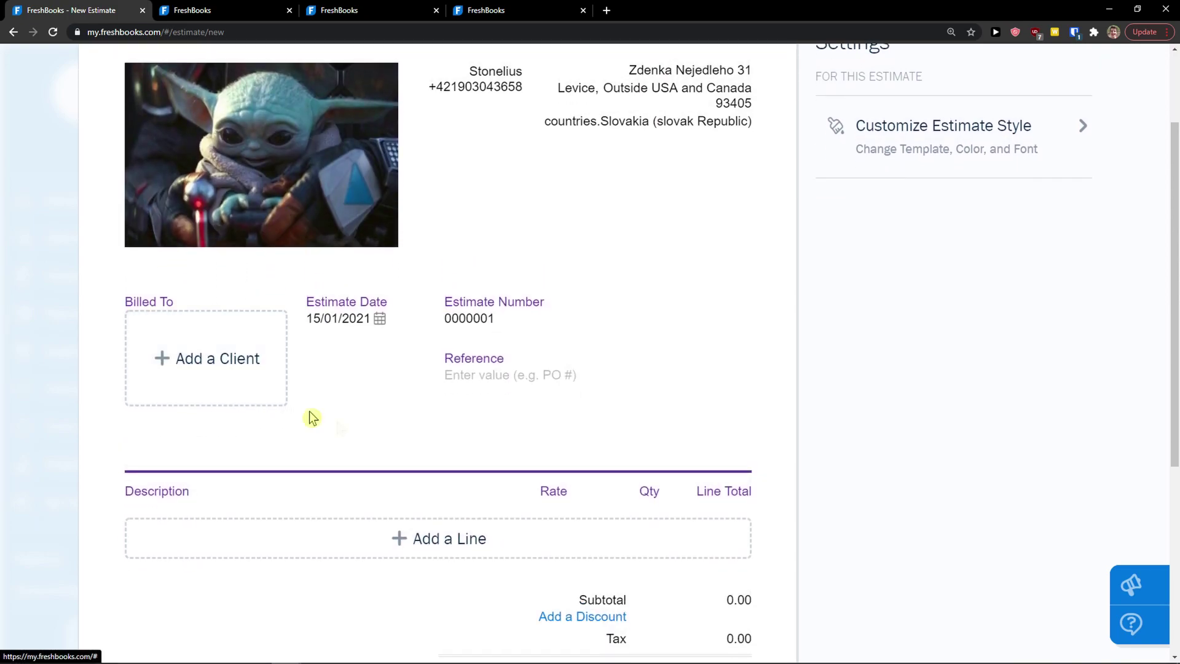
{"action": "left_click", "coordinate": [457, 523]}
{"action": "left_click", "coordinate": [308, 559]}
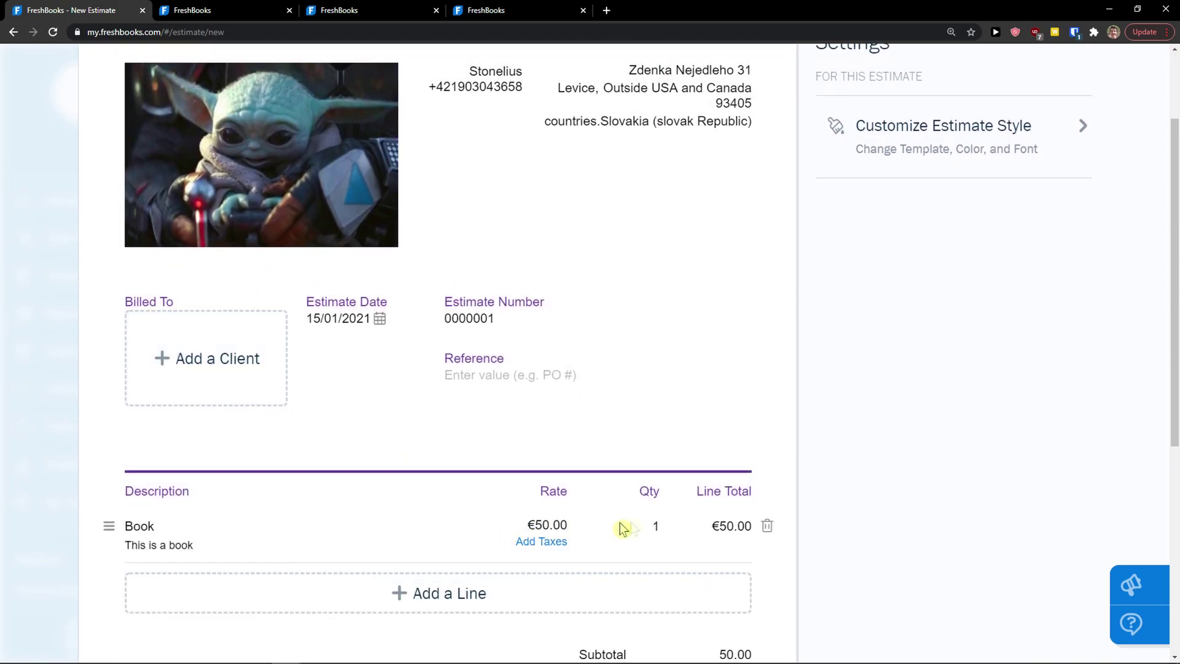
{"action": "left_click", "coordinate": [179, 356]}
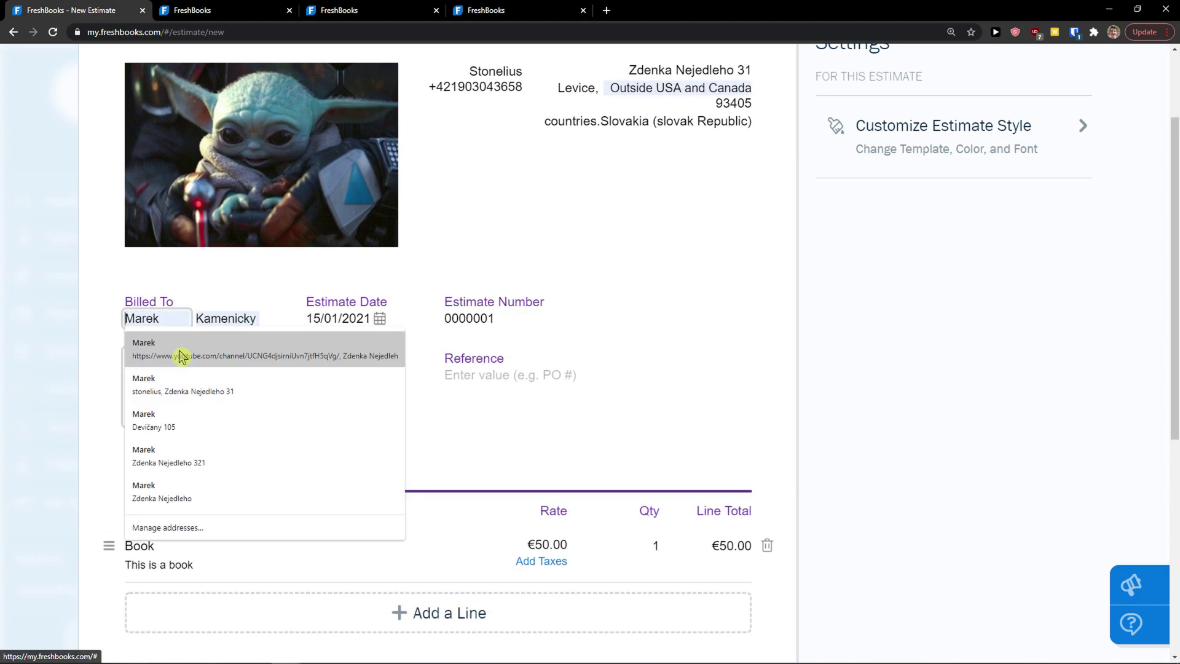
{"action": "left_click", "coordinate": [172, 387]}
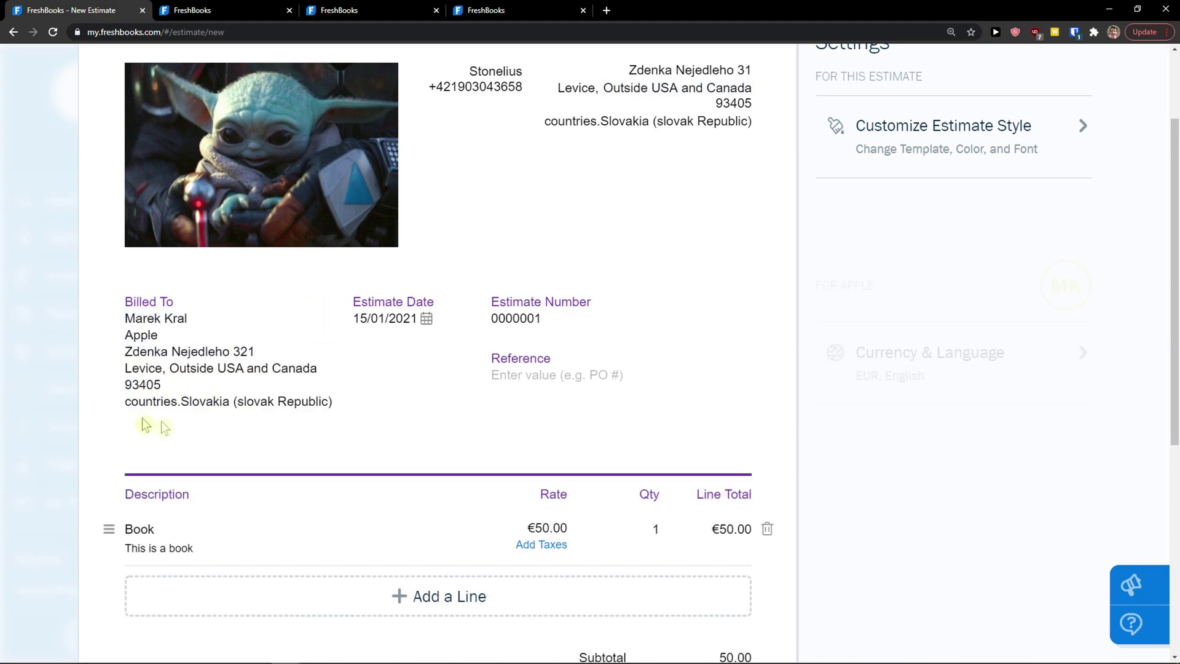
{"action": "scroll", "coordinate": [237, 405], "scroll_direction": "down", "scroll_amount": 2}
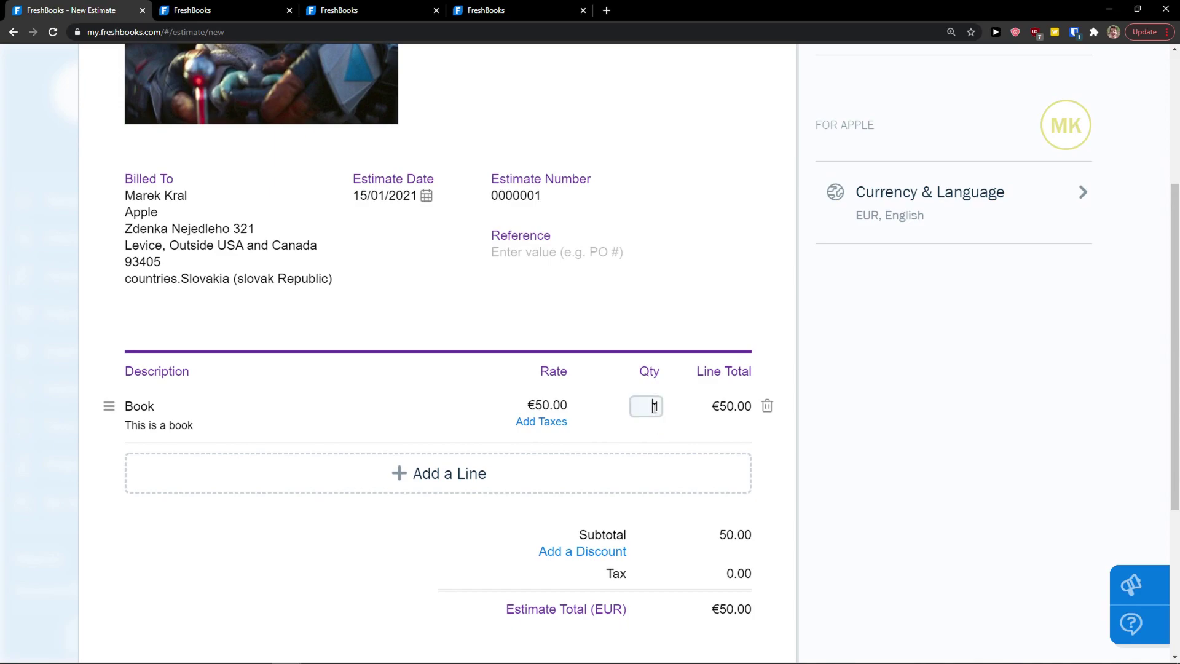
{"action": "scroll", "coordinate": [633, 455], "scroll_direction": "down", "scroll_amount": 4}
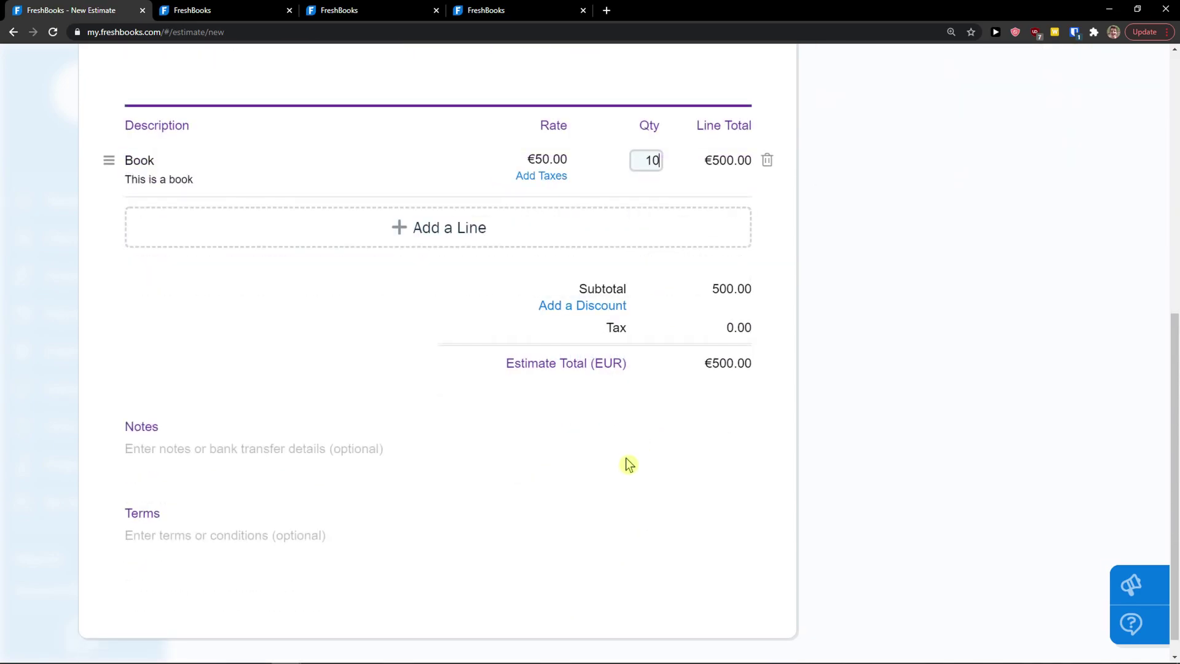
{"action": "scroll", "coordinate": [627, 473], "scroll_direction": "up", "scroll_amount": 8}
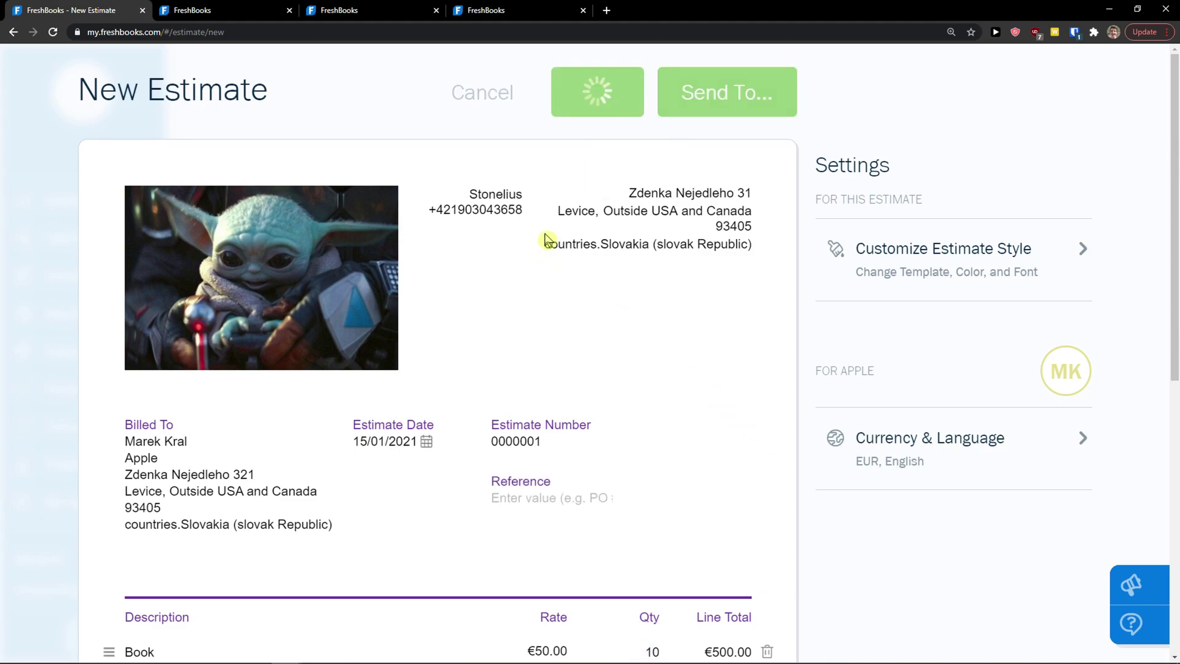
{"action": "scroll", "coordinate": [544, 242], "scroll_direction": "down", "scroll_amount": 3}
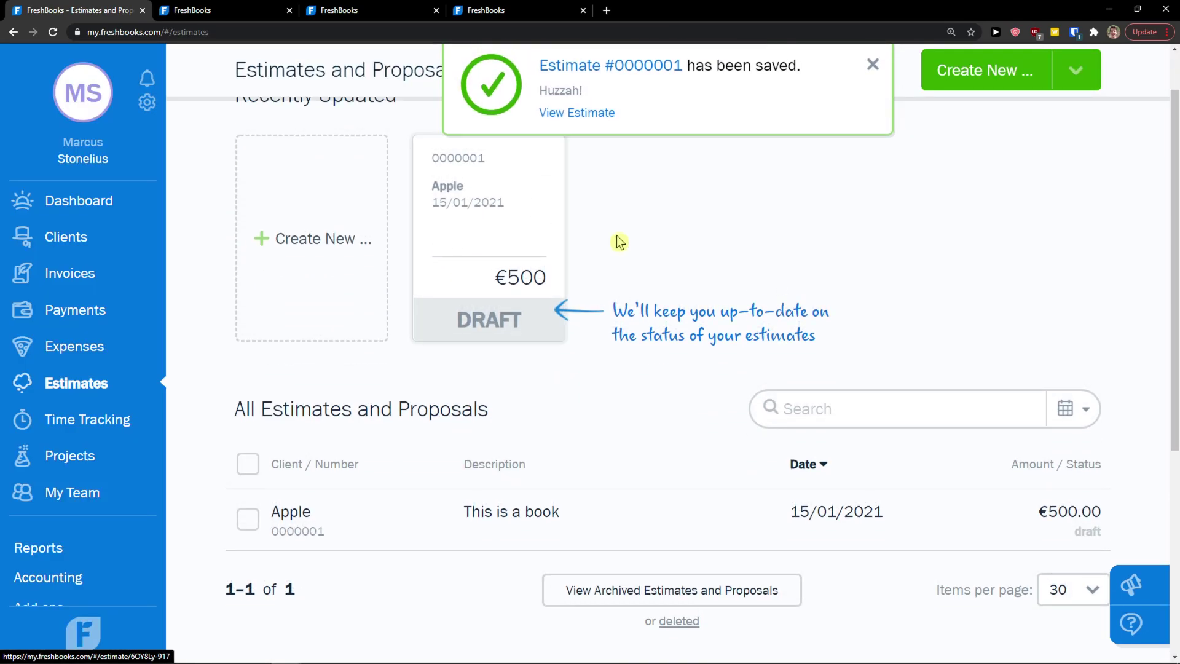
{"action": "scroll", "coordinate": [448, 337], "scroll_direction": "up", "scroll_amount": 3}
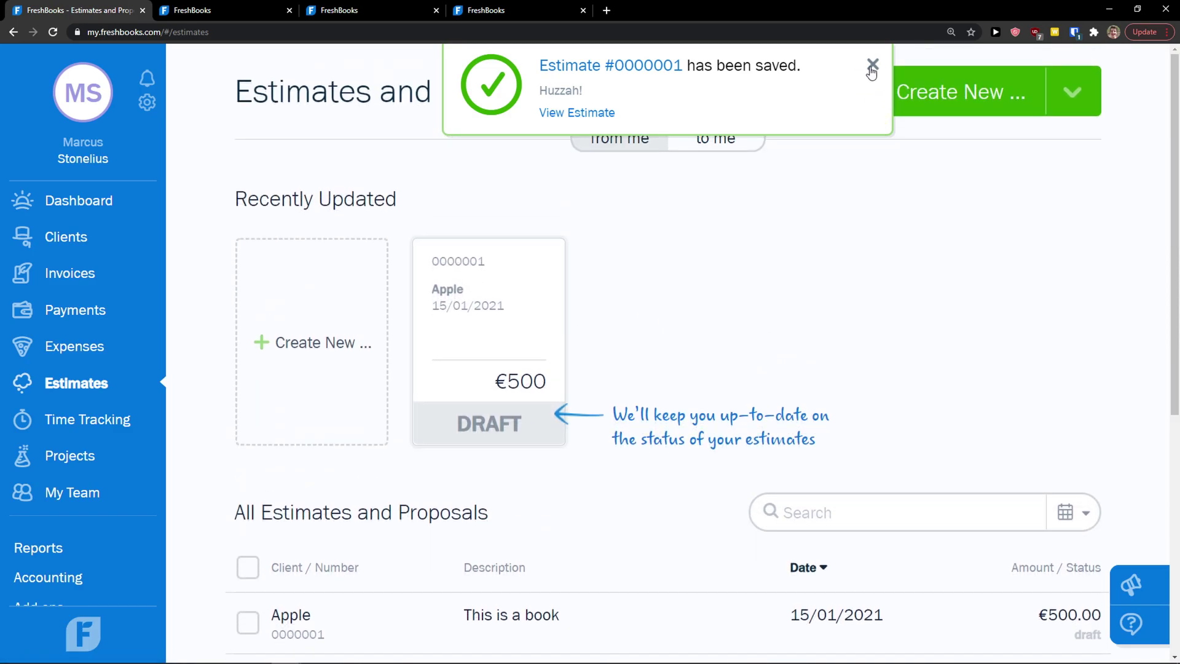
{"action": "left_click", "coordinate": [872, 65]}
{"action": "left_click", "coordinate": [694, 158]}
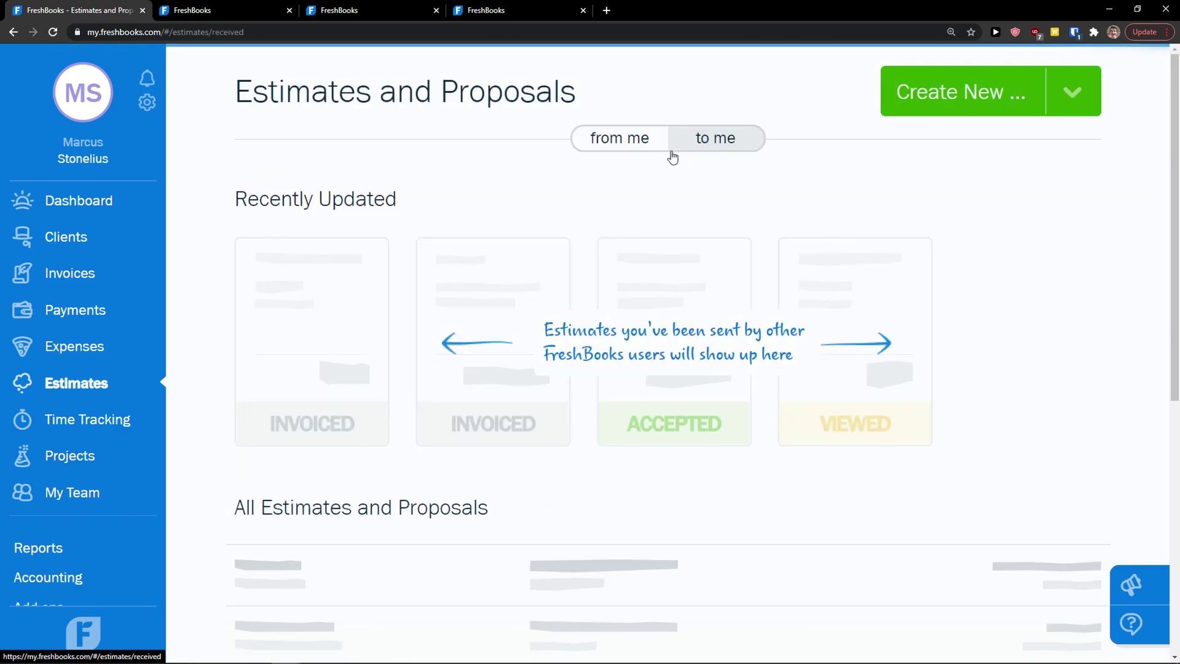
{"action": "left_click", "coordinate": [643, 144]}
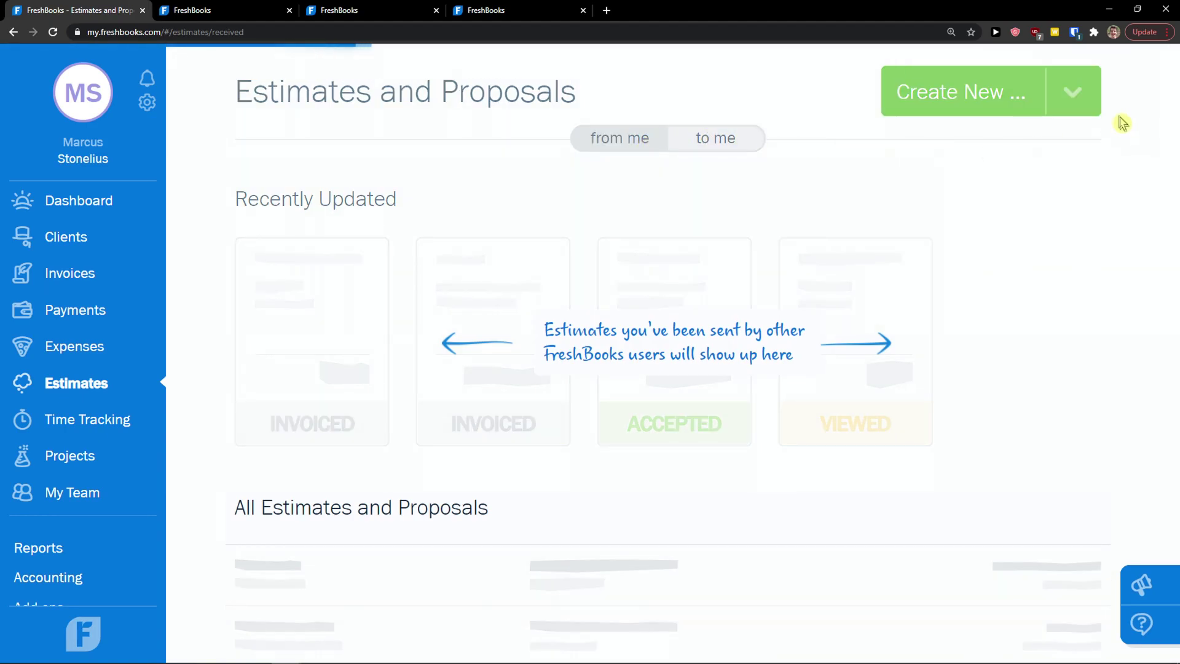
{"action": "left_click", "coordinate": [1072, 92]}
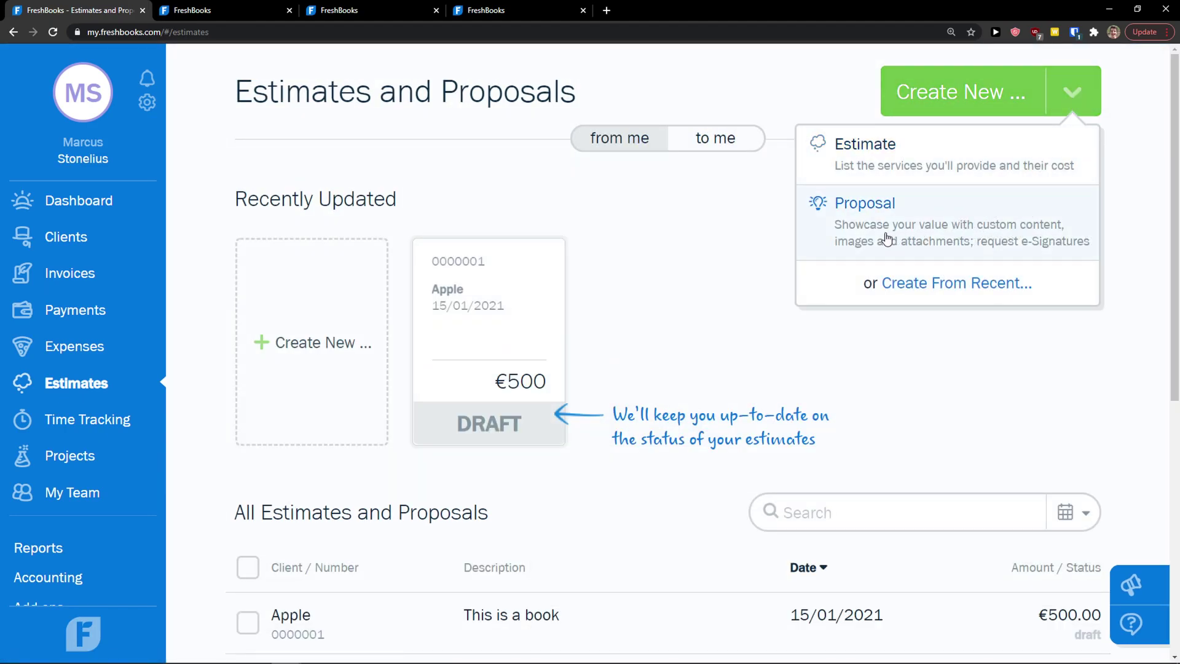
{"action": "scroll", "coordinate": [671, 343], "scroll_direction": "down", "scroll_amount": 3}
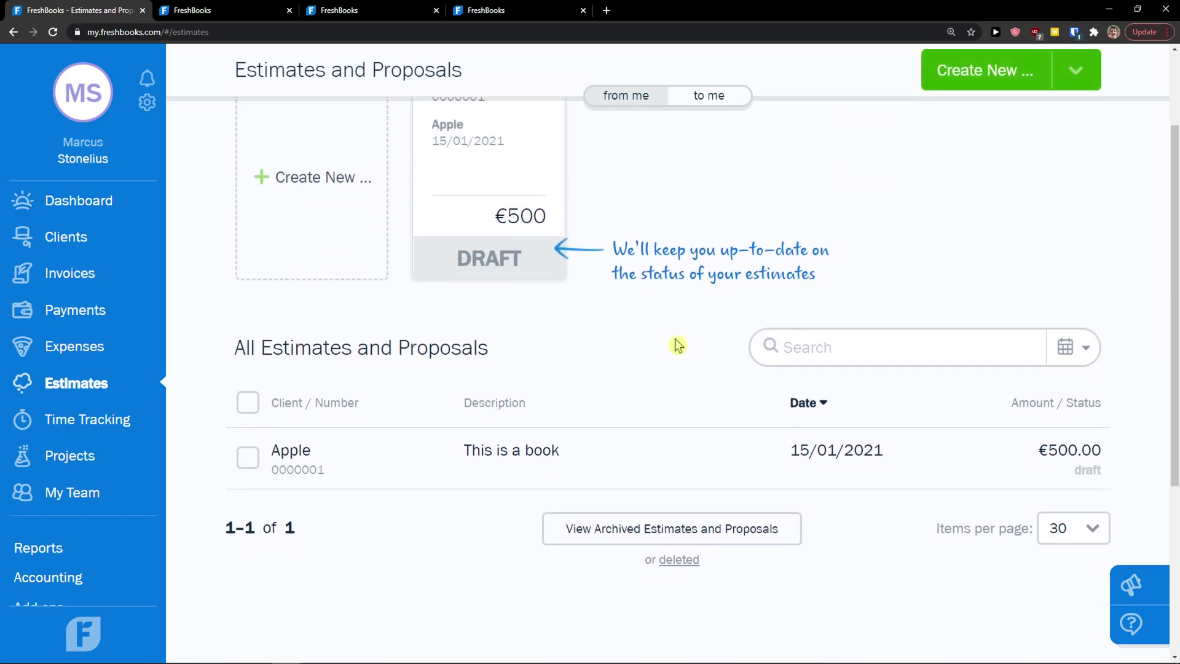
{"action": "scroll", "coordinate": [676, 343], "scroll_direction": "up", "scroll_amount": 2}
- Open Time Tracking and start a new time entry with Apple as the client
{"action": "left_click", "coordinate": [135, 432]}
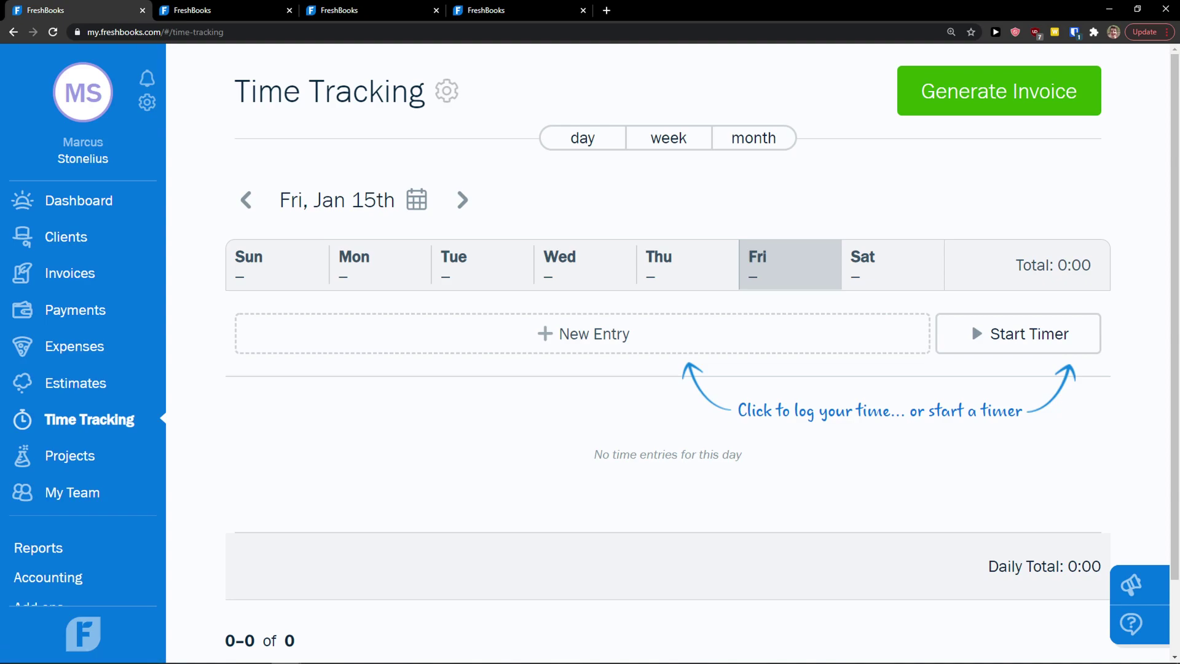
{"action": "scroll", "coordinate": [440, 461], "scroll_direction": "down", "scroll_amount": 1}
{"action": "scroll", "coordinate": [469, 471], "scroll_direction": "up", "scroll_amount": 1}
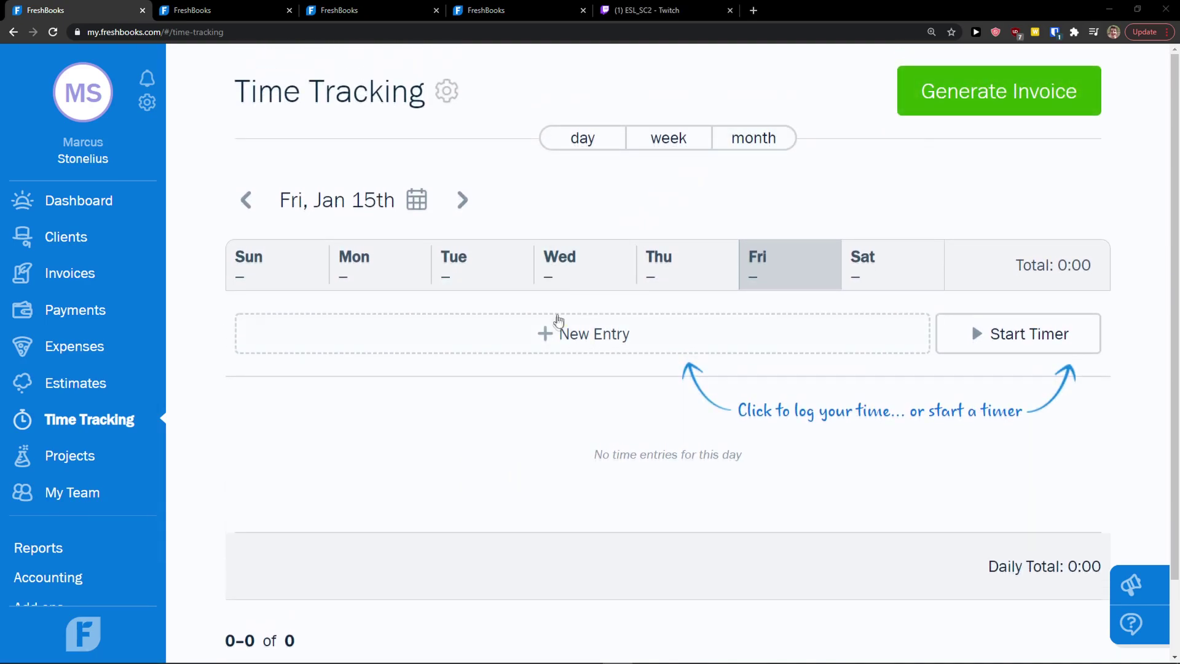
{"action": "scroll", "coordinate": [573, 318], "scroll_direction": "down", "scroll_amount": 1}
{"action": "left_click", "coordinate": [585, 279]}
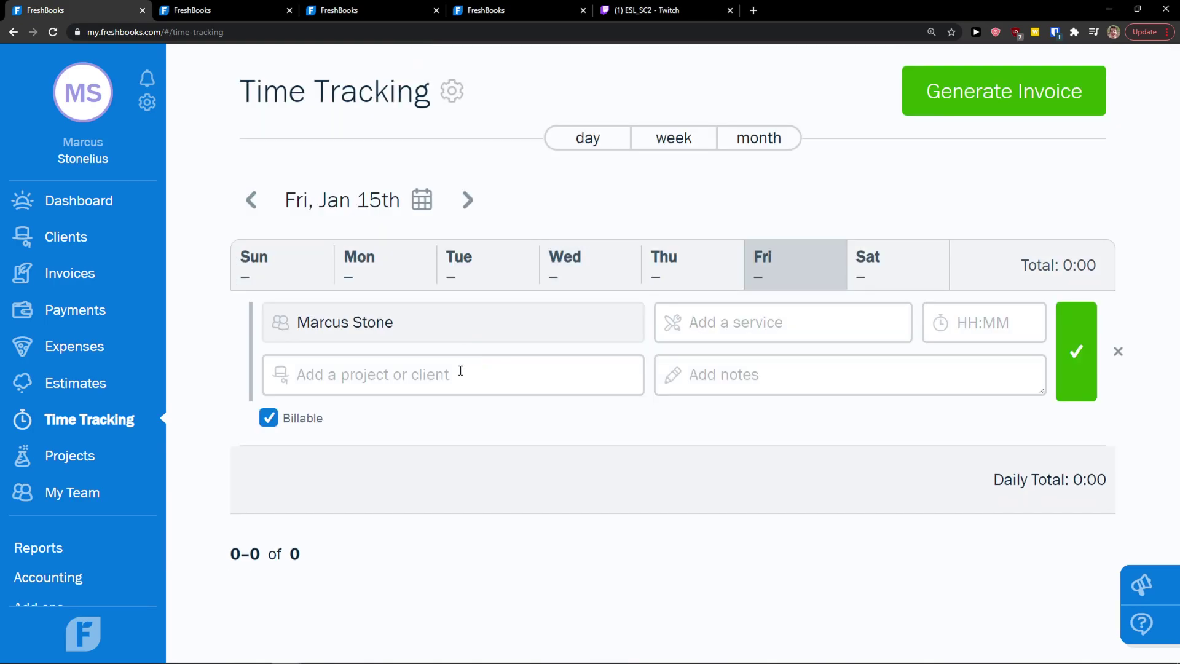
{"action": "type", "text": "a"}
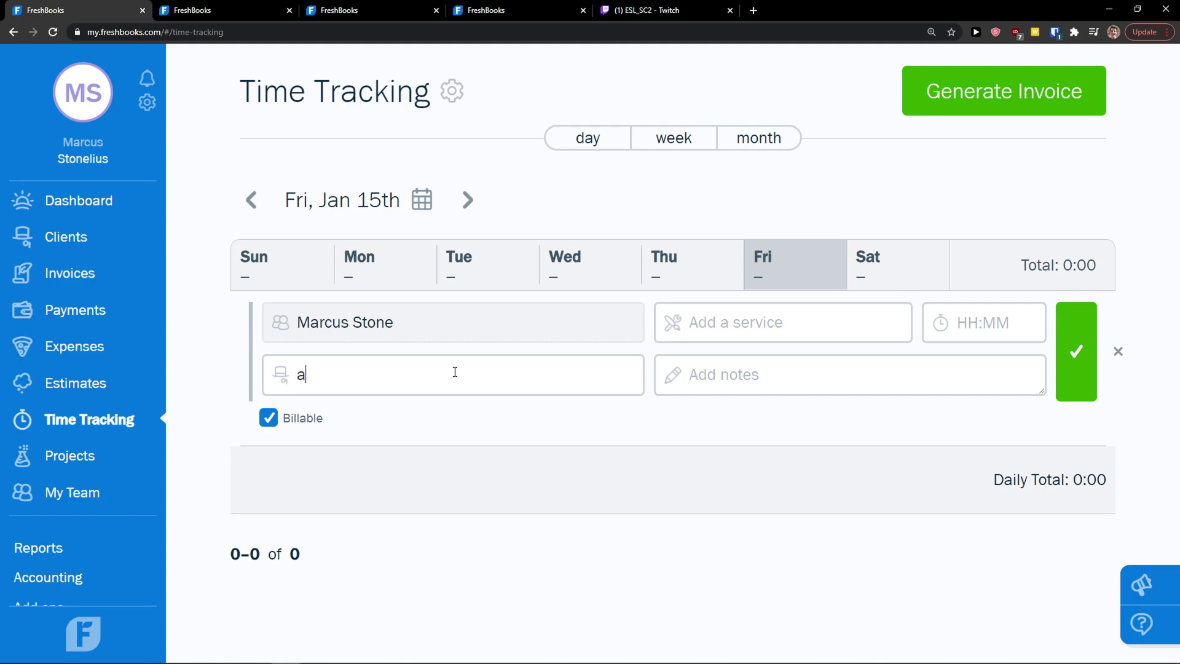
{"action": "type", "text": "app"}
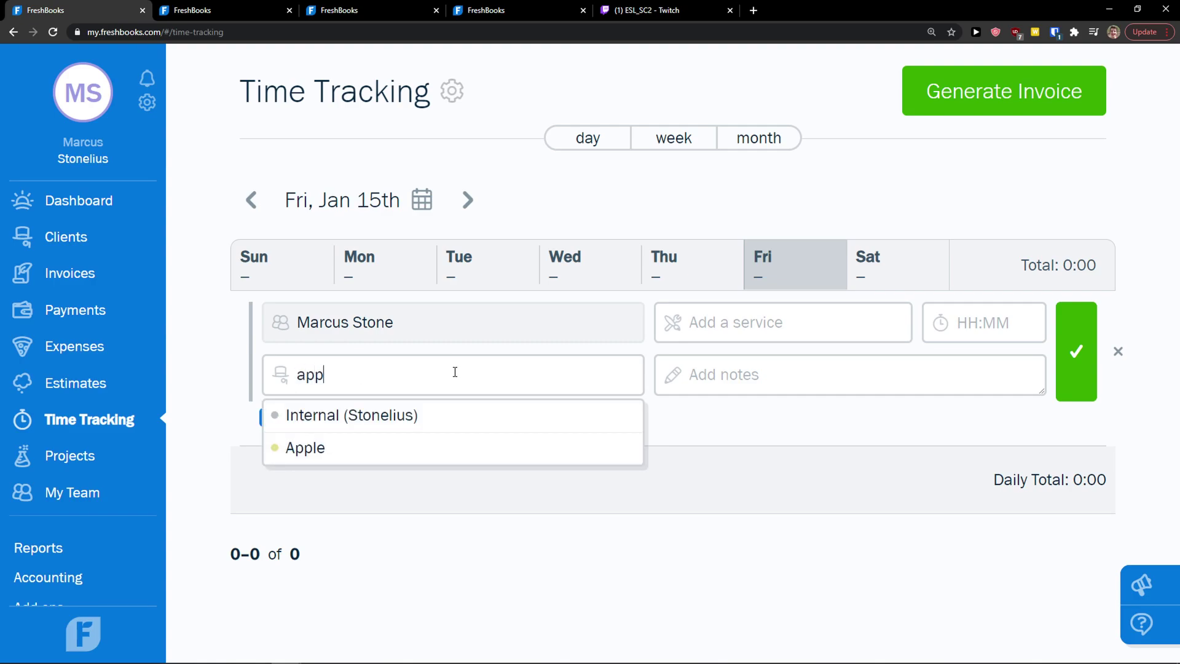
{"action": "left_click", "coordinate": [408, 425]}
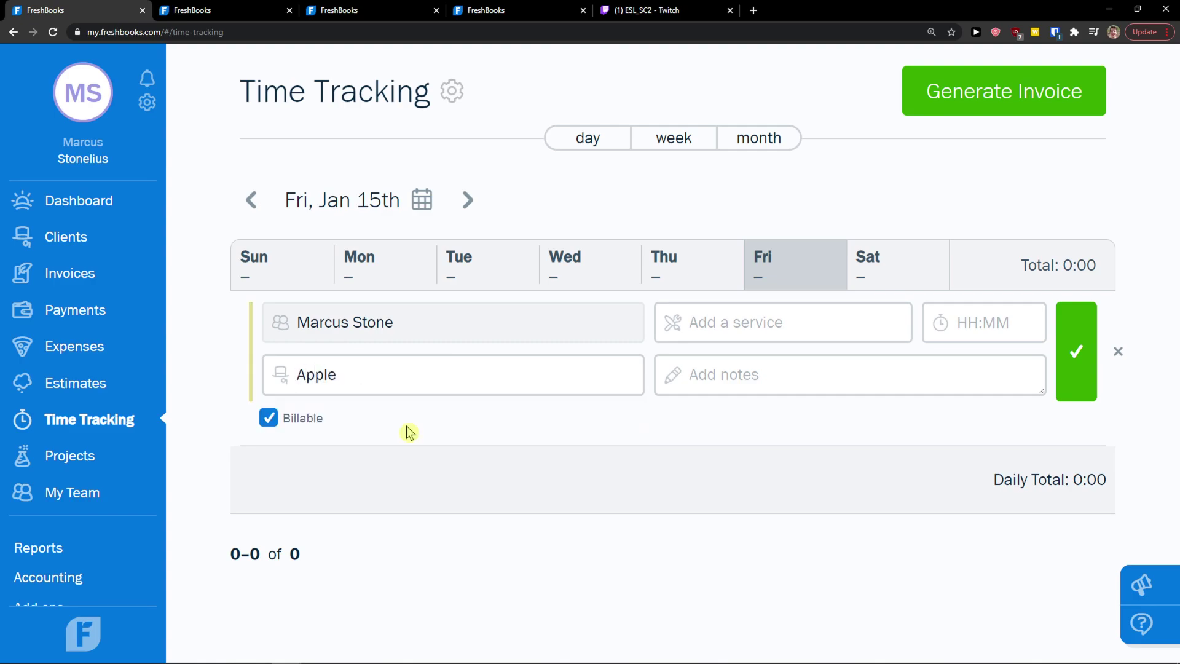
- Enter Marketing as the service with 1 hour and save the entry for Fri, Jan 15th
{"action": "type", "text": "a"}
{"action": "key", "text": "BackSpace"}
{"action": "type", "text": "Marketing"}
{"action": "double_click", "coordinate": [754, 319]}
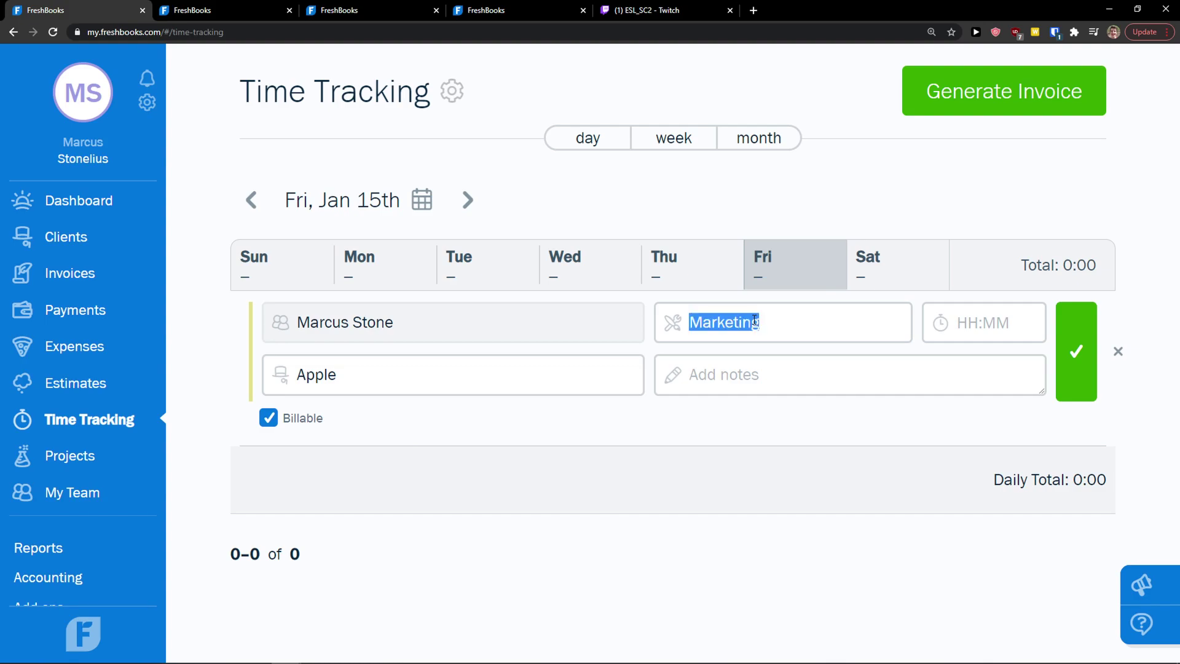
{"action": "left_click", "coordinate": [781, 317]}
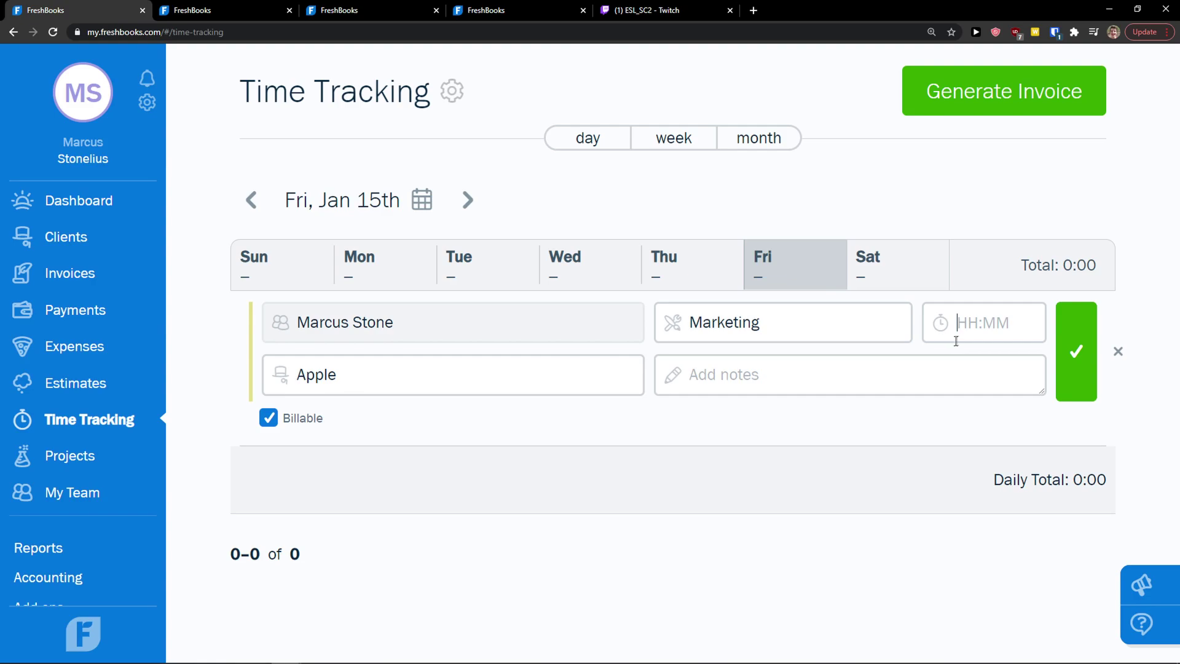
{"action": "left_click", "coordinate": [1004, 321]}
{"action": "type", "text": "01:00"}
{"action": "left_click", "coordinate": [893, 369]}
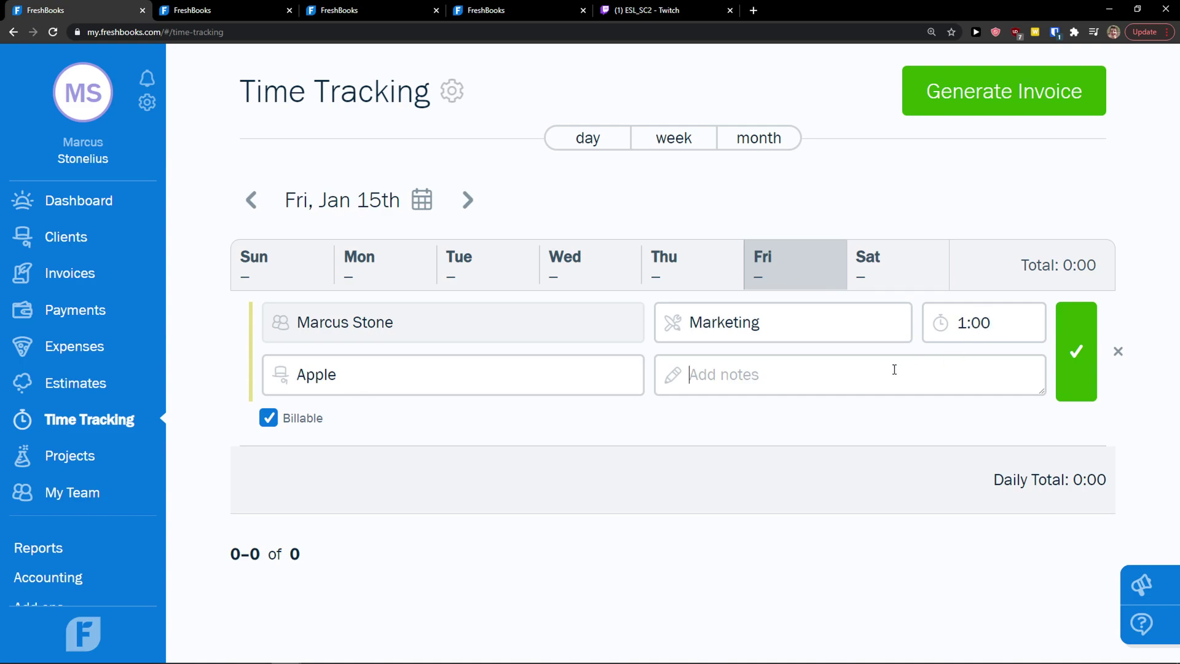
{"action": "left_click", "coordinate": [1066, 357]}
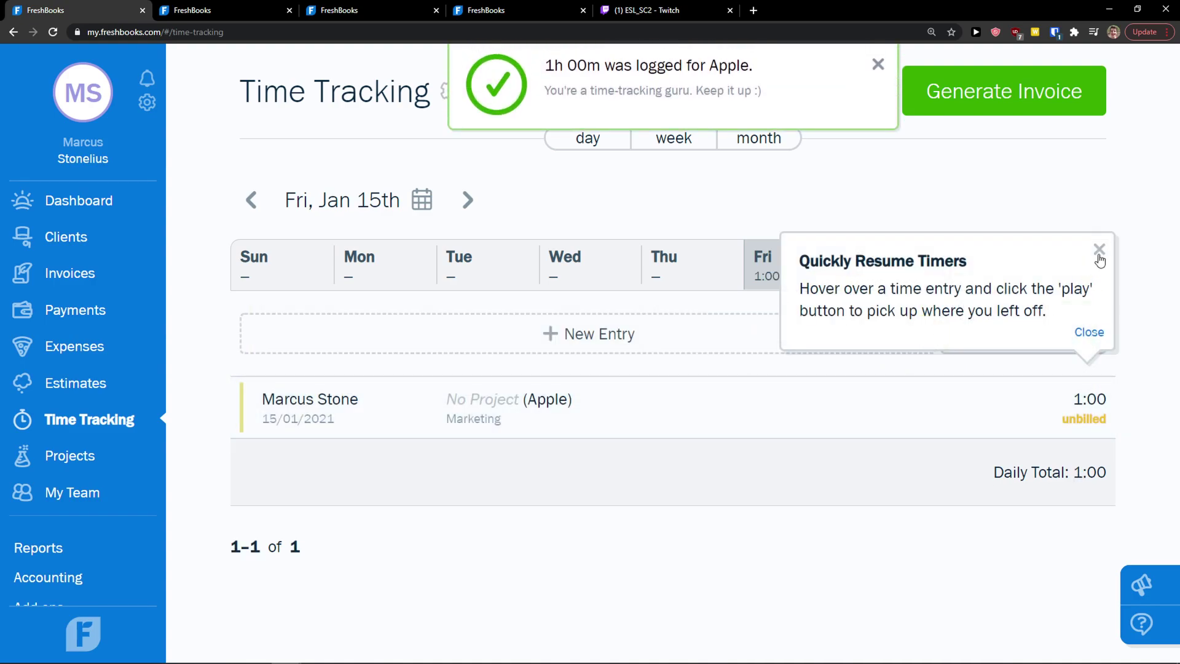
- Dismiss the timer tip and re-save the one-hour Apple time entry
{"action": "left_click", "coordinate": [1101, 256]}
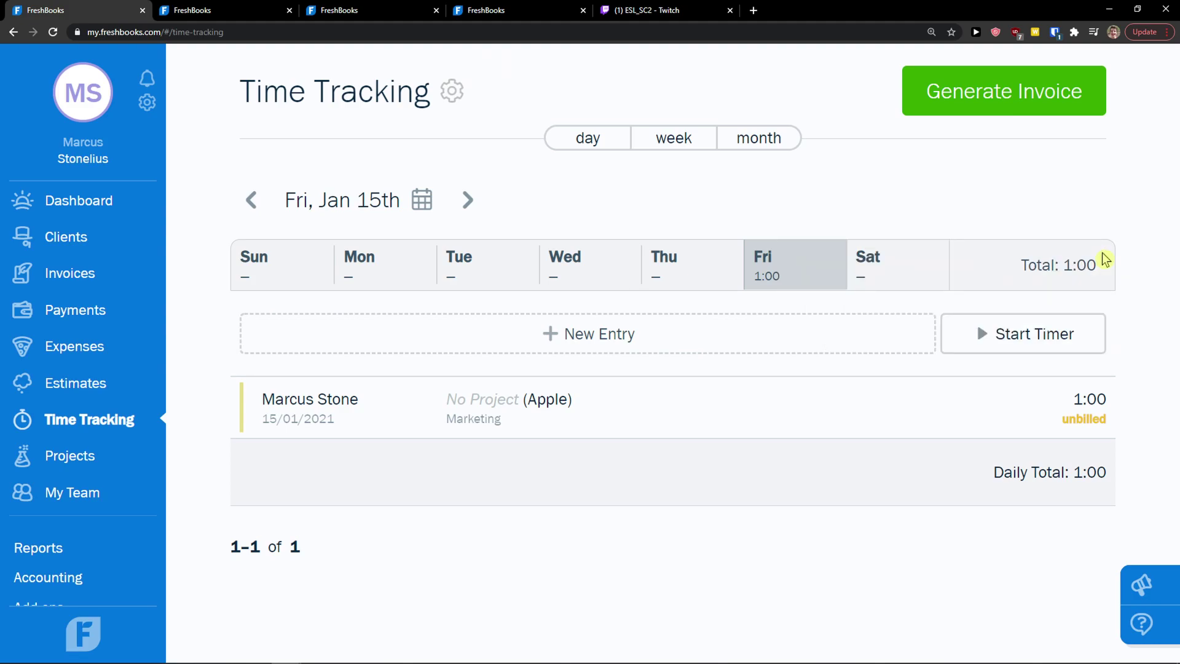
{"action": "left_click", "coordinate": [1050, 398]}
{"action": "left_click", "coordinate": [1080, 433]}
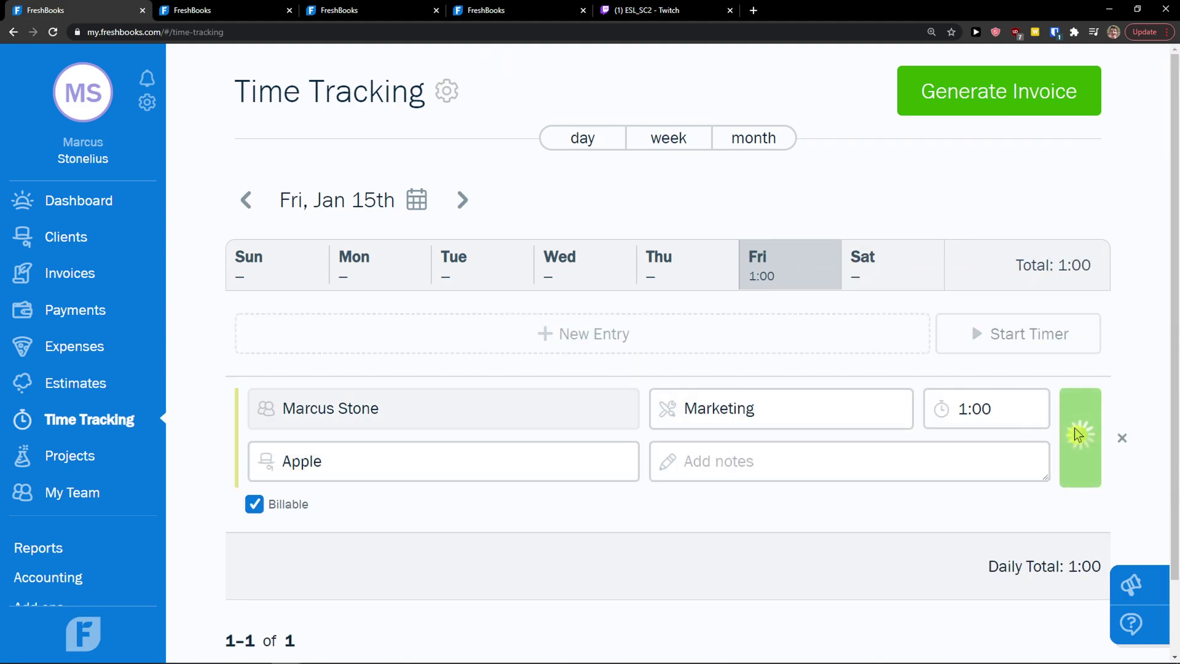
- Discard the accidentally resumed timer and start generating an invoice from tracked time
{"action": "left_click", "coordinate": [1086, 378]}
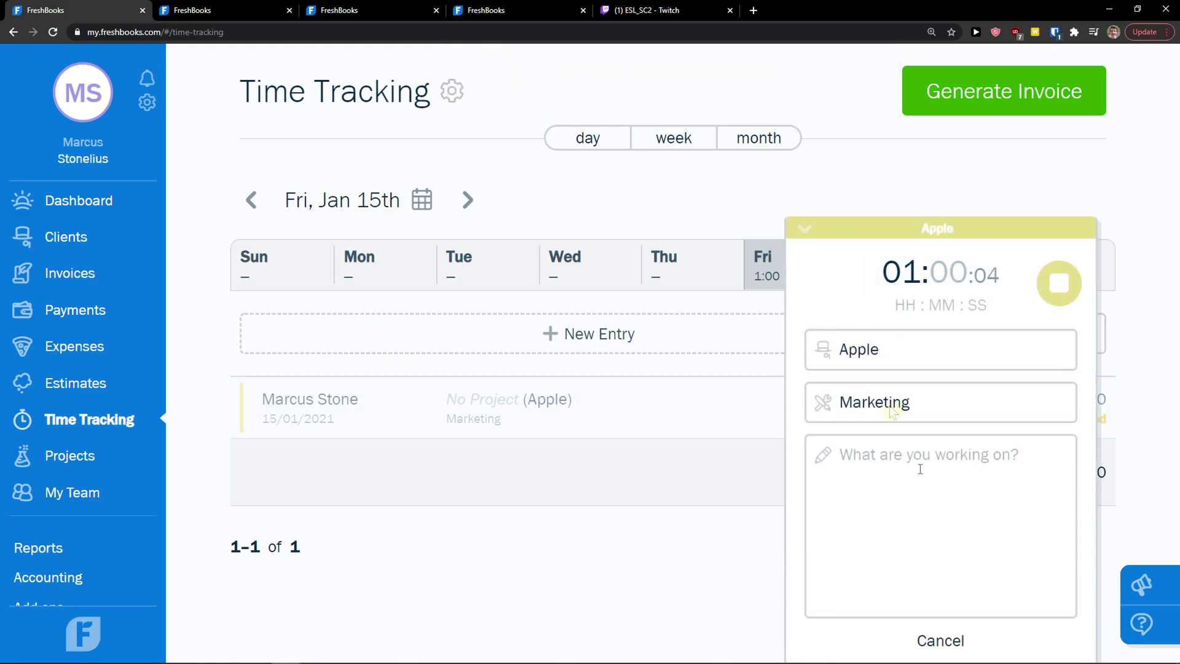
{"action": "left_click", "coordinate": [954, 641]}
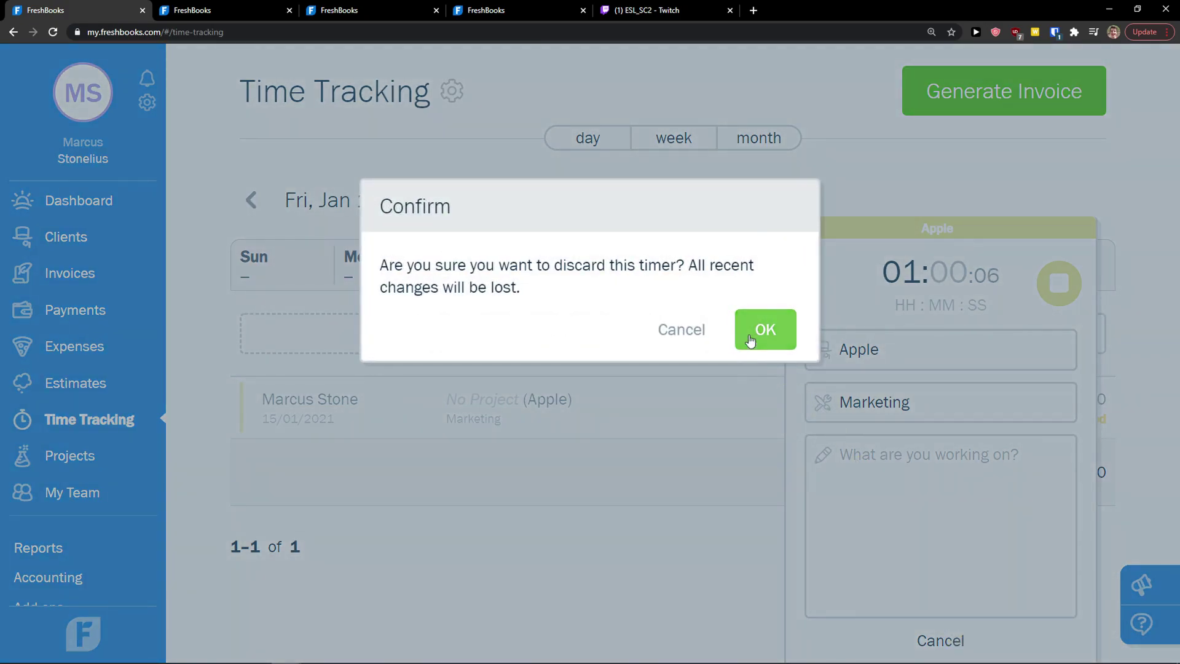
{"action": "left_click", "coordinate": [761, 330]}
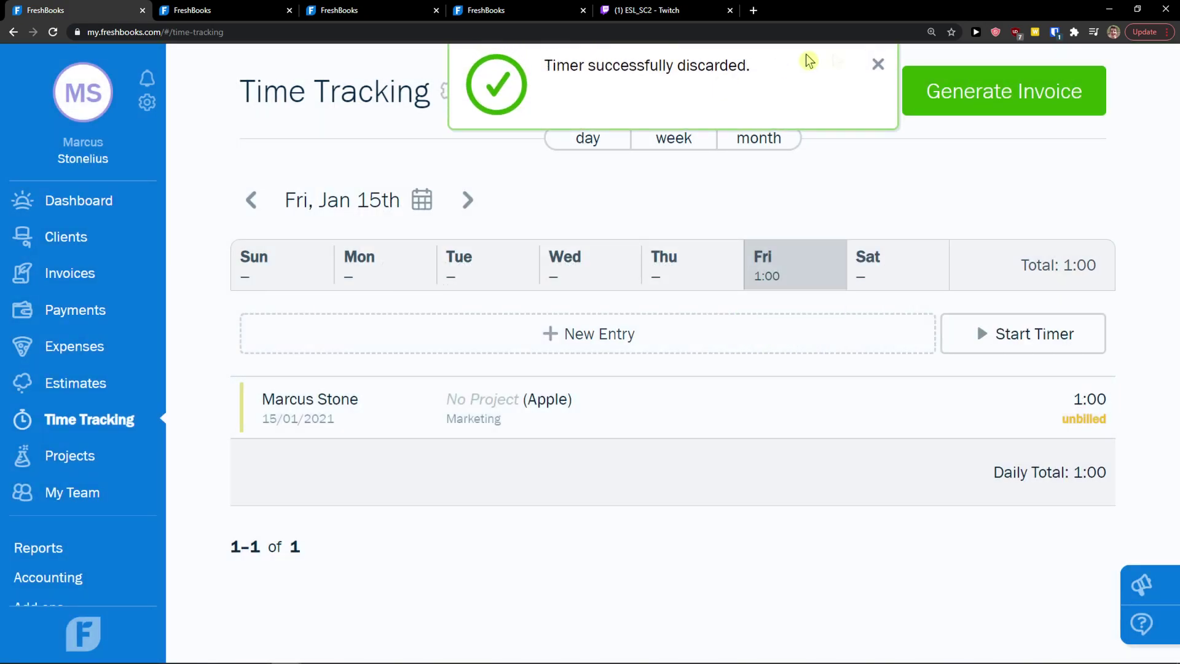
{"action": "left_click", "coordinate": [880, 65]}
{"action": "left_click", "coordinate": [958, 93]}
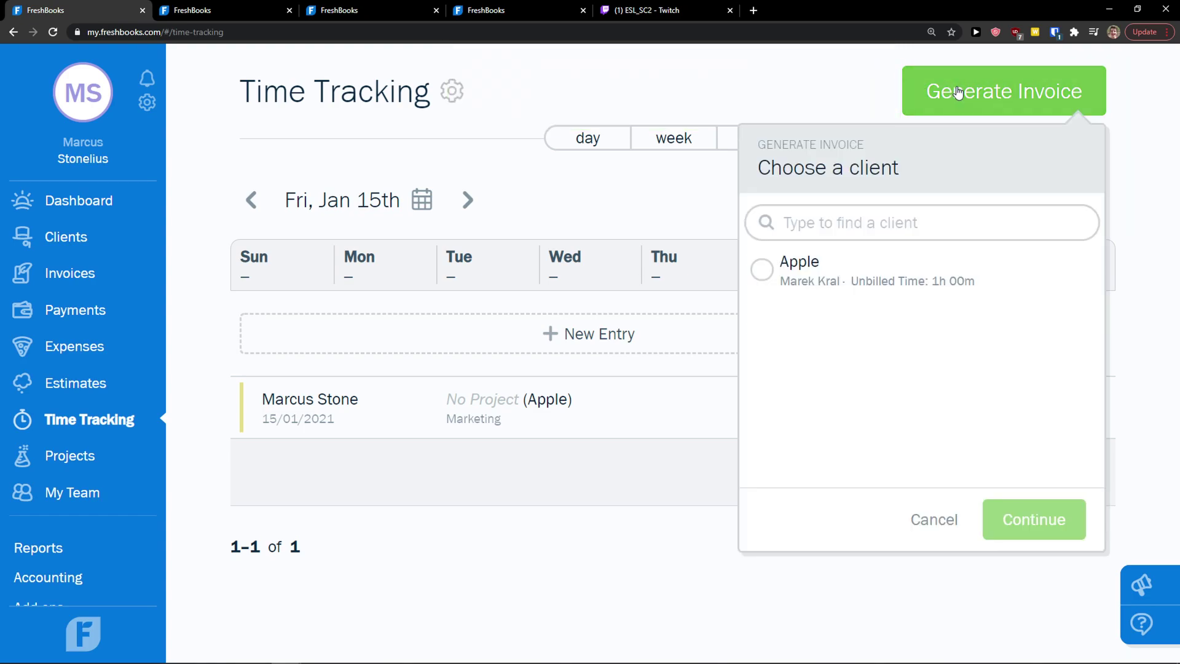
- Invoice Apple for This Month's (January) unbilled time at a €25 standard hourly rate
{"action": "left_click", "coordinate": [793, 277]}
{"action": "left_click", "coordinate": [1030, 513]}
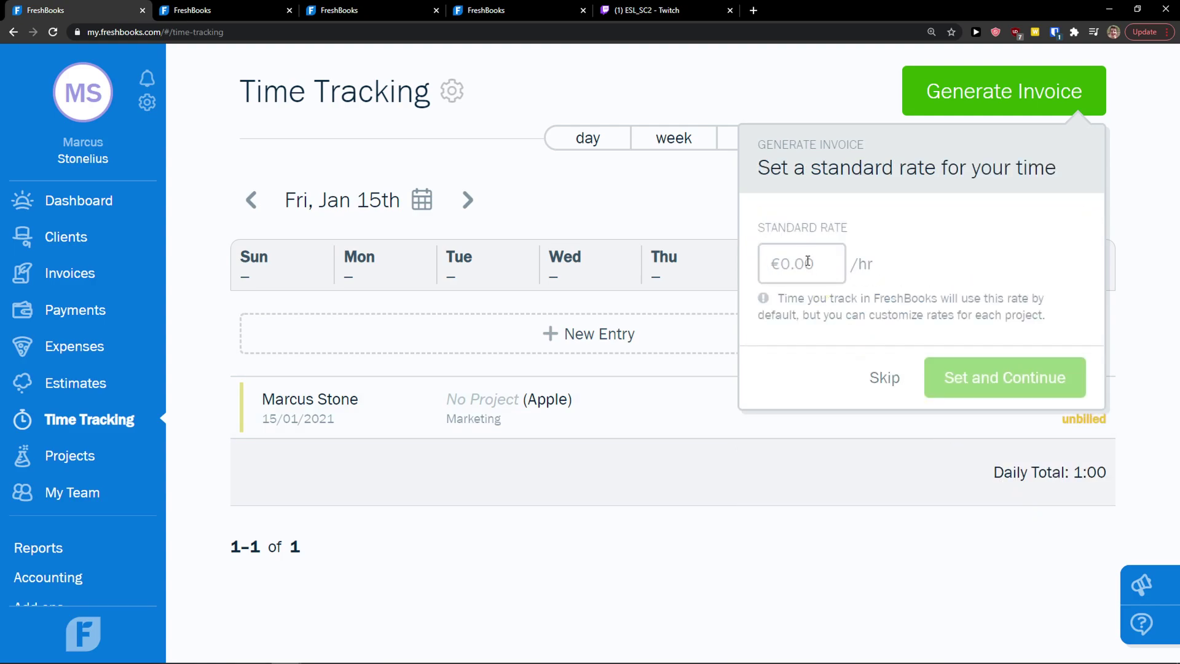
{"action": "type", "text": "25"}
{"action": "left_click", "coordinate": [983, 377]}
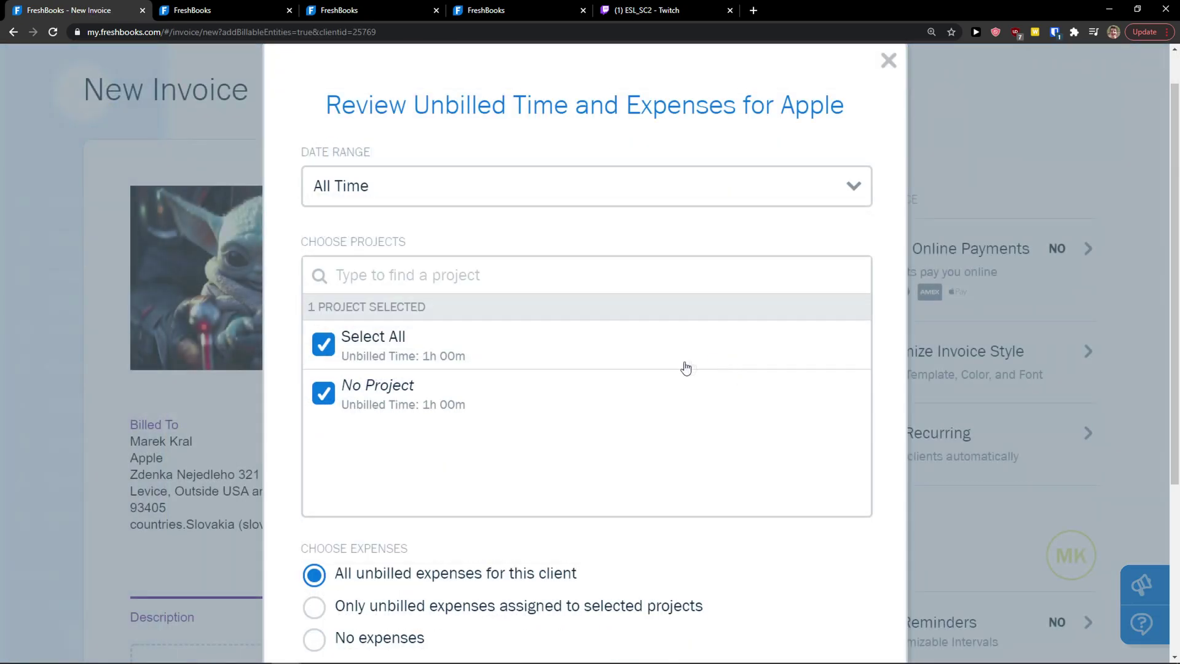
{"action": "scroll", "coordinate": [657, 387], "scroll_direction": "down", "scroll_amount": 1}
{"action": "left_click", "coordinate": [457, 145]}
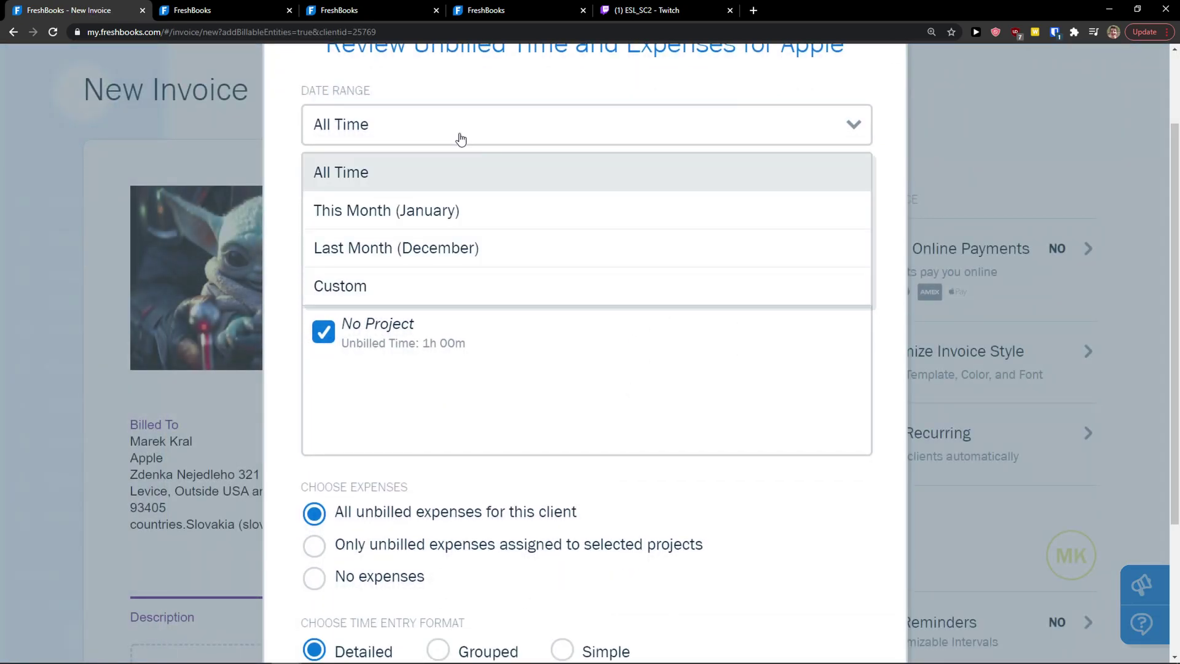
{"action": "left_click", "coordinate": [460, 211]}
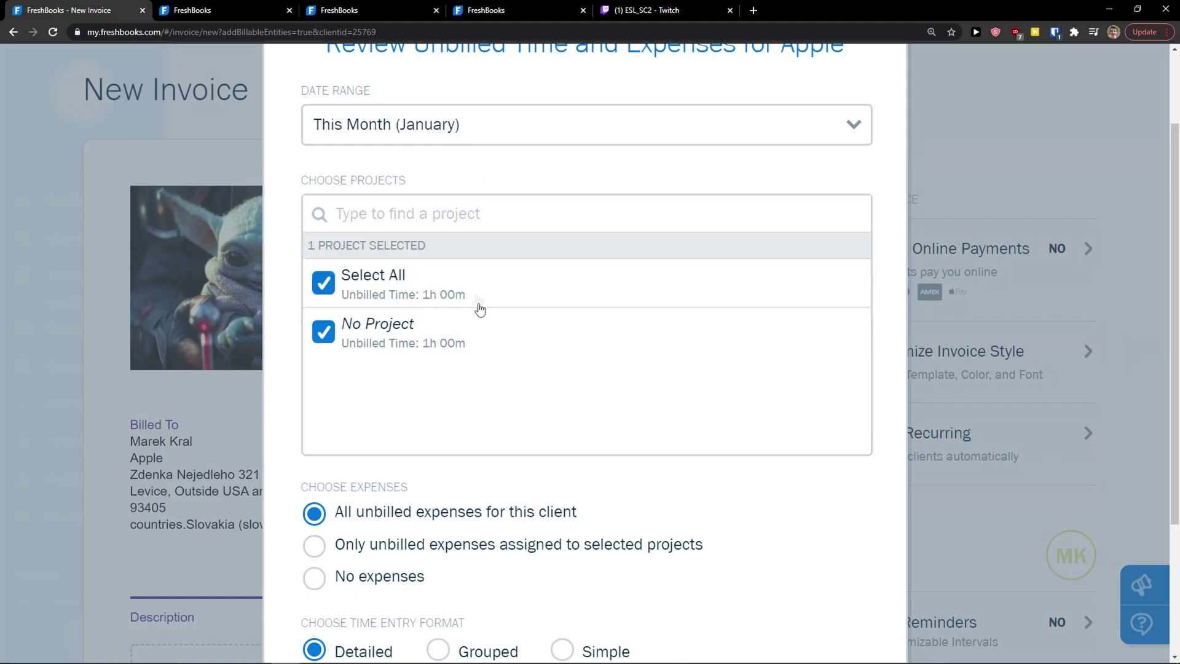
{"action": "scroll", "coordinate": [430, 335], "scroll_direction": "down", "scroll_amount": 3}
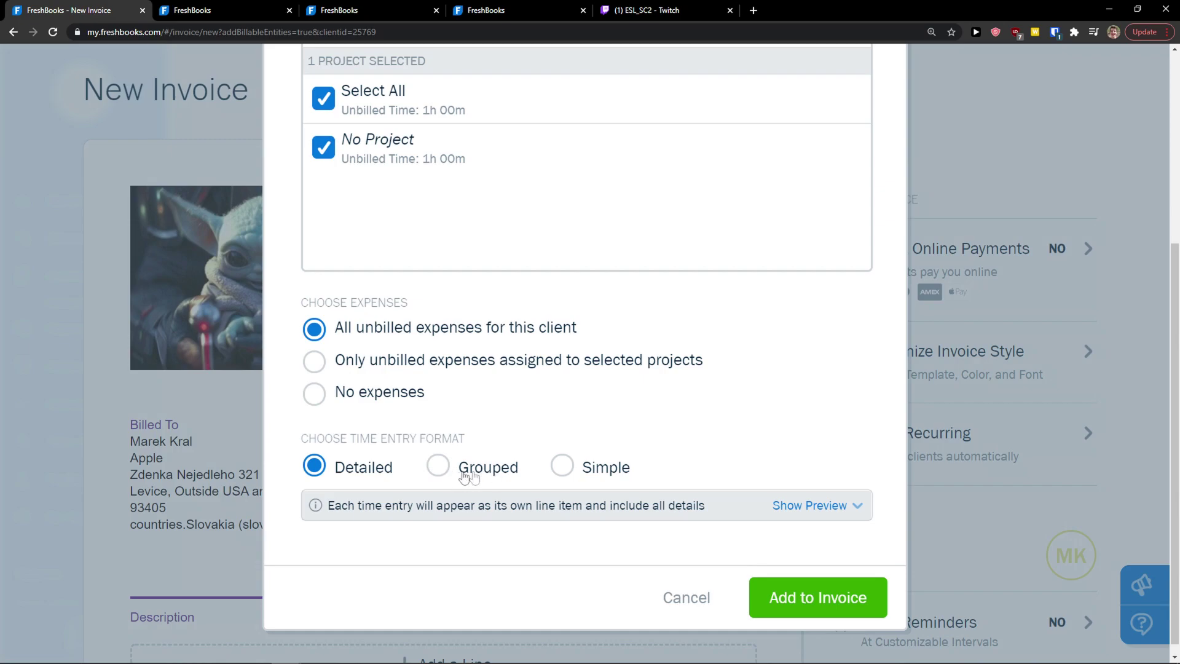
{"action": "left_click", "coordinate": [818, 597]}
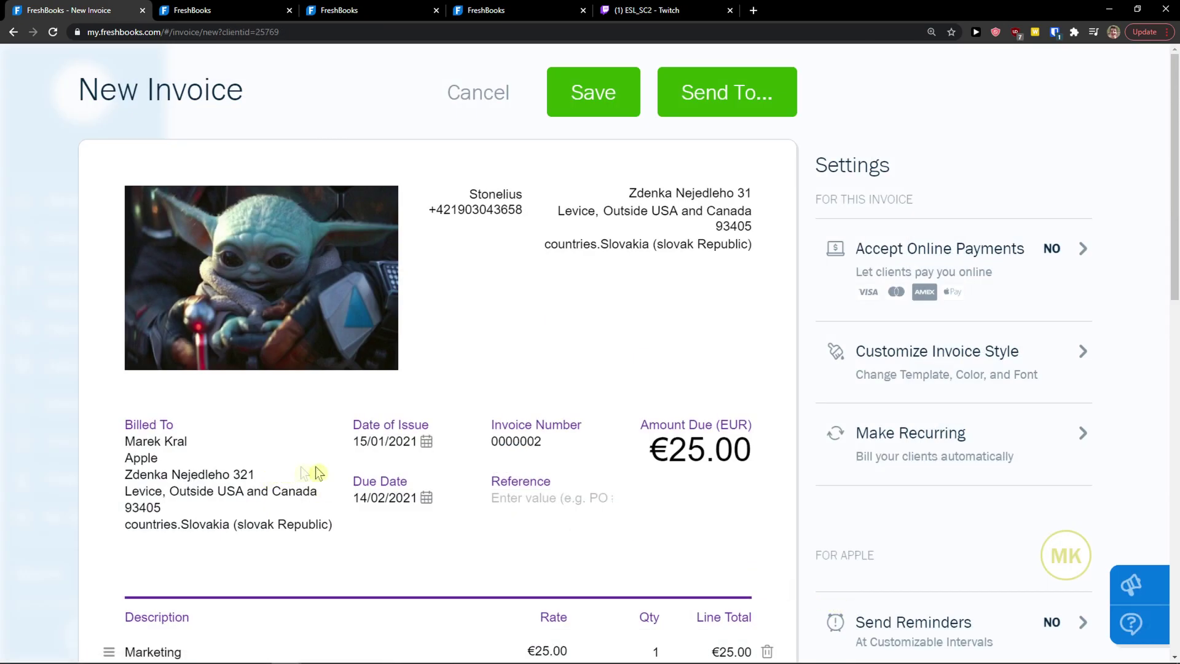
- Save invoice 0000002 and send it by email to the Apple client
{"action": "scroll", "coordinate": [311, 473], "scroll_direction": "down", "scroll_amount": 2}
{"action": "scroll", "coordinate": [373, 476], "scroll_direction": "down", "scroll_amount": 1}
{"action": "scroll", "coordinate": [424, 522], "scroll_direction": "down", "scroll_amount": 5}
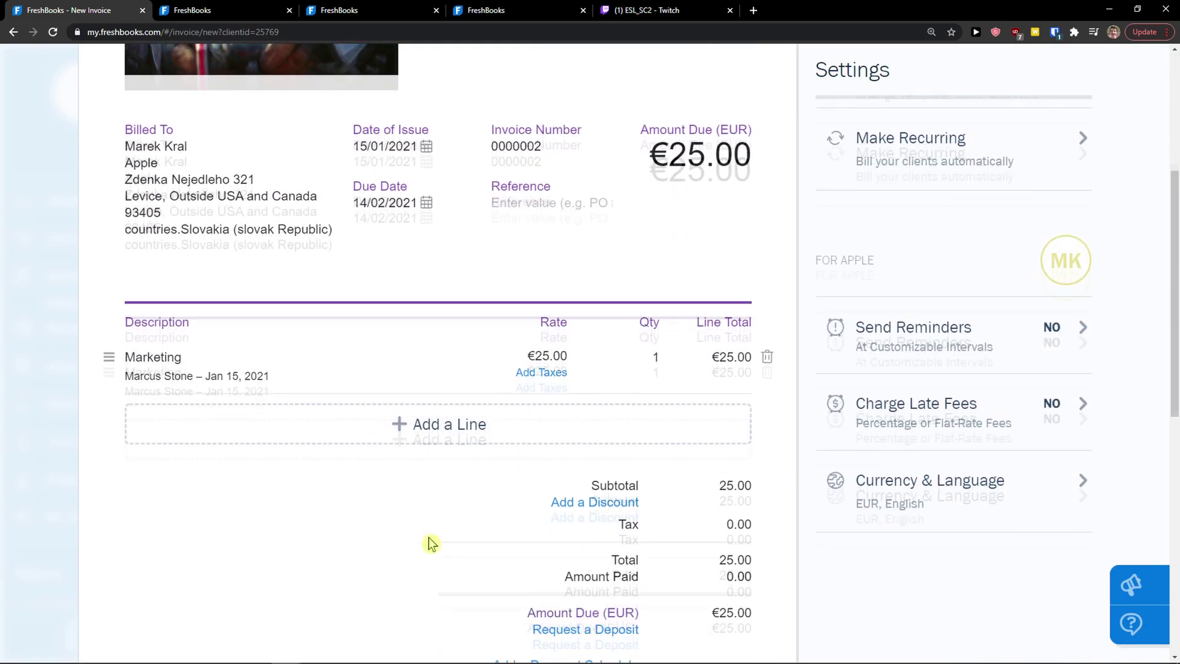
{"action": "scroll", "coordinate": [430, 527], "scroll_direction": "up", "scroll_amount": 3}
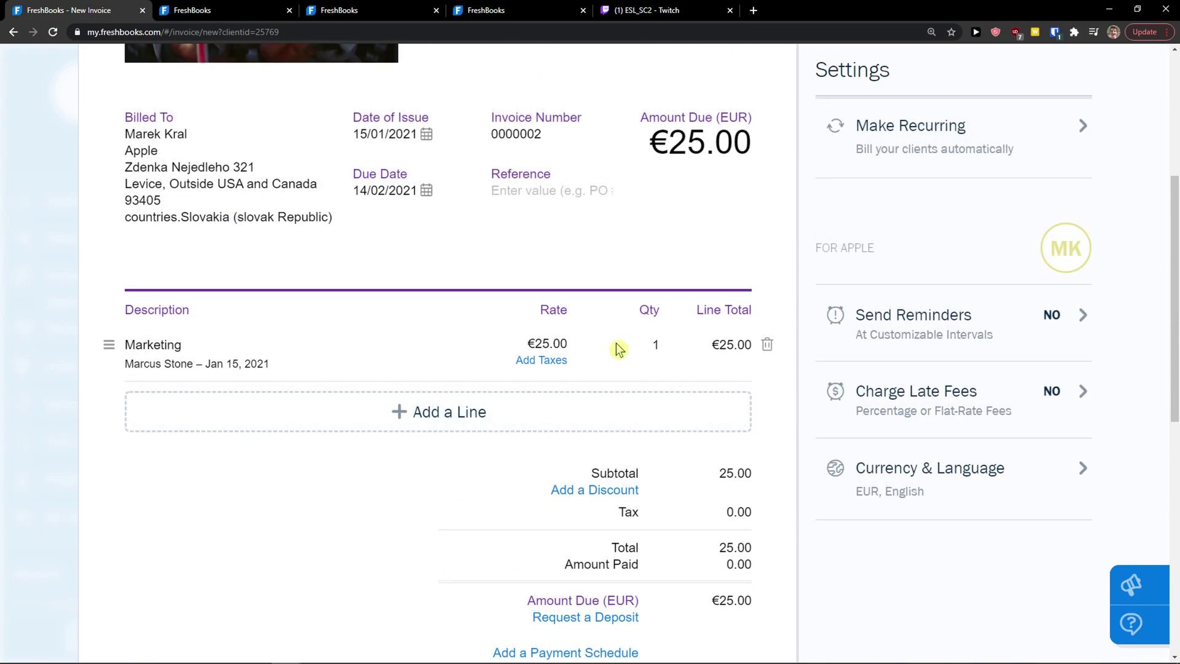
{"action": "scroll", "coordinate": [585, 355], "scroll_direction": "down", "scroll_amount": 5}
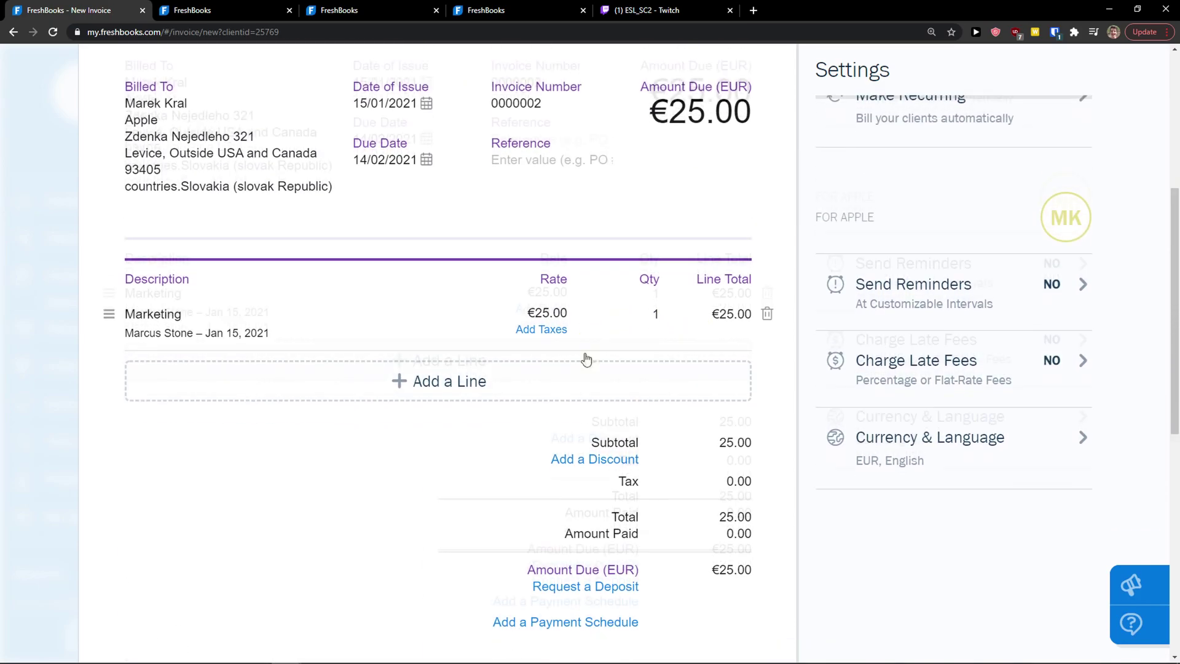
{"action": "scroll", "coordinate": [555, 374], "scroll_direction": "up", "scroll_amount": 10}
{"action": "left_click", "coordinate": [598, 97]}
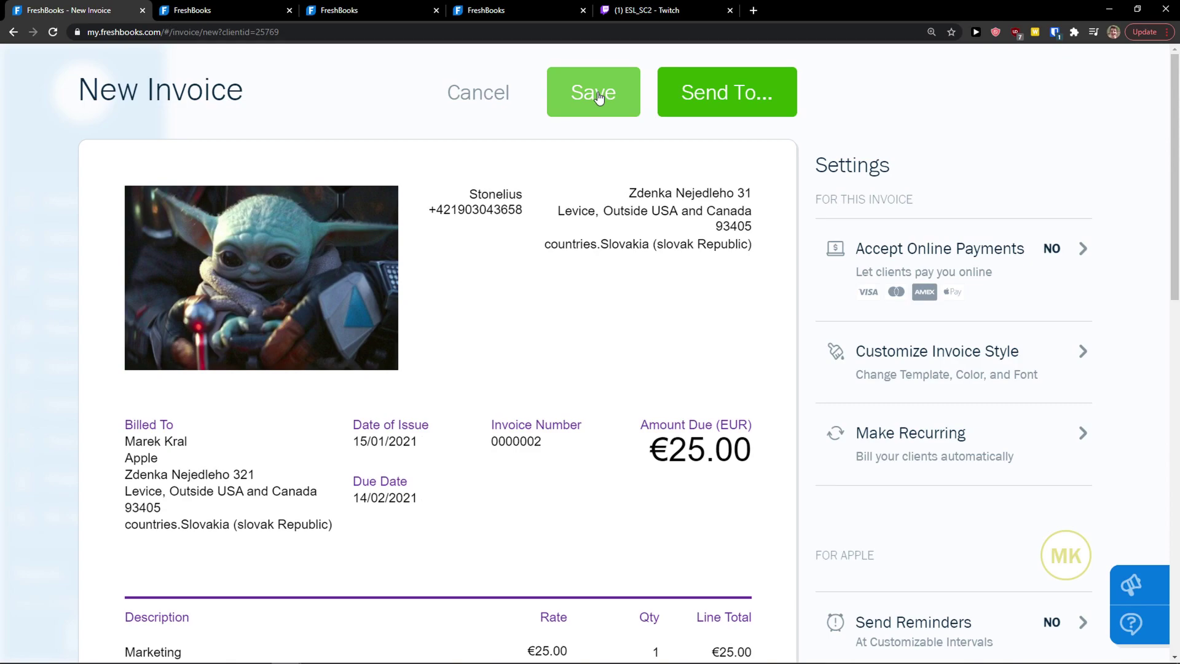
{"action": "left_click", "coordinate": [711, 93]}
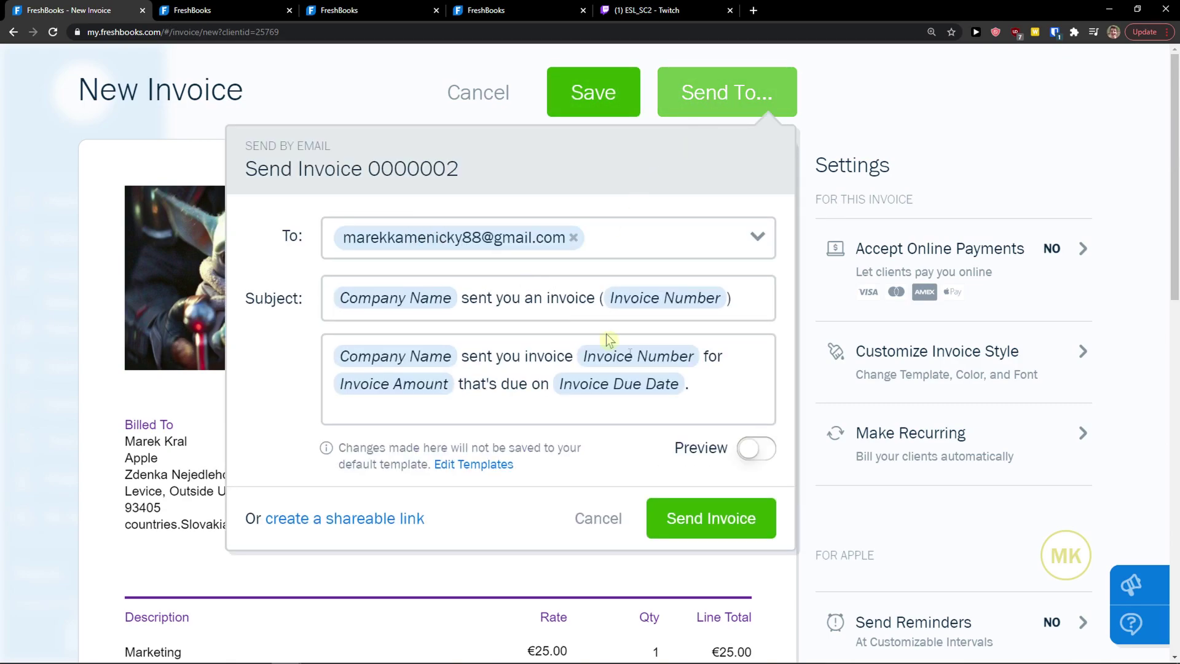
{"action": "left_click", "coordinate": [711, 522]}
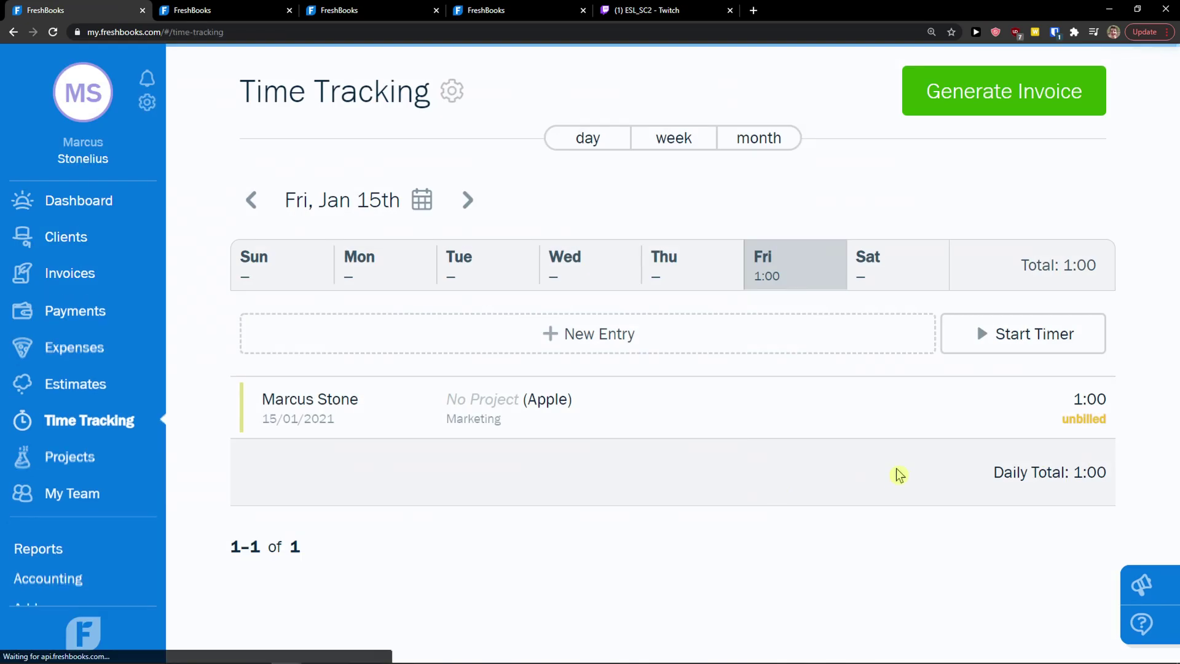
- From the Projects page, create a new Flat Rate Project
{"action": "left_click", "coordinate": [102, 465]}
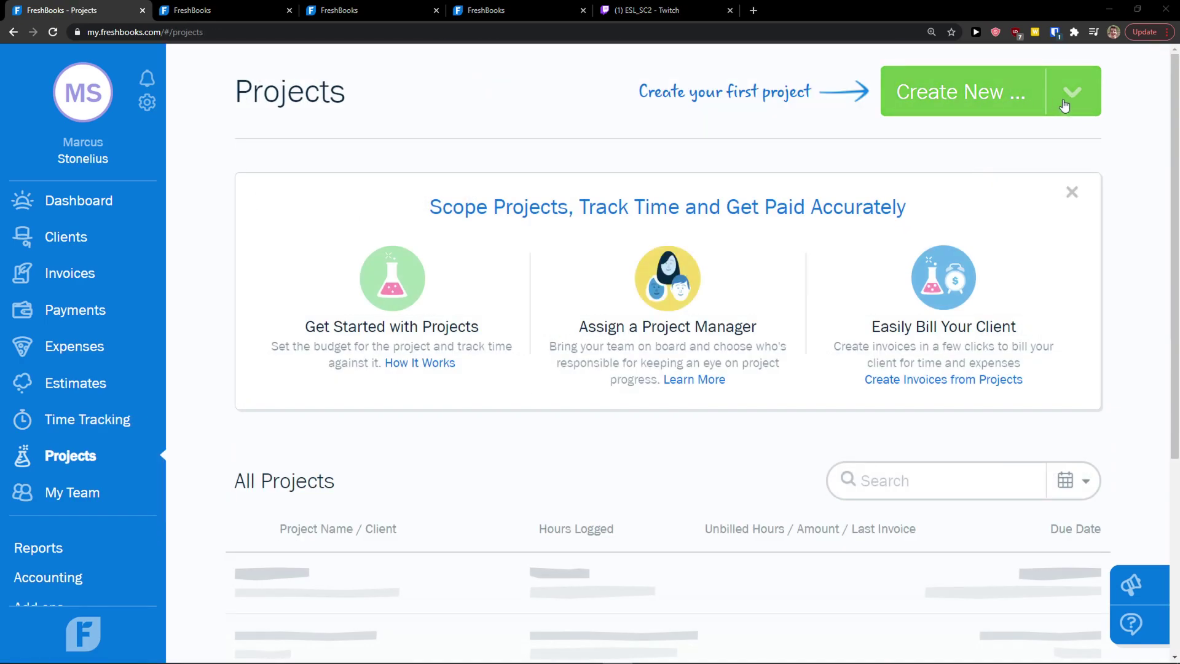
{"action": "left_click", "coordinate": [1064, 106]}
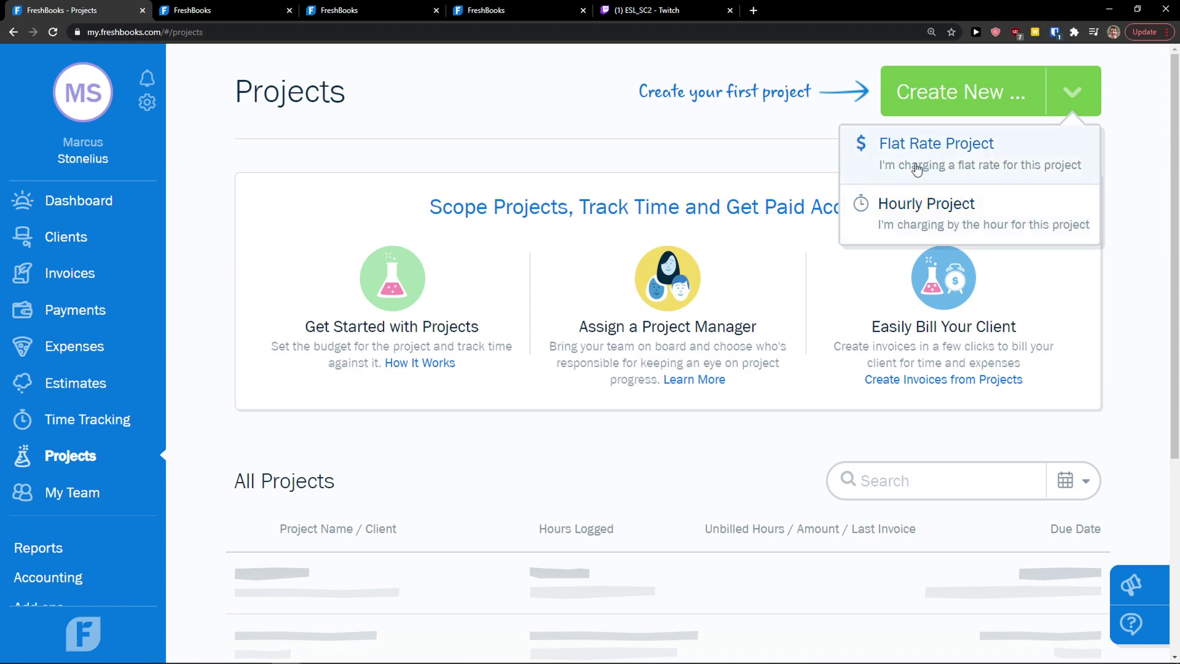
{"action": "left_click", "coordinate": [934, 162]}
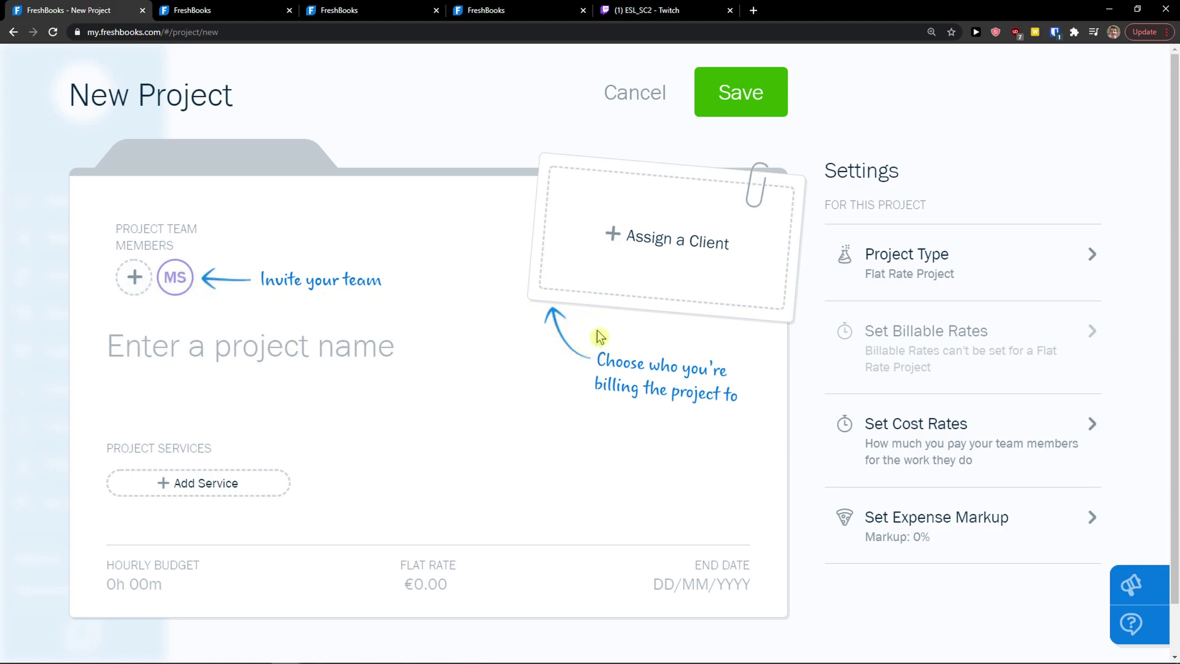
- Assign the Apple client and name the project 'Apple Project'
{"action": "left_click", "coordinate": [554, 293]}
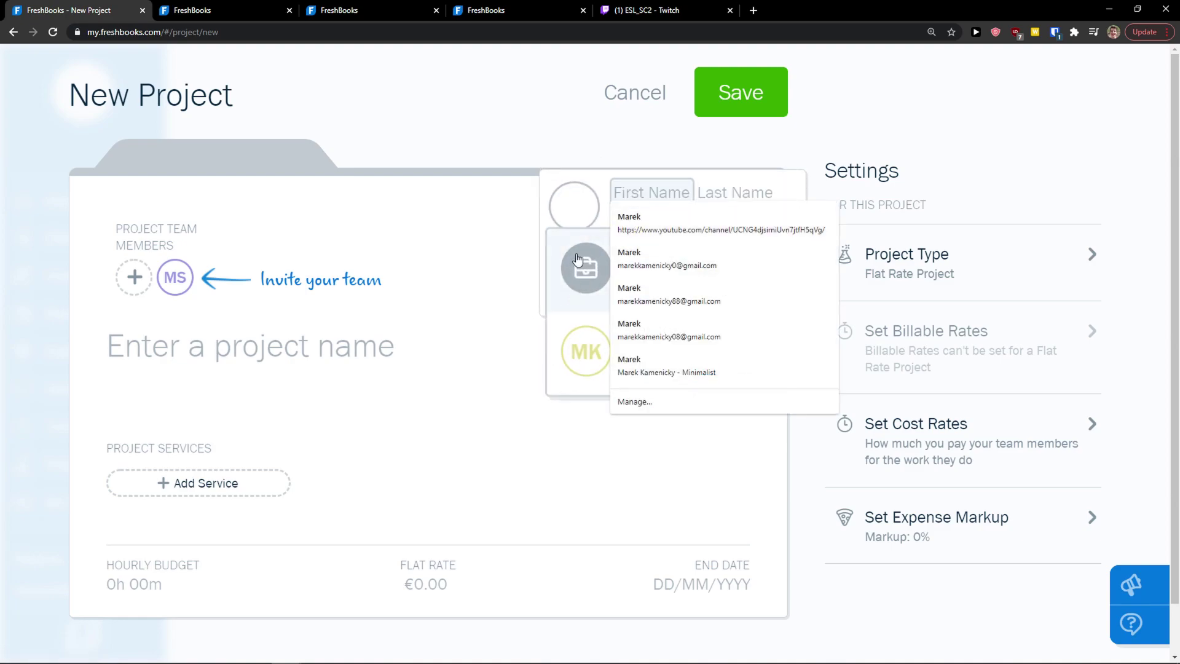
{"action": "left_click", "coordinate": [584, 389]}
{"action": "double_click", "coordinate": [624, 363]}
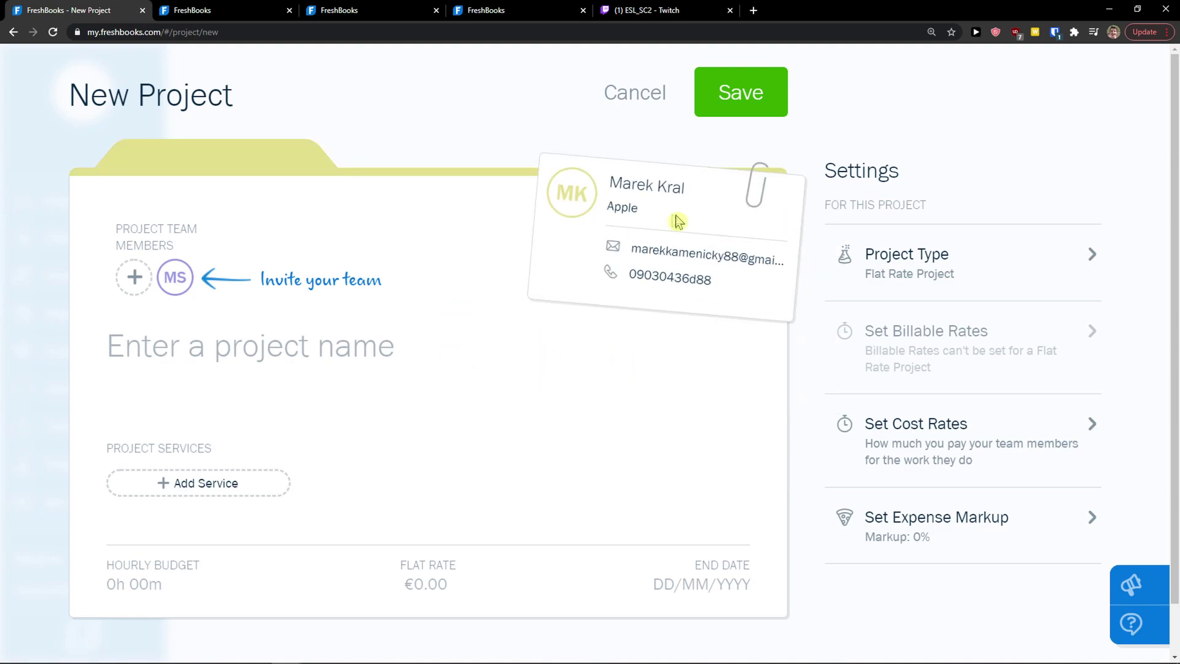
{"action": "left_click", "coordinate": [197, 351]}
{"action": "type", "text": "Ap"}
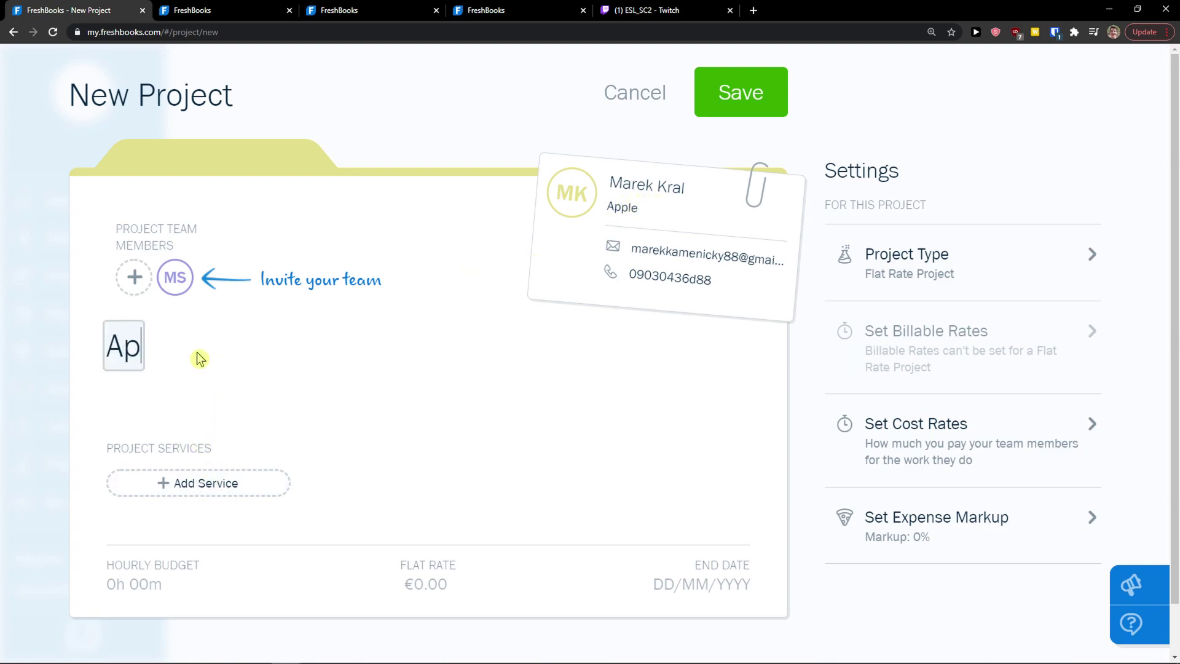
{"action": "type", "text": "ple Project"}
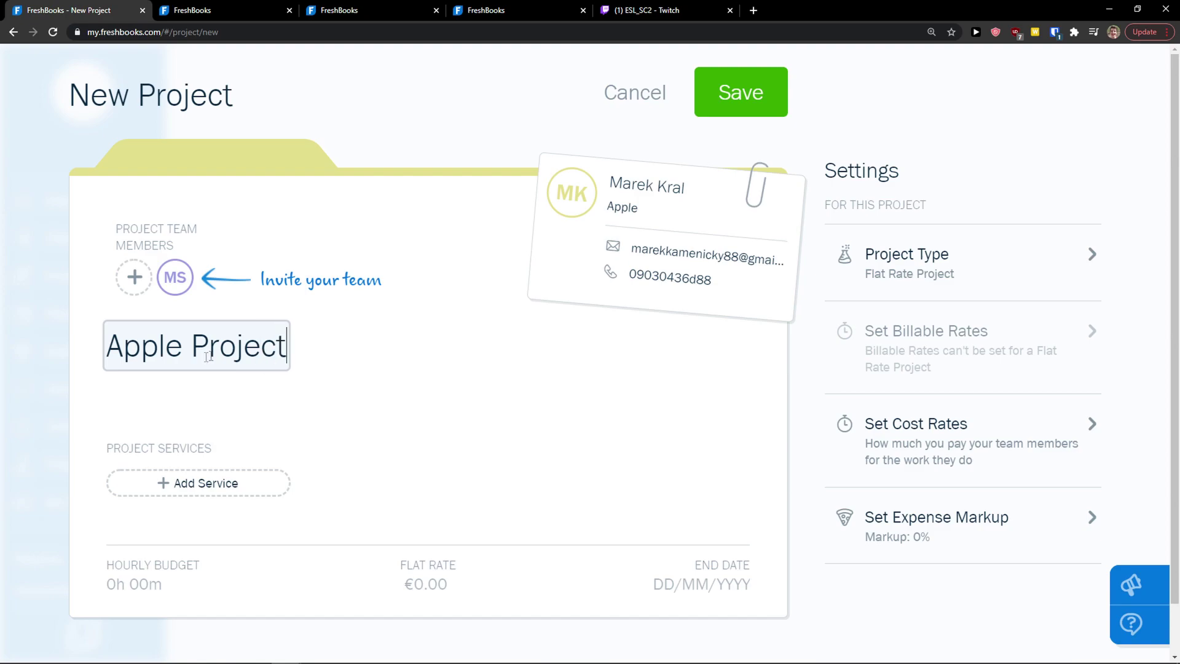
- Add the Marketing service to the project
{"action": "left_click", "coordinate": [172, 482]}
{"action": "left_click", "coordinate": [158, 514]}
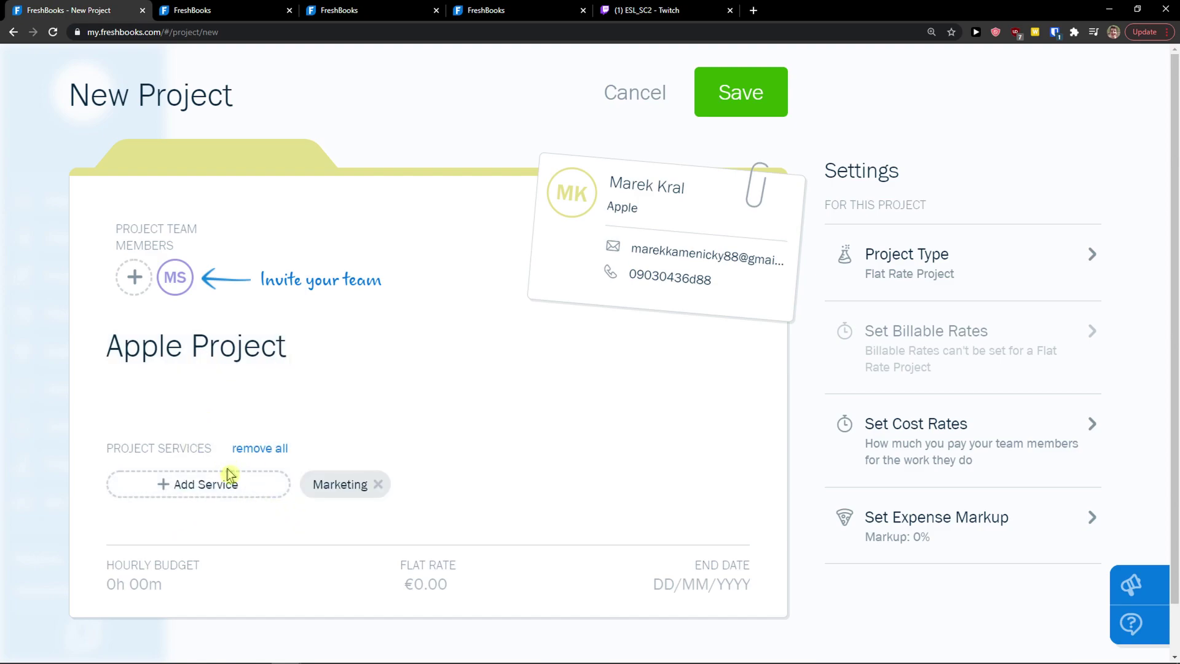
{"action": "left_click", "coordinate": [201, 471]}
{"action": "scroll", "coordinate": [274, 454], "scroll_direction": "down", "scroll_amount": 1}
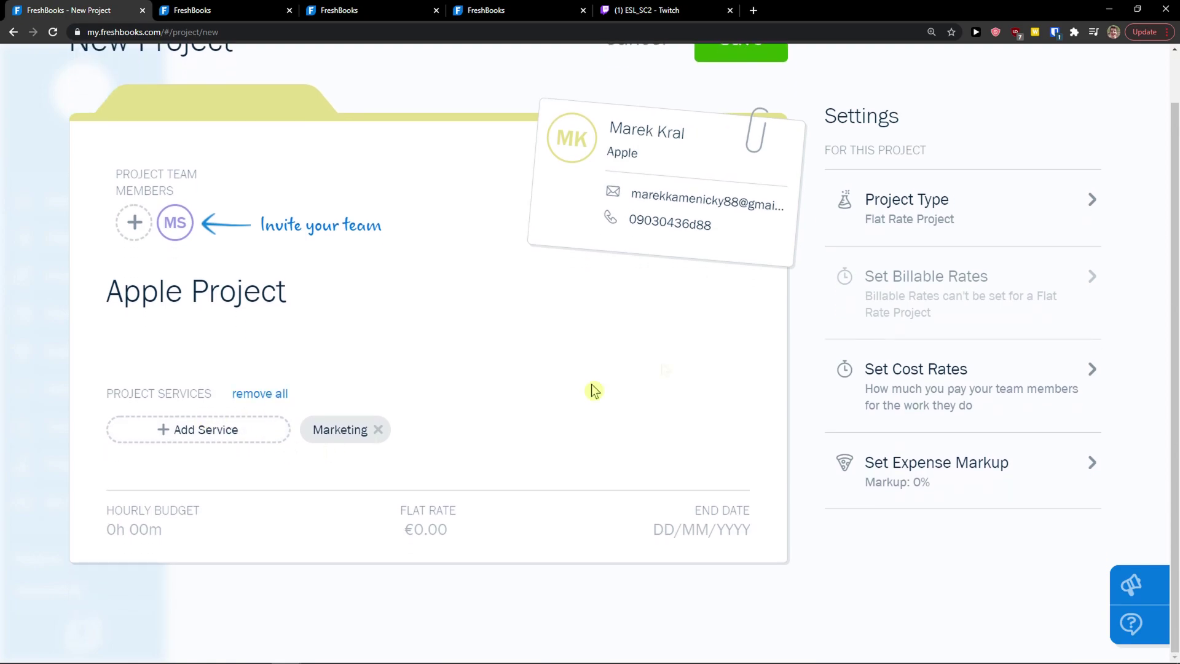
- Set a €50.00 flat rate and a 10-hour budget
{"action": "left_click", "coordinate": [158, 527]}
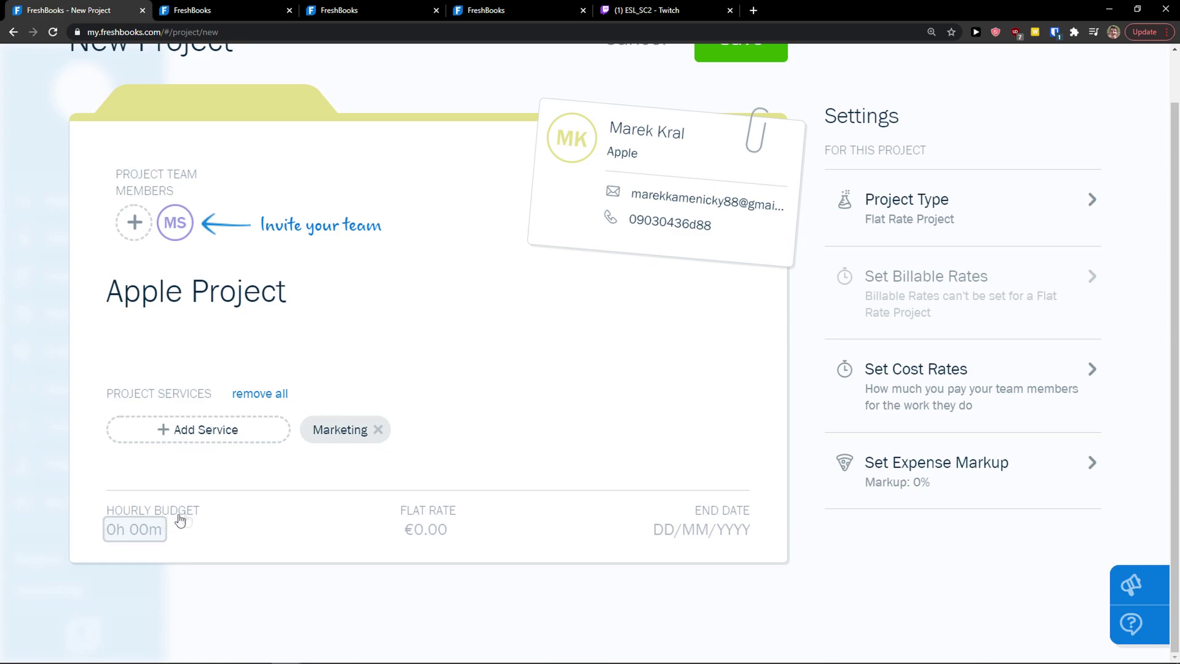
{"action": "left_click", "coordinate": [423, 527]}
{"action": "type", "text": "50"}
{"action": "left_click", "coordinate": [158, 529]}
{"action": "type", "text": "10"}
{"action": "left_click", "coordinate": [182, 559]}
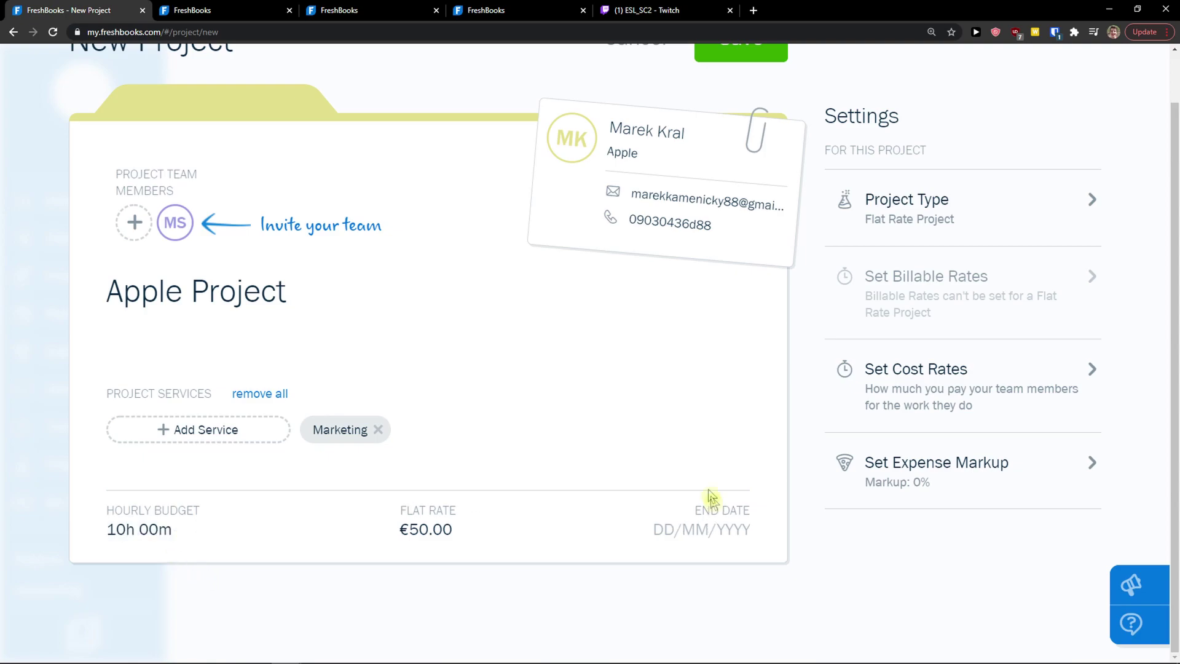
- Set the project end date to 31/01/2021
{"action": "left_click", "coordinate": [666, 546]}
{"action": "left_click", "coordinate": [609, 490]}
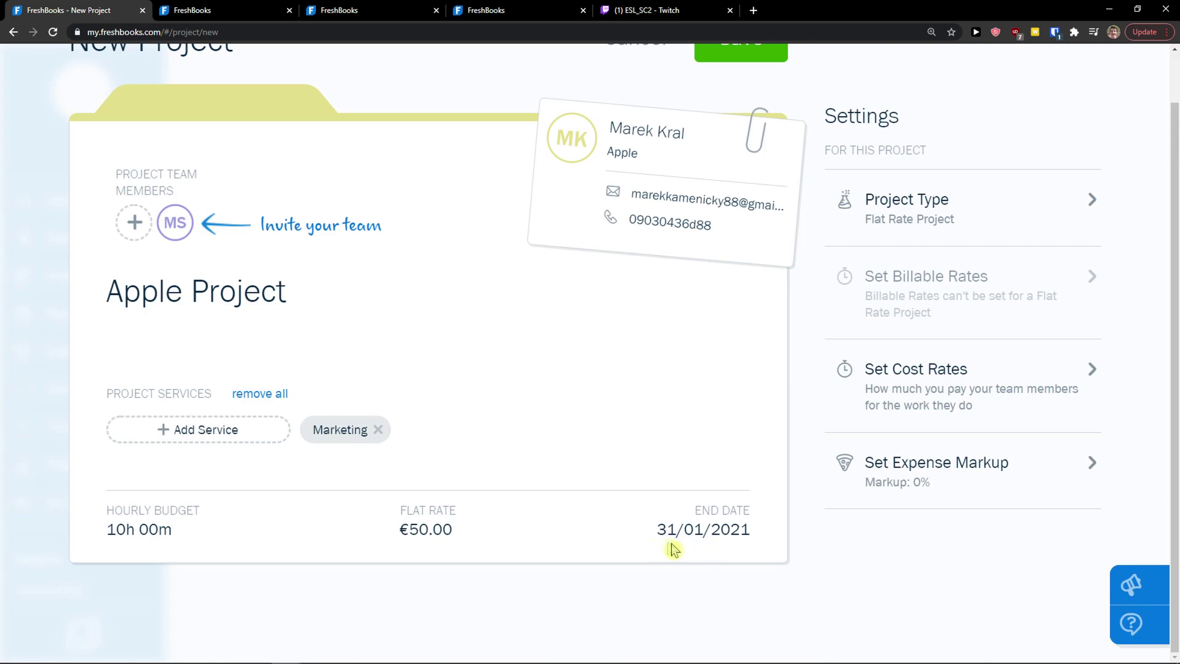
{"action": "scroll", "coordinate": [934, 406], "scroll_direction": "up", "scroll_amount": 1}
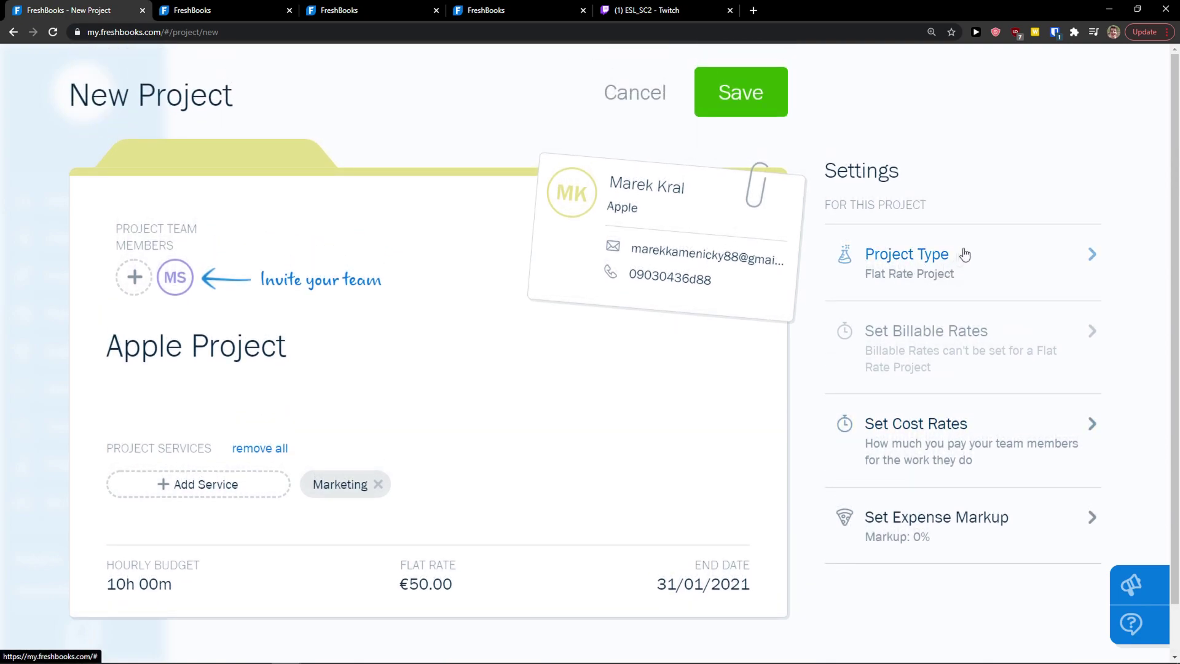
{"action": "scroll", "coordinate": [921, 279], "scroll_direction": "down", "scroll_amount": 1}
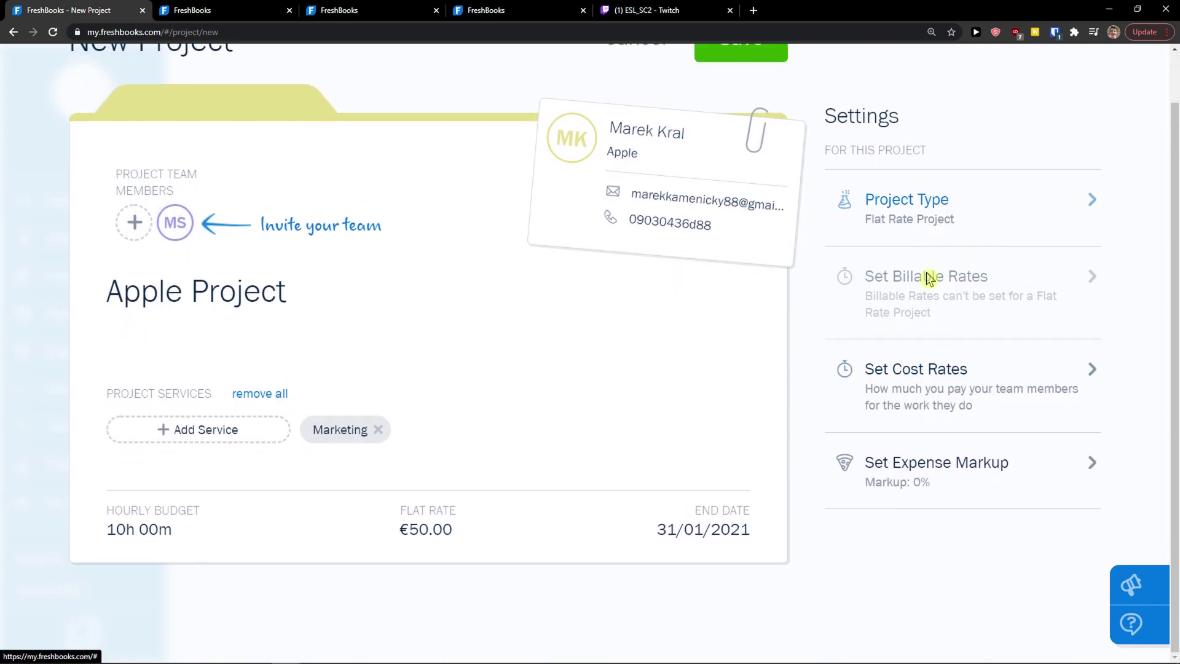
- Give the team member a €5.00/hr cost rate
{"action": "left_click", "coordinate": [946, 378]}
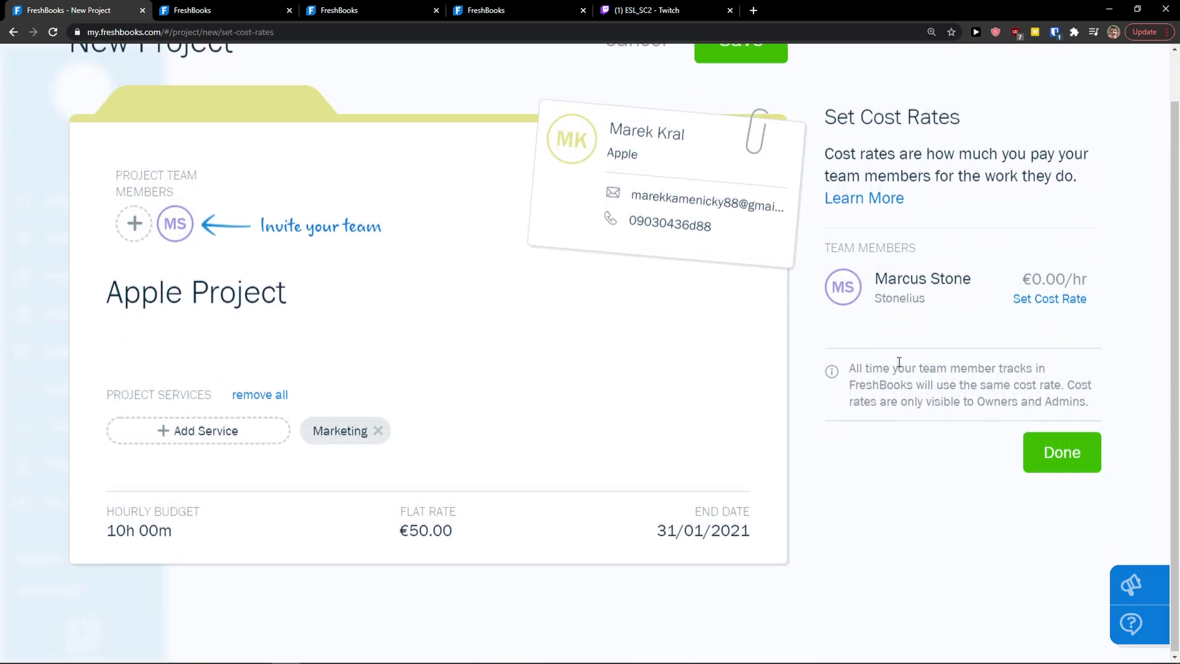
{"action": "left_click", "coordinate": [1030, 297]}
{"action": "left_click", "coordinate": [423, 349]}
{"action": "type", "text": "50"}
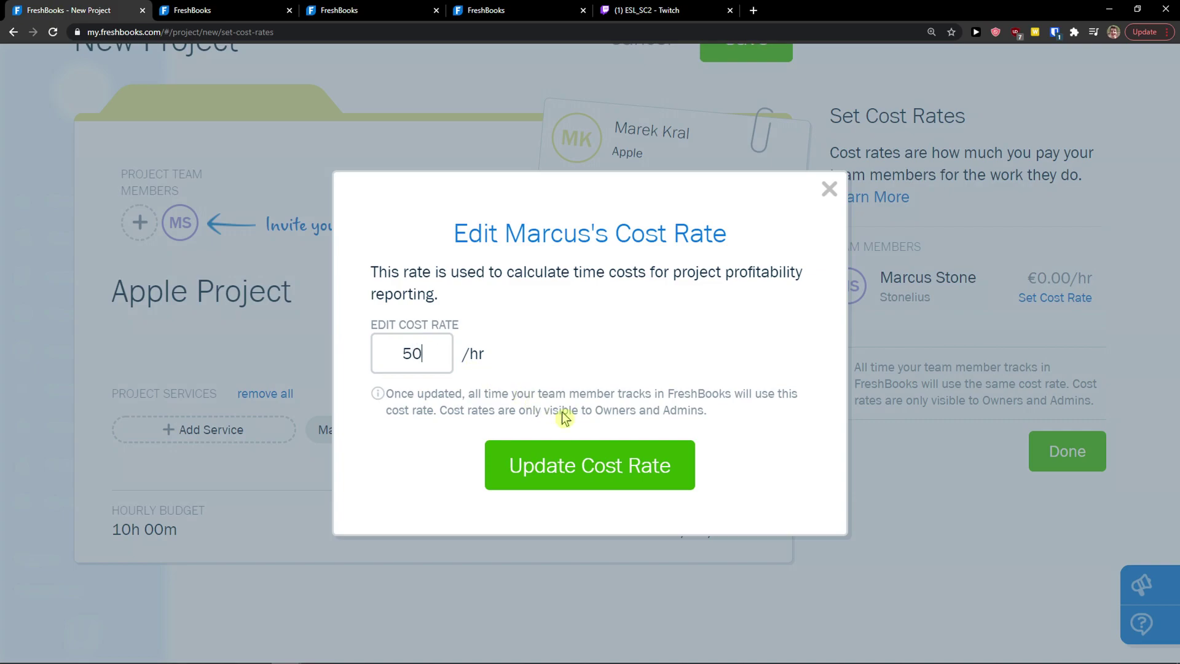
{"action": "key", "text": "BackSpace"}
{"action": "left_click", "coordinate": [615, 462]}
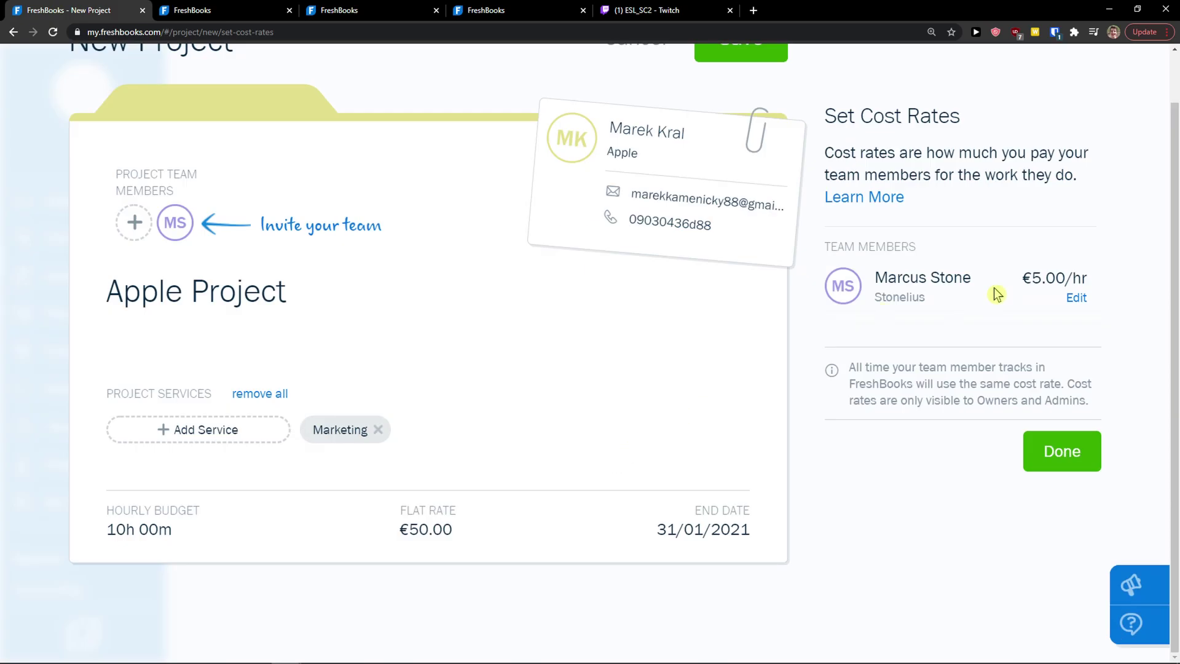
{"action": "scroll", "coordinate": [920, 399], "scroll_direction": "up", "scroll_amount": 1}
{"action": "scroll", "coordinate": [998, 364], "scroll_direction": "down", "scroll_amount": 1}
{"action": "left_click", "coordinate": [1055, 448]}
- Set a 10% expense markup and save Apple Project
{"action": "scroll", "coordinate": [995, 412], "scroll_direction": "down", "scroll_amount": 1}
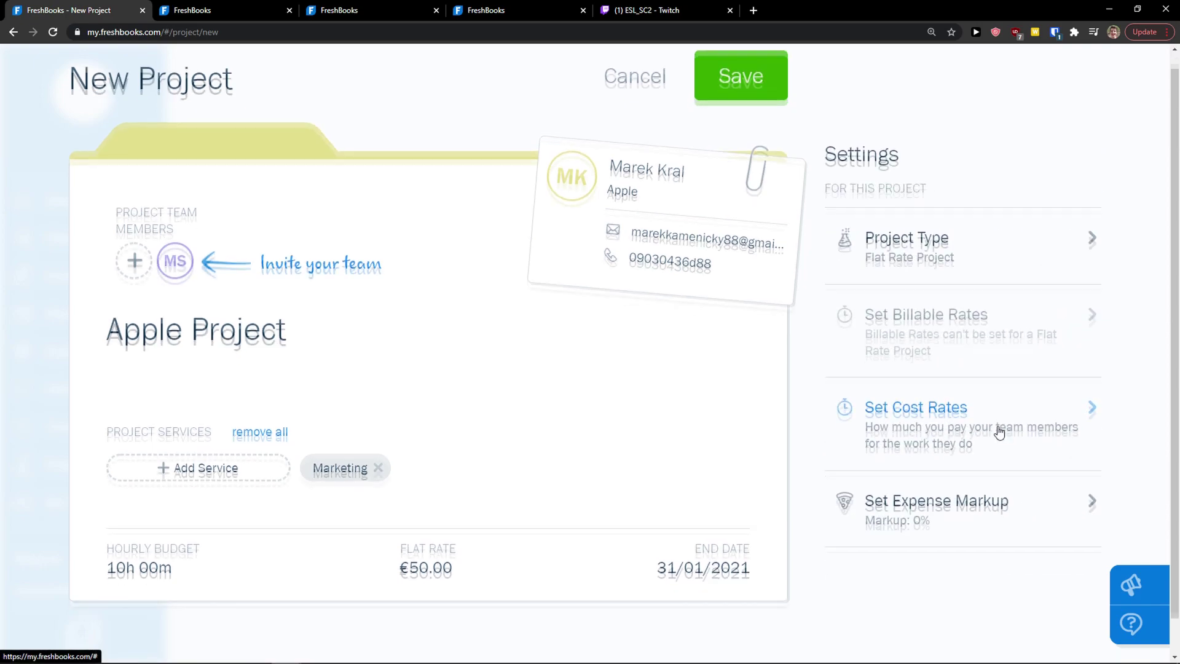
{"action": "left_click", "coordinate": [998, 485]}
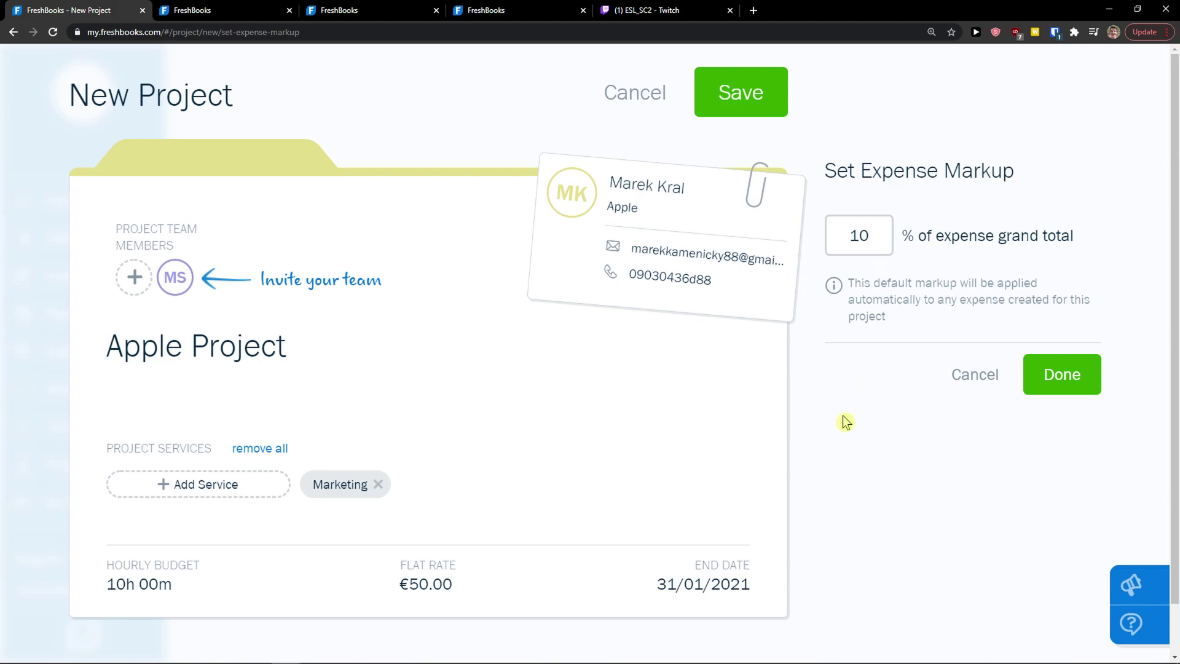
{"action": "left_click", "coordinate": [1050, 387]}
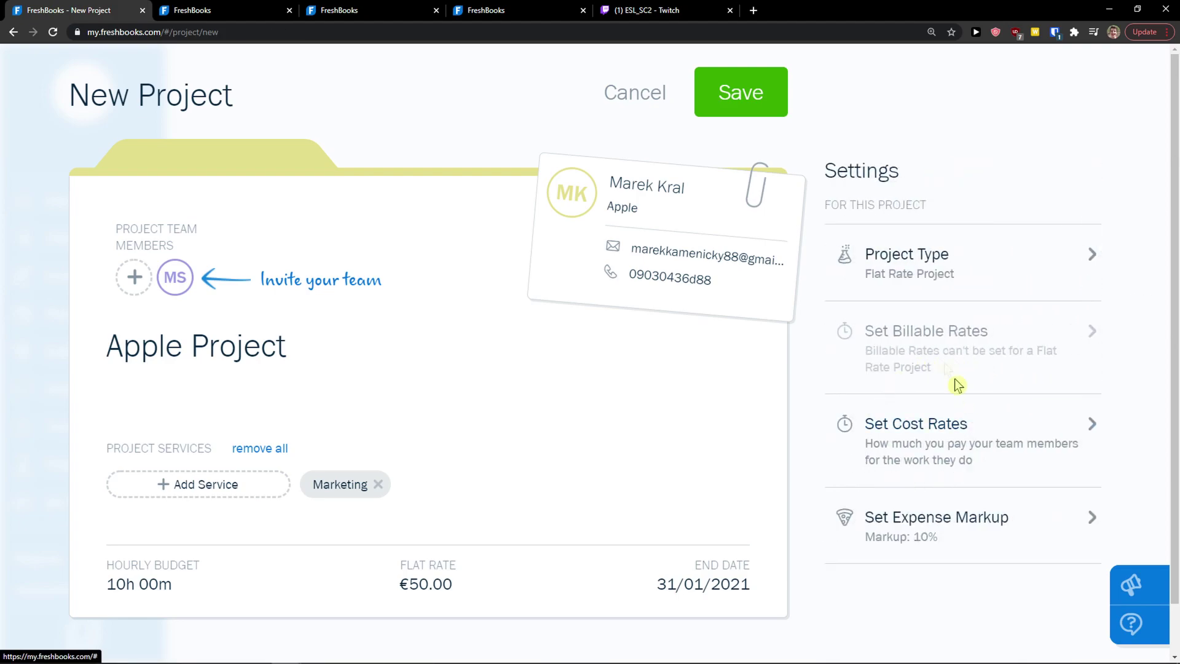
{"action": "left_click", "coordinate": [743, 118]}
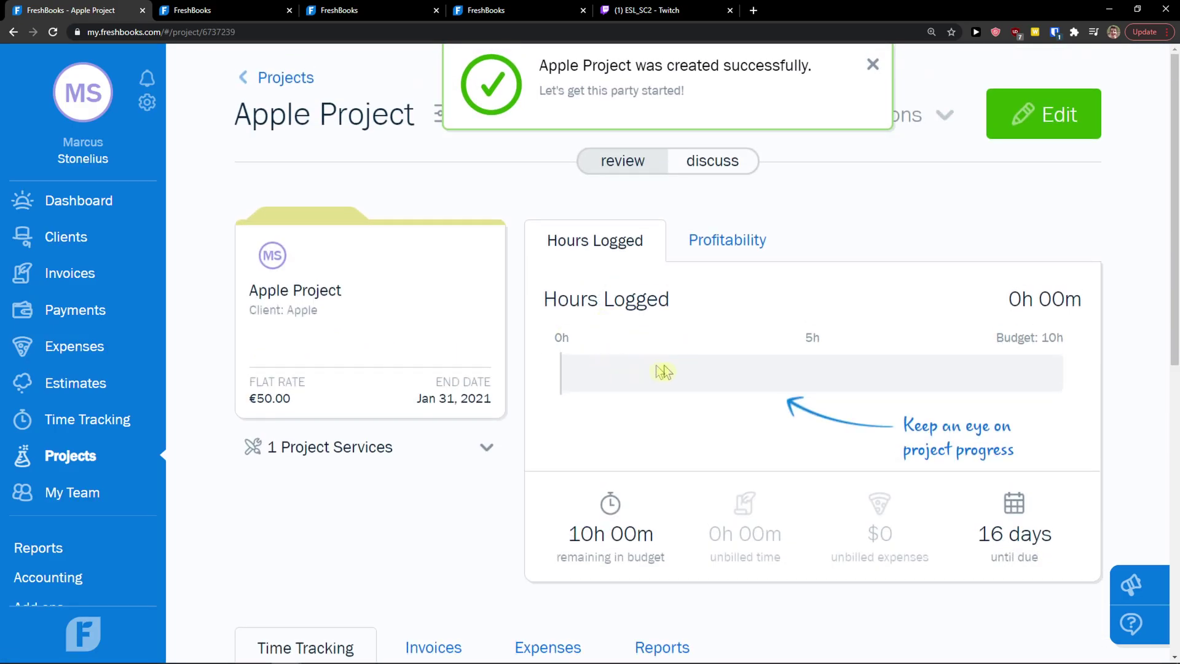
- Dismiss the success notice, check Profitability and Hours Logged, then scroll to All Time Entries
{"action": "scroll", "coordinate": [655, 371], "scroll_direction": "down", "scroll_amount": 2}
{"action": "scroll", "coordinate": [793, 344], "scroll_direction": "up", "scroll_amount": 2}
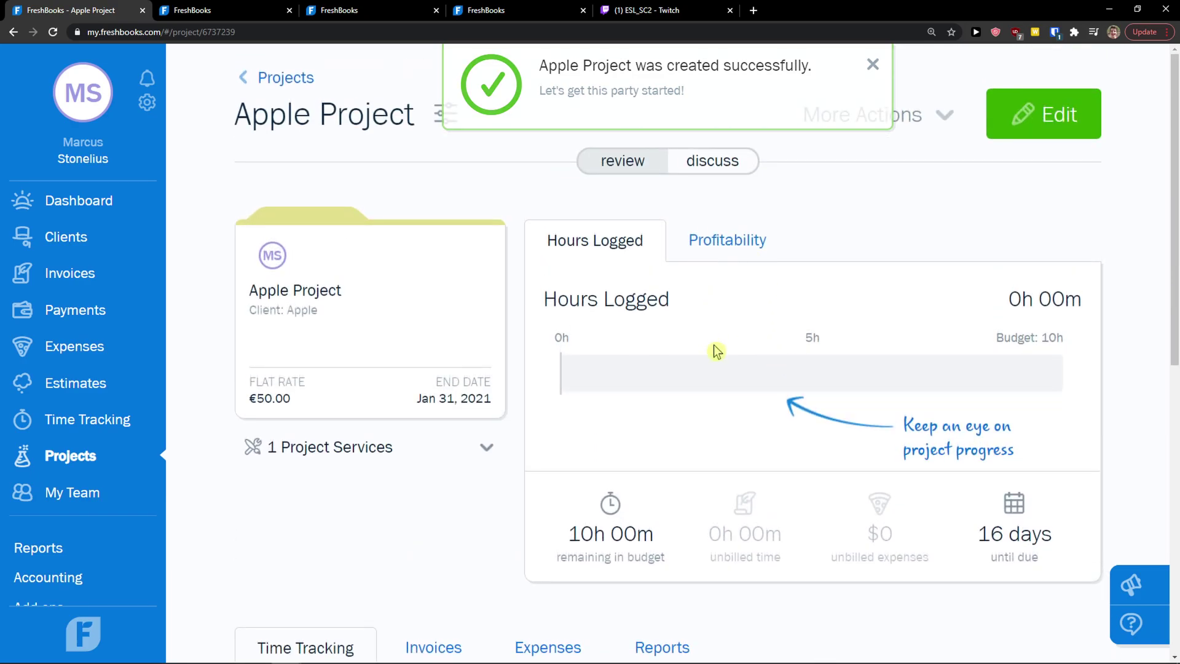
{"action": "left_click", "coordinate": [872, 65]}
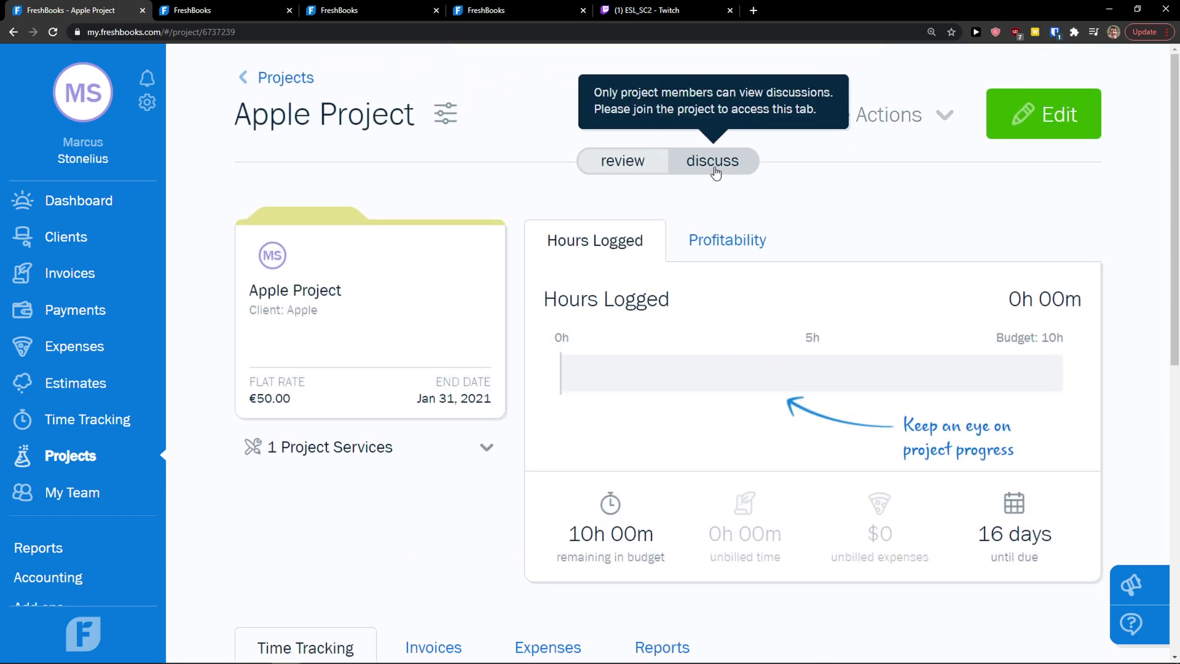
{"action": "left_click", "coordinate": [711, 246]}
{"action": "left_click", "coordinate": [635, 247]}
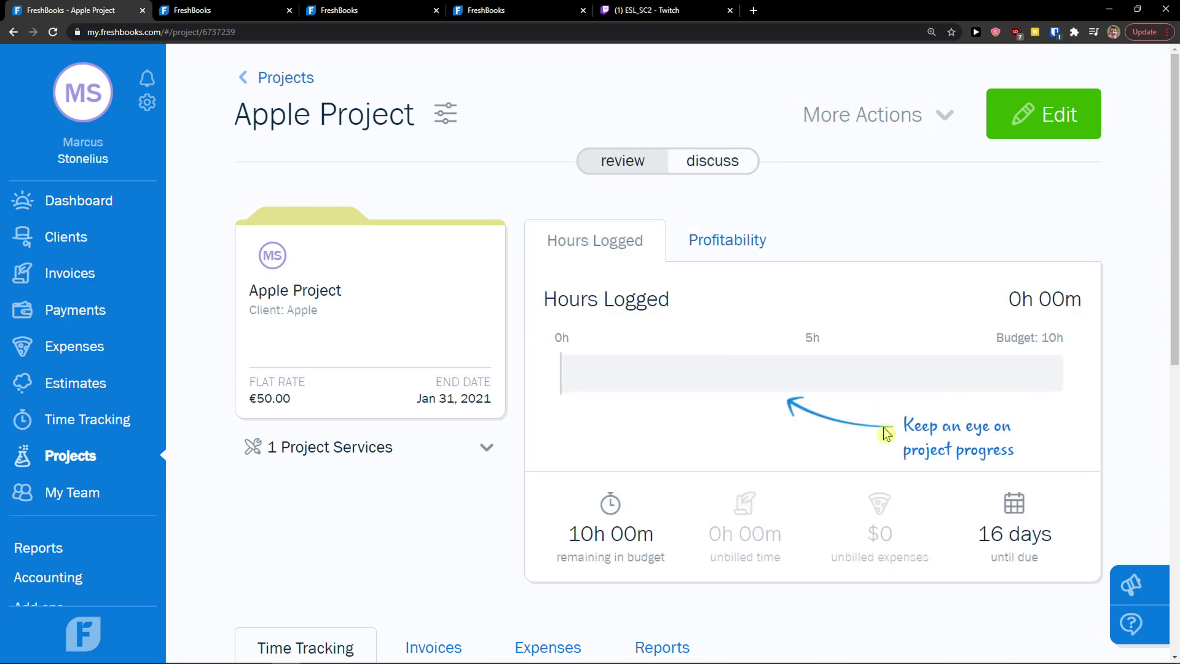
{"action": "scroll", "coordinate": [878, 393], "scroll_direction": "down", "scroll_amount": 5}
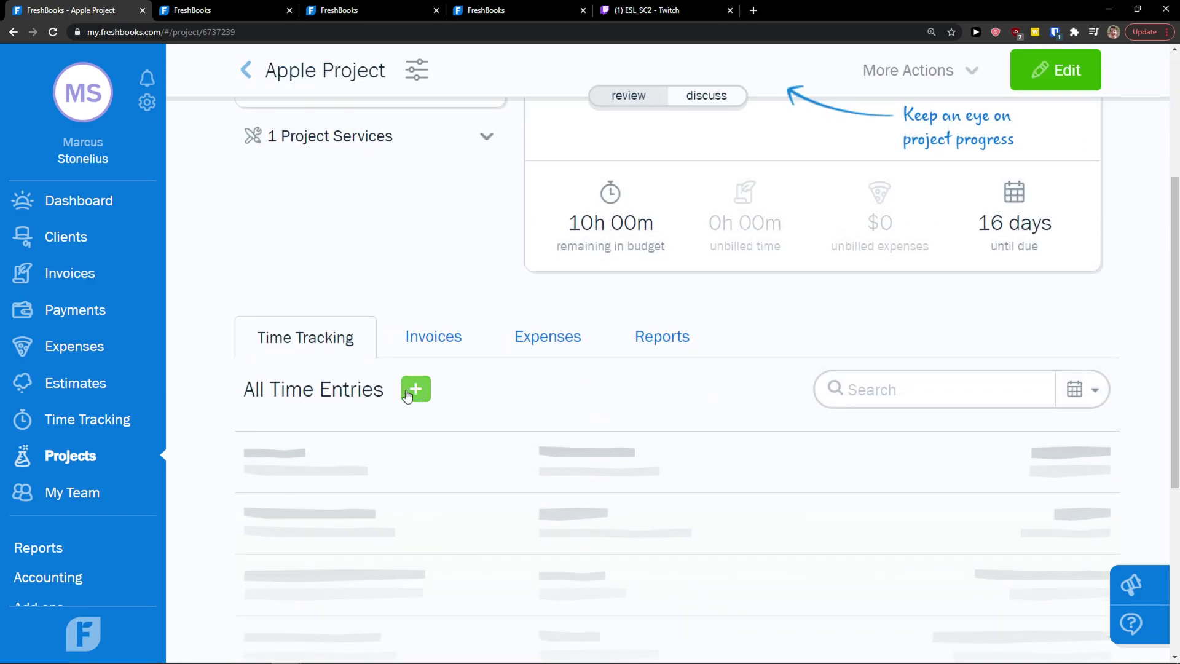
{"action": "scroll", "coordinate": [411, 377], "scroll_direction": "down", "scroll_amount": 1}
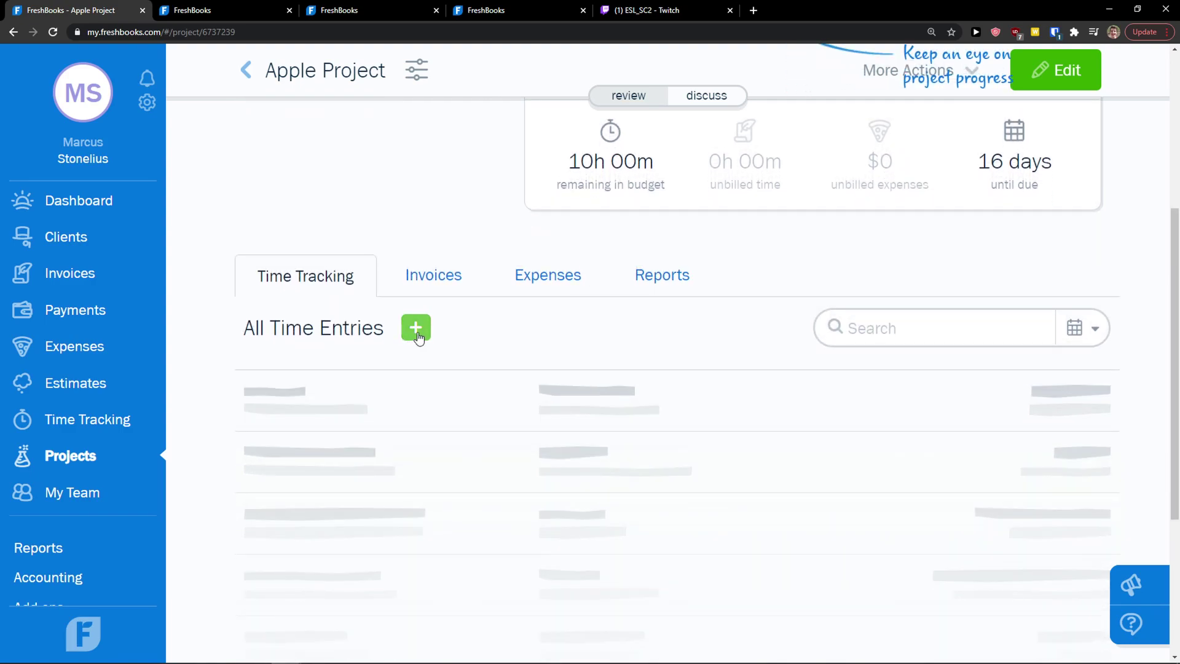
- Start a new manual time entry for Apple Project with the Marketing service
{"action": "left_click", "coordinate": [416, 331]}
{"action": "left_click", "coordinate": [419, 401]}
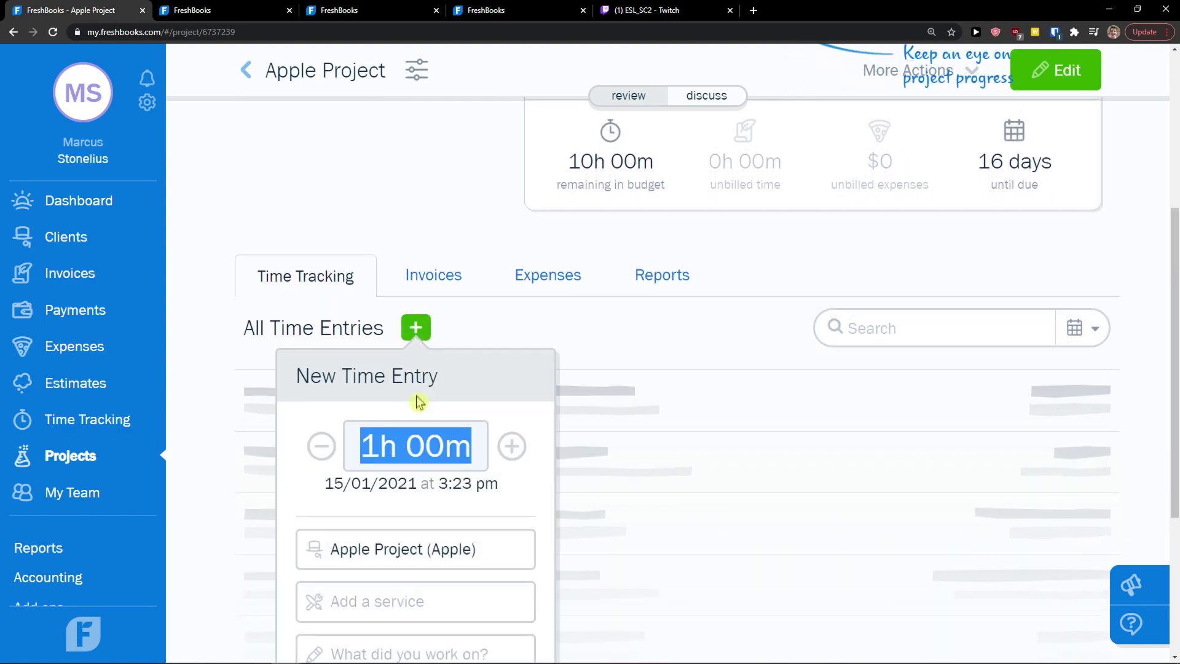
{"action": "scroll", "coordinate": [405, 467], "scroll_direction": "down", "scroll_amount": 1}
{"action": "left_click", "coordinate": [392, 529]}
{"action": "scroll", "coordinate": [387, 526], "scroll_direction": "down", "scroll_amount": 1}
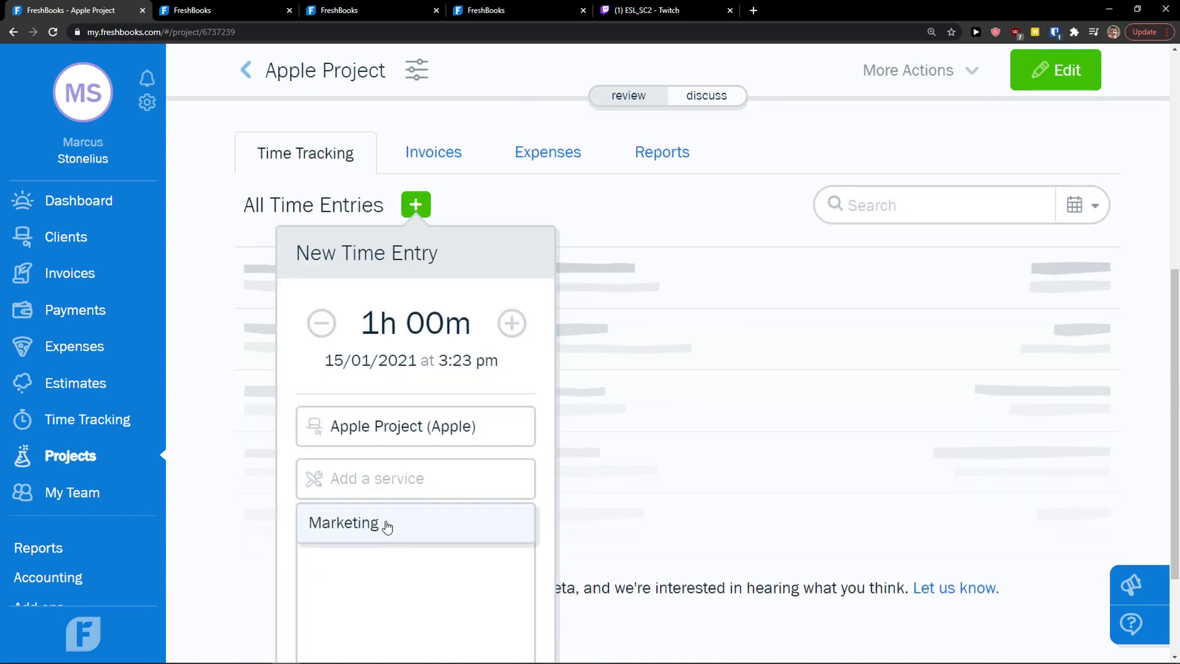
{"action": "left_click", "coordinate": [385, 524]}
{"action": "scroll", "coordinate": [382, 521], "scroll_direction": "down", "scroll_amount": 2}
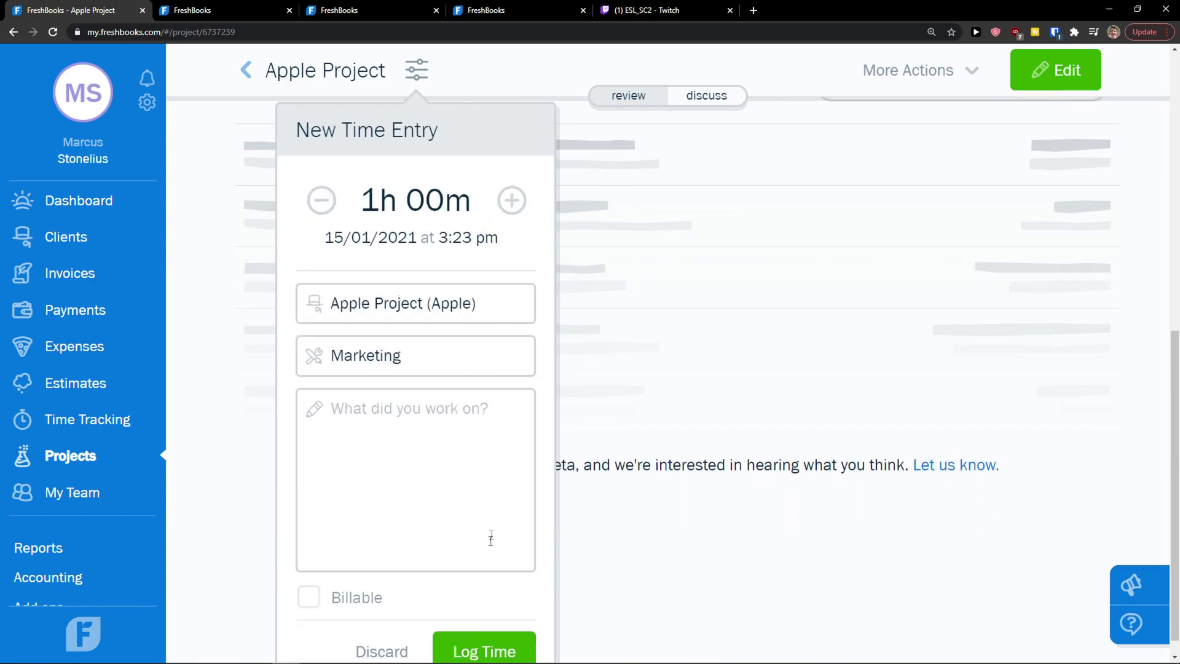
- Raise the entry's duration to 2h 00m and log the time
{"action": "left_click", "coordinate": [516, 201]}
{"action": "left_click", "coordinate": [516, 201]}
{"action": "left_click", "coordinate": [516, 200]}
{"action": "left_click", "coordinate": [516, 200]}
{"action": "left_click", "coordinate": [456, 651]}
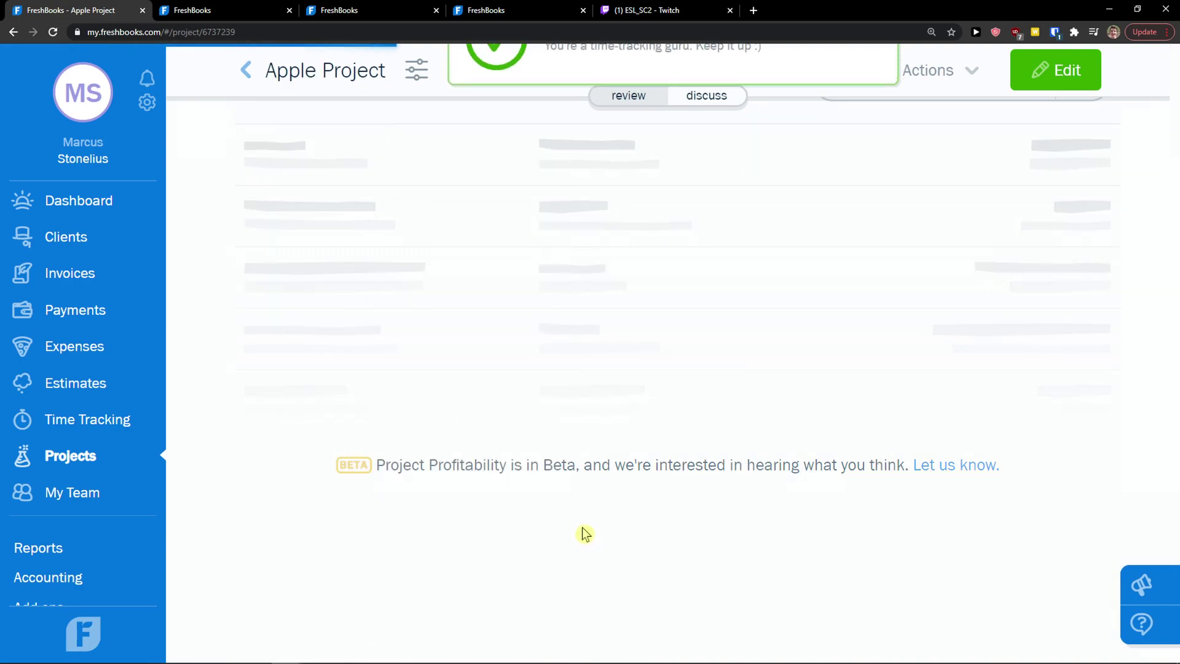
{"action": "scroll", "coordinate": [615, 467], "scroll_direction": "up", "scroll_amount": 10}
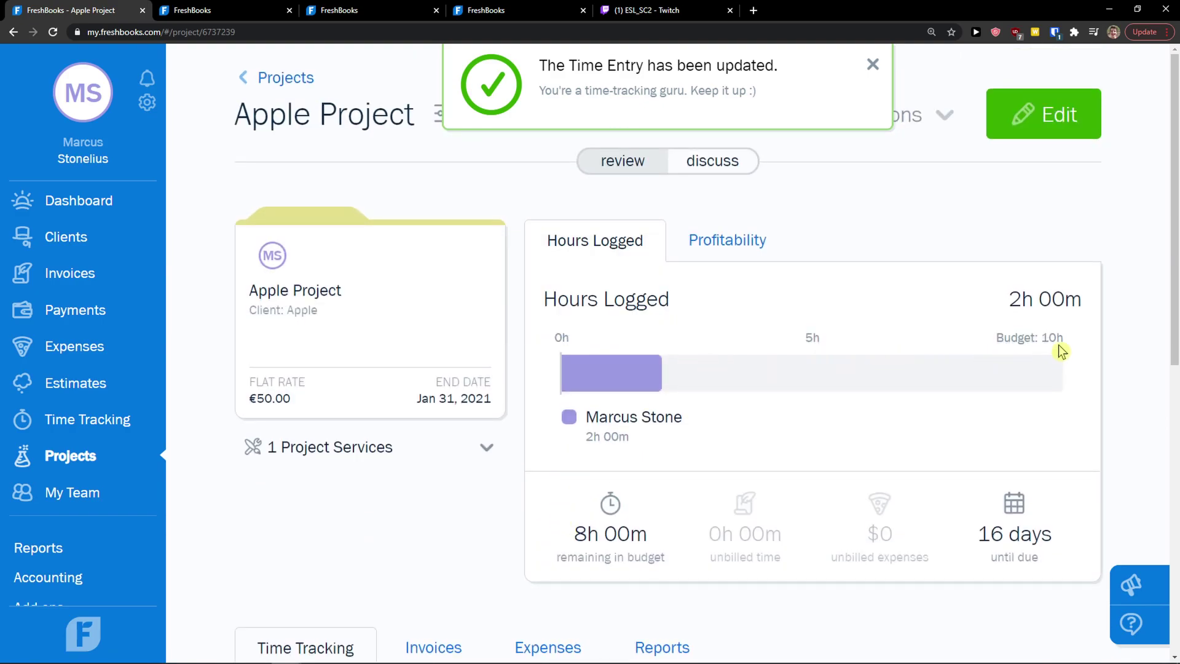
{"action": "scroll", "coordinate": [580, 454], "scroll_direction": "down", "scroll_amount": 2}
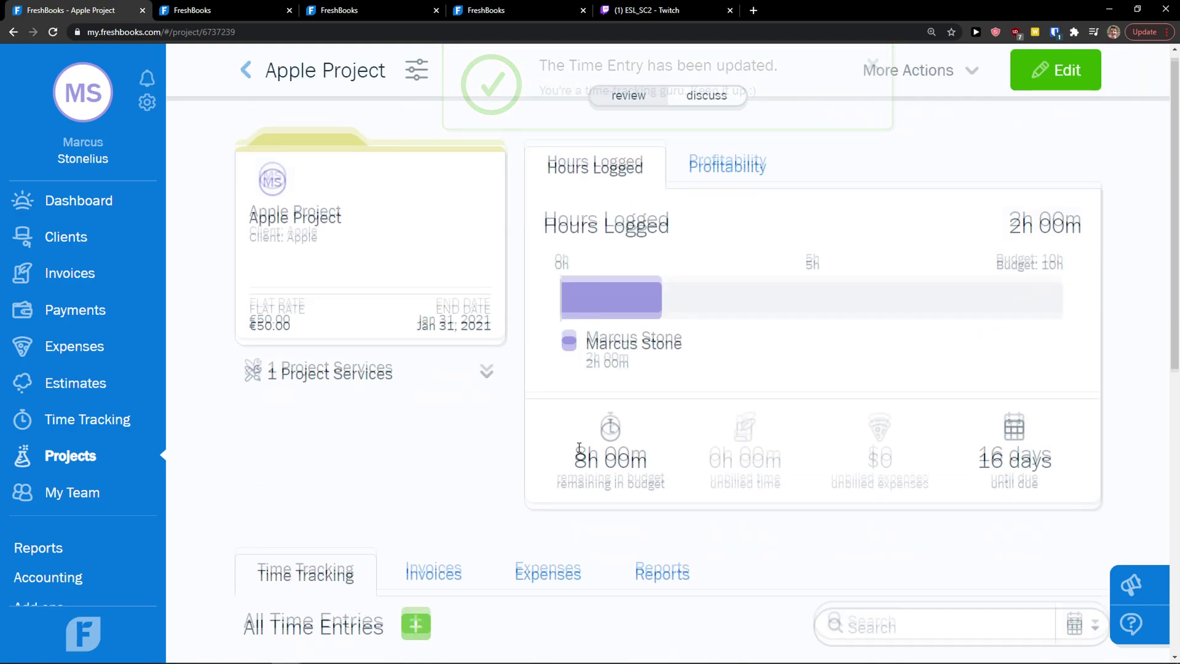
{"action": "scroll", "coordinate": [579, 454], "scroll_direction": "down", "scroll_amount": 4}
{"action": "scroll", "coordinate": [672, 522], "scroll_direction": "up", "scroll_amount": 5}
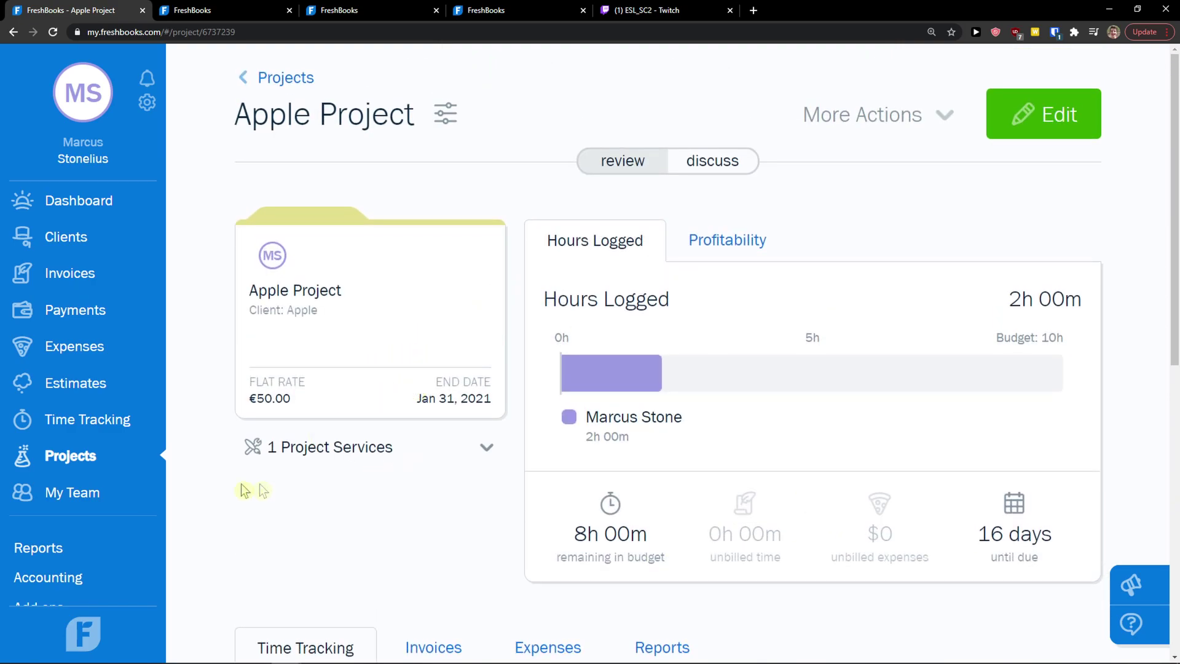
{"action": "scroll", "coordinate": [170, 480], "scroll_direction": "down", "scroll_amount": 2}
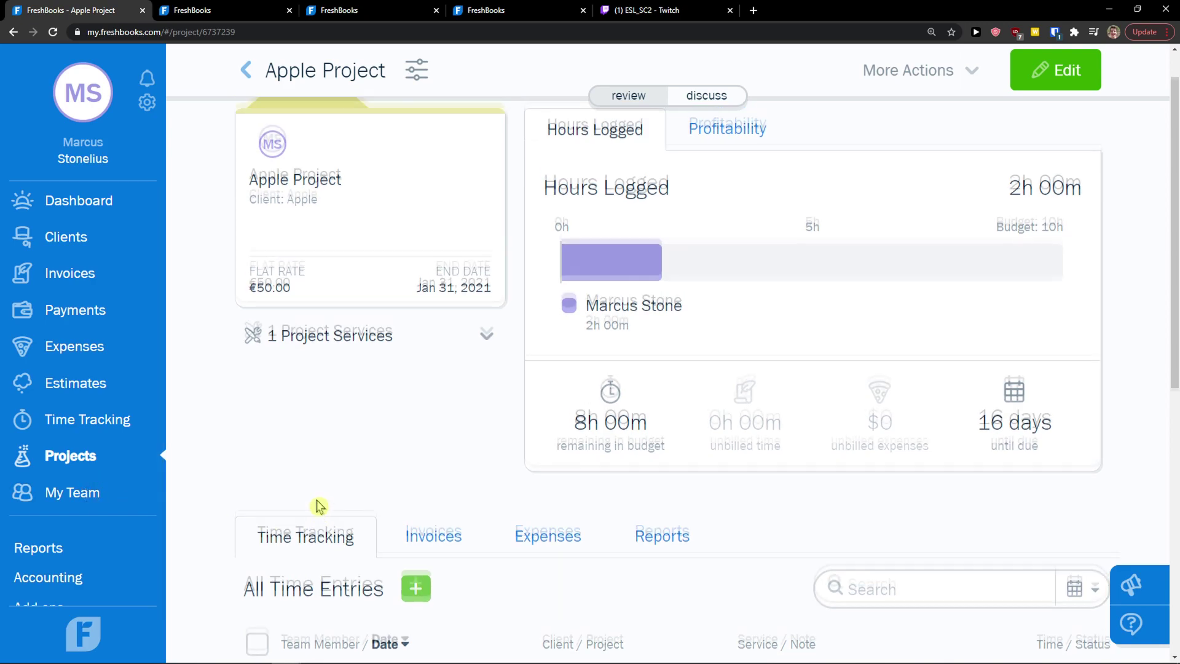
{"action": "scroll", "coordinate": [316, 499], "scroll_direction": "up", "scroll_amount": 2}
- On My Team, invite a new Manager and fill in their name and e-mail
{"action": "left_click", "coordinate": [110, 496]}
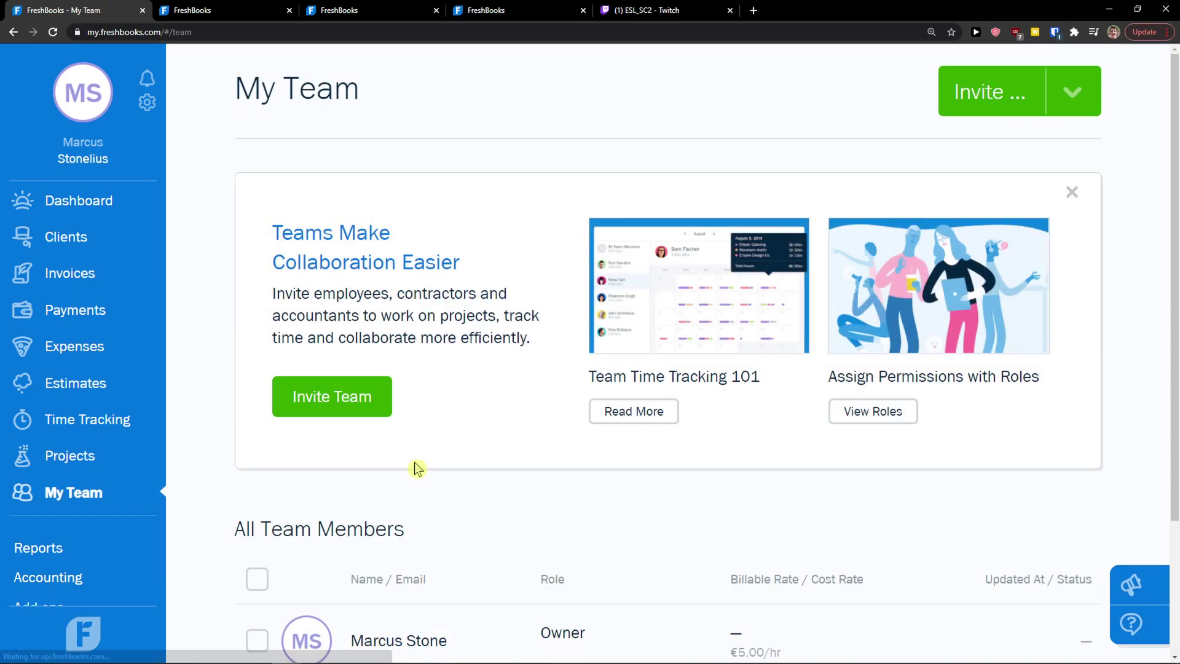
{"action": "scroll", "coordinate": [405, 468], "scroll_direction": "down", "scroll_amount": 2}
{"action": "scroll", "coordinate": [406, 492], "scroll_direction": "up", "scroll_amount": 2}
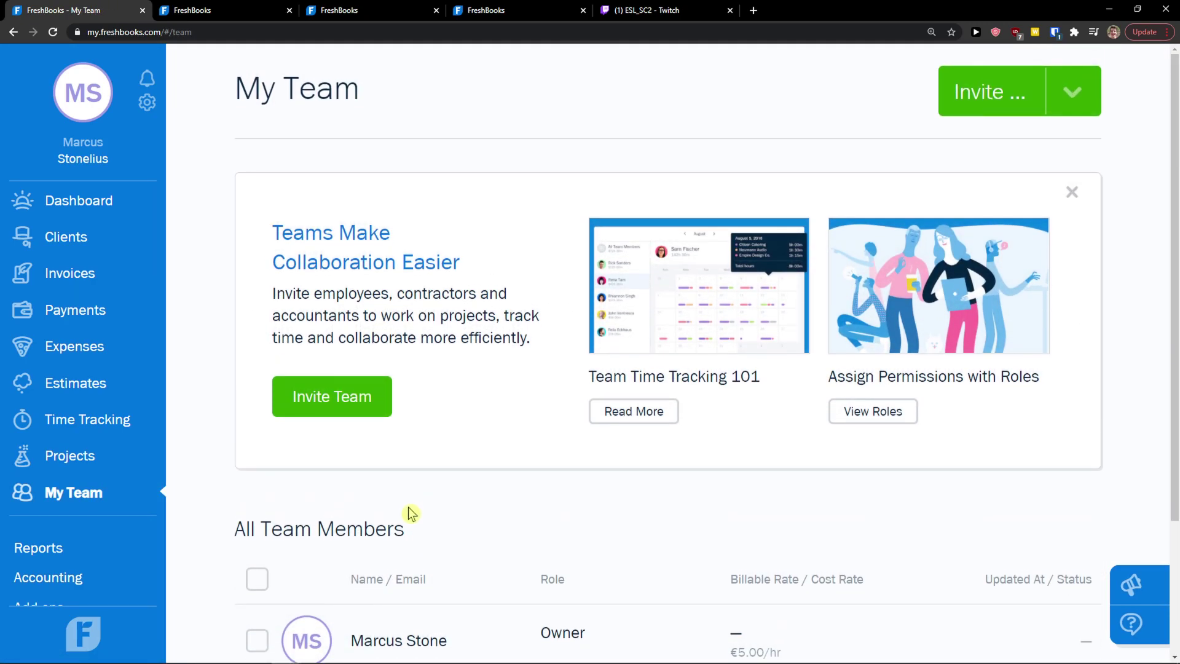
{"action": "left_click", "coordinate": [1080, 106]}
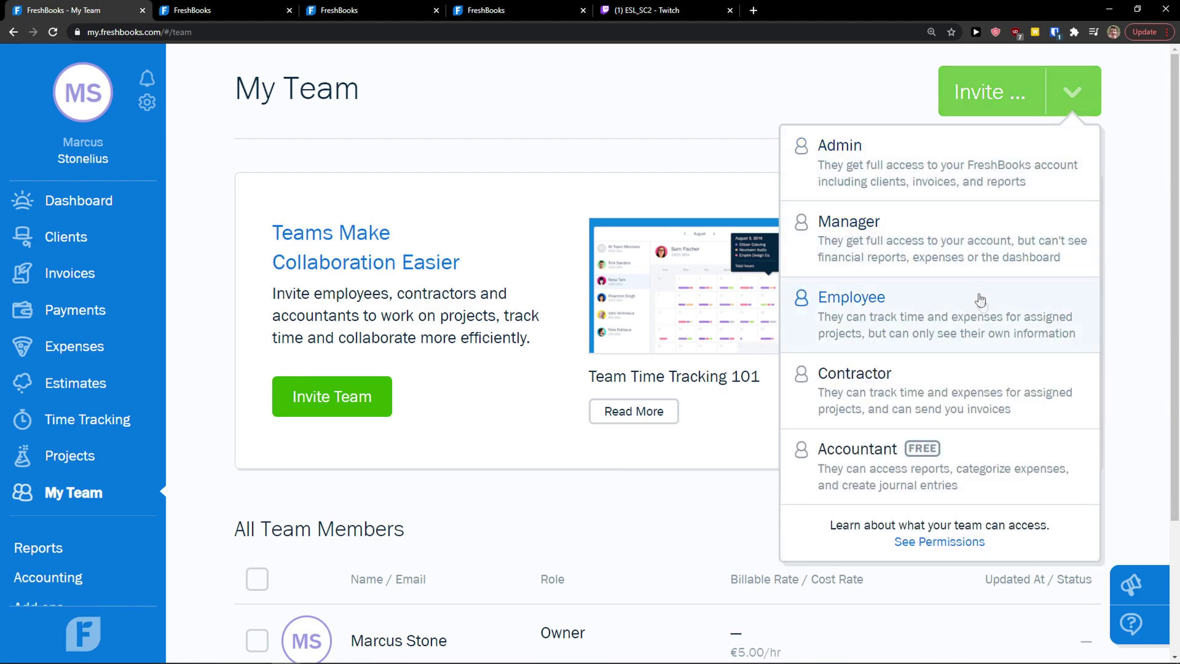
{"action": "left_click", "coordinate": [875, 232]}
{"action": "left_click", "coordinate": [837, 244]}
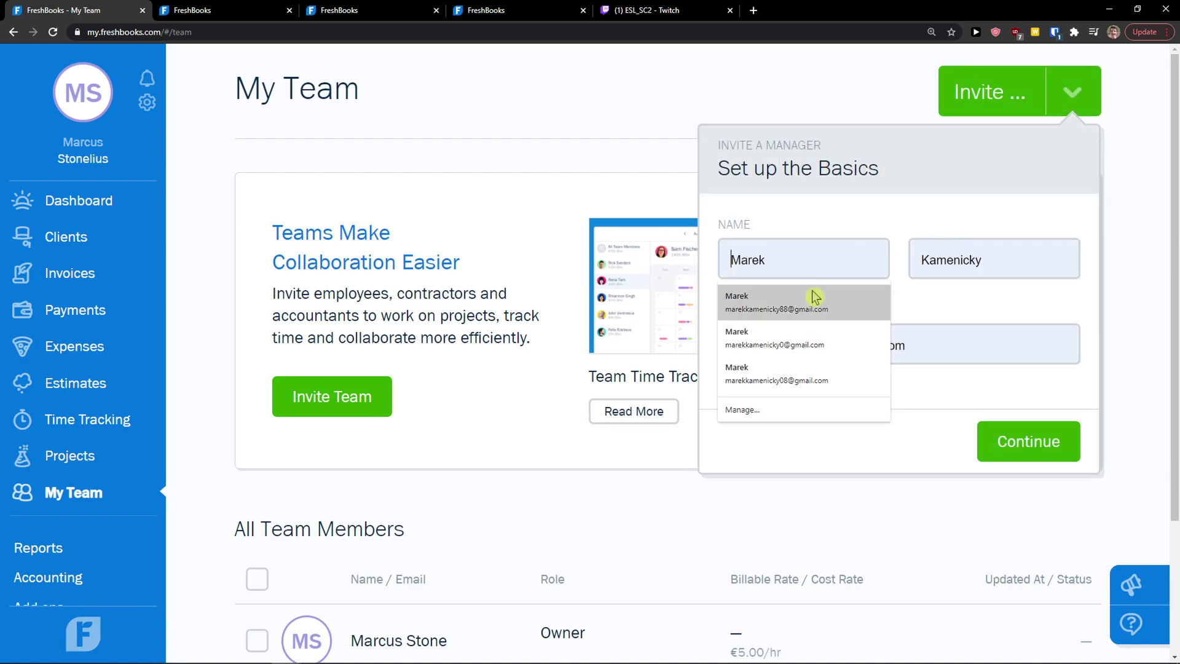
{"action": "left_click", "coordinate": [816, 298]}
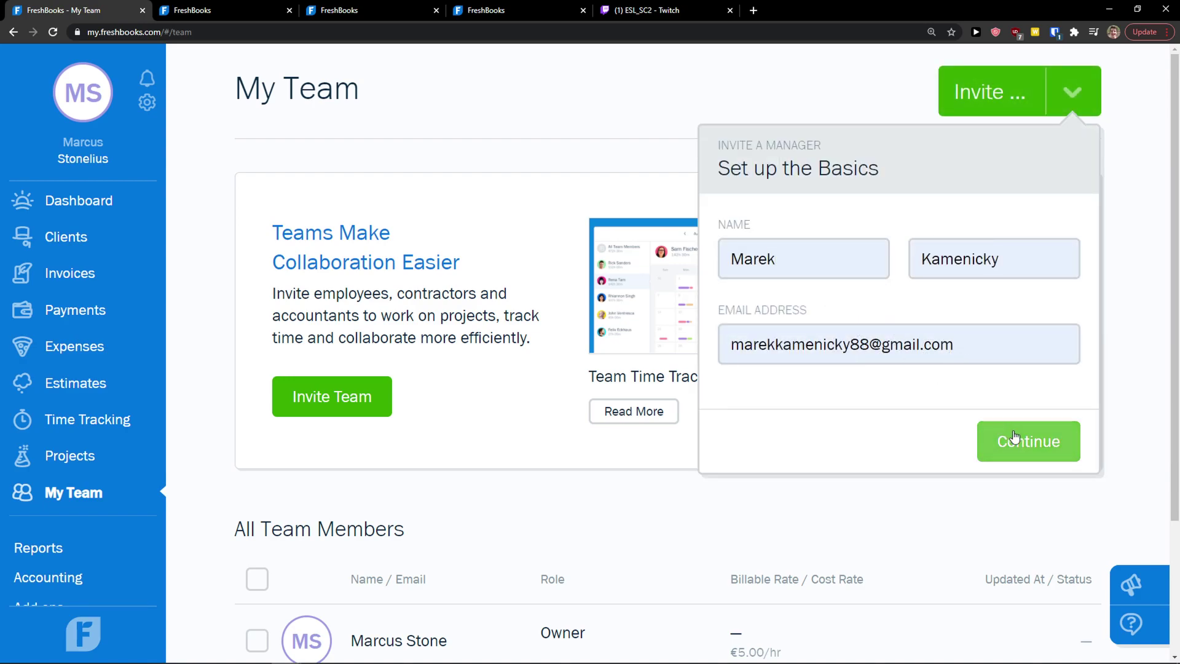
{"action": "left_click", "coordinate": [1015, 437]}
- Review the invitation message and send the invitation
{"action": "scroll", "coordinate": [706, 271], "scroll_direction": "down", "scroll_amount": 1}
{"action": "scroll", "coordinate": [772, 356], "scroll_direction": "down", "scroll_amount": 1}
{"action": "scroll", "coordinate": [798, 362], "scroll_direction": "up", "scroll_amount": 1}
{"action": "scroll", "coordinate": [829, 367], "scroll_direction": "down", "scroll_amount": 3}
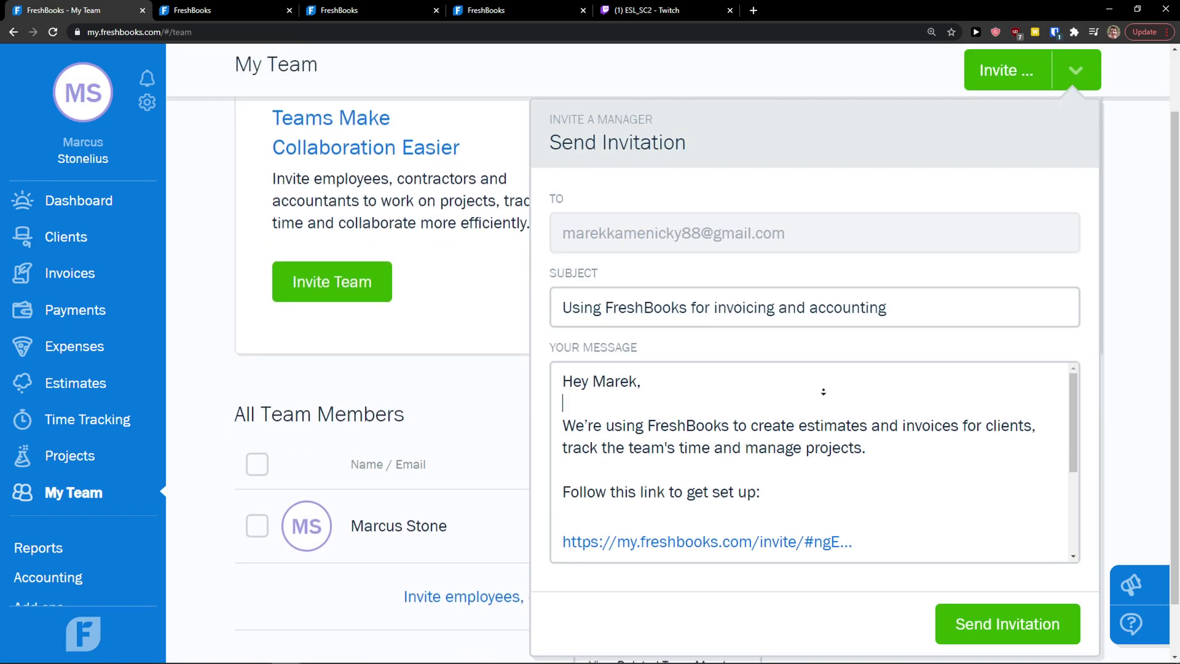
{"action": "scroll", "coordinate": [820, 389], "scroll_direction": "down", "scroll_amount": 2}
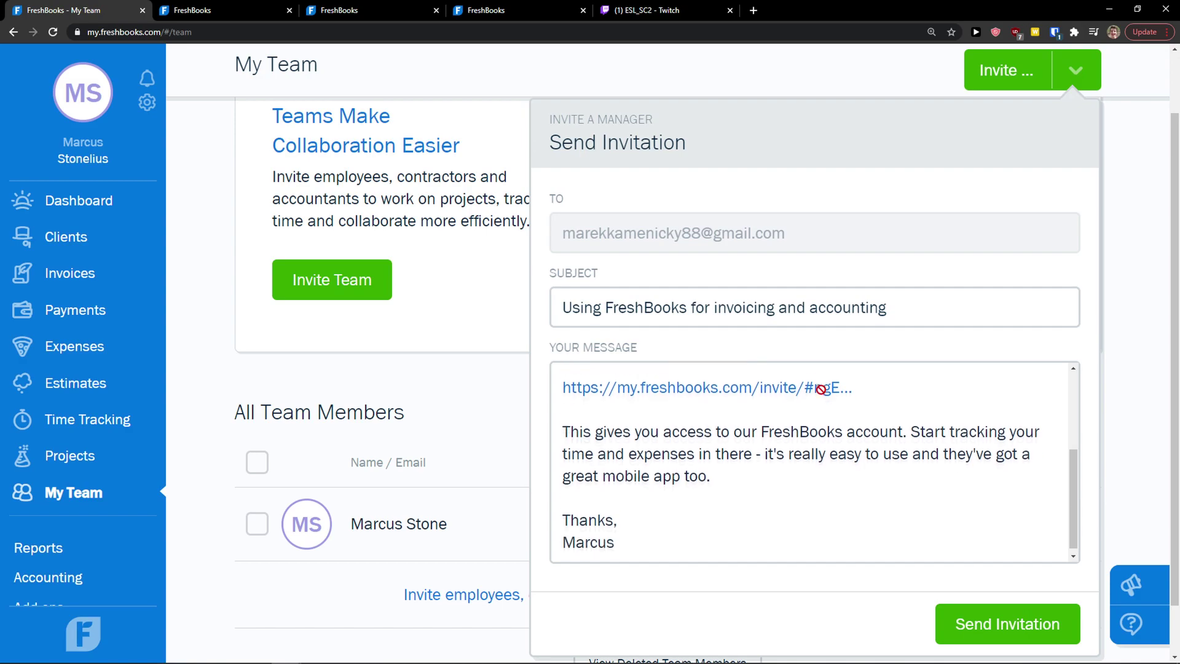
{"action": "left_click_drag", "start_coordinate": [743, 427], "coordinate": [829, 470]}
{"action": "scroll", "coordinate": [869, 482], "scroll_direction": "up", "scroll_amount": 1}
{"action": "scroll", "coordinate": [870, 481], "scroll_direction": "down", "scroll_amount": 1}
{"action": "left_click", "coordinate": [976, 614]}
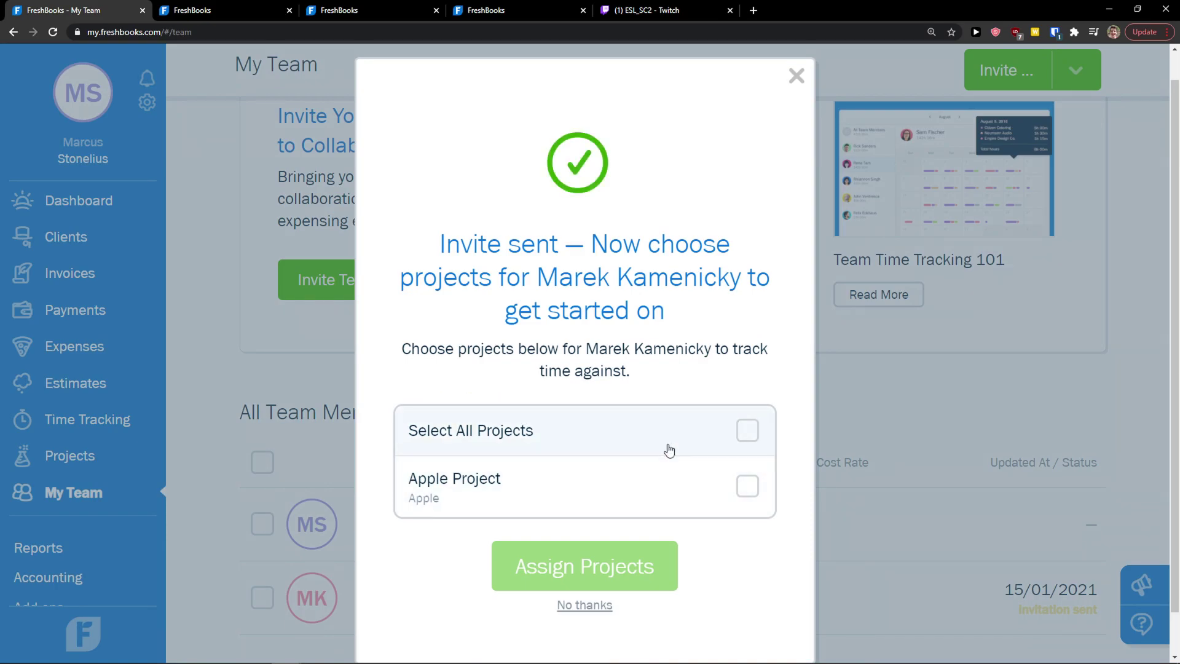
- Assign Apple Project to the new manager
{"action": "left_click", "coordinate": [684, 489]}
{"action": "left_click", "coordinate": [623, 571]}
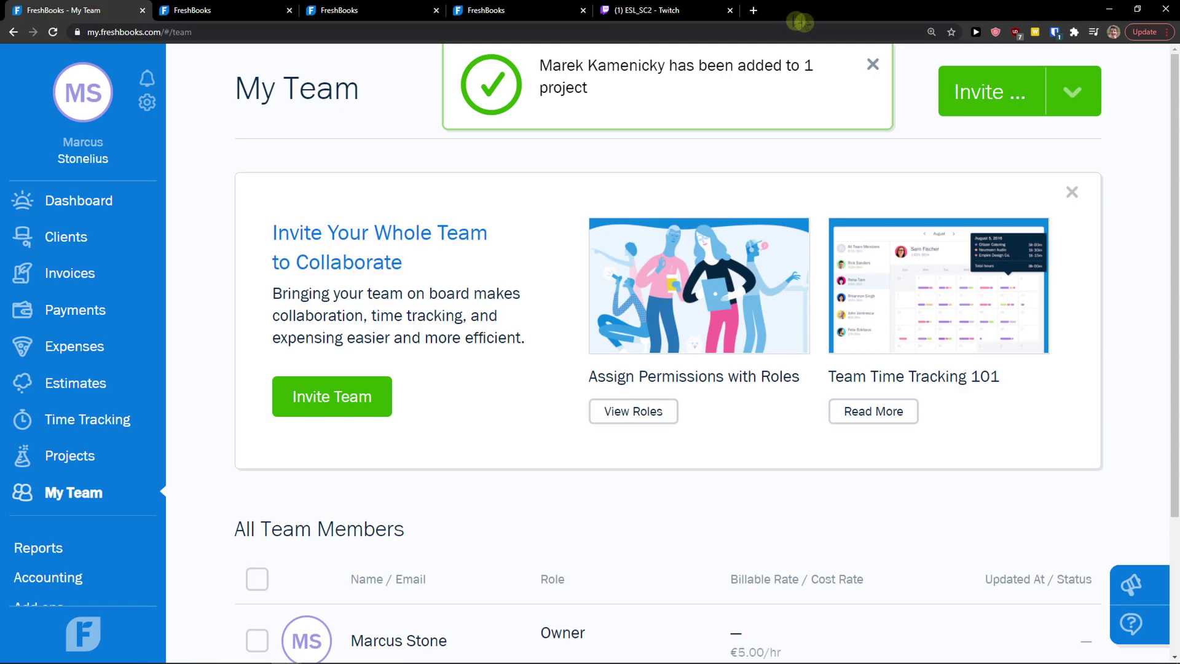
{"action": "left_click", "coordinate": [753, 10]}
- Read the FreshBooks invitation e-mail in a separate, zoomed Gmail window, then close Gmail
{"action": "left_click_drag", "start_coordinate": [793, 10], "coordinate": [0, 240]}
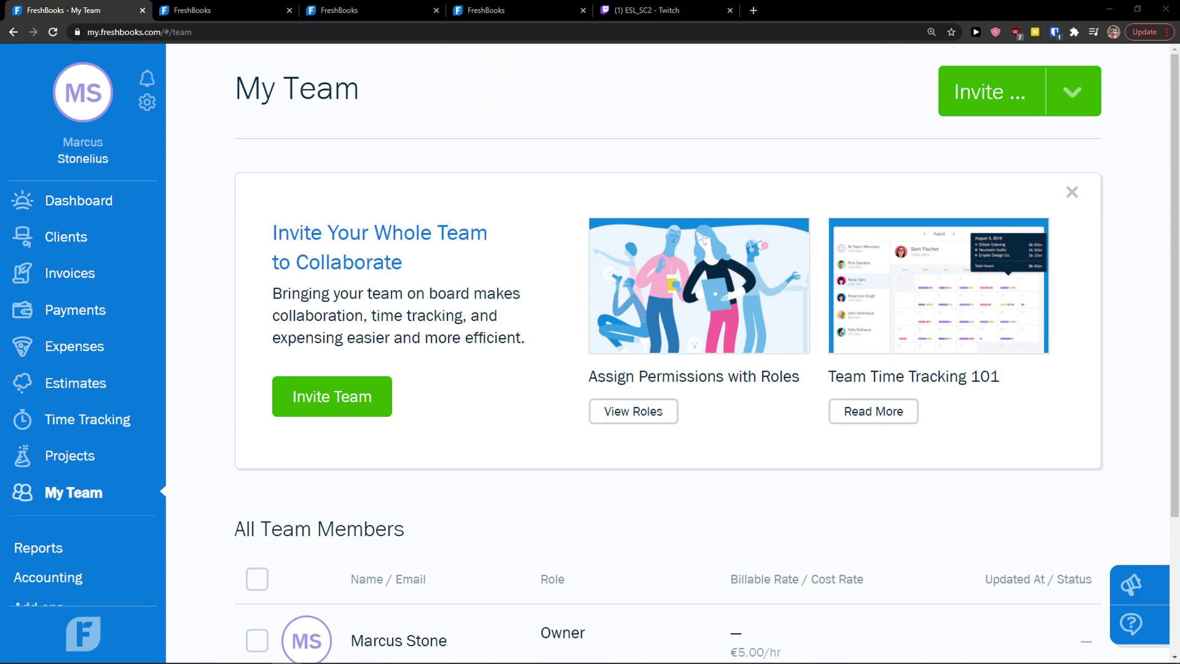
{"action": "left_click_drag", "start_coordinate": [0, 246], "coordinate": [601, 305]}
{"action": "double_click", "coordinate": [600, 305]}
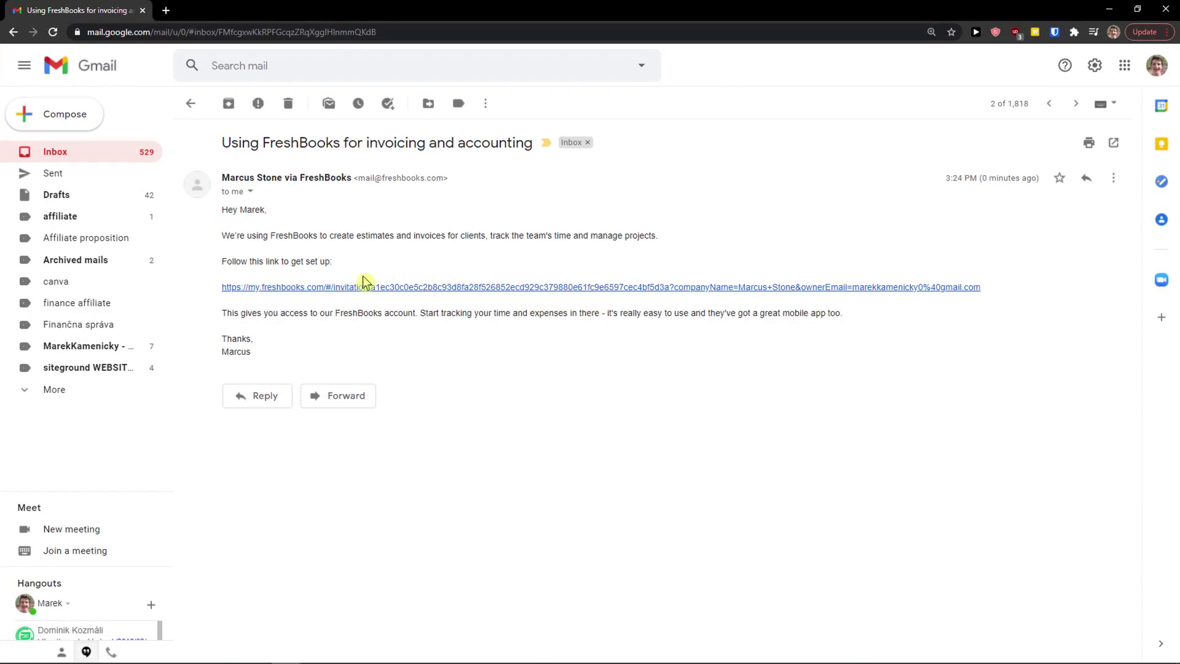
{"action": "key", "text": "ctrl+plus"}
{"action": "left_click_drag", "start_coordinate": [449, 306], "coordinate": [548, 350]}
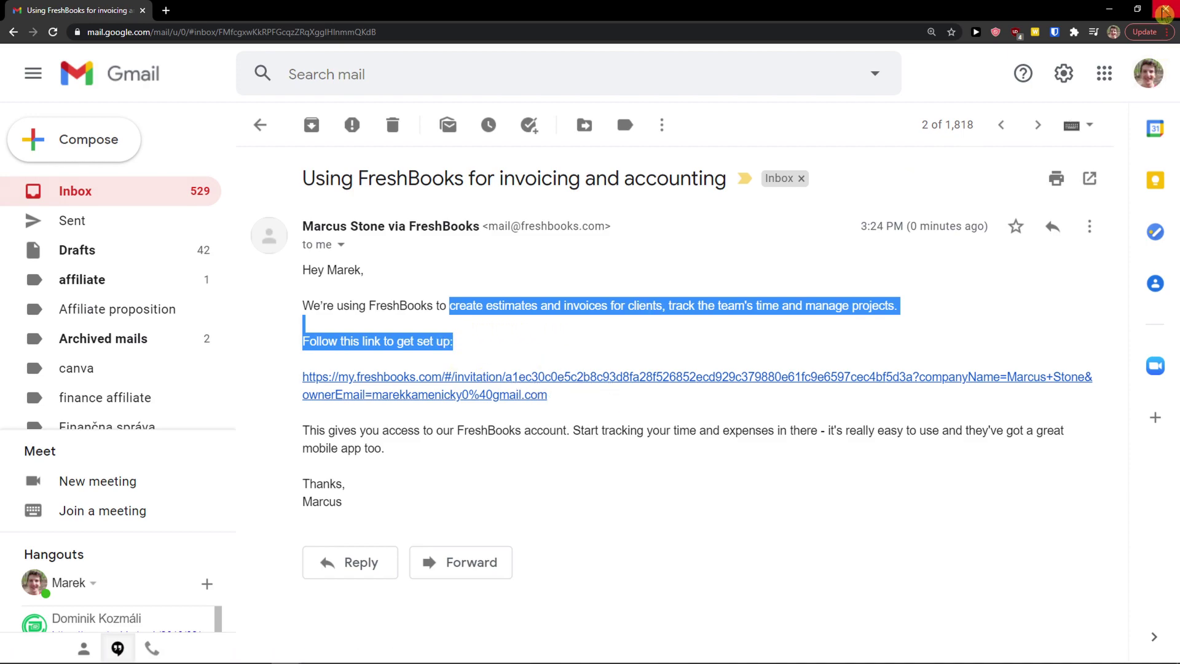
{"action": "left_click", "coordinate": [508, 384]}
{"action": "scroll", "coordinate": [487, 377], "scroll_direction": "down", "scroll_amount": 2}
{"action": "scroll", "coordinate": [596, 413], "scroll_direction": "up", "scroll_amount": 1}
{"action": "key", "text": "ctrl+minus"}
{"action": "scroll", "coordinate": [599, 412], "scroll_direction": "up", "scroll_amount": 1}
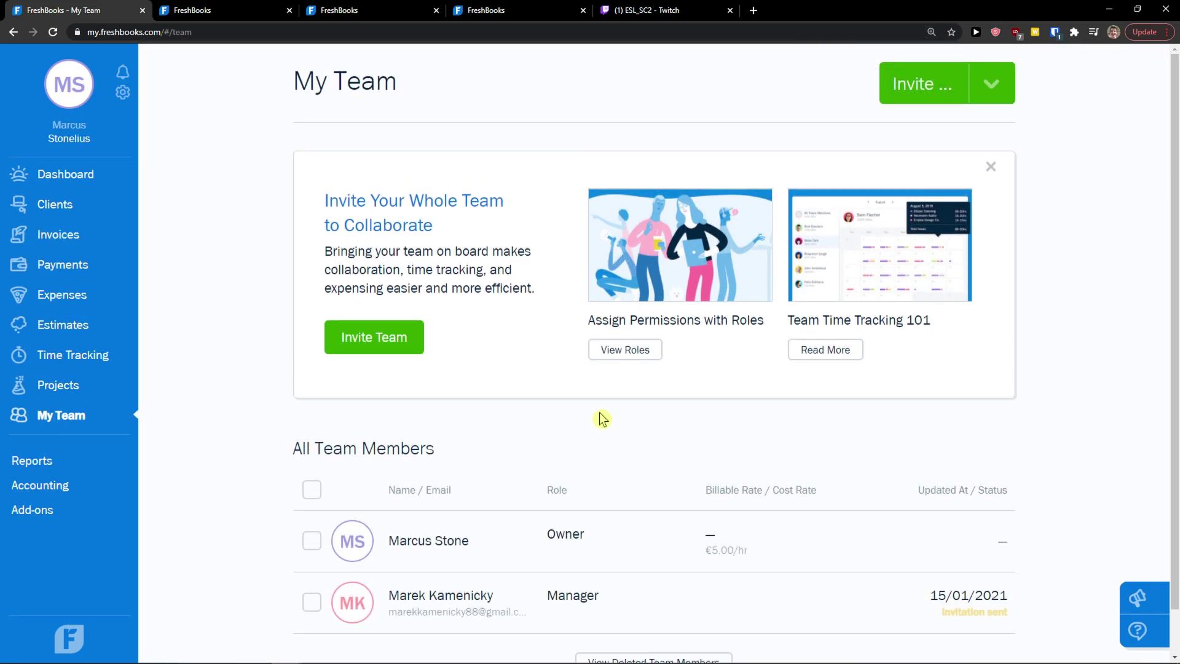
- Go to the Dashboard showing €50 outstanding revenue and −€125 total profit
{"action": "scroll", "coordinate": [601, 419], "scroll_direction": "down", "scroll_amount": 1}
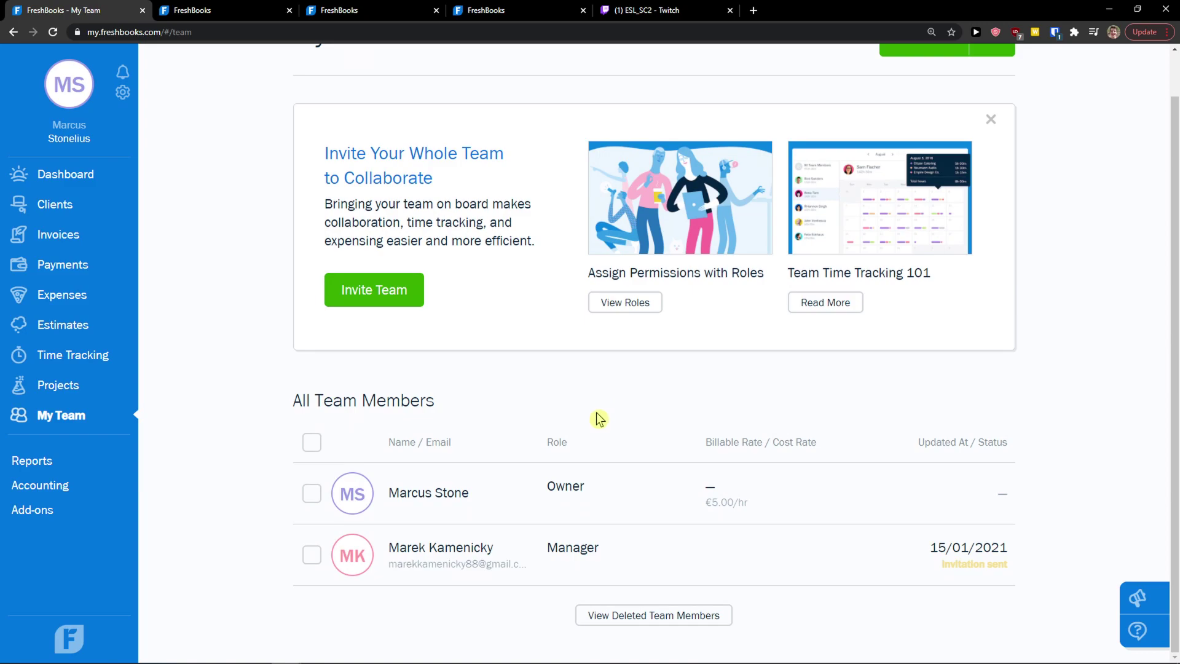
{"action": "scroll", "coordinate": [596, 419], "scroll_direction": "up", "scroll_amount": 1}
{"action": "left_click", "coordinate": [44, 175]}
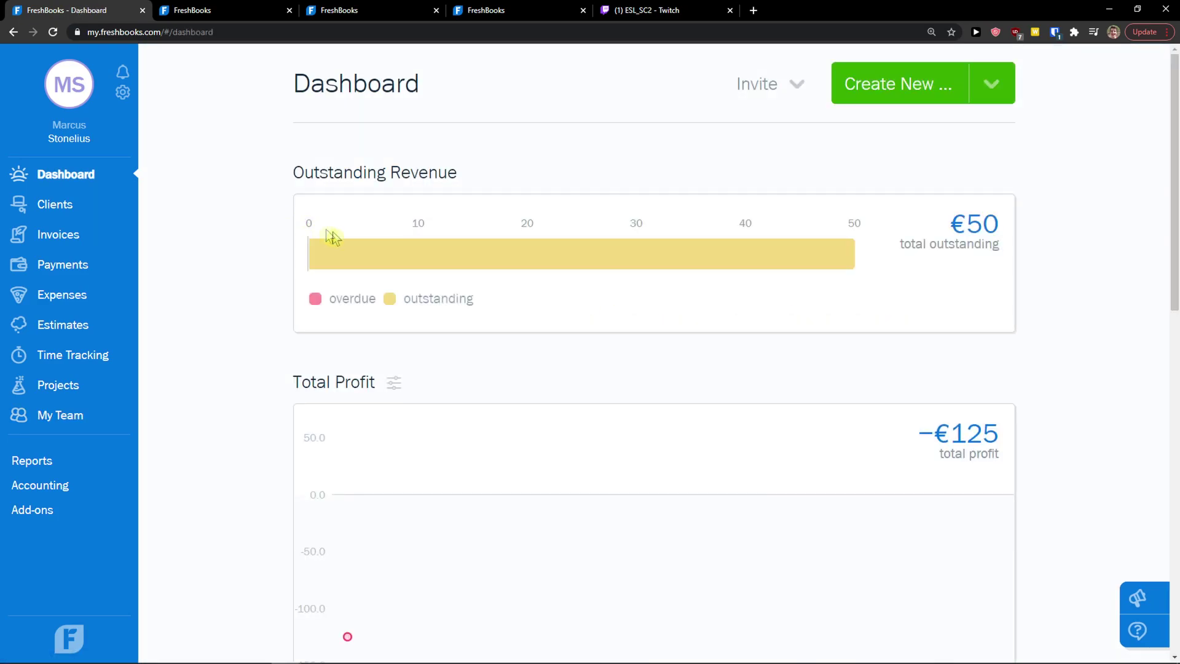
{"action": "mouse_move", "coordinate": [351, 263]}
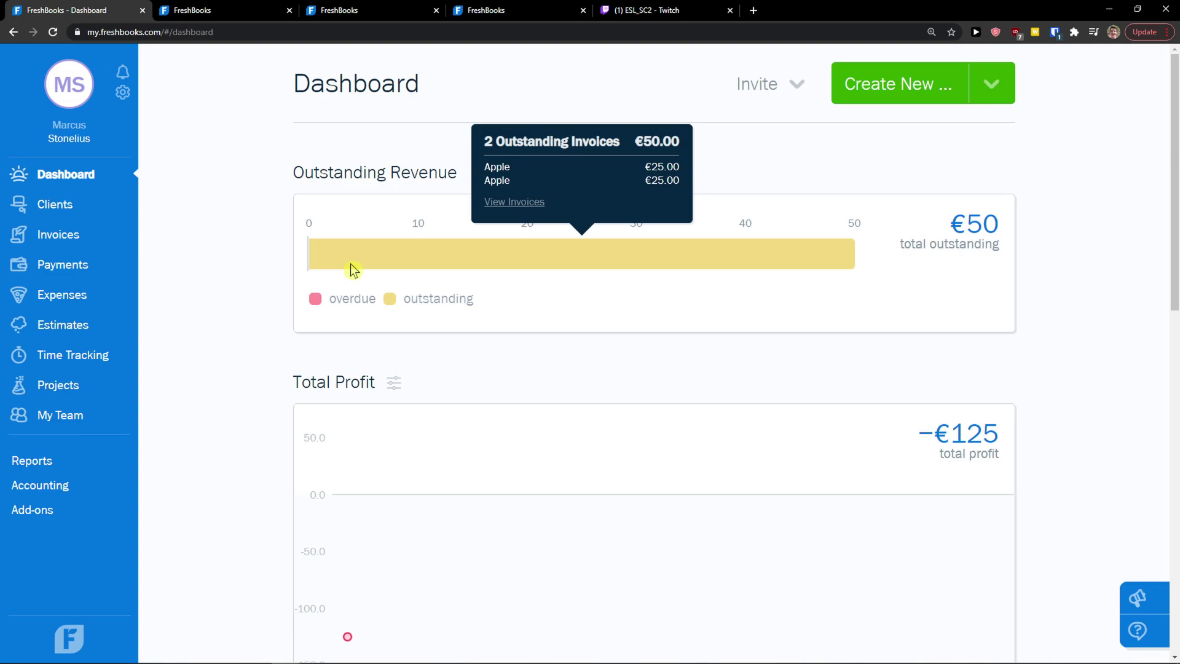
{"action": "scroll", "coordinate": [350, 264], "scroll_direction": "down", "scroll_amount": 3}
{"action": "mouse_move", "coordinate": [348, 479]}
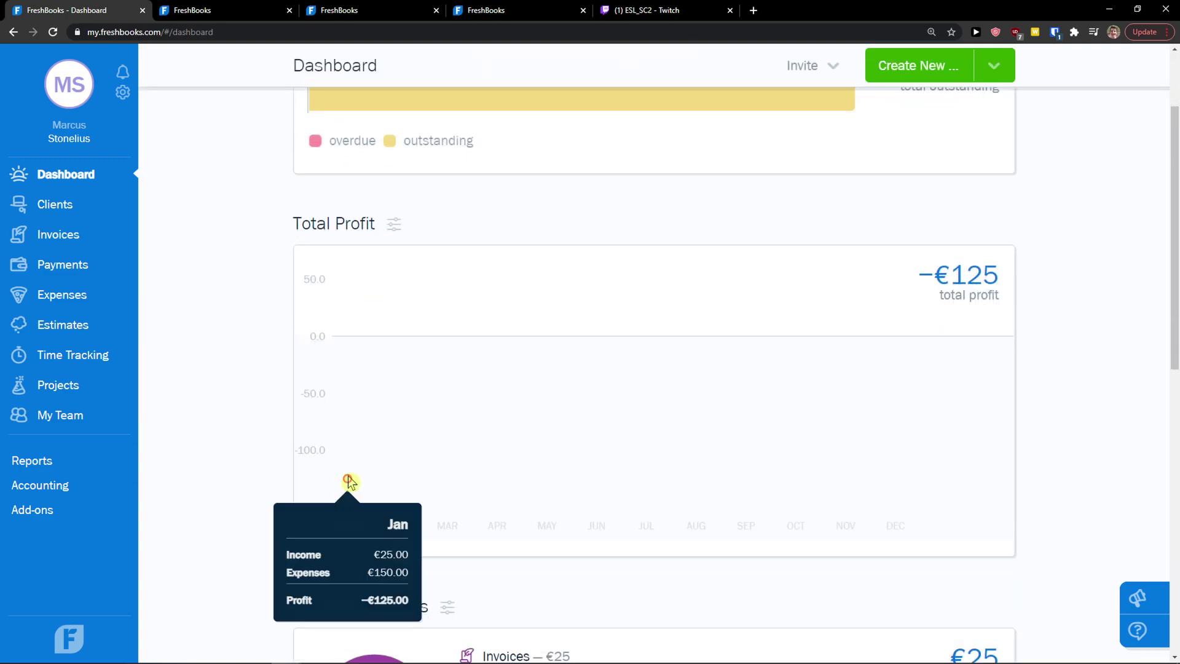
{"action": "scroll", "coordinate": [277, 434], "scroll_direction": "down", "scroll_amount": 4}
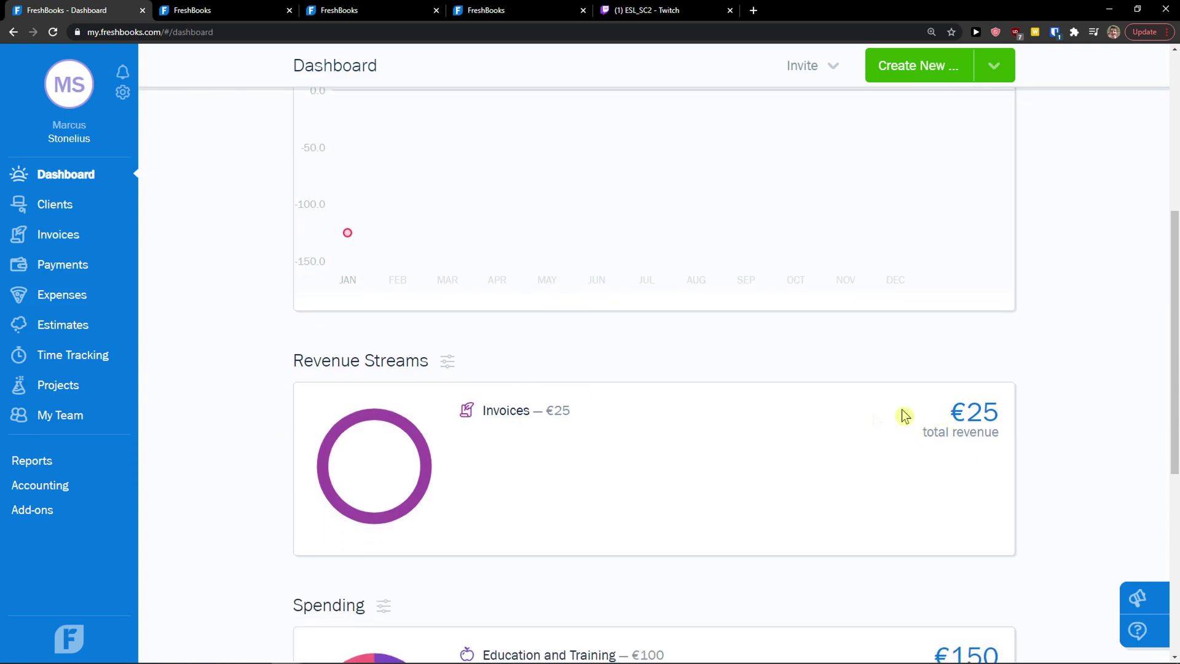
{"action": "scroll", "coordinate": [518, 426], "scroll_direction": "down", "scroll_amount": 3}
{"action": "scroll", "coordinate": [473, 414], "scroll_direction": "down", "scroll_amount": 1}
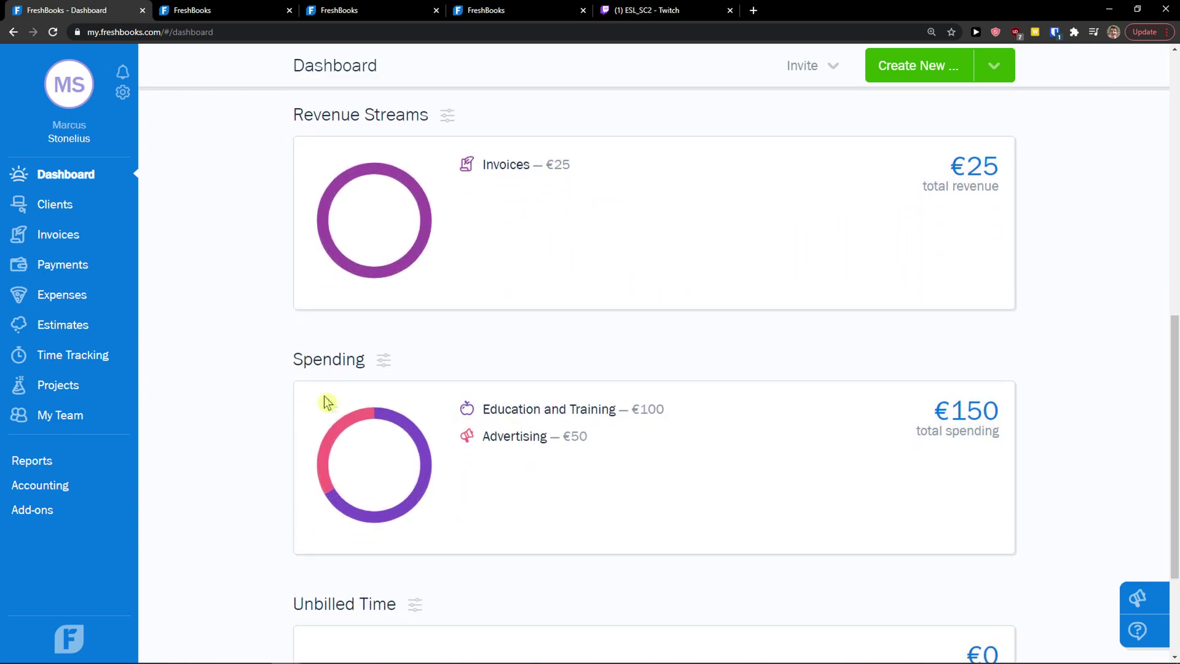
{"action": "scroll", "coordinate": [518, 444], "scroll_direction": "down", "scroll_amount": 1}
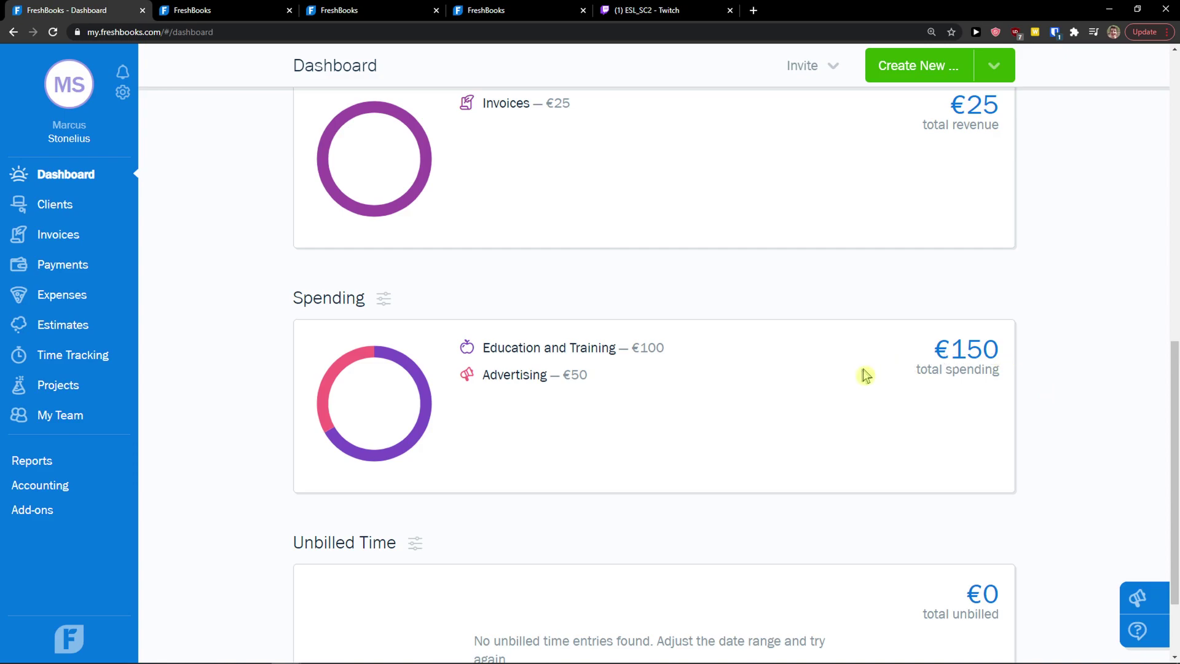
{"action": "scroll", "coordinate": [848, 377], "scroll_direction": "down", "scroll_amount": 2}
{"action": "scroll", "coordinate": [817, 467], "scroll_direction": "up", "scroll_amount": 1}
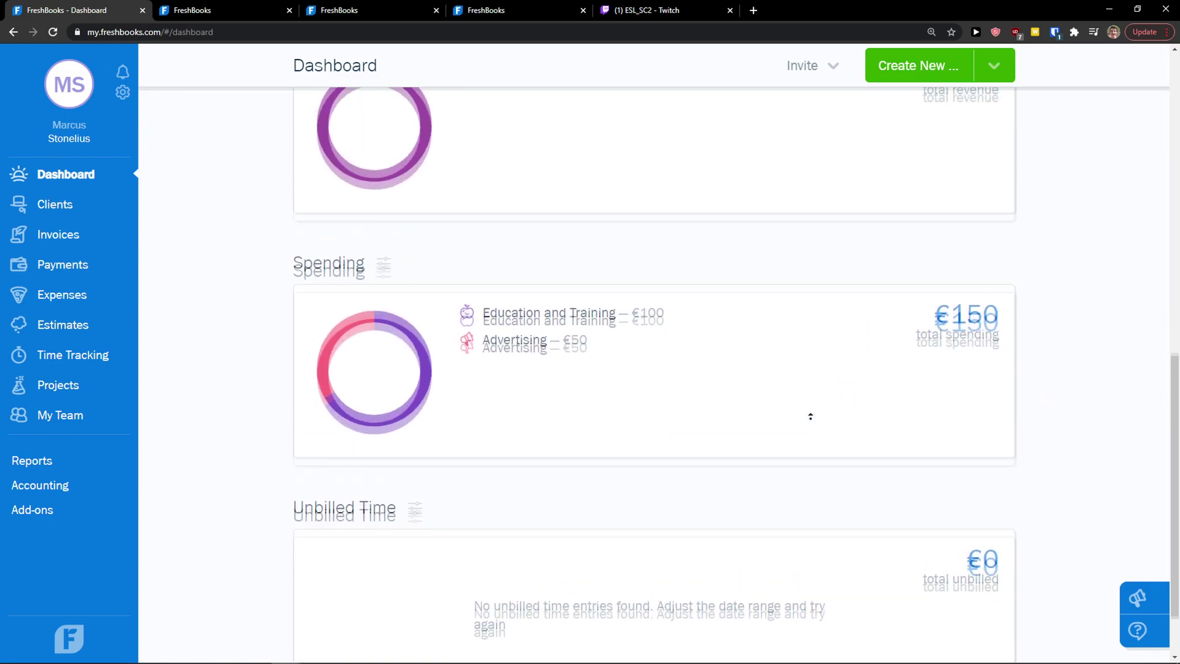
{"action": "scroll", "coordinate": [805, 393], "scroll_direction": "up", "scroll_amount": 6}
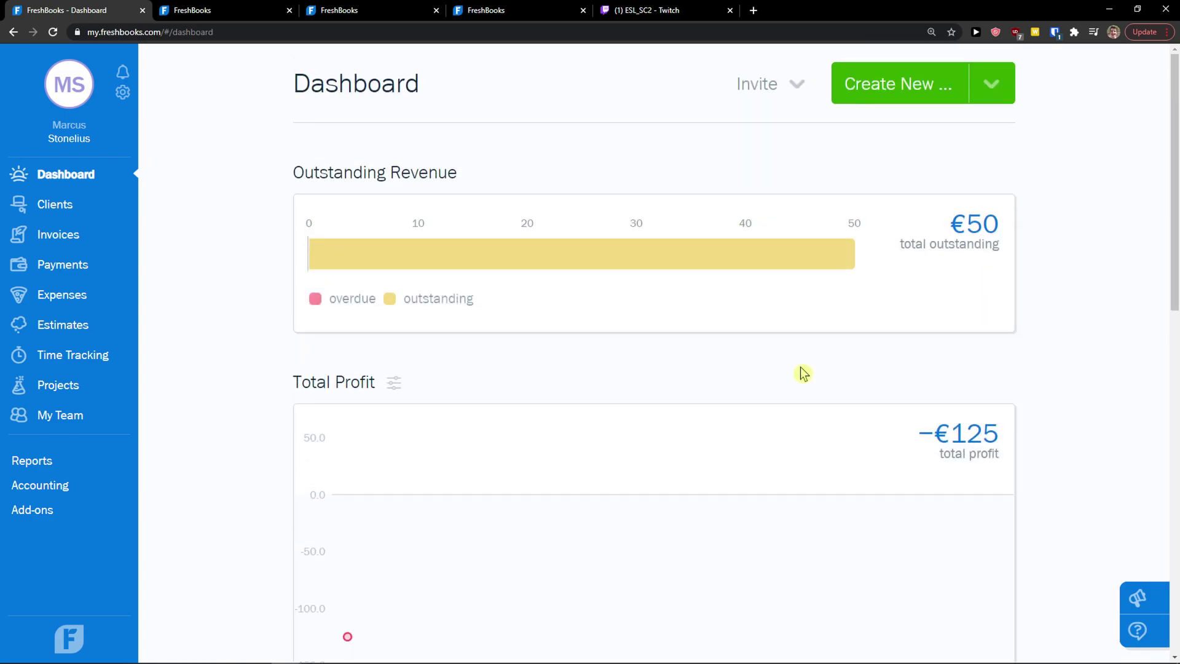